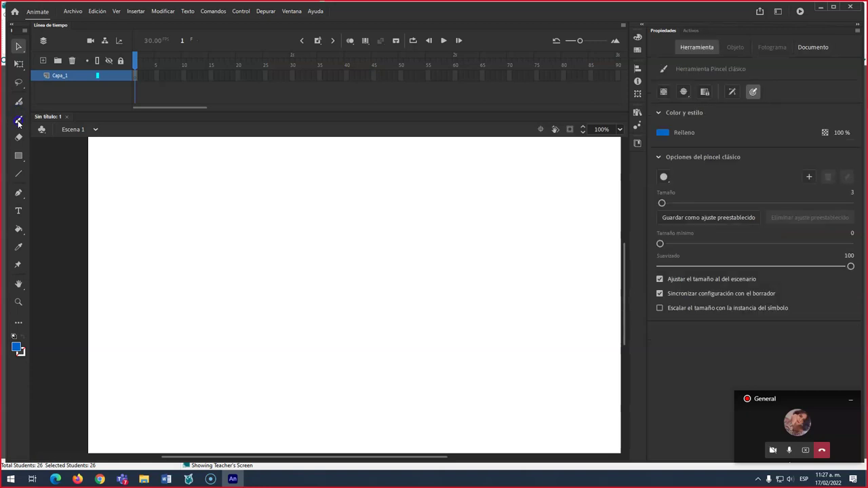
# Set the Classic Brush fill colour to black and clear the freehand test strokes from the stage
pyautogui.click(22, 338)
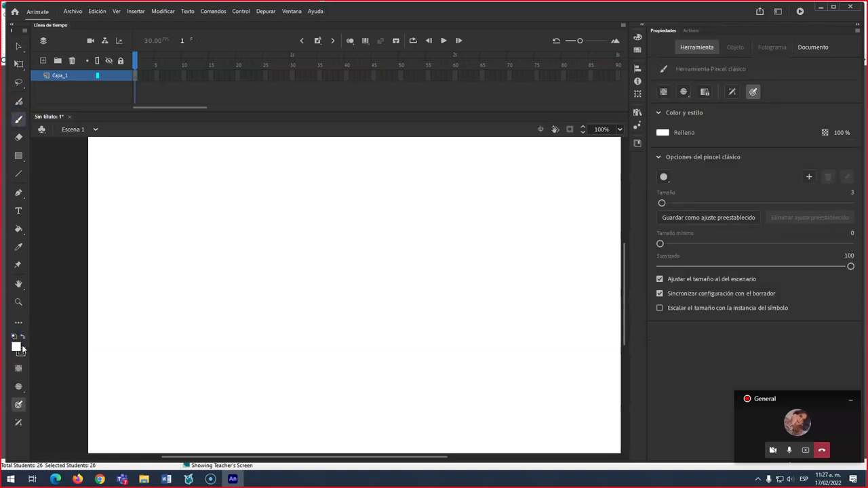
pyautogui.click(22, 338)
pyautogui.moveTo(321, 200); pyautogui.dragTo(286, 205)
pyautogui.moveTo(194, 217)
pyautogui.mouseDown()
pyautogui.moveTo(152, 218)
pyautogui.moveTo(238, 217)
pyautogui.moveTo(151, 149)
pyautogui.moveTo(244, 216)
pyautogui.mouseUp()
pyautogui.moveTo(317, 236)
pyautogui.mouseDown()
pyautogui.moveTo(191, 283)
pyautogui.moveTo(216, 219)
pyautogui.moveTo(199, 246)
pyautogui.mouseUp()
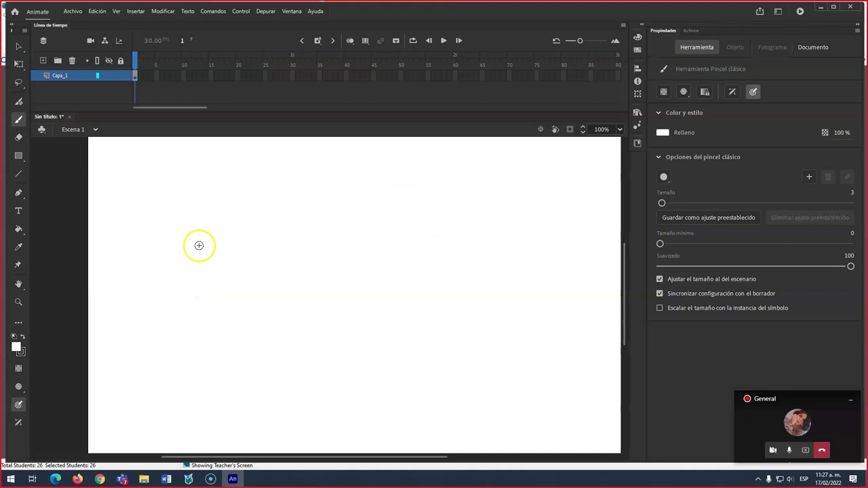
pyautogui.click(21, 336)
pyautogui.moveTo(218, 221)
pyautogui.mouseDown()
pyautogui.moveTo(228, 240)
pyautogui.moveTo(330, 270)
pyautogui.moveTo(349, 248)
pyautogui.mouseUp()
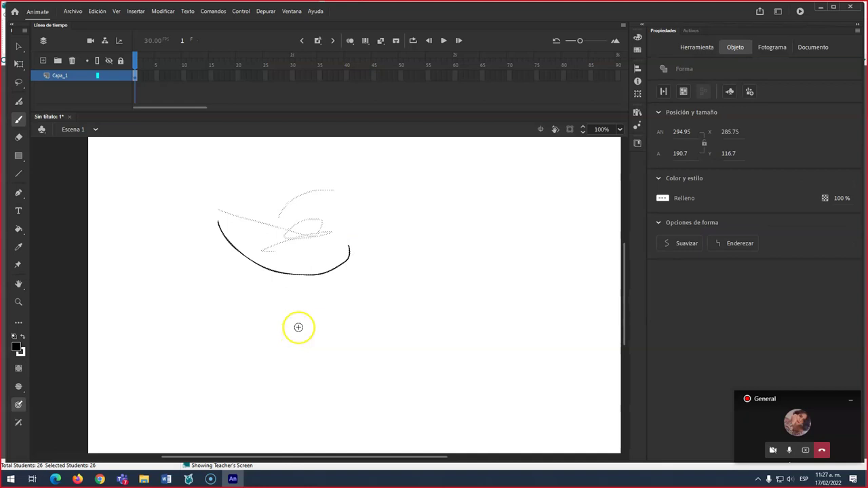
pyautogui.hotkey('ctrl', 'z')
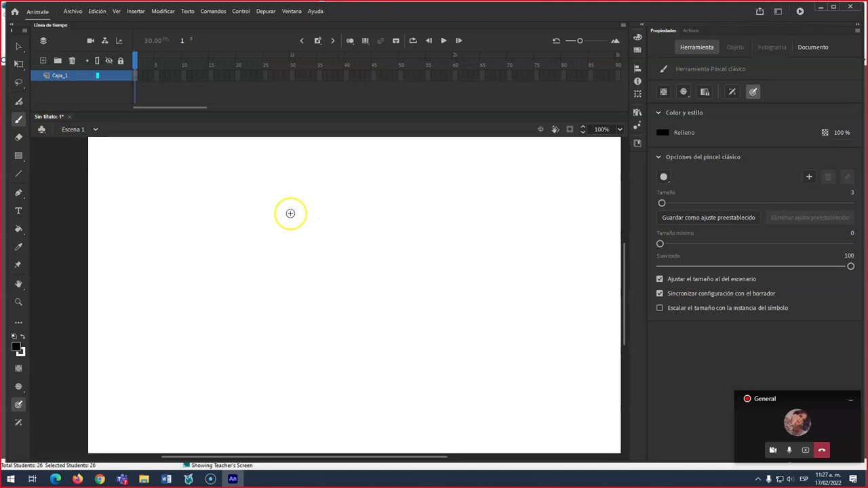
# Brush a closed black fish outline with an open mouth and curved tail, and add a small black oval eye inside the head
pyautogui.moveTo(321, 192); pyautogui.dragTo(330, 197)
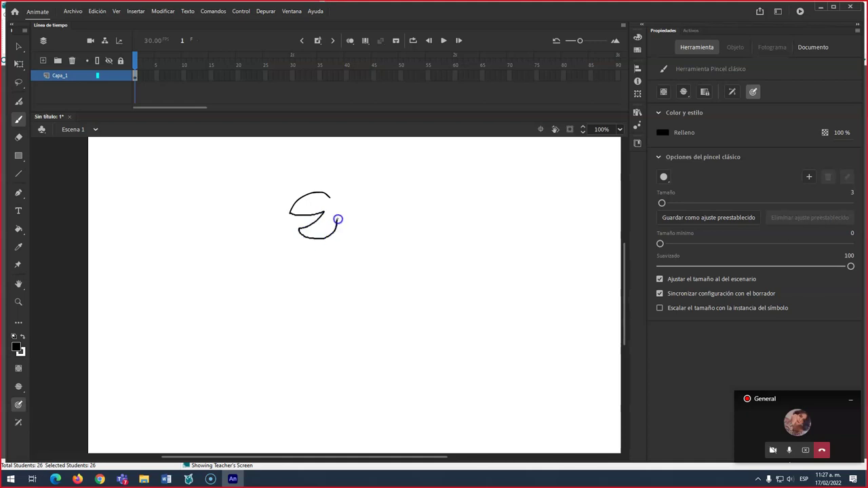
pyautogui.moveTo(343, 224); pyautogui.dragTo(360, 218)
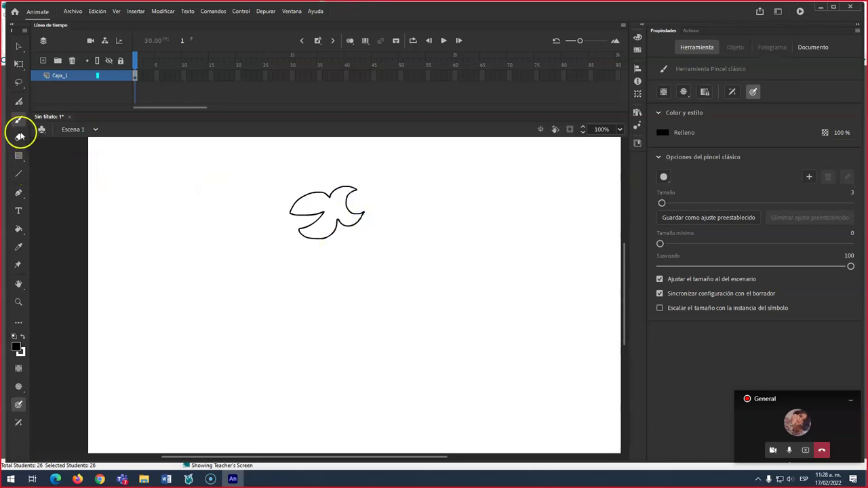
pyautogui.click(19, 155)
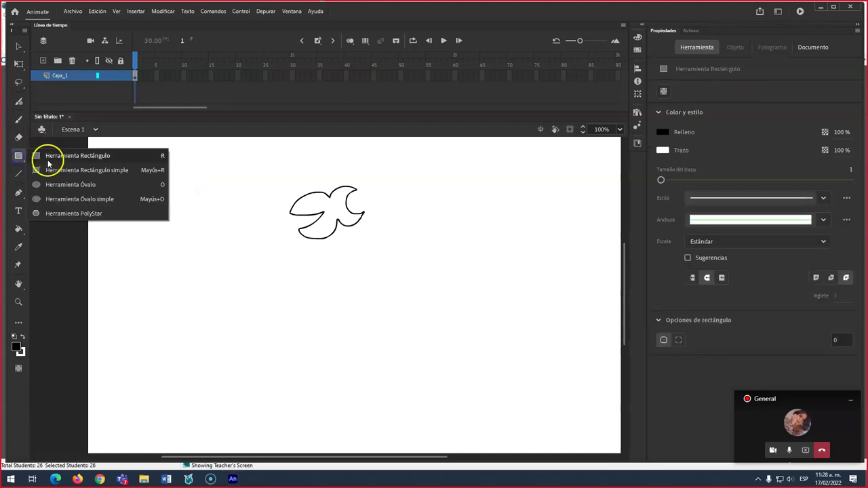
pyautogui.click(40, 186)
pyautogui.scroll(5, 291, 237)
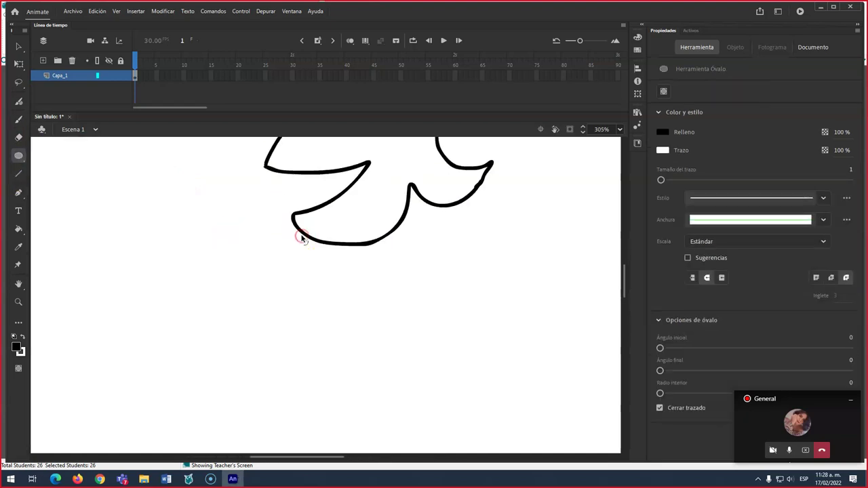
pyautogui.moveTo(303, 234); pyautogui.dragTo(286, 333)
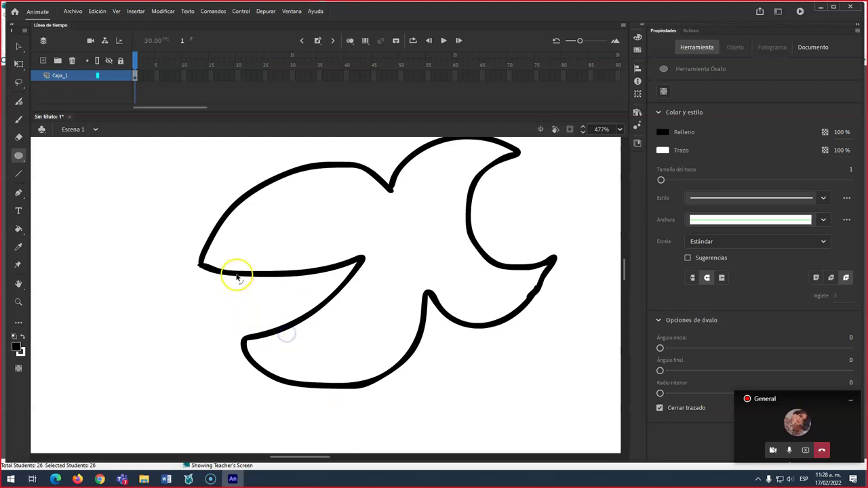
pyautogui.moveTo(262, 207); pyautogui.dragTo(275, 238)
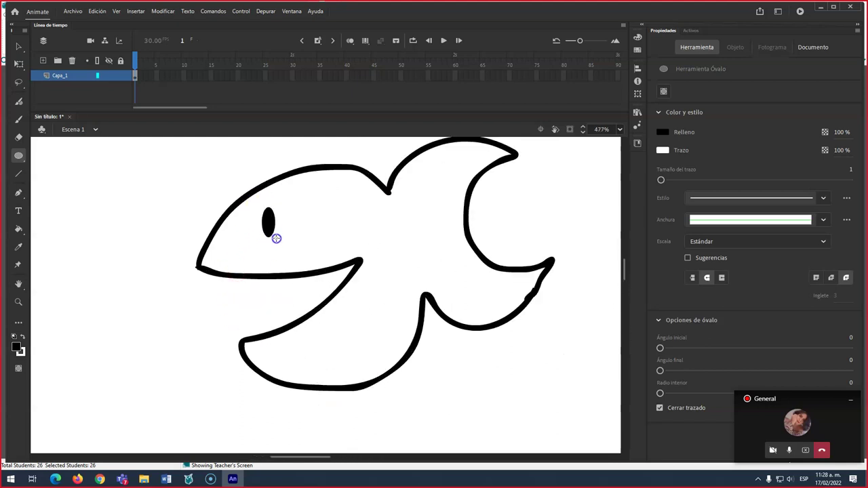
pyautogui.moveTo(262, 207); pyautogui.dragTo(282, 241)
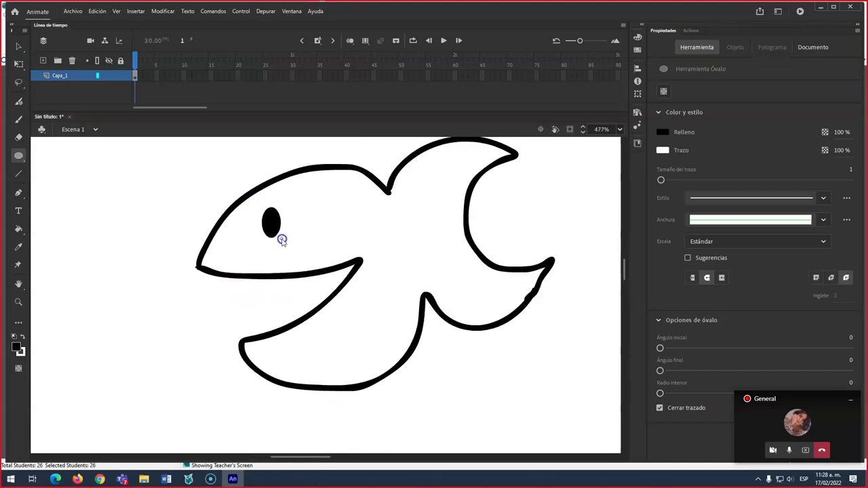
# Fill the fish's body with orange #FF9900 using the Paint Bucket
pyautogui.click(20, 46)
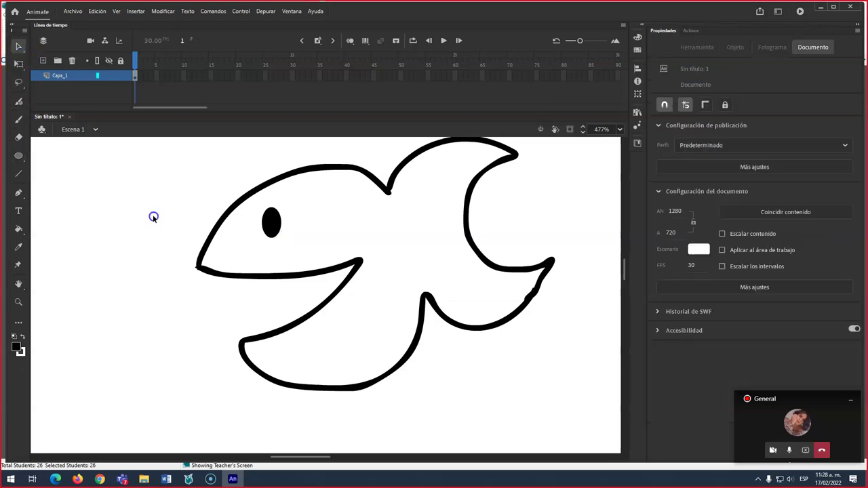
pyautogui.press('k')
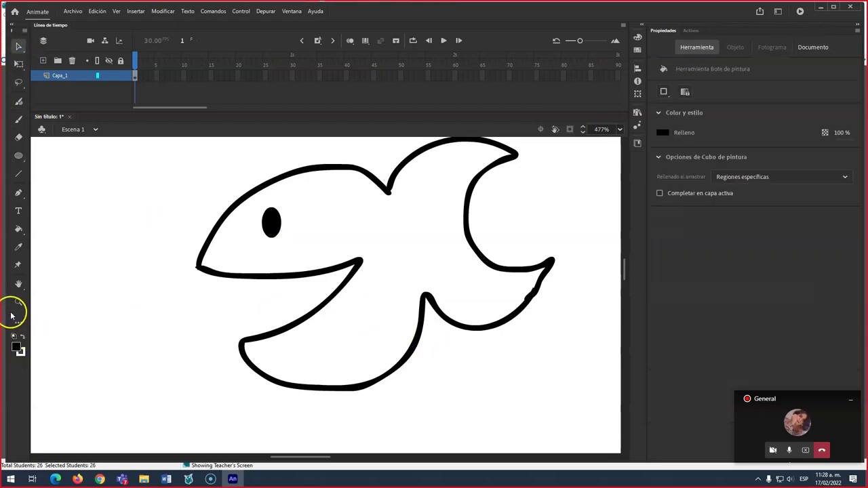
pyautogui.click(16, 348)
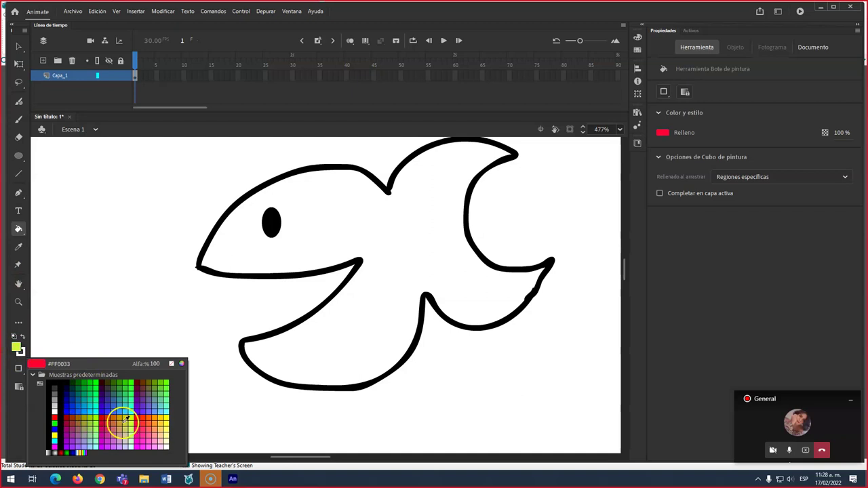
pyautogui.click(155, 416)
pyautogui.click(376, 240)
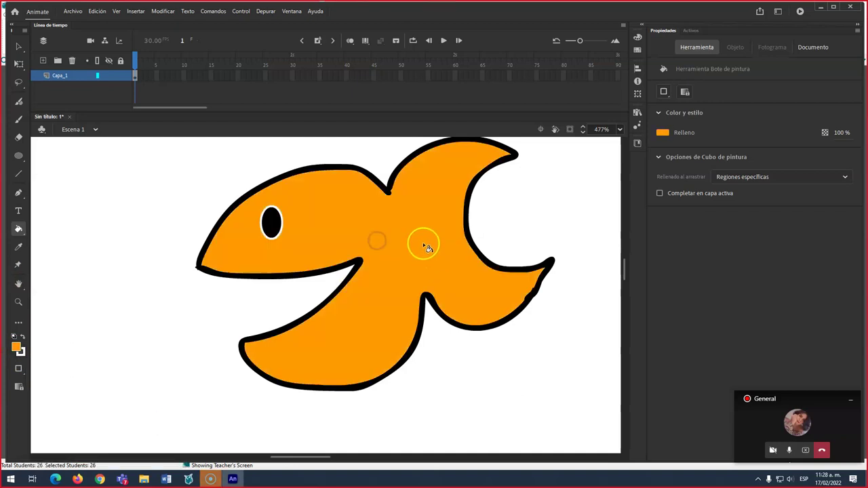
# Delete the white stroke around the fish's eye
pyautogui.press('v')
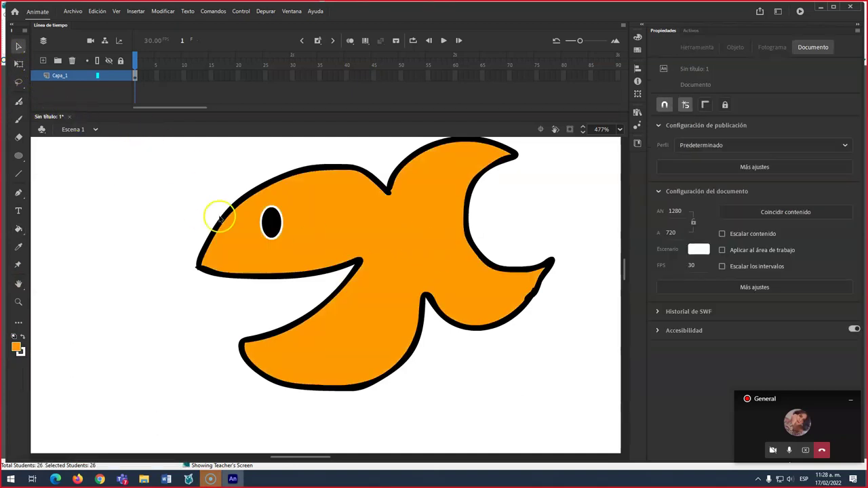
pyautogui.click(274, 237)
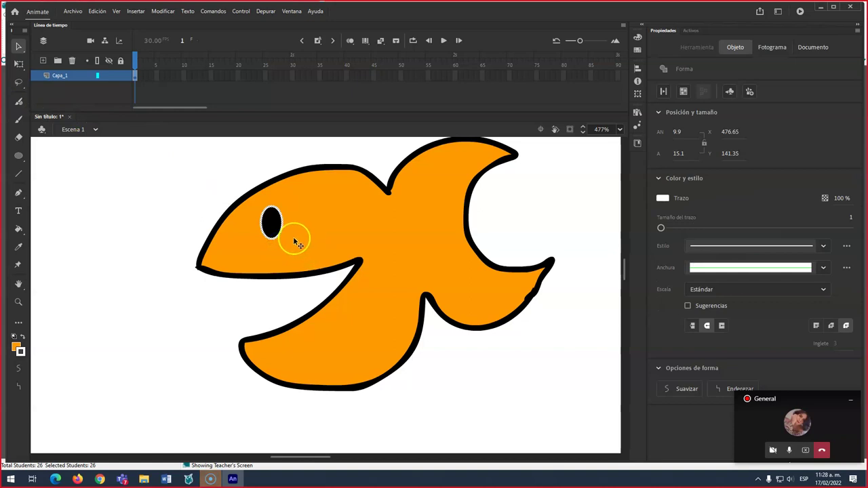
pyautogui.press('Escape')
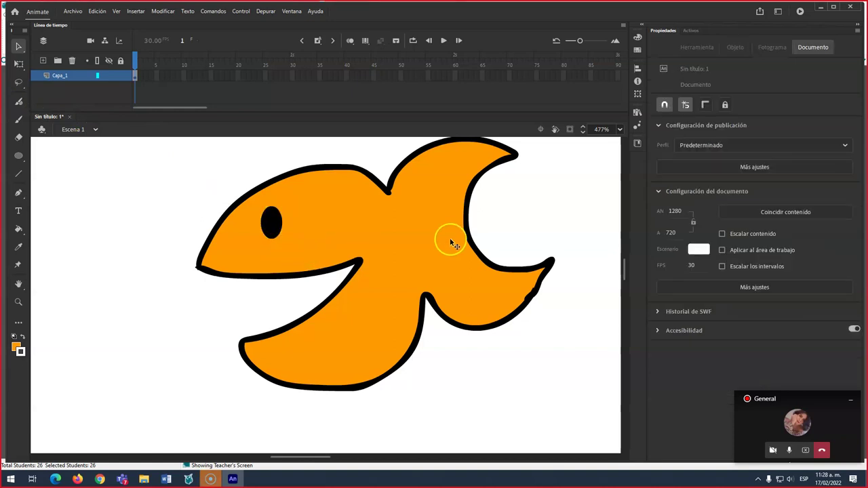
# Rename the layer holding the fish drawing as Botones
pyautogui.scroll(-3, 448, 244)
pyautogui.scroll(-2, 447, 247)
pyautogui.scroll(-1, 432, 235)
pyautogui.click(64, 78)
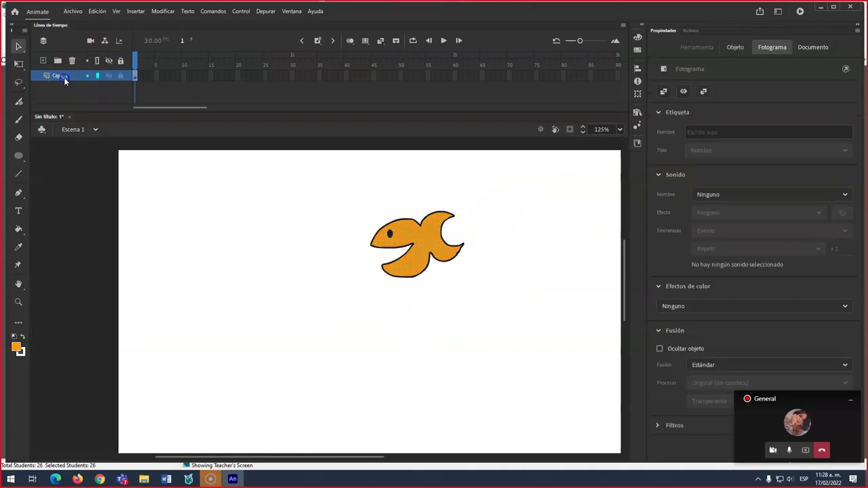
pyautogui.doubleClick(76, 75)
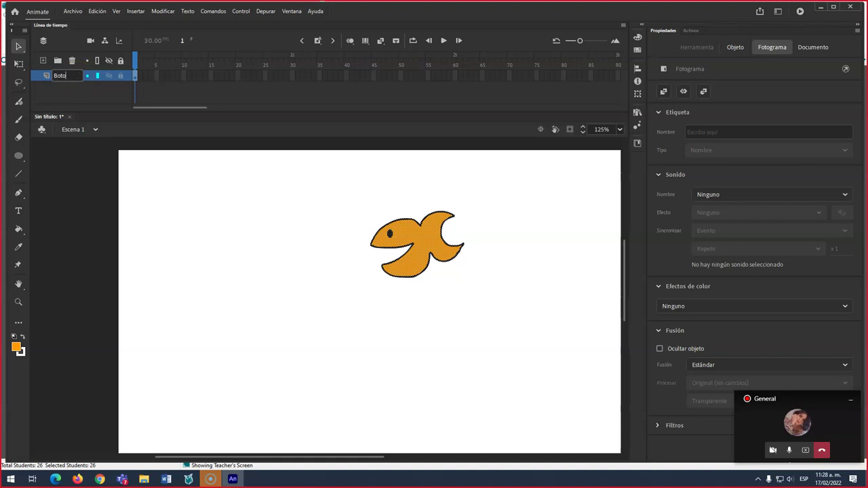
pyautogui.click(56, 87)
# Add a new layer above Botones and name it Arena
pyautogui.click(43, 60)
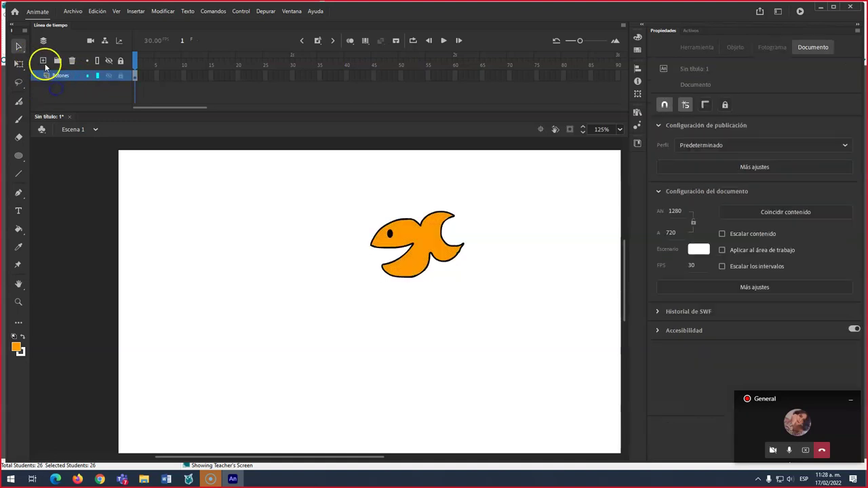
pyautogui.doubleClick(60, 75)
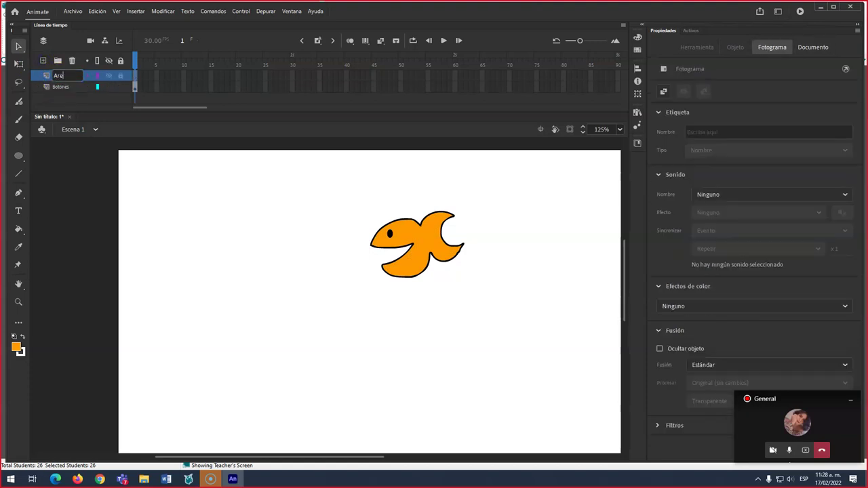
pyautogui.click(145, 109)
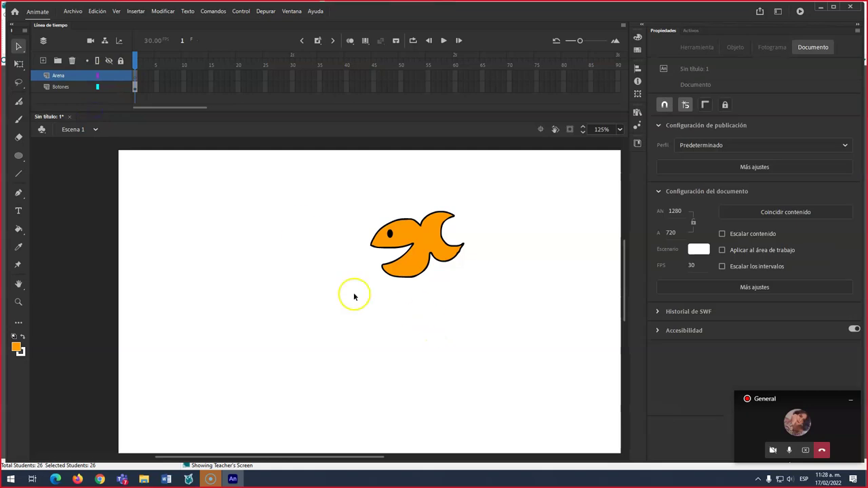
# Set the fill colour to golden yellow and the stroke to no colour for drawing on the Arena layer
pyautogui.scroll(-2, 292, 272)
pyautogui.scroll(4, 294, 274)
pyautogui.scroll(-3, 294, 274)
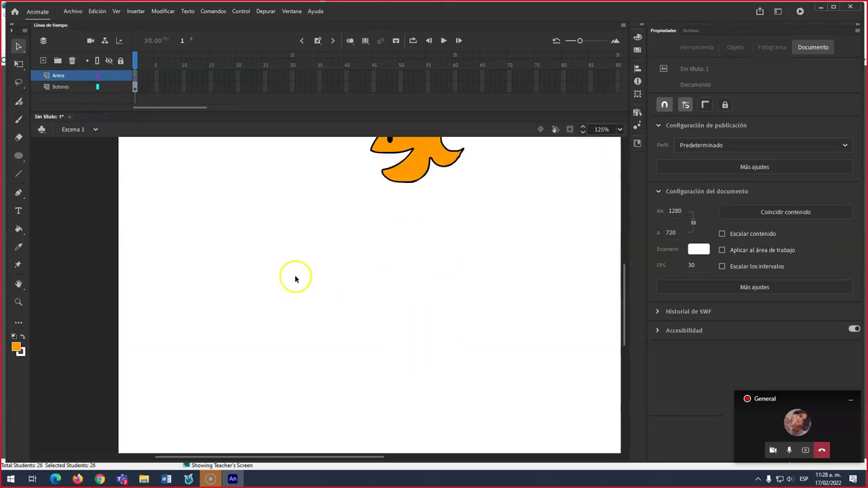
pyautogui.scroll(-3, 295, 277)
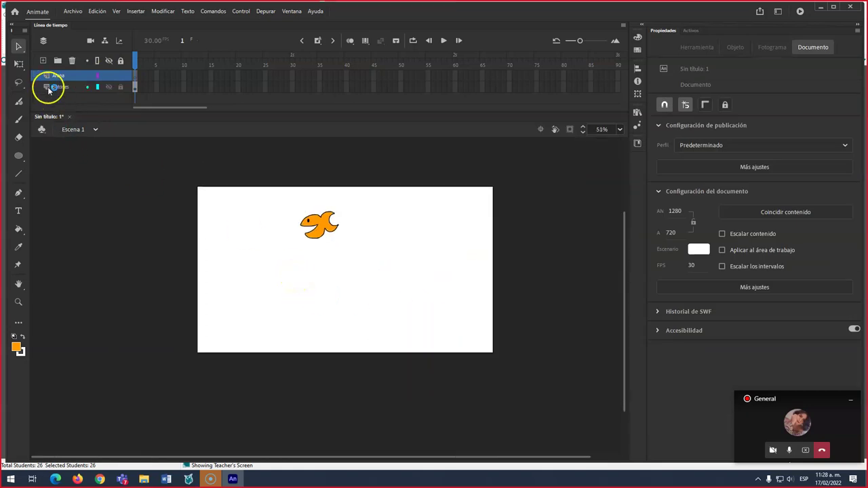
pyautogui.click(19, 349)
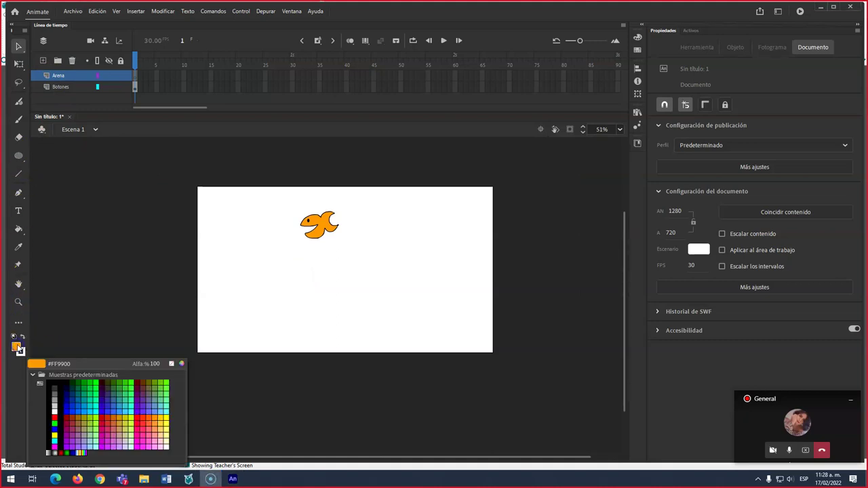
pyautogui.click(161, 419)
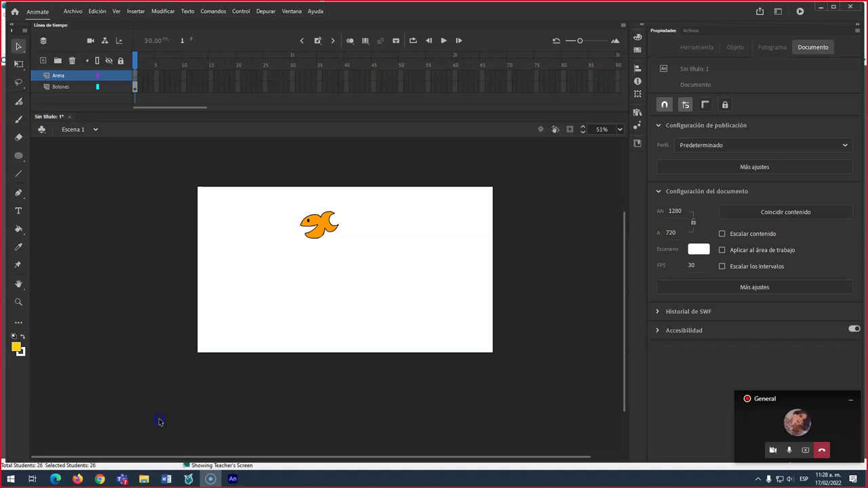
pyautogui.click(21, 351)
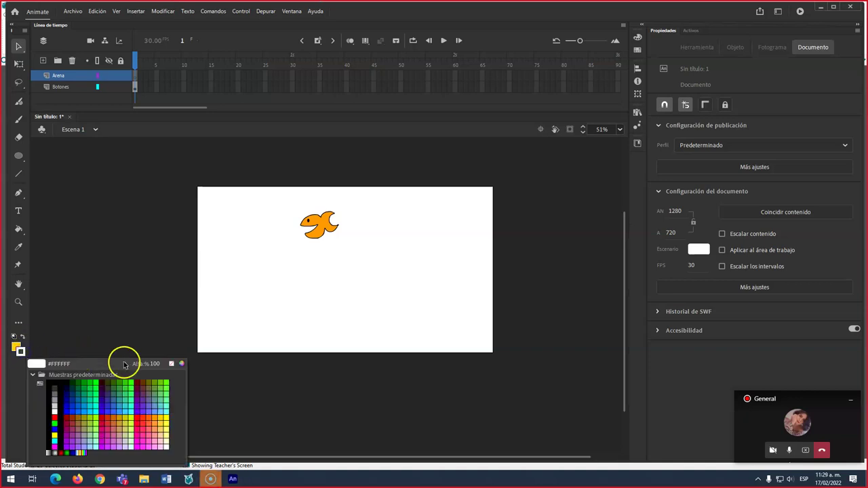
pyautogui.click(95, 357)
pyautogui.click(24, 355)
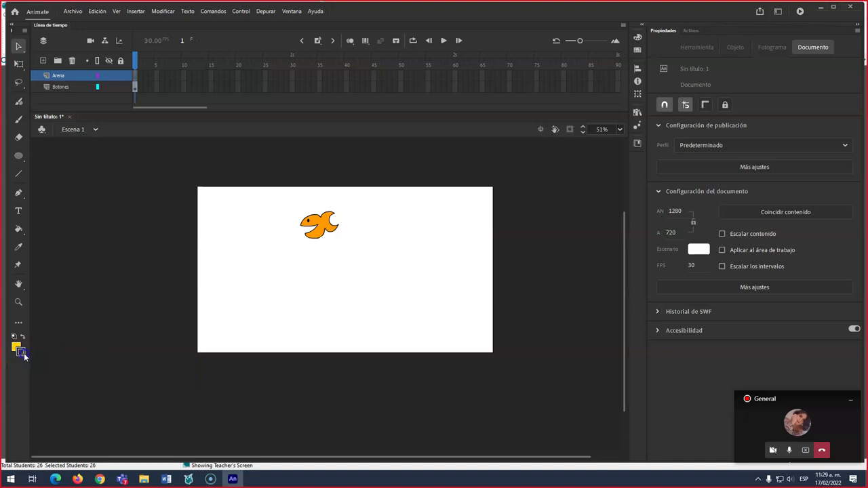
pyautogui.click(23, 353)
pyautogui.click(170, 364)
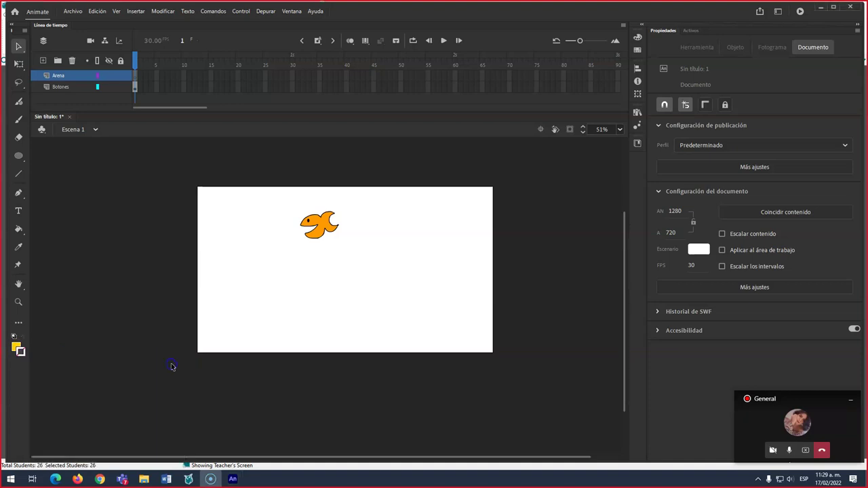
pyautogui.click(202, 287)
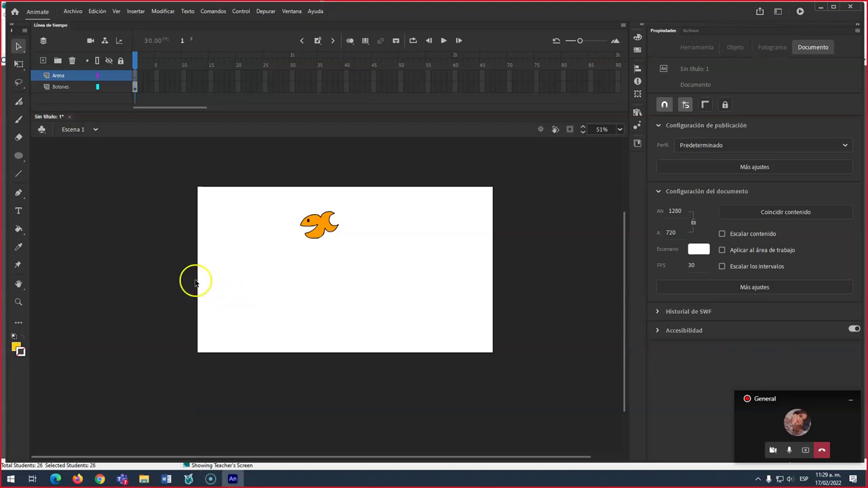
# Draw a wavy yellow sand line across the full width of the lower stage with the Classic Brush, and set the brush size to 7
pyautogui.click(18, 120)
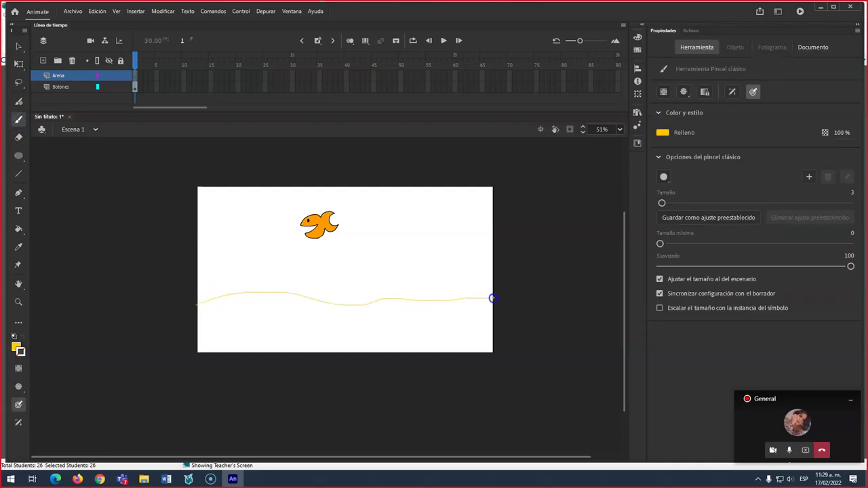
pyautogui.moveTo(494, 298); pyautogui.dragTo(496, 298)
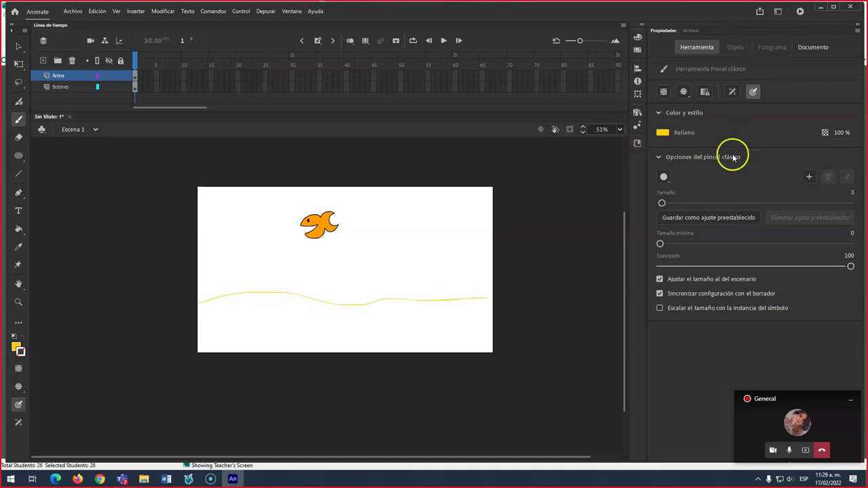
pyautogui.click(662, 204)
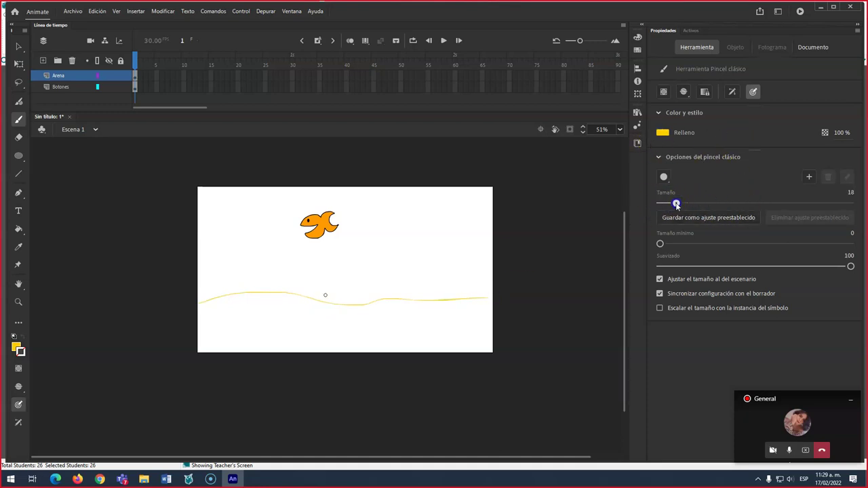
pyautogui.moveTo(669, 204); pyautogui.dragTo(666, 204)
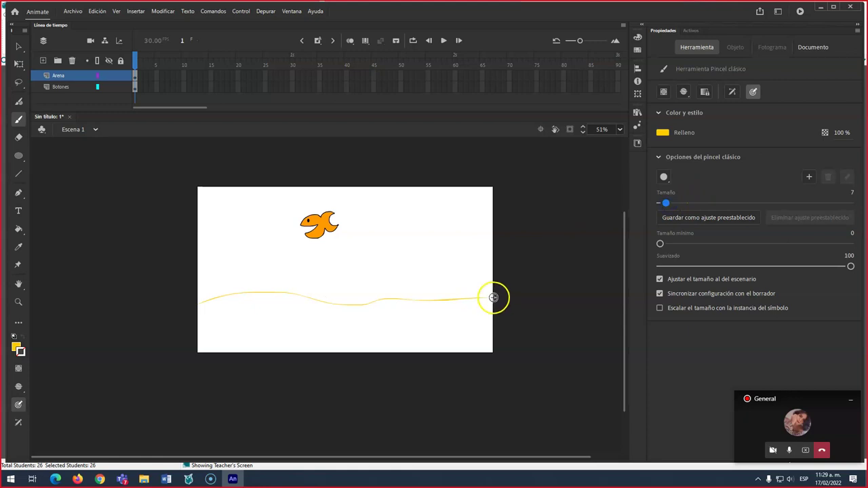
# Brush yellow edges along the stage's right, bottom and left sides to close the sand outline, and fill the enclosed area with golden yellow
pyautogui.moveTo(493, 297); pyautogui.dragTo(493, 311)
pyautogui.moveTo(494, 352); pyautogui.dragTo(269, 351)
pyautogui.moveTo(199, 351); pyautogui.dragTo(195, 350)
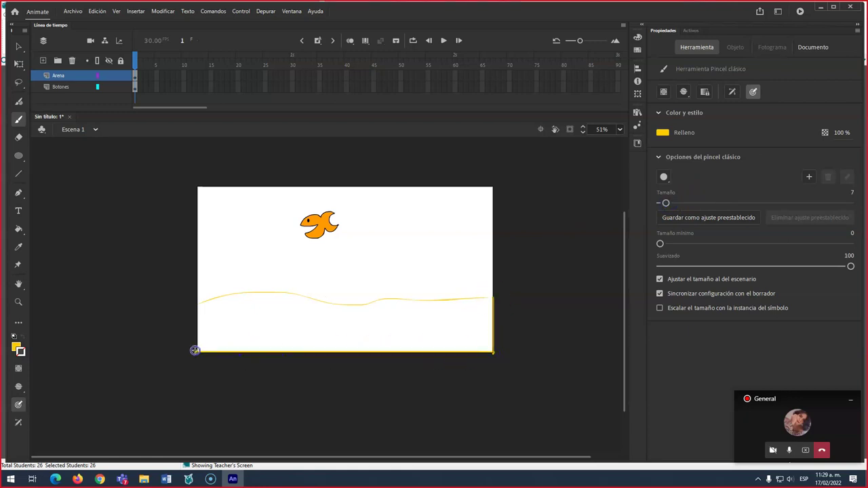
pyautogui.click(184, 345)
pyautogui.press('k')
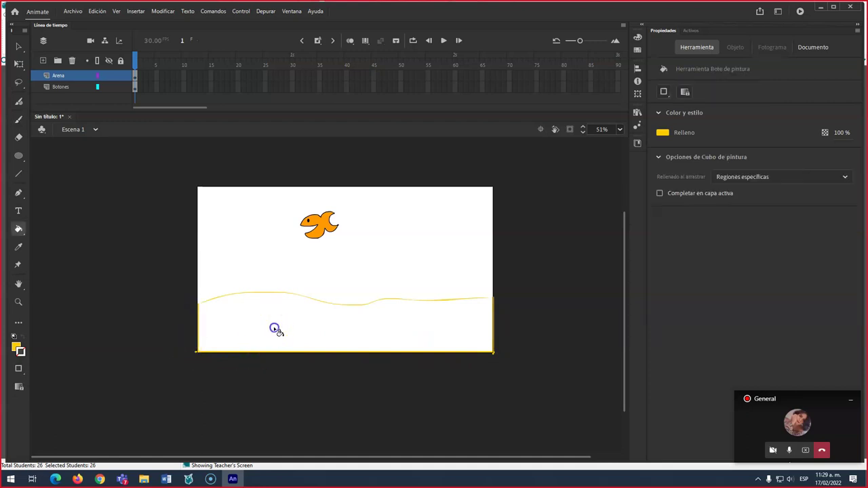
pyautogui.click(275, 330)
# Trim away the yellow brush overflow that extends beyond the bottom, right and left edges of the stage
pyautogui.press('v')
pyautogui.moveTo(593, 411); pyautogui.dragTo(171, 351)
pyautogui.click(294, 341)
pyautogui.moveTo(528, 390); pyautogui.dragTo(494, 151)
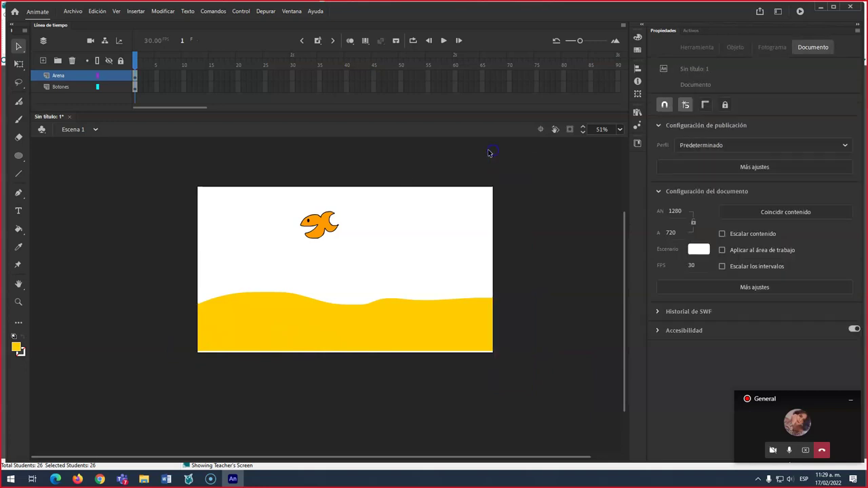
pyautogui.moveTo(139, 159); pyautogui.dragTo(200, 392)
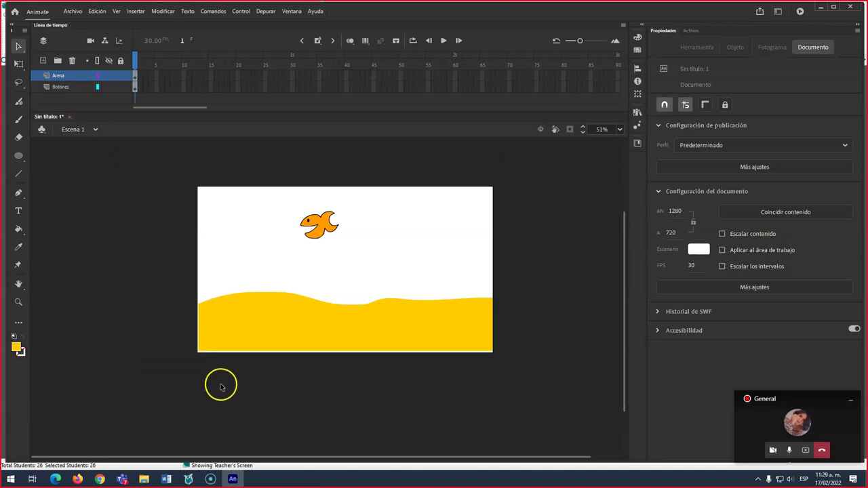
# Stretch the sand shape slightly with Free Transform so it covers the stage's left and bottom edges
pyautogui.press('q')
pyautogui.click(274, 319)
pyautogui.moveTo(196, 323); pyautogui.dragTo(196, 322)
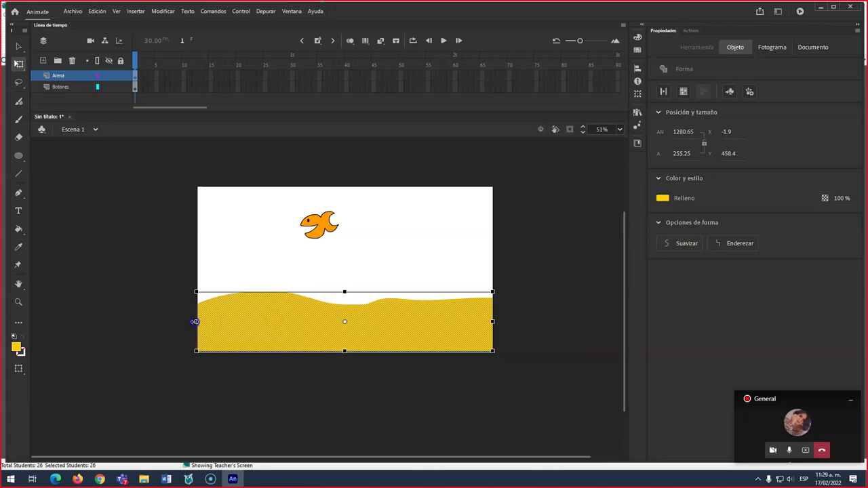
pyautogui.moveTo(346, 351); pyautogui.dragTo(346, 351)
pyautogui.click(374, 374)
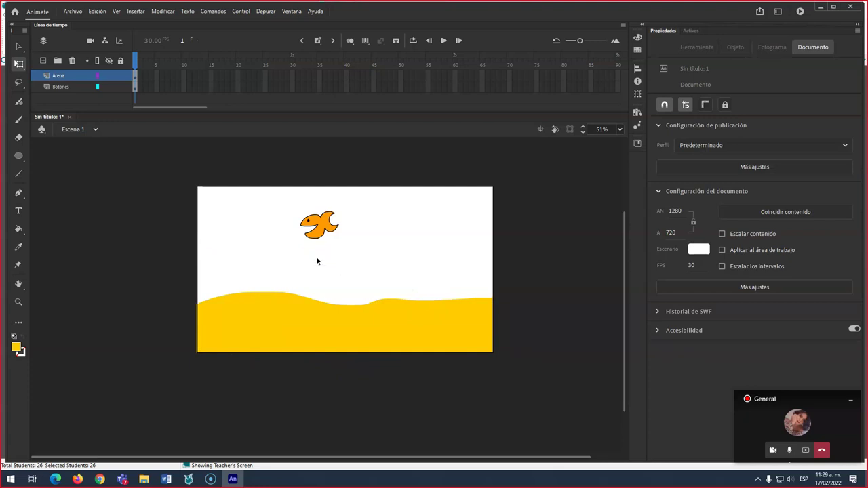
pyautogui.hotkey('ctrl', 'j')
pyautogui.moveTo(331, 148); pyautogui.dragTo(490, 174)
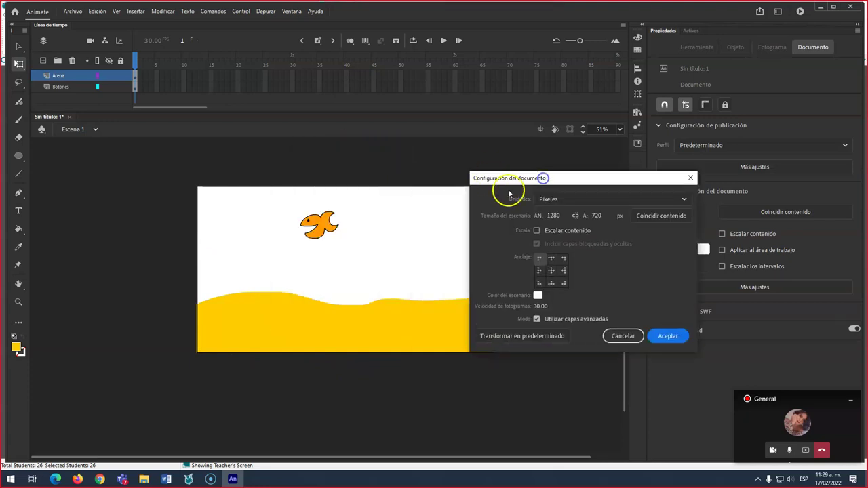
pyautogui.click(686, 178)
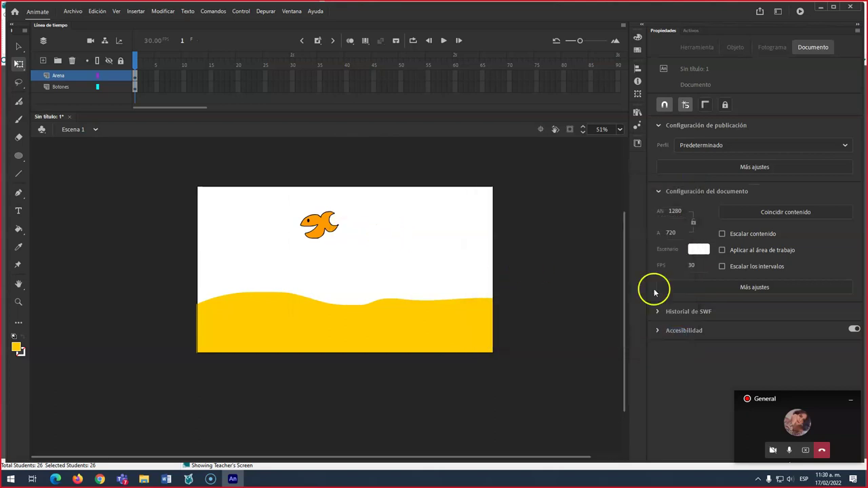
# Set the stage background colour to turquoise
pyautogui.click(478, 222)
pyautogui.click(708, 241)
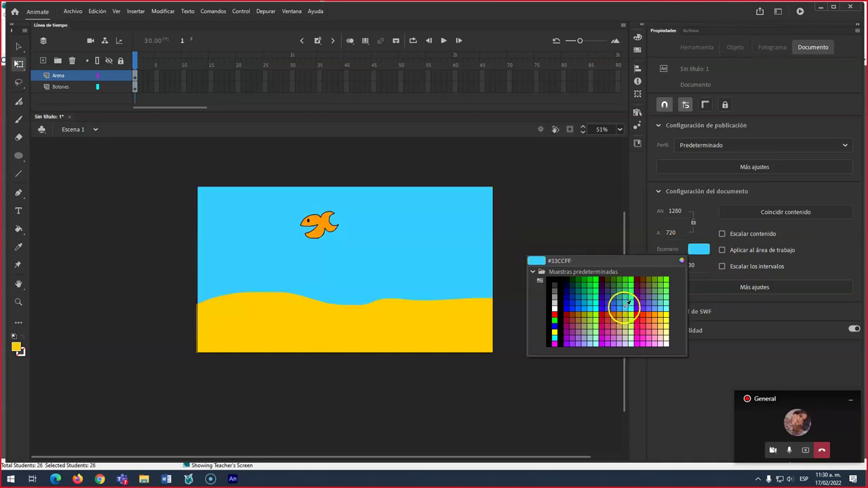
pyautogui.click(627, 298)
# Lock the Arena layer and move the Botones layer above it
pyautogui.click(18, 46)
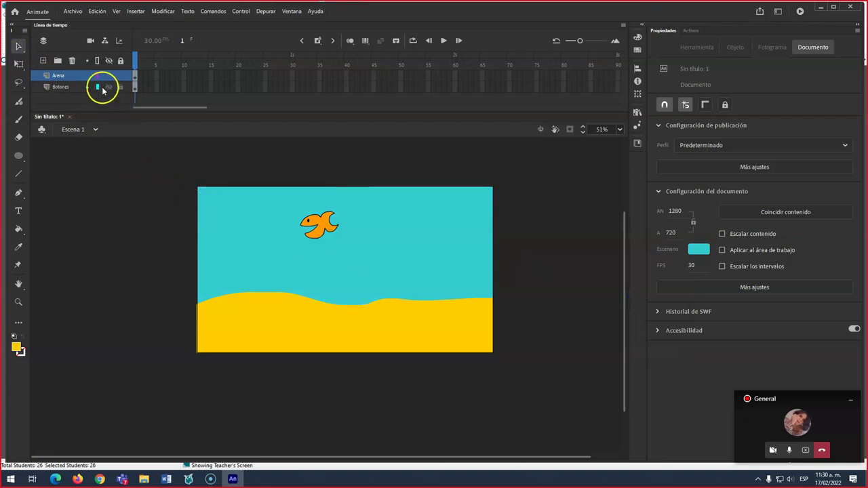
pyautogui.click(125, 77)
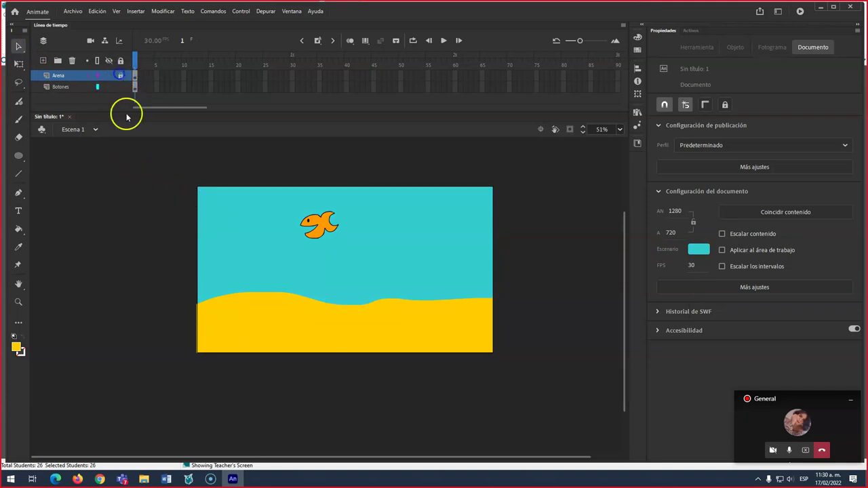
pyautogui.click(62, 89)
pyautogui.moveTo(59, 81); pyautogui.dragTo(59, 74)
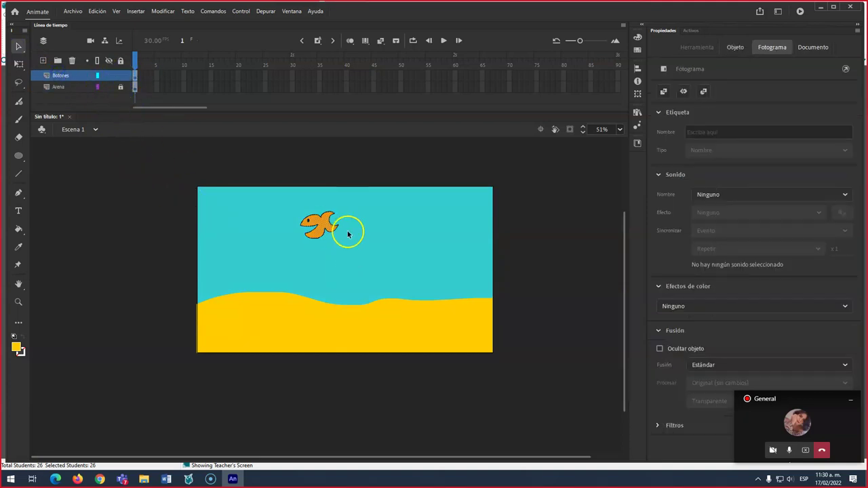
# Enlarge the fish with Free Transform to about 288 by 205 px and place it in the upper middle of the stage
pyautogui.click(314, 239)
pyautogui.press('q')
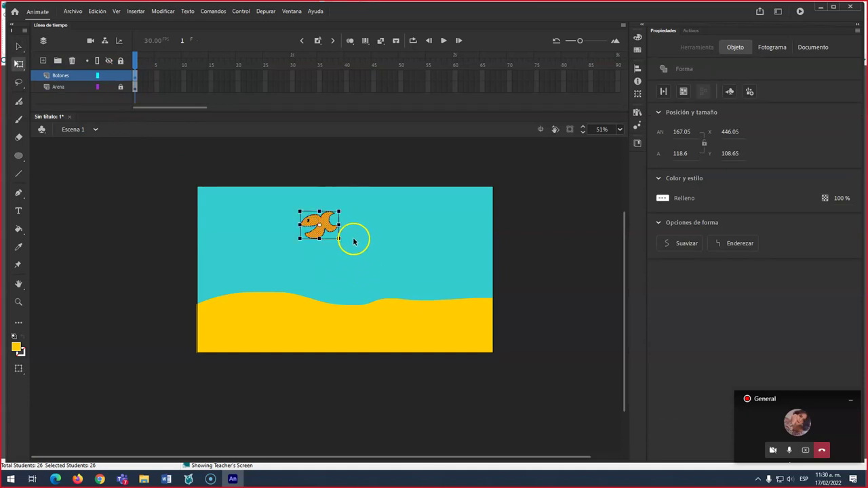
pyautogui.moveTo(339, 237); pyautogui.dragTo(353, 250)
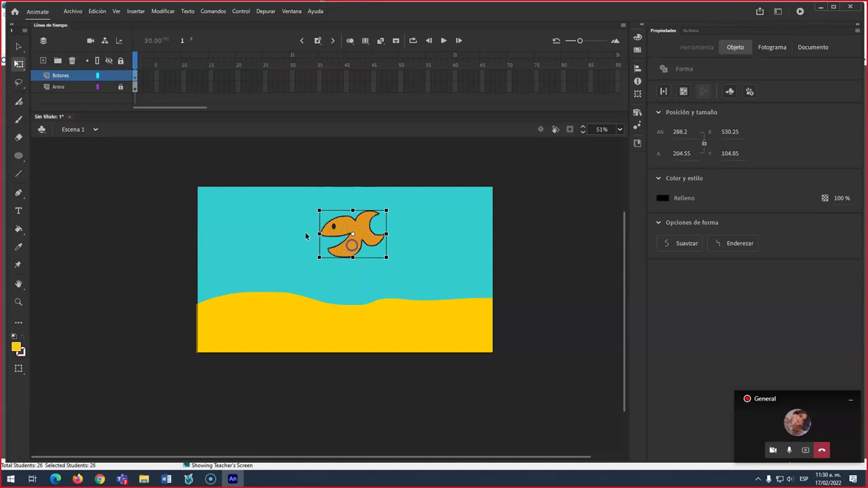
pyautogui.click(283, 224)
# Convert the whole fish drawing to a symbol of type Botón named pez
pyautogui.moveTo(292, 195); pyautogui.dragTo(383, 280)
pyautogui.click(18, 45)
pyautogui.click(339, 259)
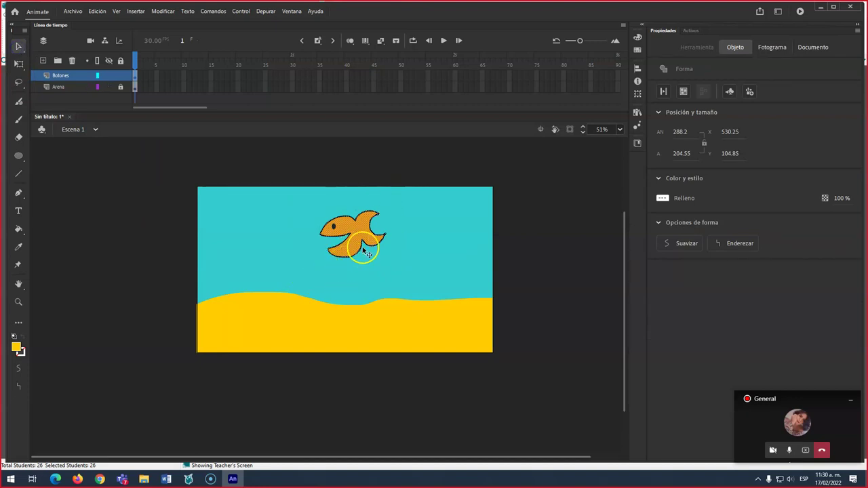
pyautogui.rightClick(354, 263)
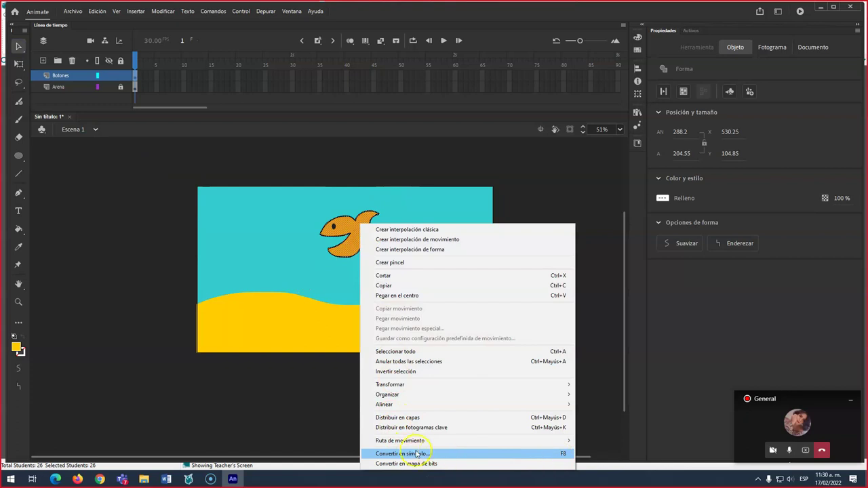
pyautogui.click(566, 456)
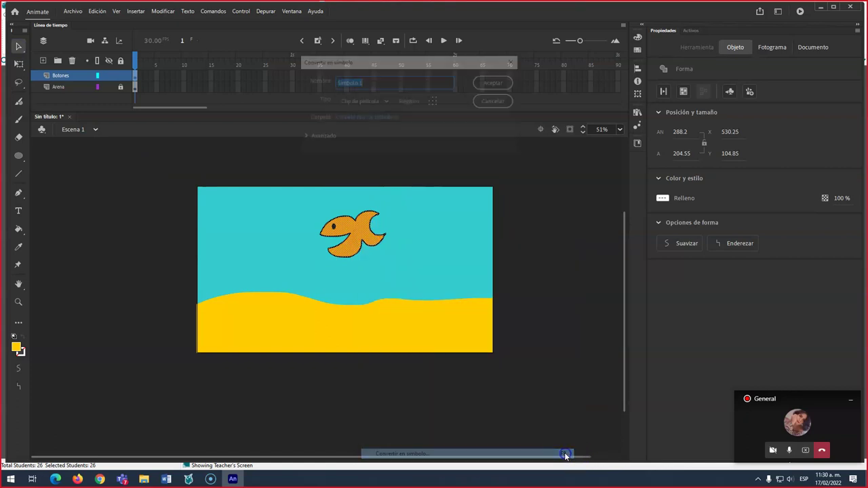
pyautogui.click(368, 104)
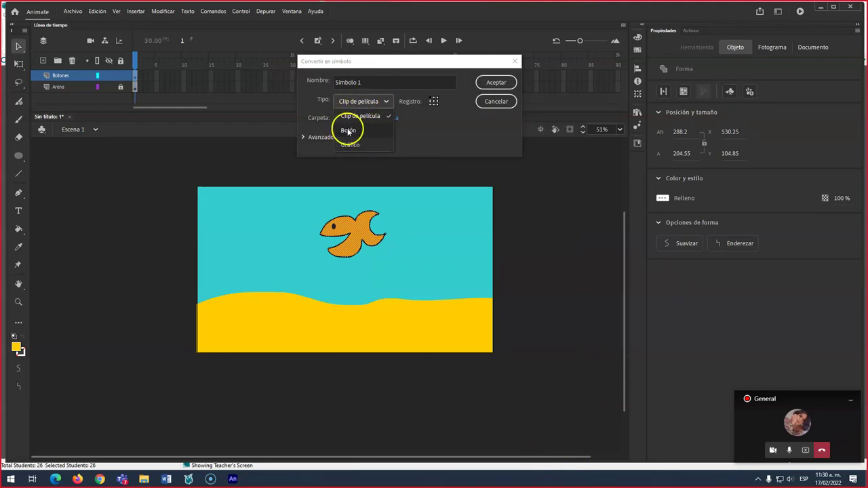
pyautogui.click(348, 130)
pyautogui.click(368, 82)
pyautogui.moveTo(384, 81); pyautogui.dragTo(301, 82)
pyautogui.write('pez')
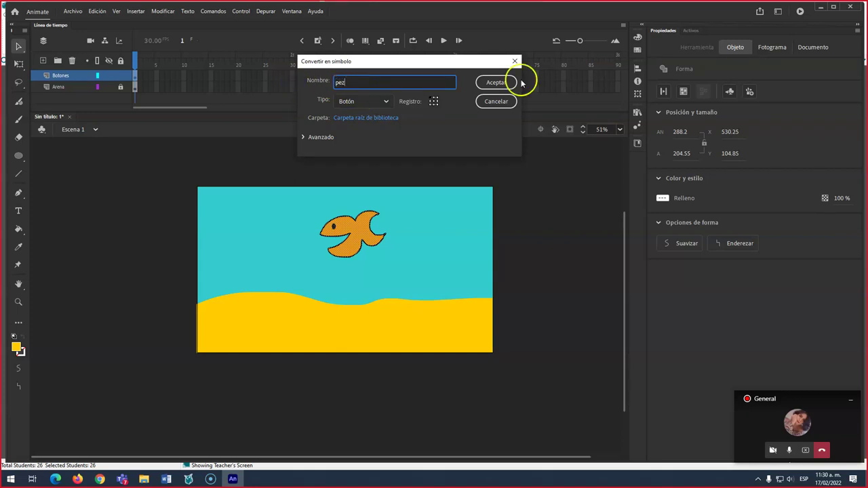
pyautogui.click(496, 82)
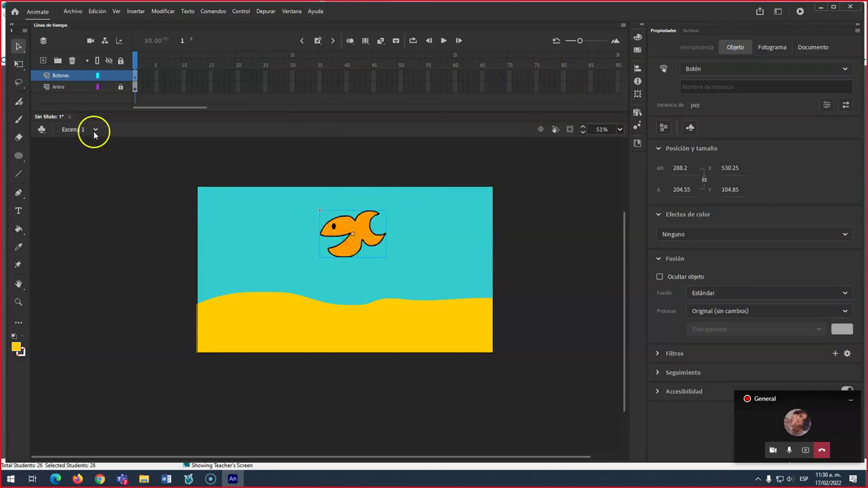
# Open the pez button symbol for editing and rename its layer Capa_1 as pez
pyautogui.doubleClick(339, 249)
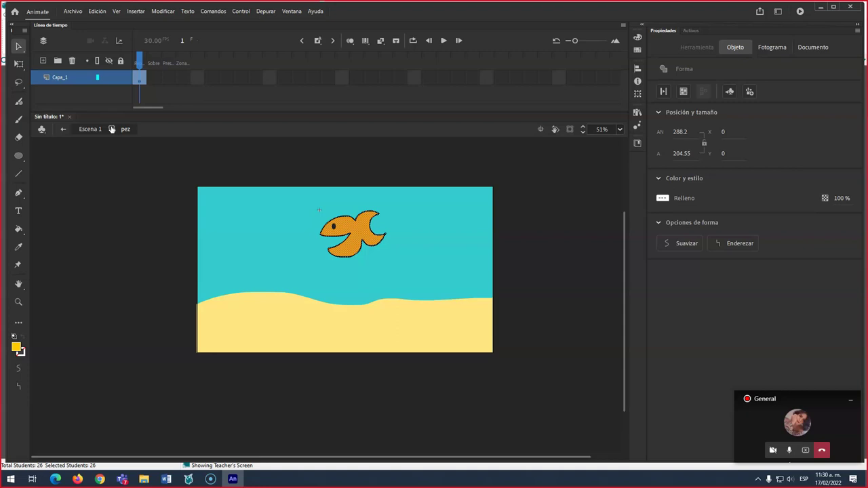
pyautogui.click(71, 80)
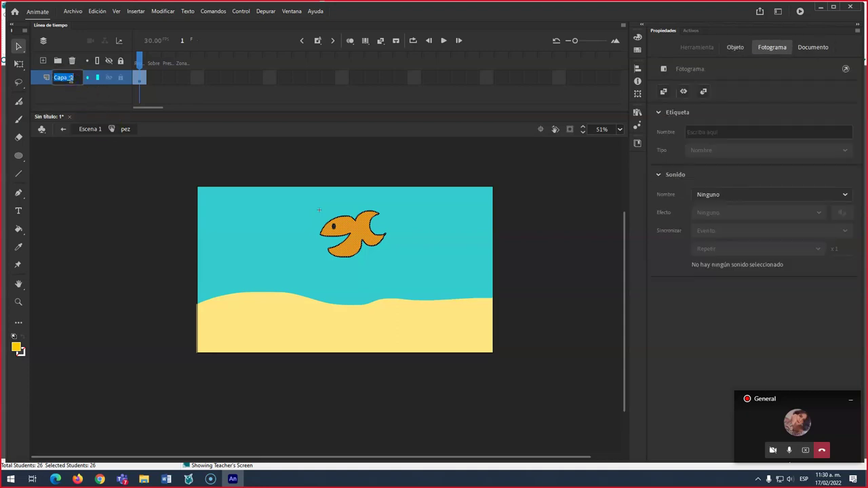
pyautogui.write('pez')
pyautogui.click(120, 192)
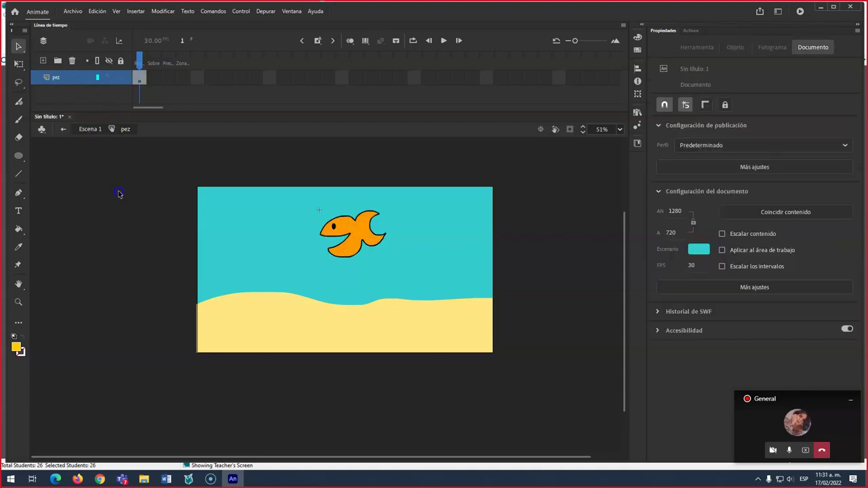
# Widen the timeline frames and examine the button's states, including Sobre, Presionado and Zona activa
pyautogui.click(141, 80)
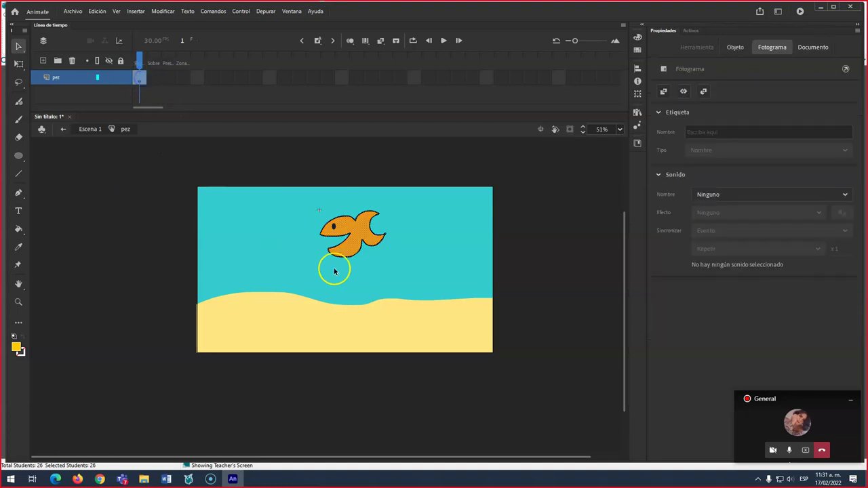
pyautogui.moveTo(573, 42); pyautogui.dragTo(598, 36)
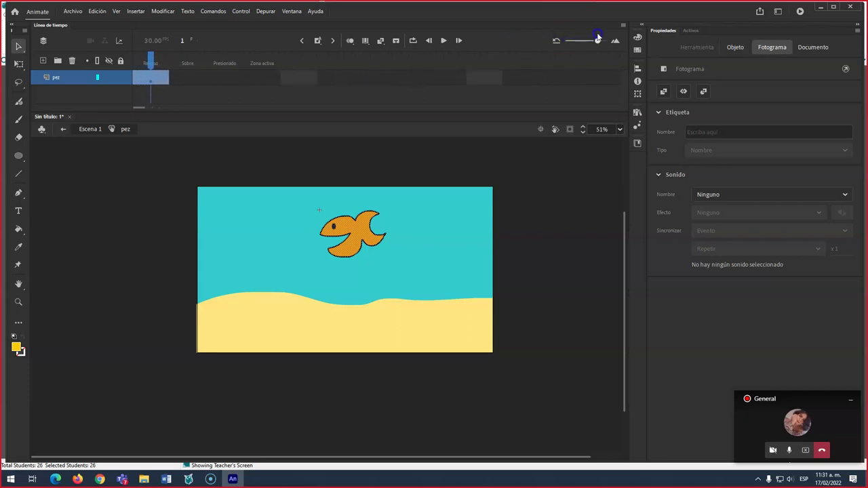
pyautogui.click(158, 98)
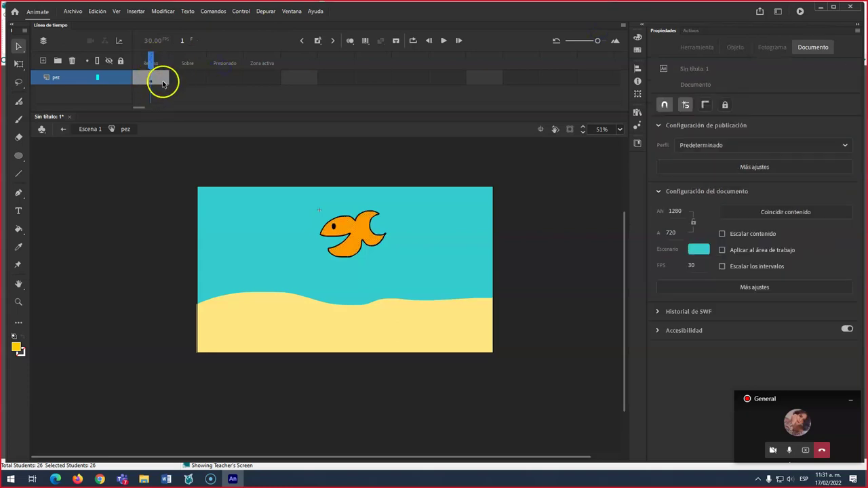
pyautogui.click(203, 79)
pyautogui.click(225, 79)
pyautogui.click(262, 78)
pyautogui.click(192, 80)
pyautogui.moveTo(192, 80); pyautogui.dragTo(223, 79)
pyautogui.click(262, 79)
pyautogui.click(184, 83)
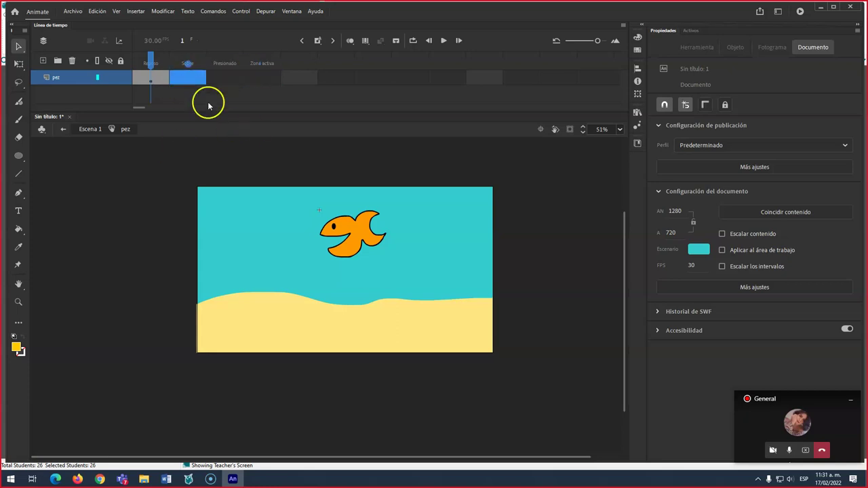
# Test the movie, check the fish button in the preview, and close the preview
pyautogui.click(149, 80)
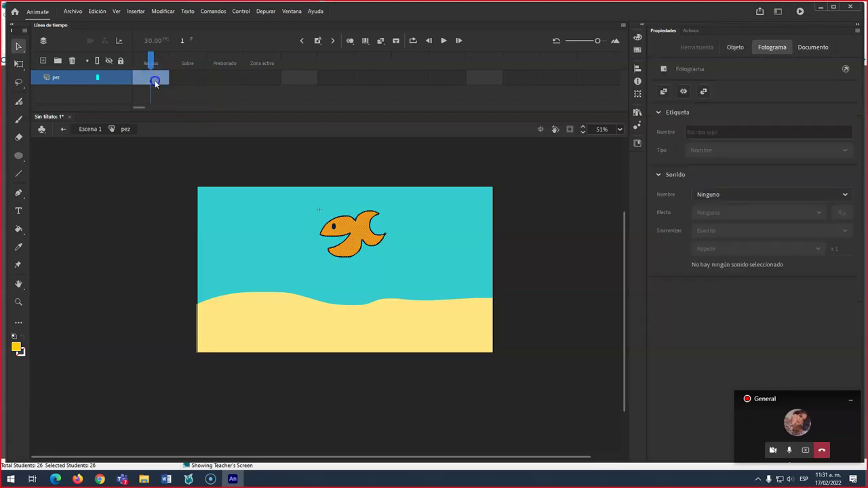
pyautogui.click(352, 241)
pyautogui.click(370, 244)
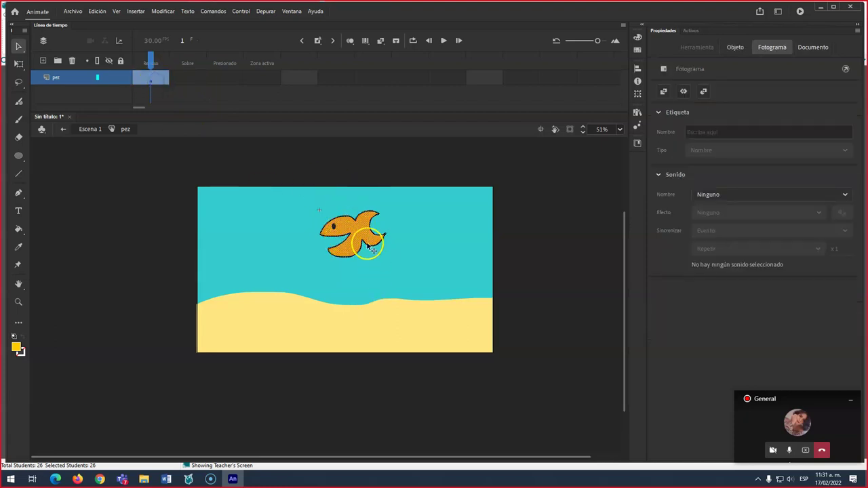
pyautogui.hotkey('ctrl', 'Return')
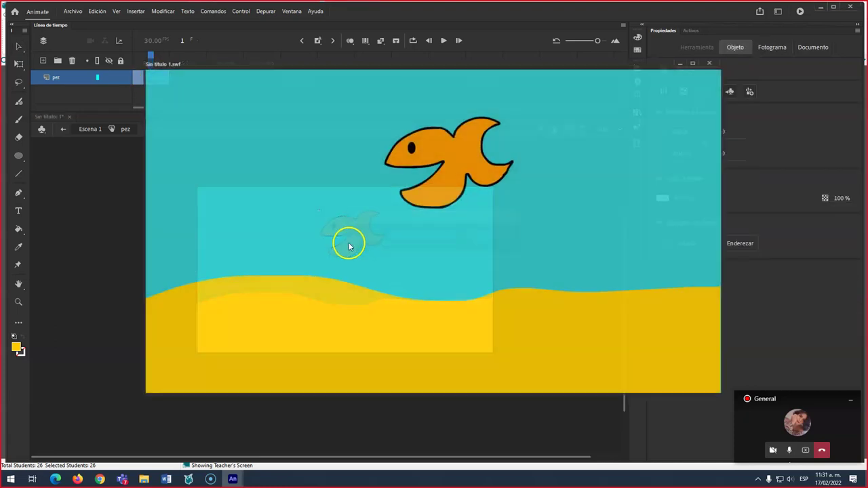
pyautogui.moveTo(467, 64); pyautogui.dragTo(425, 240)
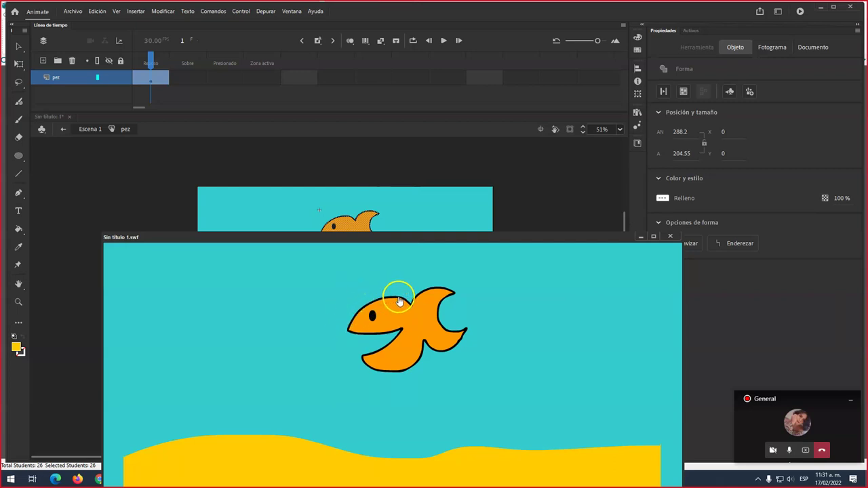
pyautogui.click(670, 237)
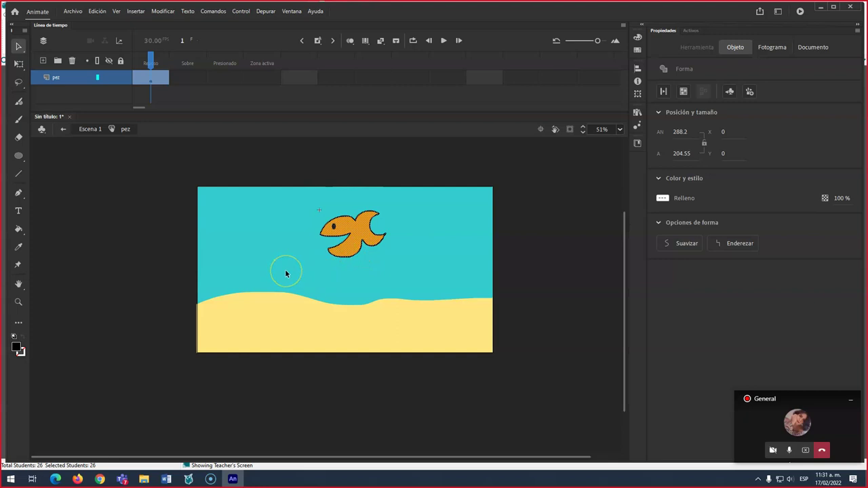
# Convert the fish shape inside the pez button to a symbol of type Clip de película named pez_flota
pyautogui.rightClick(351, 234)
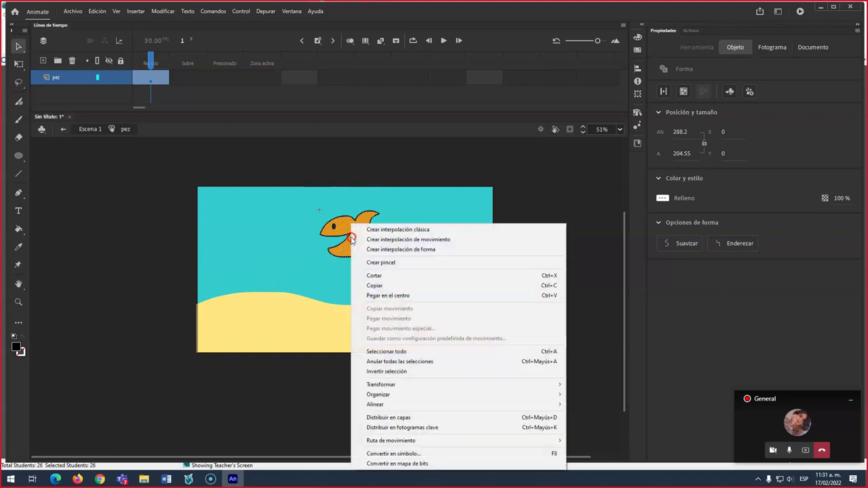
pyautogui.click(388, 455)
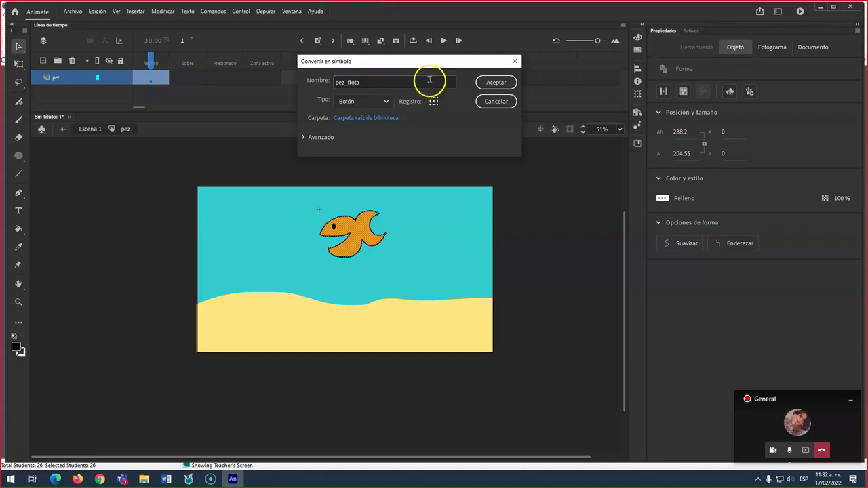
pyautogui.click(364, 101)
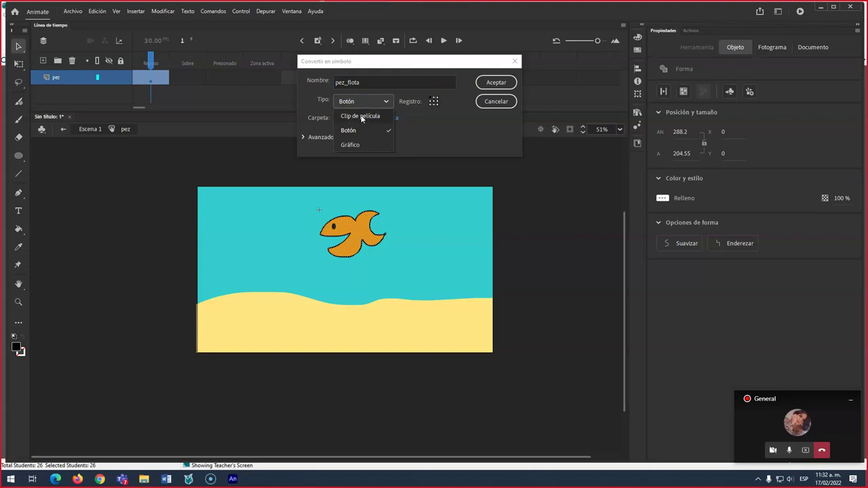
pyautogui.click(360, 117)
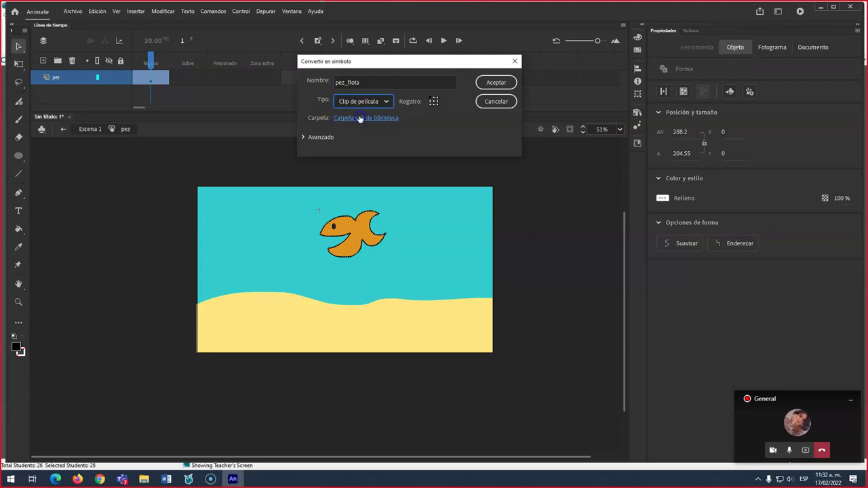
pyautogui.click(495, 82)
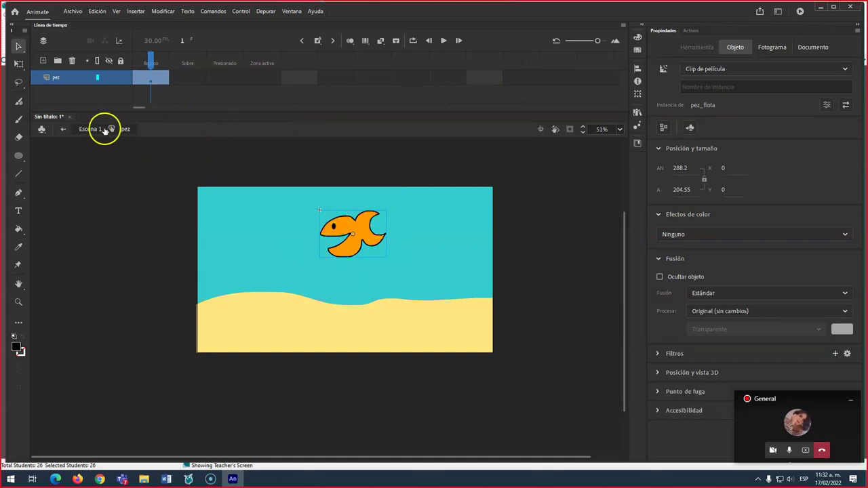
# Open the pez_flota clip and rename its layer pez flota, accepting the adapted layer name and suppressing further notices about it
pyautogui.doubleClick(332, 238)
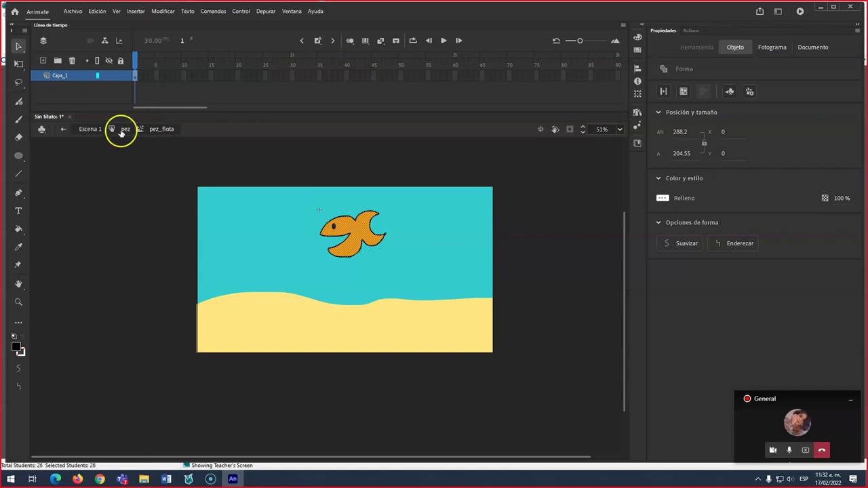
pyautogui.click(65, 78)
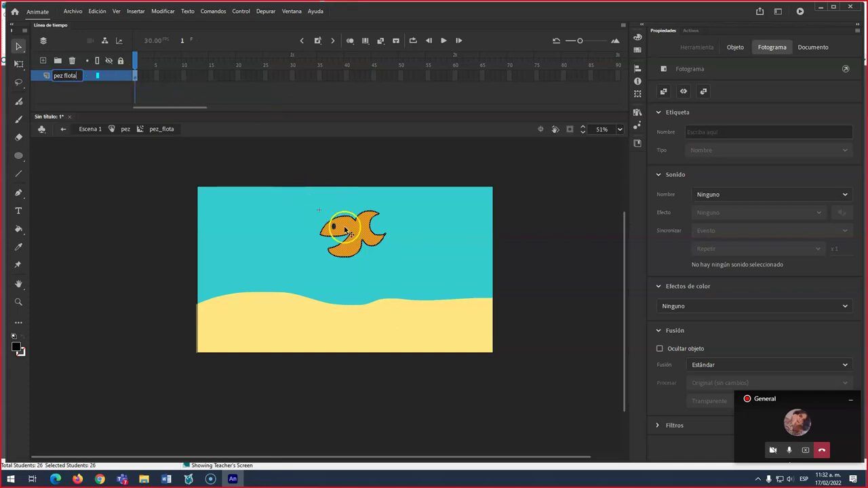
pyautogui.click(136, 76)
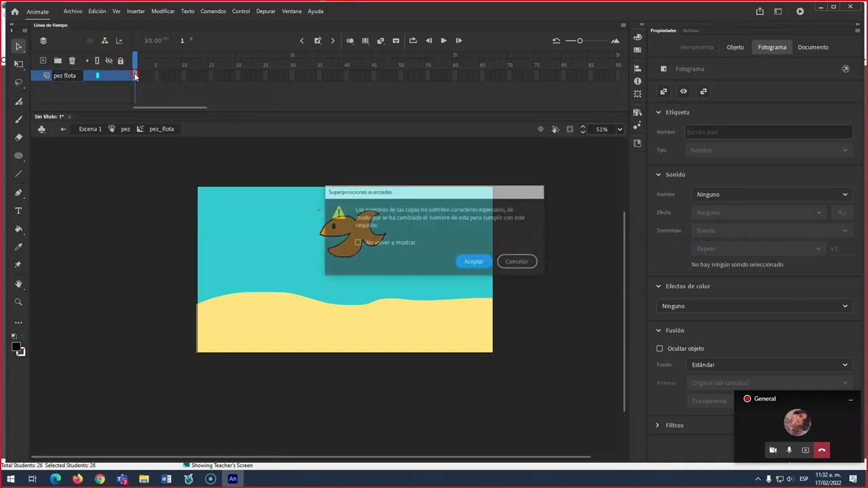
pyautogui.click(356, 242)
pyautogui.click(475, 262)
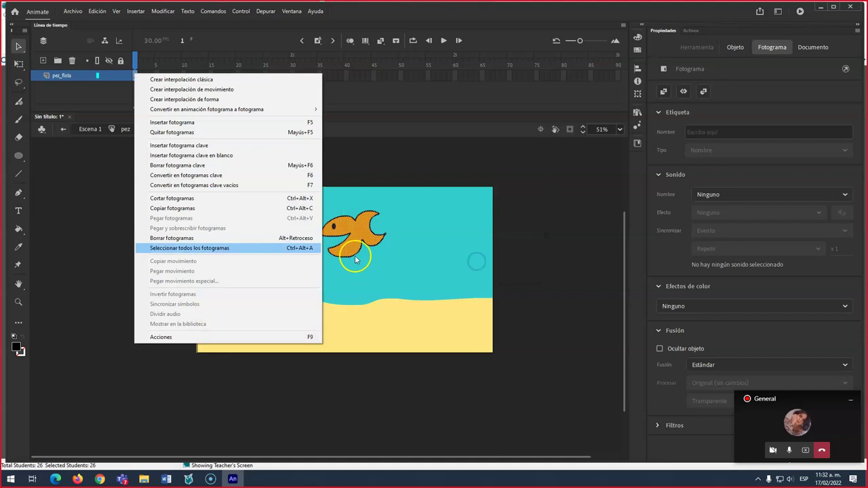
pyautogui.click(86, 210)
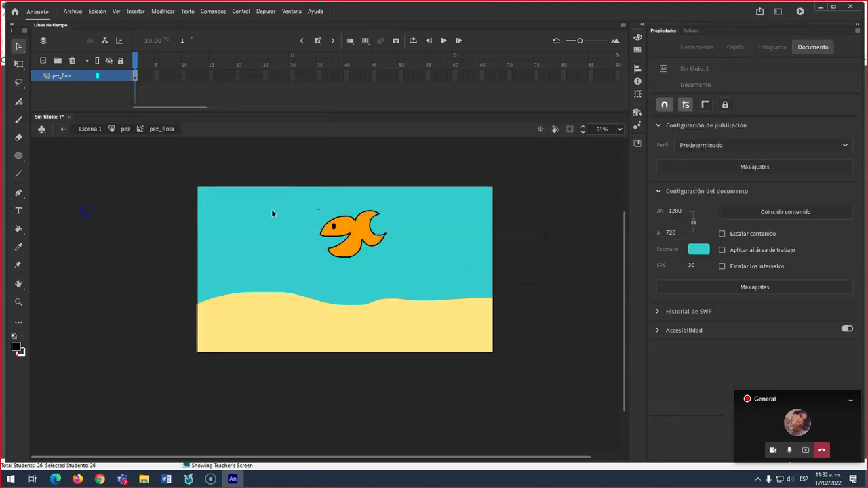
# Create a classic tween on the pez_flota layer, accepting the symbol conversion without further reminders, and add an end keyframe at frame 90
pyautogui.rightClick(135, 78)
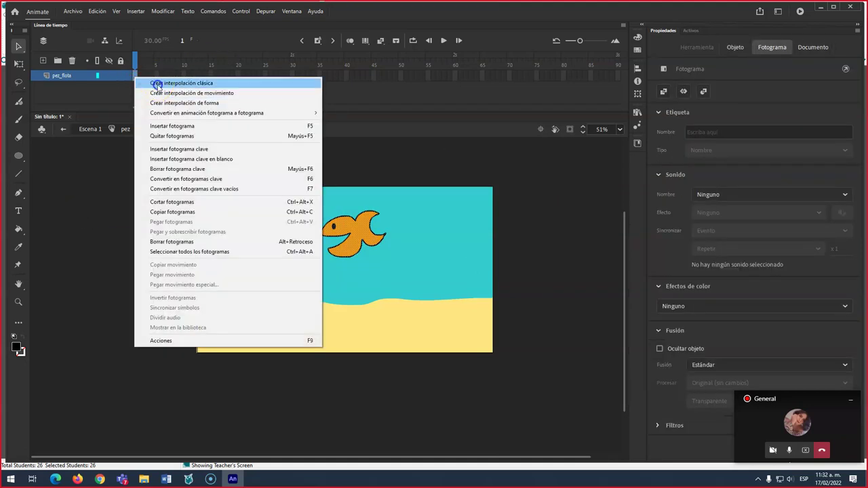
pyautogui.click(156, 83)
pyautogui.click(357, 242)
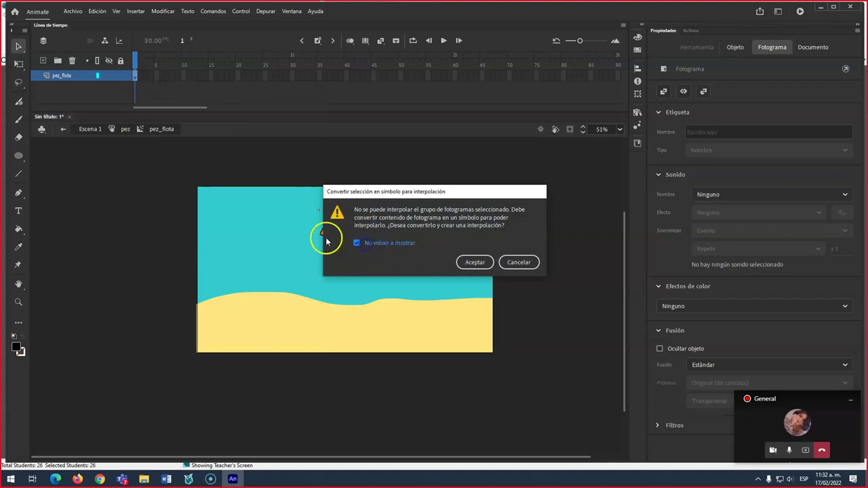
pyautogui.click(474, 262)
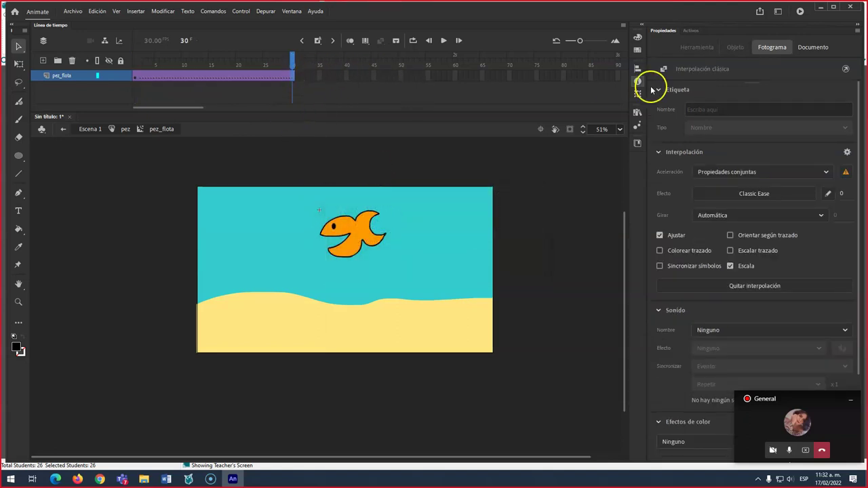
pyautogui.click(618, 76)
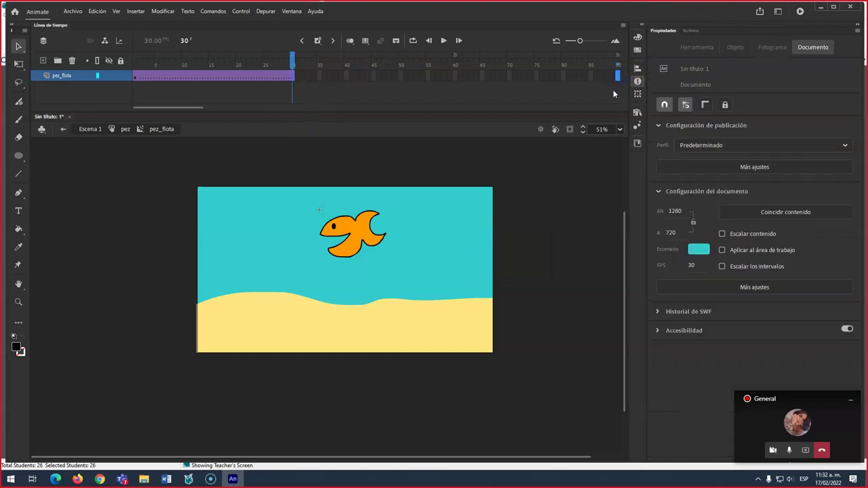
pyautogui.press('F6')
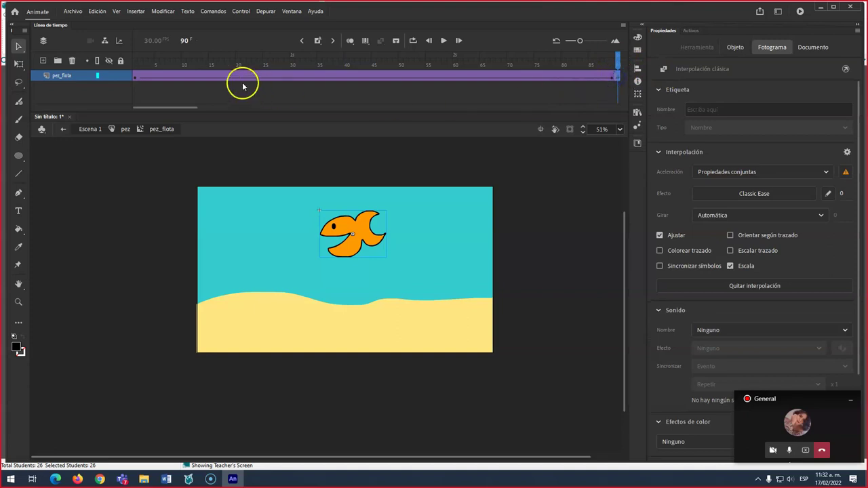
# At frame 45 of the pez_flota tween, move the fish straight down to about Y 168.75
pyautogui.click(134, 78)
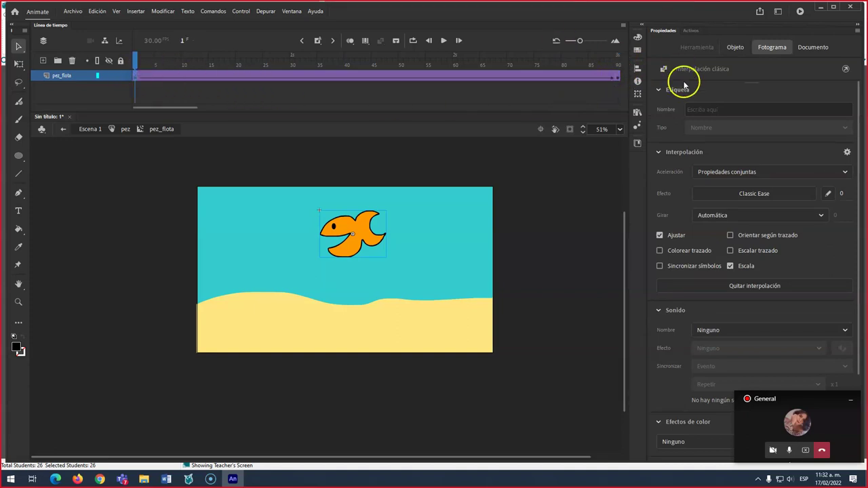
pyautogui.click(616, 76)
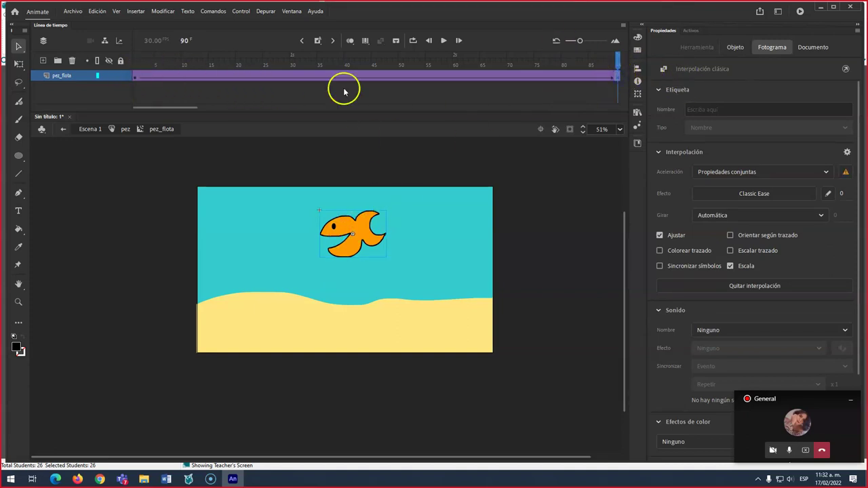
pyautogui.click(374, 76)
pyautogui.click(354, 250)
pyautogui.moveTo(354, 251); pyautogui.dragTo(355, 255)
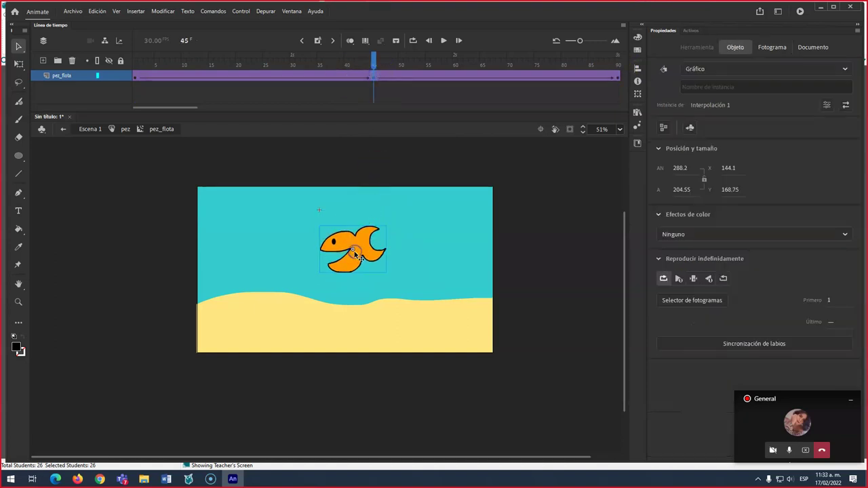
# Test the movie, check the fish's floating motion in the preview, and close the preview
pyautogui.hotkey('ctrl', 'Return')
pyautogui.moveTo(450, 234); pyautogui.dragTo(675, 172)
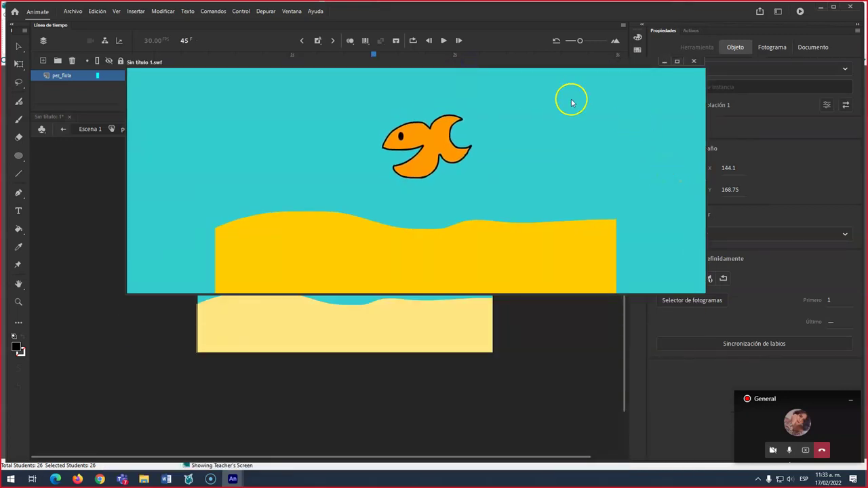
pyautogui.click(693, 63)
# Return to the pez button symbol and insert a keyframe in its Sobre state
pyautogui.click(114, 131)
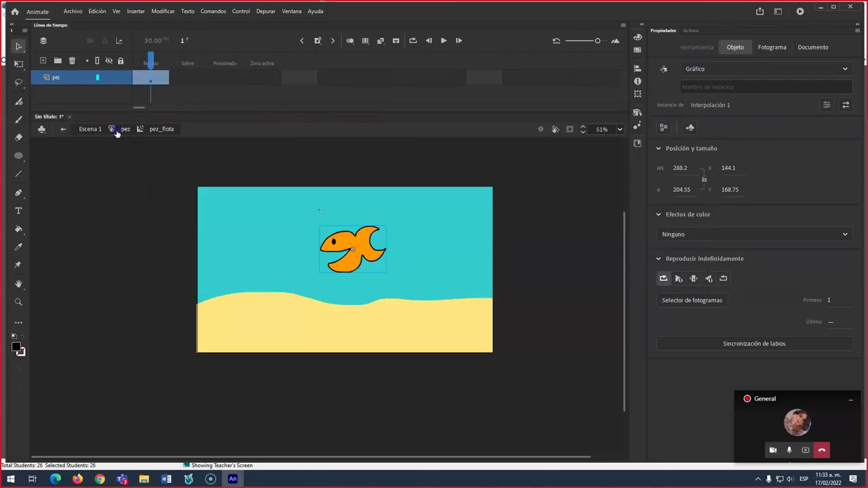
pyautogui.click(188, 79)
pyautogui.press('F6')
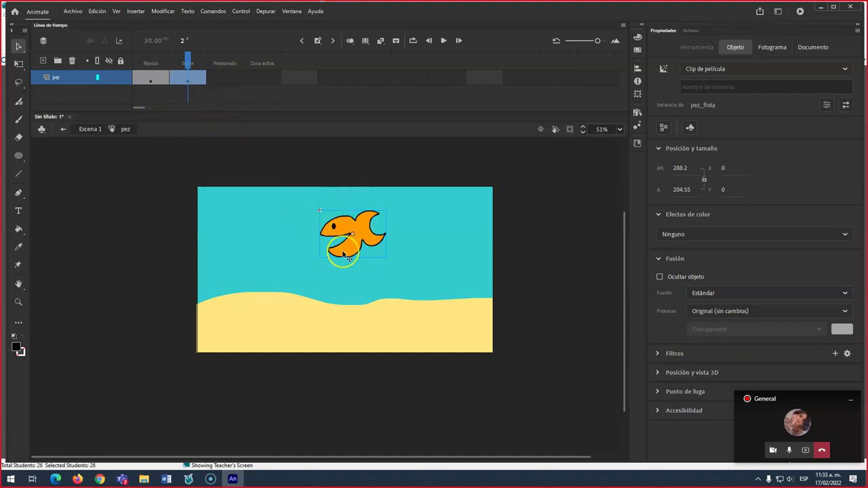
# Break apart the fish instance in the Sobre state twice, down to its plain shape
pyautogui.click(352, 243)
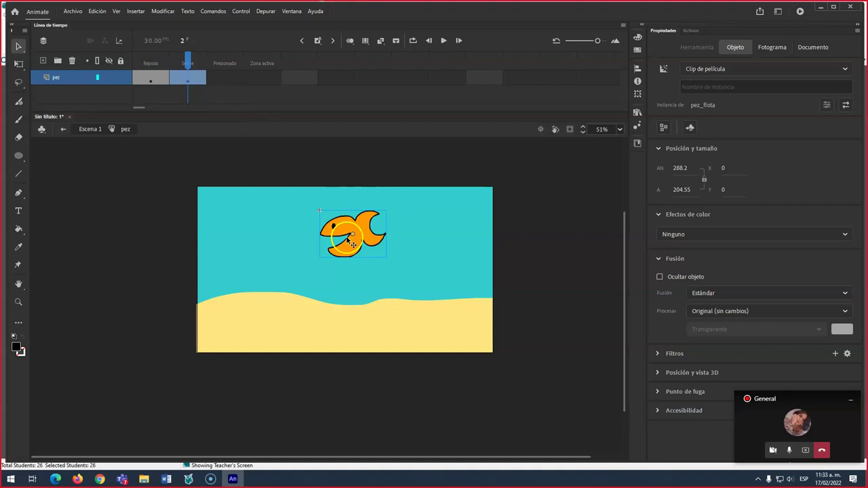
pyautogui.click(161, 11)
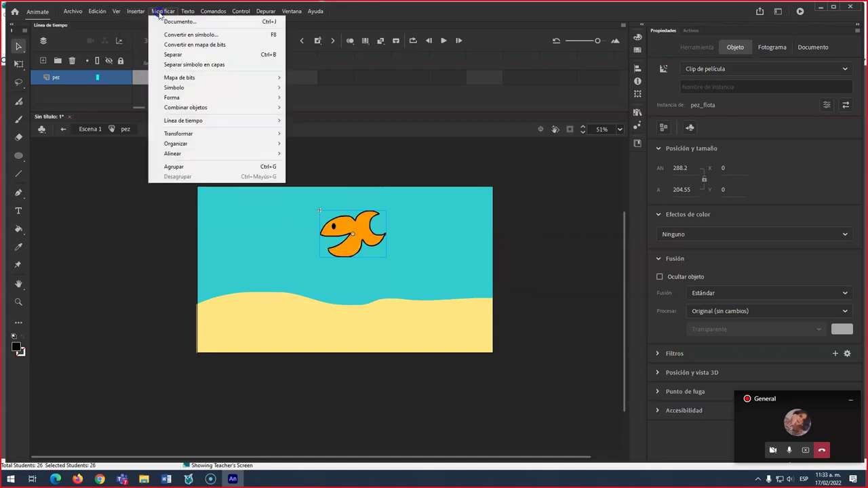
pyautogui.click(274, 55)
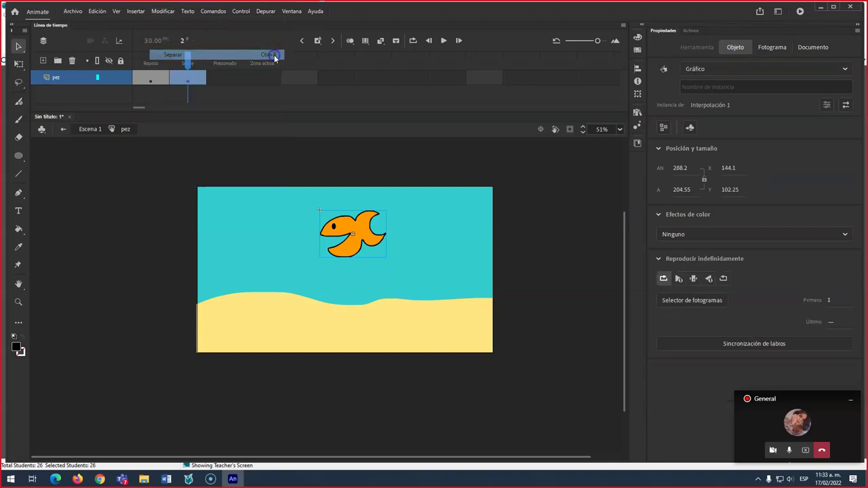
pyautogui.click(161, 12)
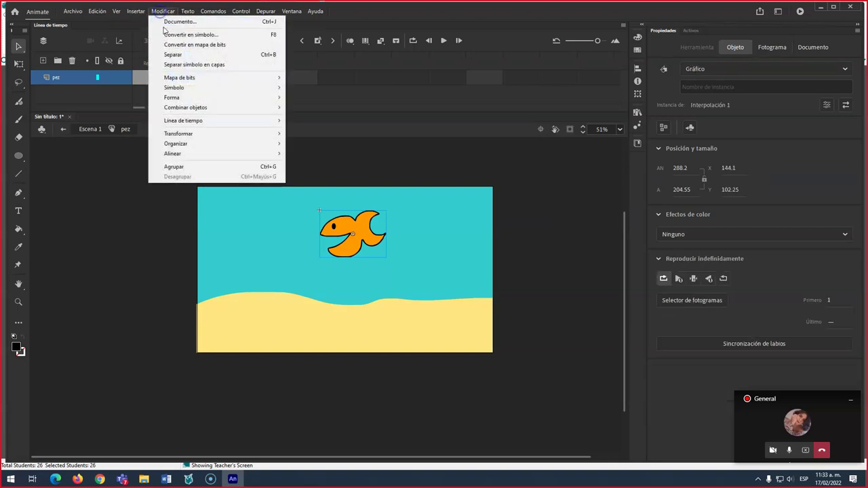
pyautogui.click(198, 58)
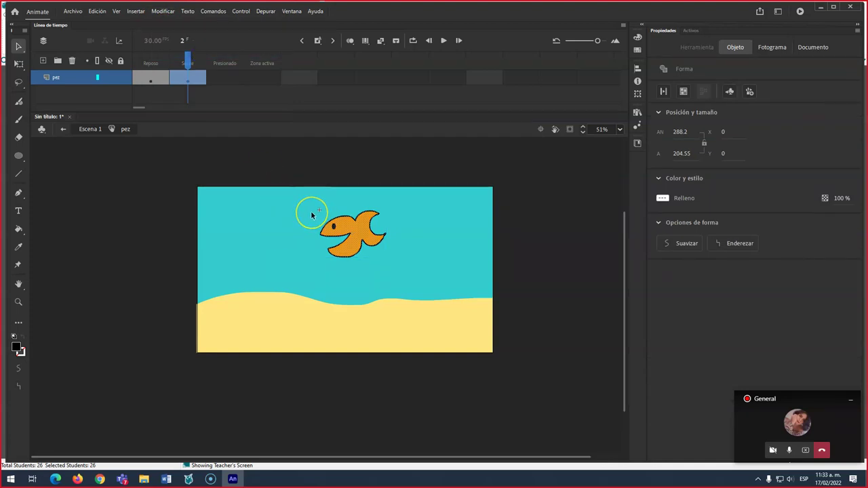
# Convert the fish shape in the Sobre state to a symbol of type Clip de película named Pez_nada
pyautogui.press('F8')
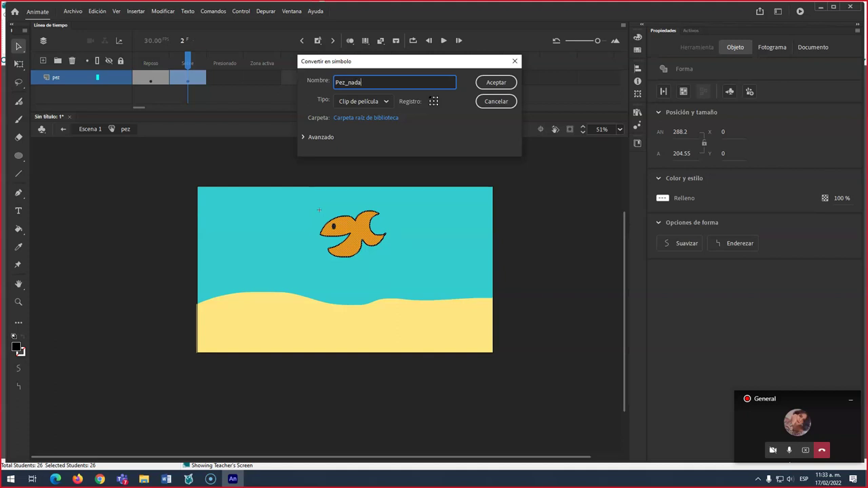
pyautogui.click(496, 83)
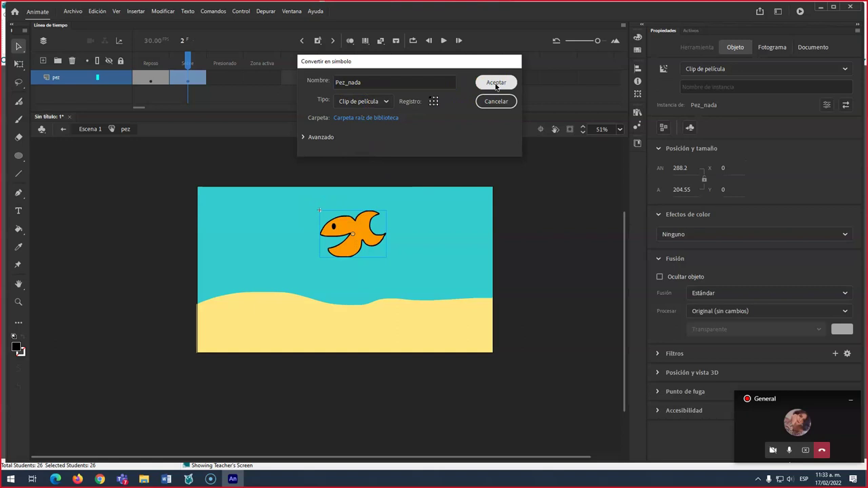
pyautogui.moveTo(351, 219); pyautogui.dragTo(346, 243)
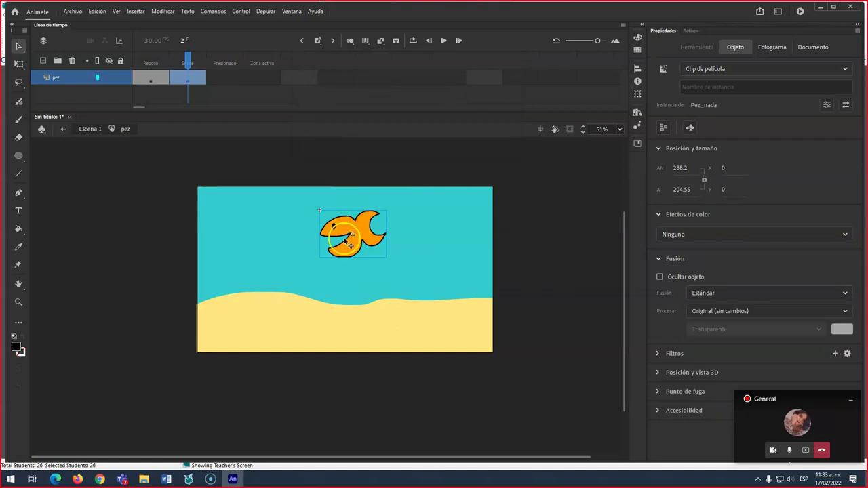
# Open the Pez_nada clip for editing and rename its layer Capa_1 as pez_nada
pyautogui.doubleClick(346, 242)
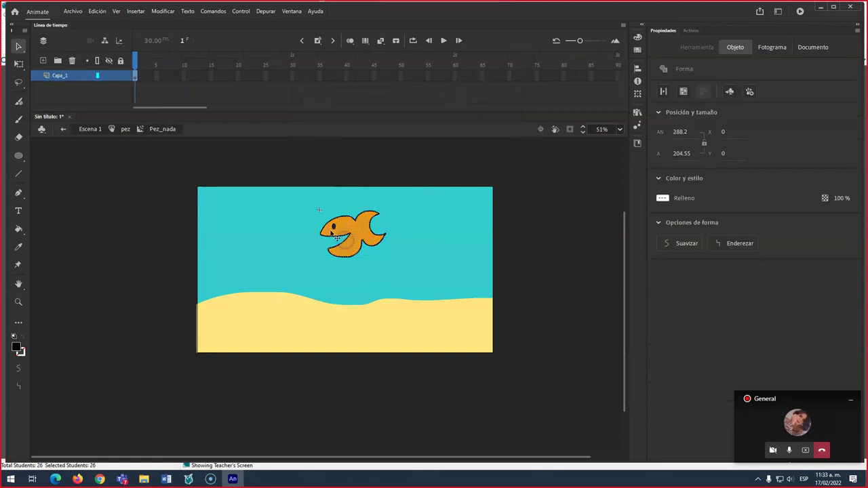
pyautogui.click(70, 77)
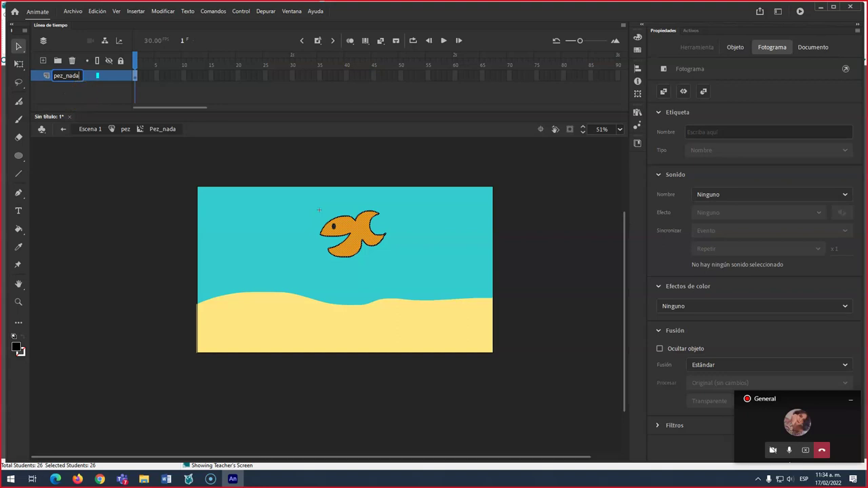
pyautogui.click(61, 224)
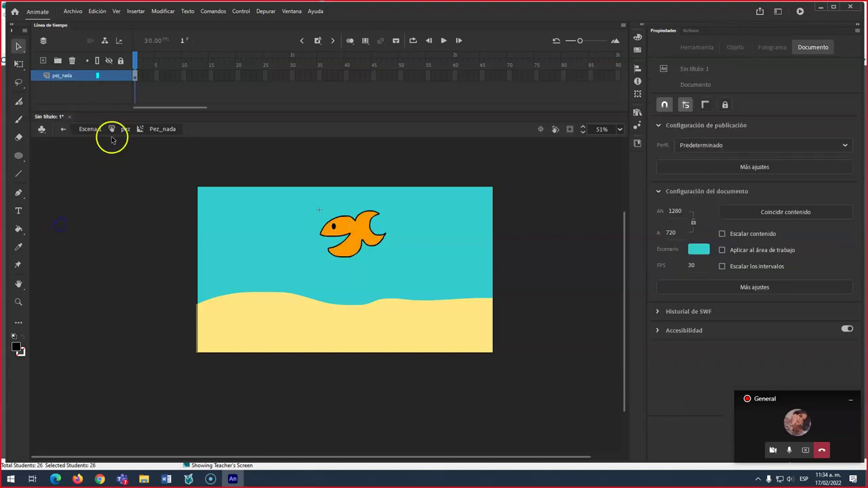
# Create a classic tween on the pez_nada layer, with the fish at its end moved left to about X -147.2 and shrunk to about 161.5 by 114.65
pyautogui.rightClick(135, 77)
pyautogui.click(170, 82)
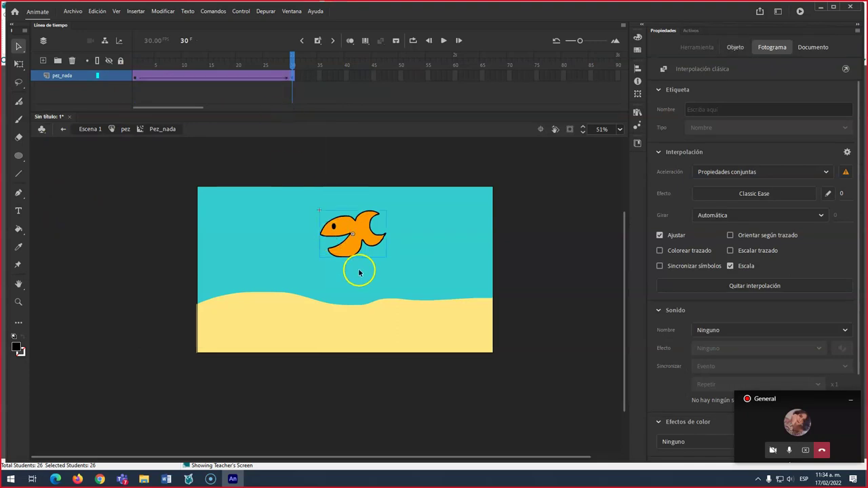
pyautogui.moveTo(347, 248); pyautogui.dragTo(280, 250)
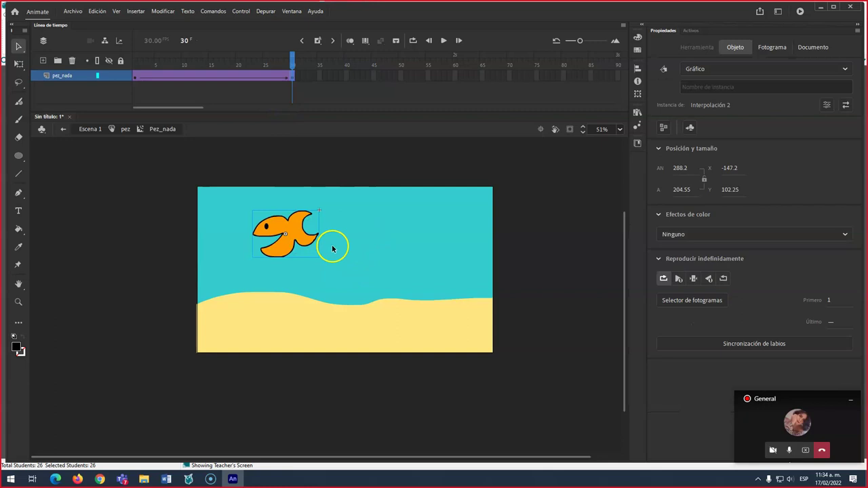
pyautogui.press('q')
pyautogui.moveTo(318, 210); pyautogui.dragTo(305, 220)
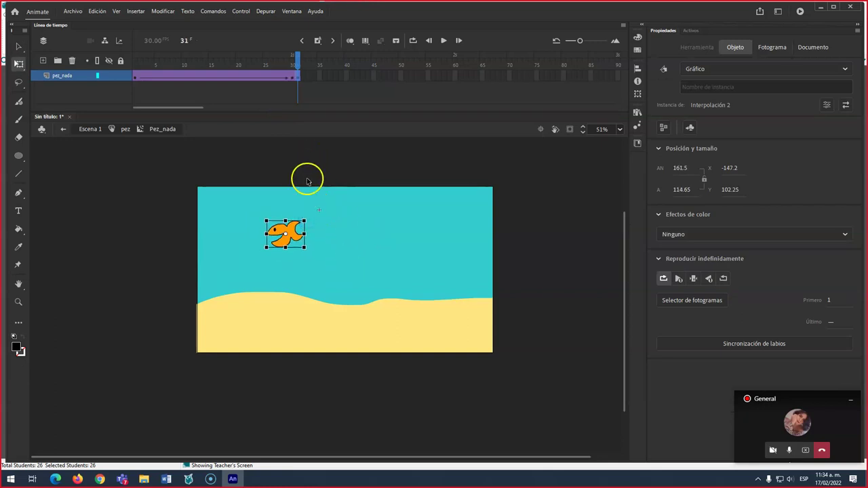
# Flip the fish at frame 31 of Pez_nada to face right, with a width of about 155.3
pyautogui.click(292, 76)
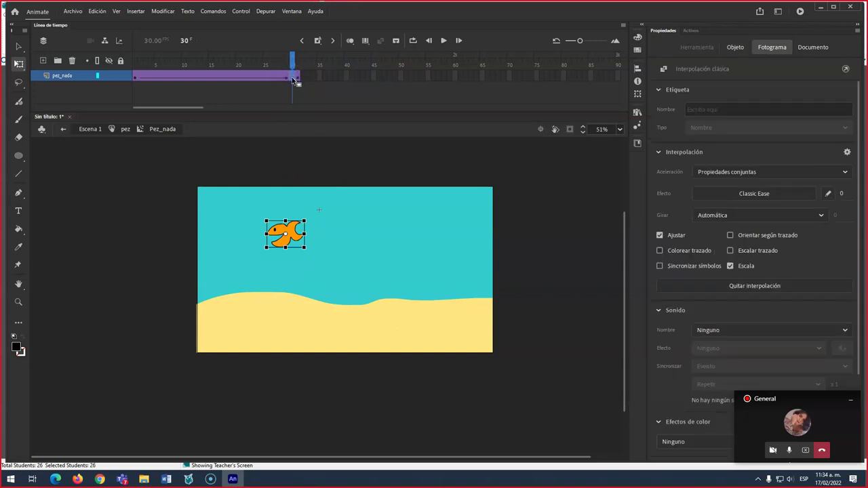
pyautogui.click(295, 77)
pyautogui.moveTo(306, 234); pyautogui.dragTo(269, 235)
pyautogui.moveTo(296, 59); pyautogui.dragTo(297, 60)
# Add keyframes at frames 80 and 81, moving the fish right to about X 220.35 and flipping it to about 106.85 wide at frame 81
pyautogui.click(342, 84)
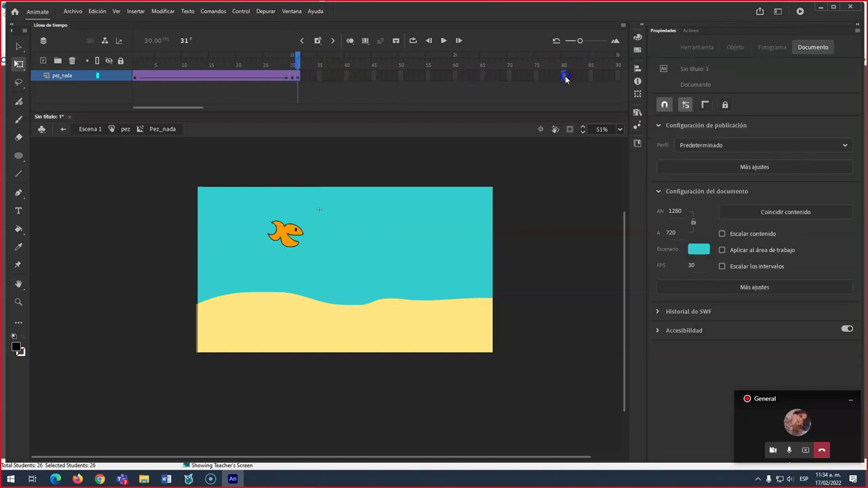
pyautogui.press('F6')
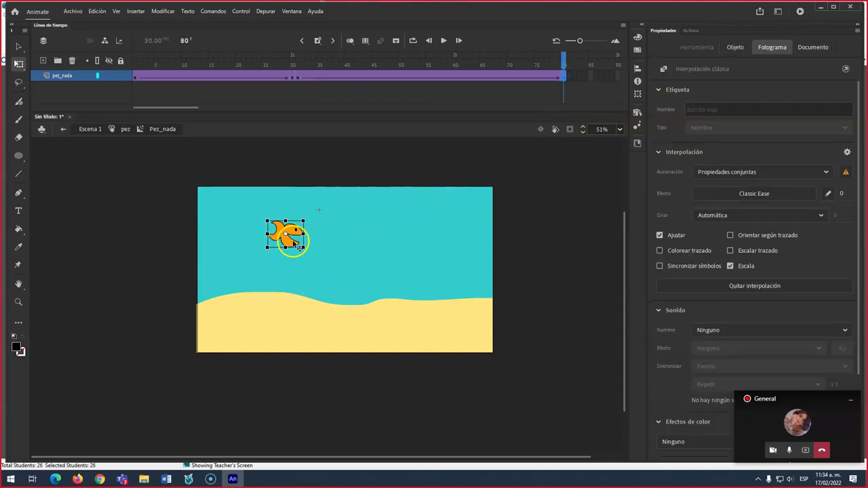
pyautogui.moveTo(292, 241); pyautogui.dragTo(385, 237)
pyautogui.press('F5')
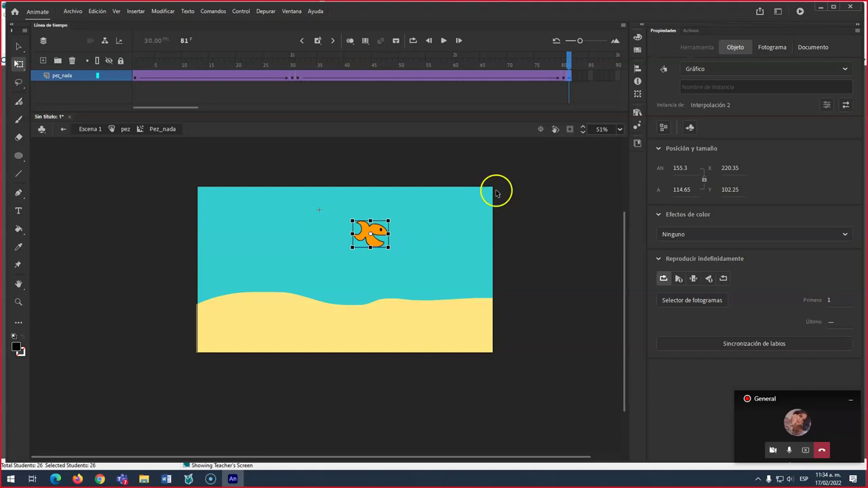
pyautogui.moveTo(387, 234); pyautogui.dragTo(357, 234)
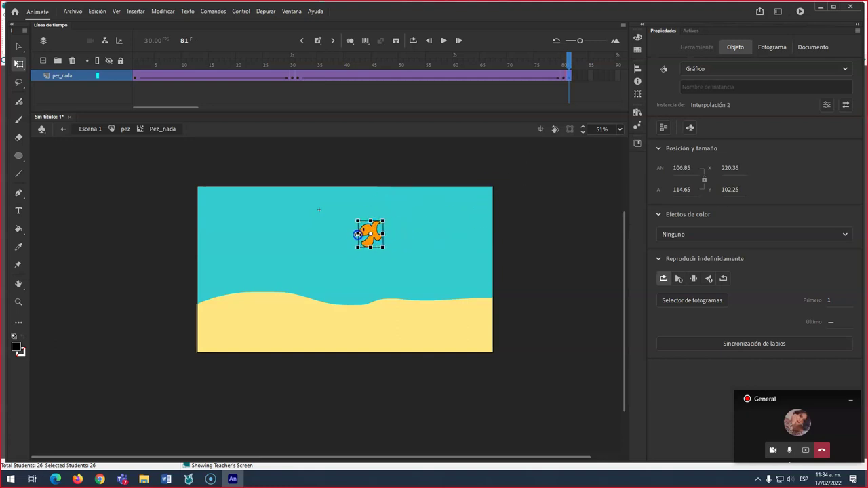
# Copy the fish keyframe from frame 1 of the pez_nada layer and paste it at frame 110
pyautogui.click(134, 79)
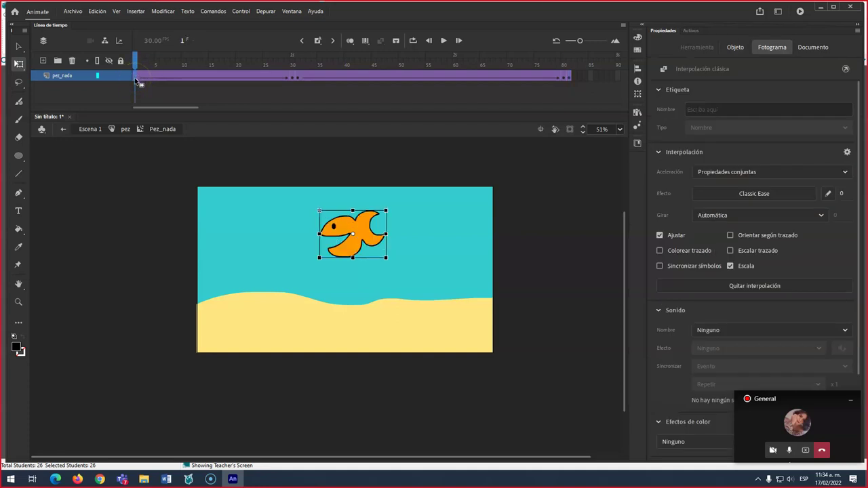
pyautogui.rightClick(135, 77)
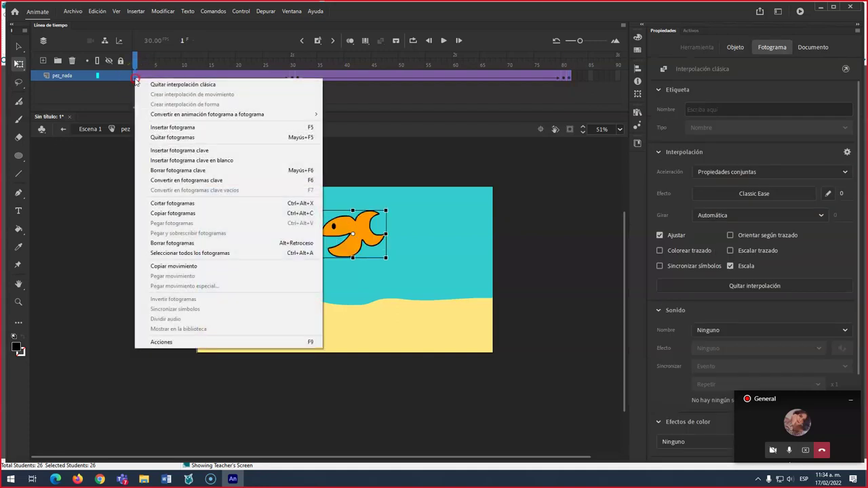
pyautogui.click(164, 215)
pyautogui.moveTo(189, 110); pyautogui.dragTo(231, 108)
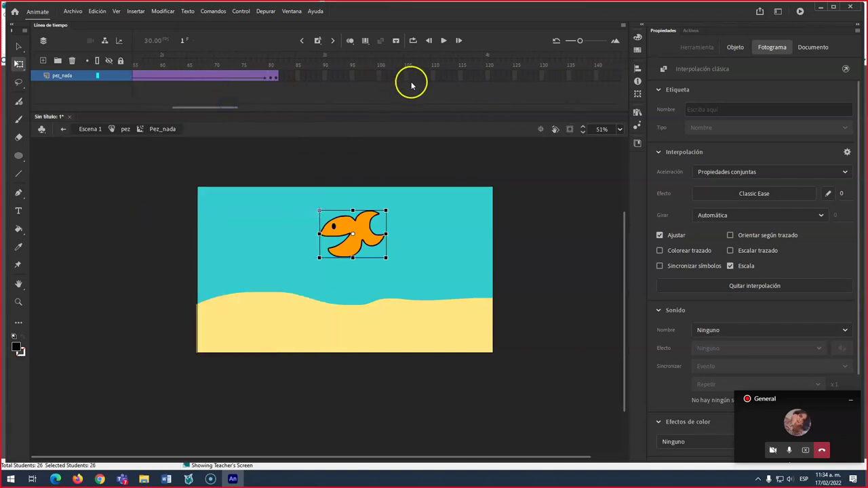
pyautogui.rightClick(432, 76)
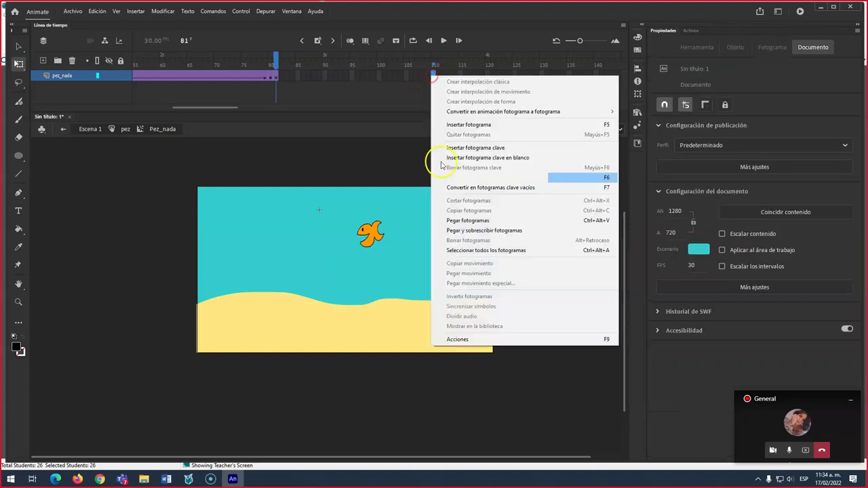
pyautogui.click(461, 220)
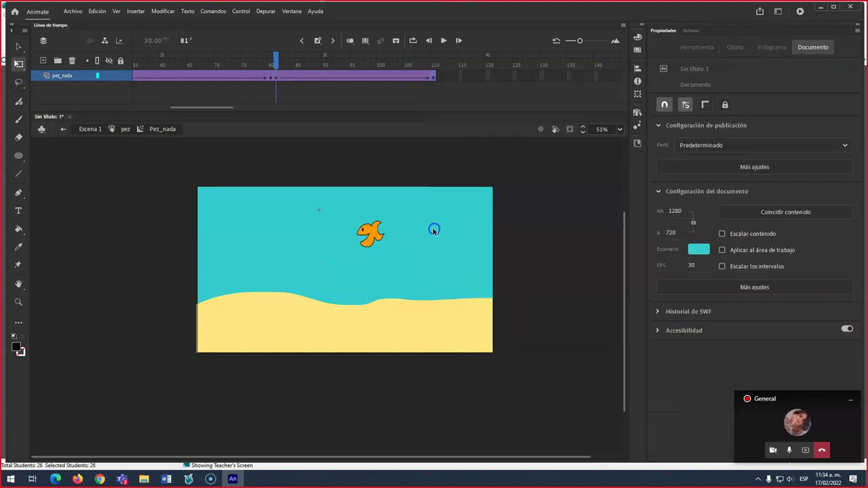
# Test the movie to check the fish's swimming animation in the Sobre state
pyautogui.hotkey('ctrl', 'Return')
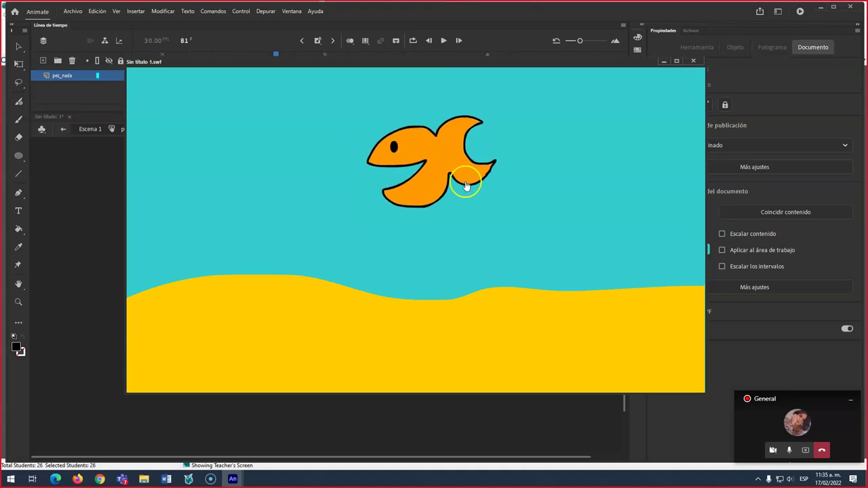
pyautogui.click(693, 61)
pyautogui.moveTo(275, 59)
pyautogui.mouseDown()
pyautogui.moveTo(268, 64)
pyautogui.moveTo(275, 63)
pyautogui.mouseUp()
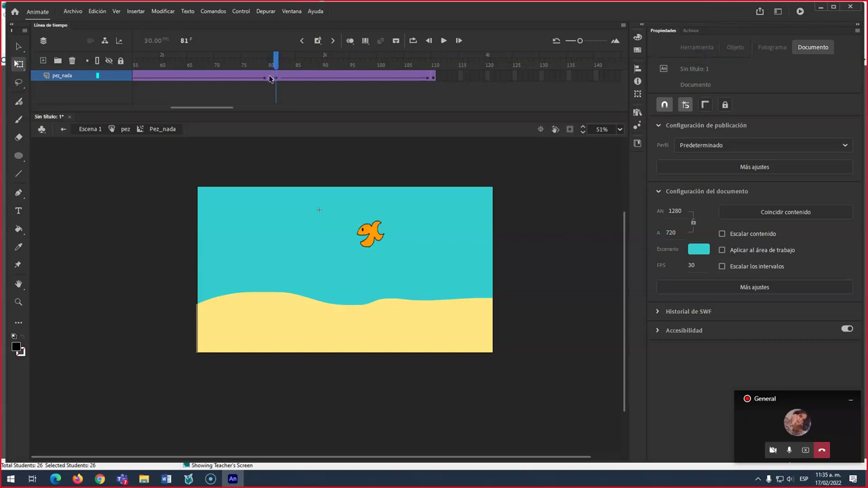
# Replace the keyframe at frame 81 with a copy of the keyframe at frame 80
pyautogui.click(269, 78)
pyautogui.rightClick(271, 76)
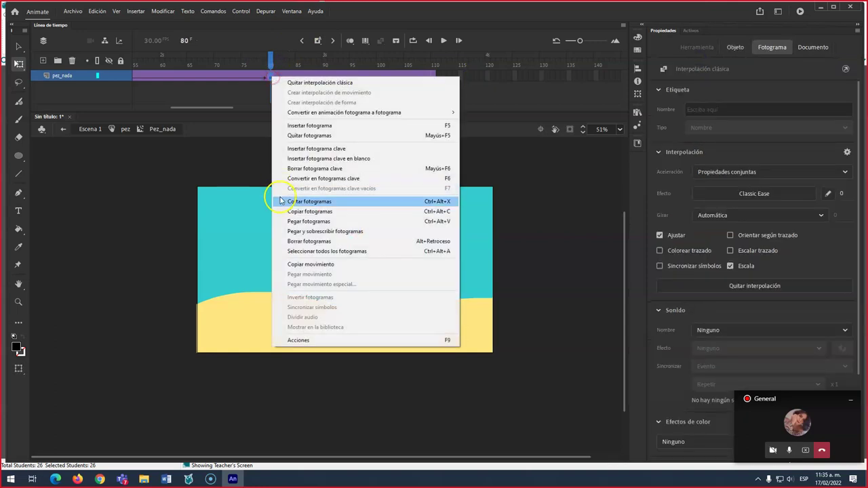
pyautogui.click(305, 213)
pyautogui.click(276, 79)
pyautogui.rightClick(277, 80)
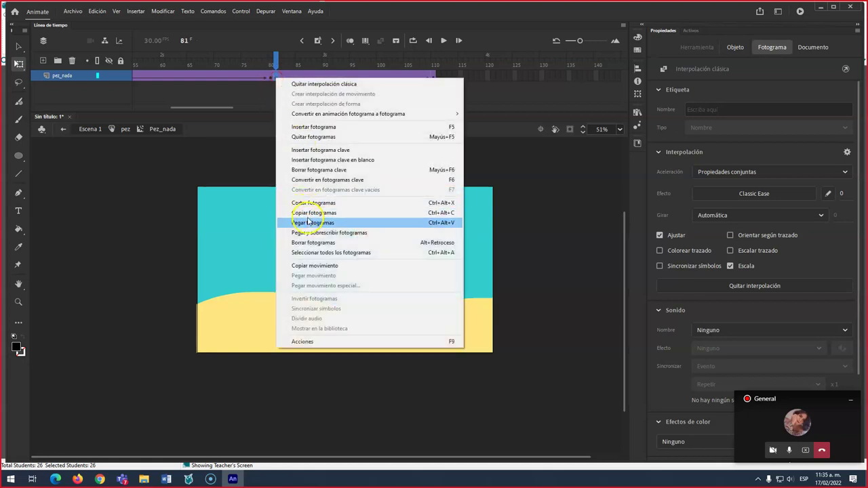
pyautogui.click(309, 223)
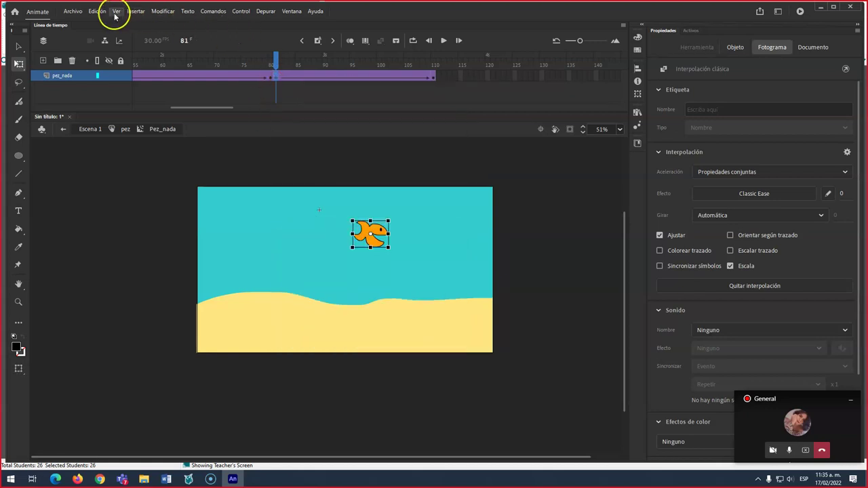
# Mirror the fish at frame 81 with Voltear horizontalmente so that it faces left
pyautogui.rightClick(372, 234)
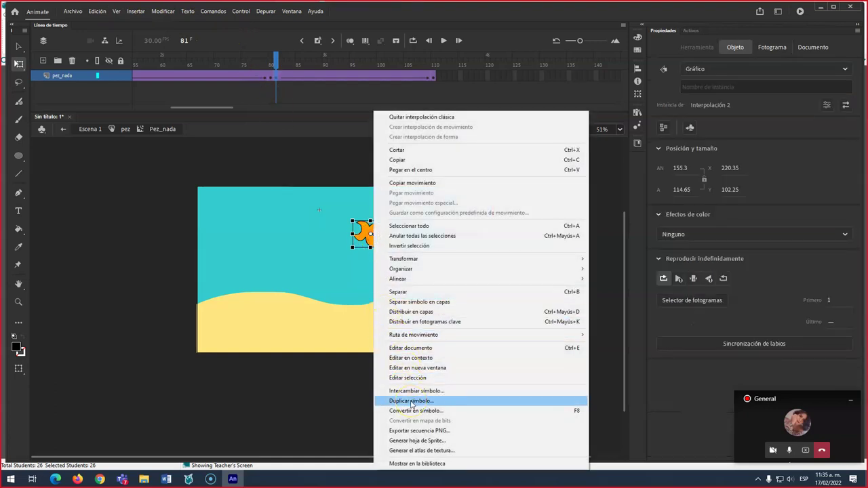
pyautogui.moveTo(413, 264)
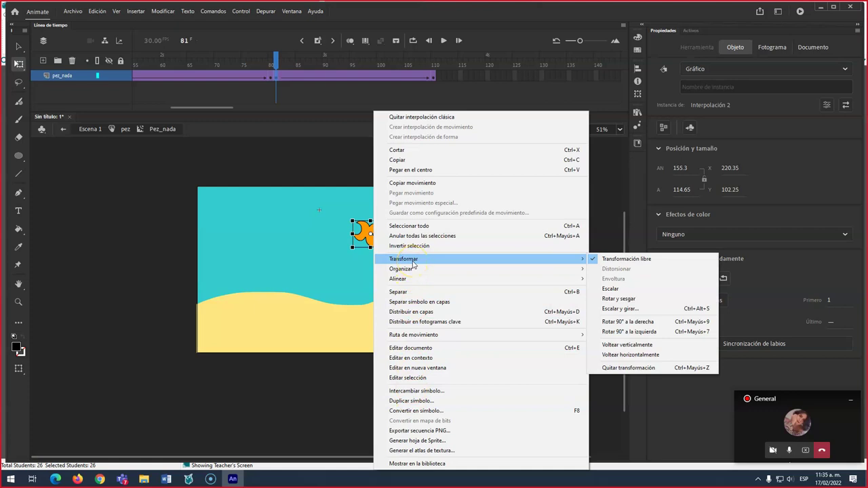
pyautogui.click(631, 355)
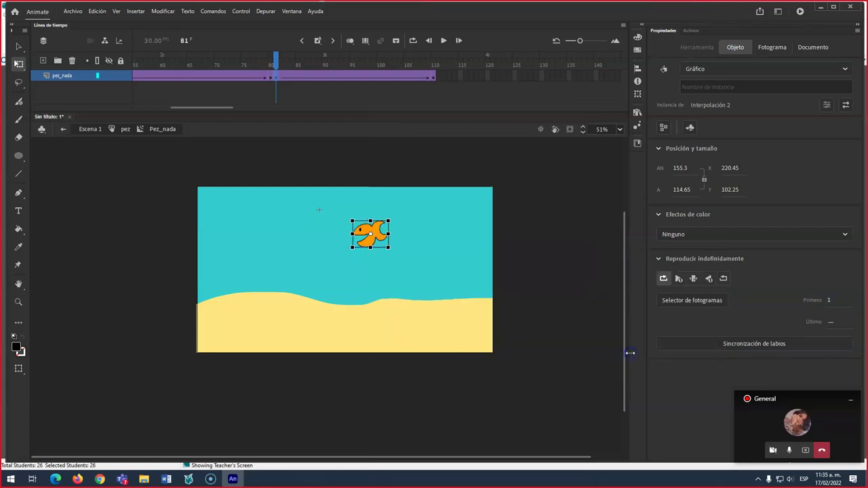
# Test the movie again to check the fish's turn at the end of its swim to the right
pyautogui.hotkey('ctrl', 'Return')
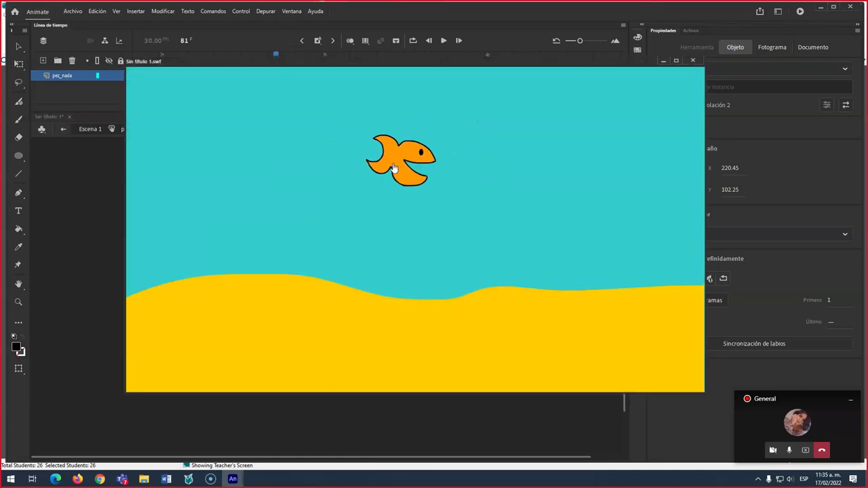
pyautogui.click(693, 60)
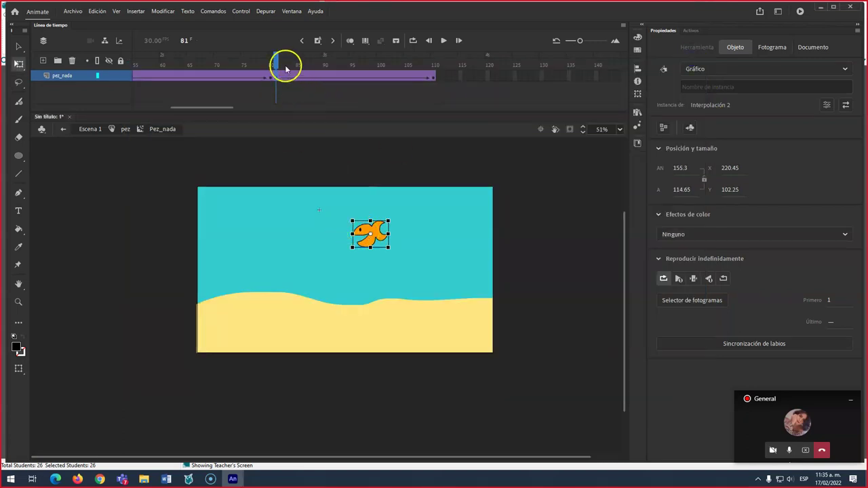
pyautogui.click(270, 79)
# Open the fish's Interpolación 2 symbol for editing from frame 110 of Pez_nada
pyautogui.click(434, 77)
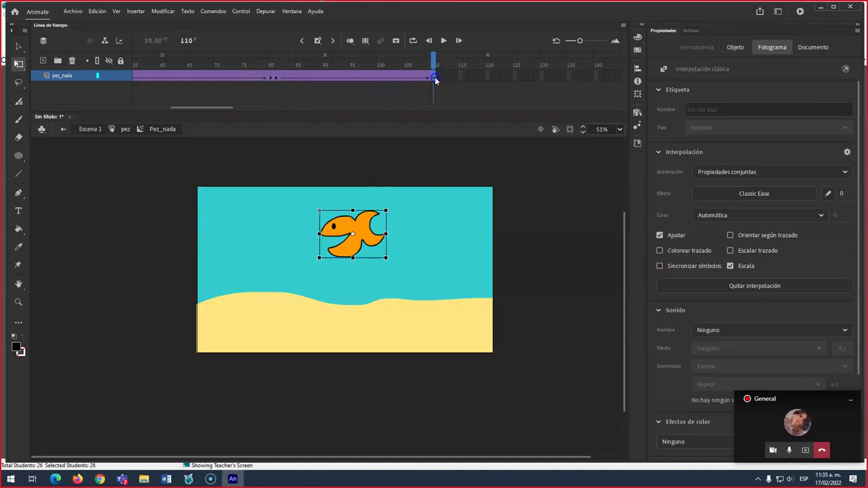
pyautogui.doubleClick(344, 237)
pyautogui.moveTo(332, 239)
pyautogui.mouseDown()
pyautogui.moveTo(290, 229)
pyautogui.moveTo(337, 248)
pyautogui.mouseUp()
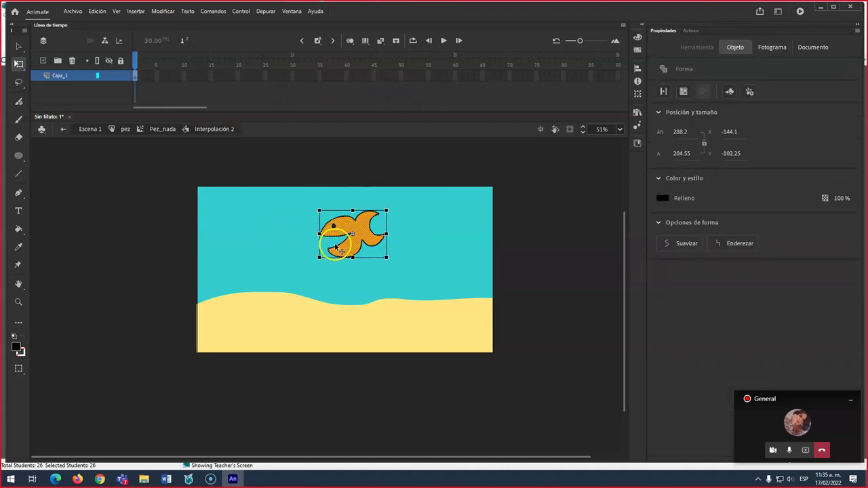
pyautogui.scroll(3, 339, 250)
pyautogui.scroll(2, 346, 248)
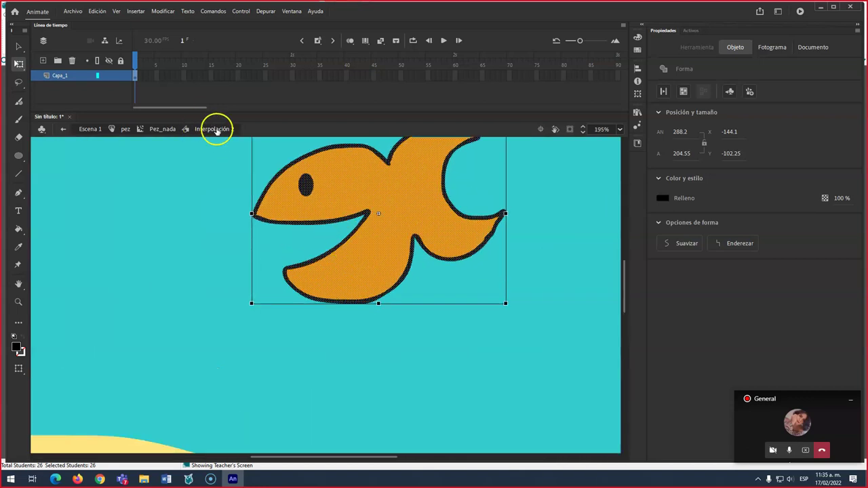
pyautogui.click(222, 210)
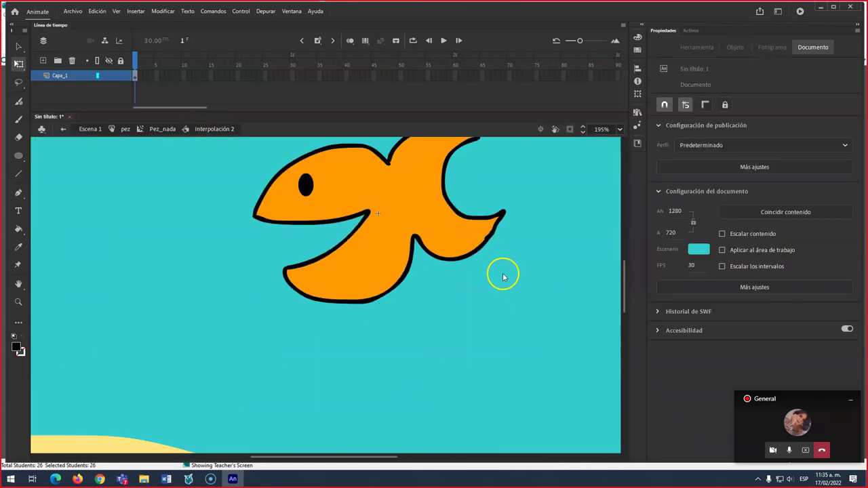
# Convert the fish's black eye shape to a symbol of type Clip de película named ojo pez
pyautogui.click(305, 186)
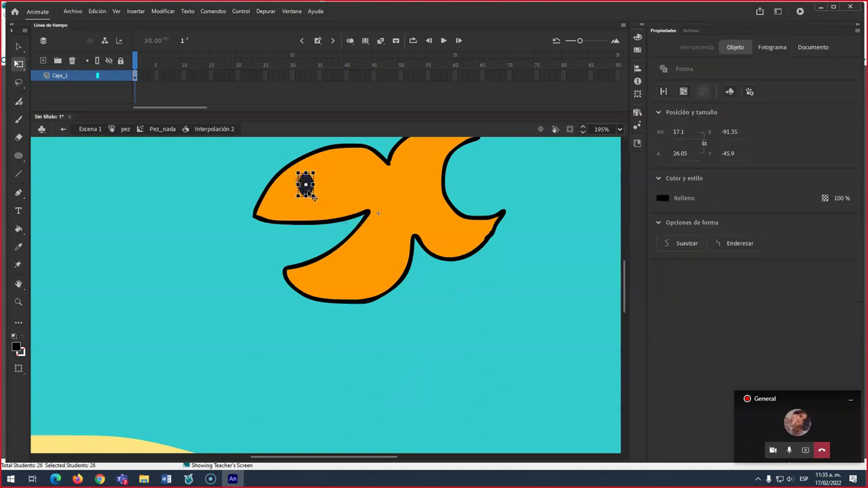
pyautogui.press('v')
pyautogui.click(307, 198)
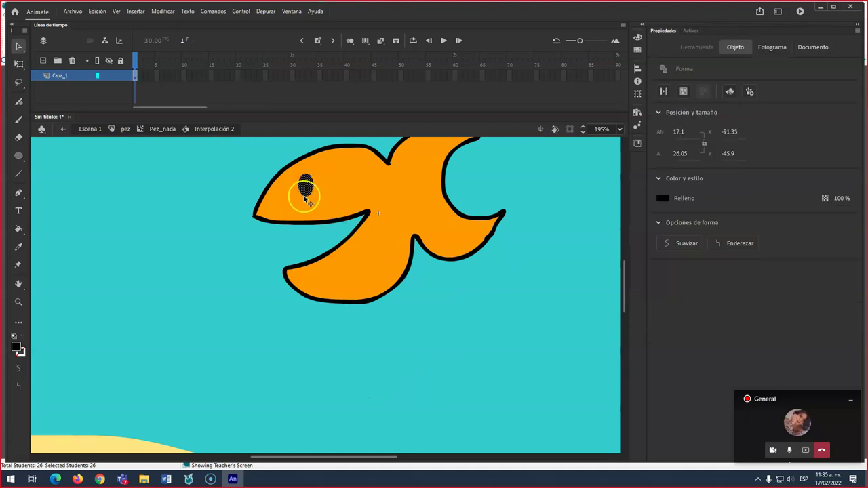
pyautogui.scroll(5, 307, 198)
pyautogui.moveTo(306, 187); pyautogui.dragTo(315, 221)
pyautogui.hotkey('ctrl', 'z')
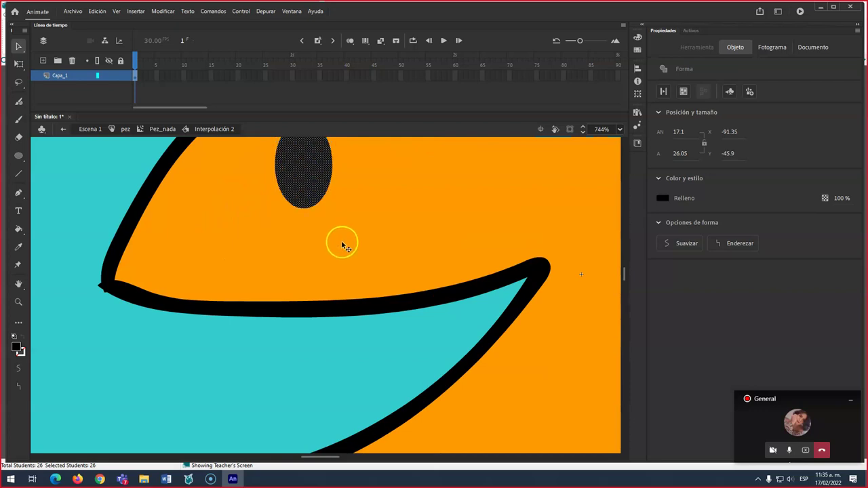
pyautogui.scroll(-5, 342, 241)
pyautogui.scroll(7, 342, 241)
pyautogui.scroll(-5, 342, 239)
pyautogui.scroll(5, 342, 239)
pyautogui.keyDown('alt'); pyautogui.scroll(-2, 342, 239); pyautogui.keyUp('alt')
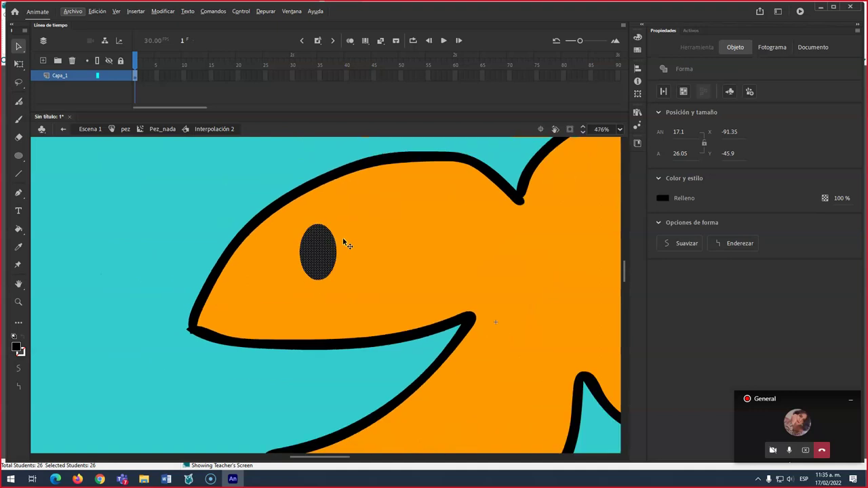
pyautogui.scroll(-1, 344, 242)
pyautogui.press('F8')
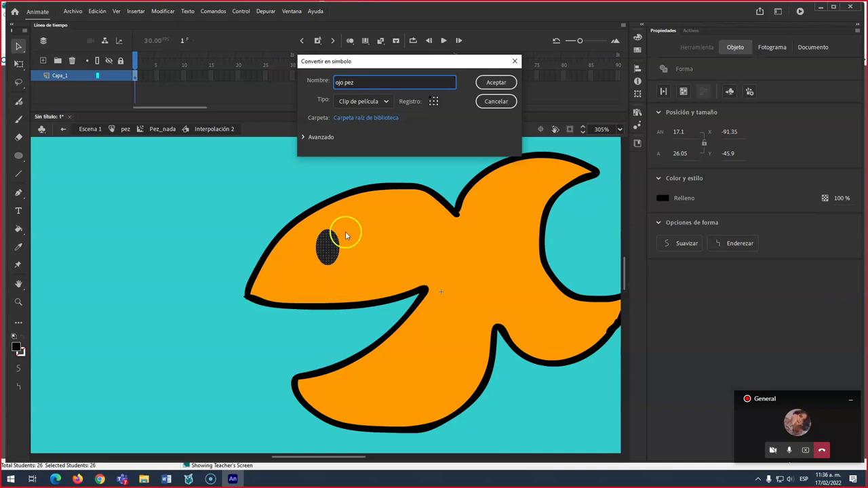
pyautogui.click(496, 82)
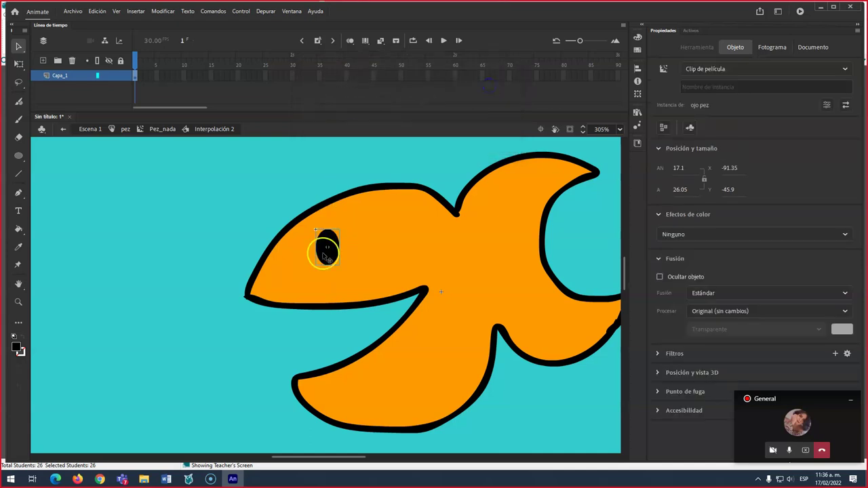
# In the ojo pez clip, add a keyframe at frame 45 and create a classic tween from it
pyautogui.doubleClick(328, 259)
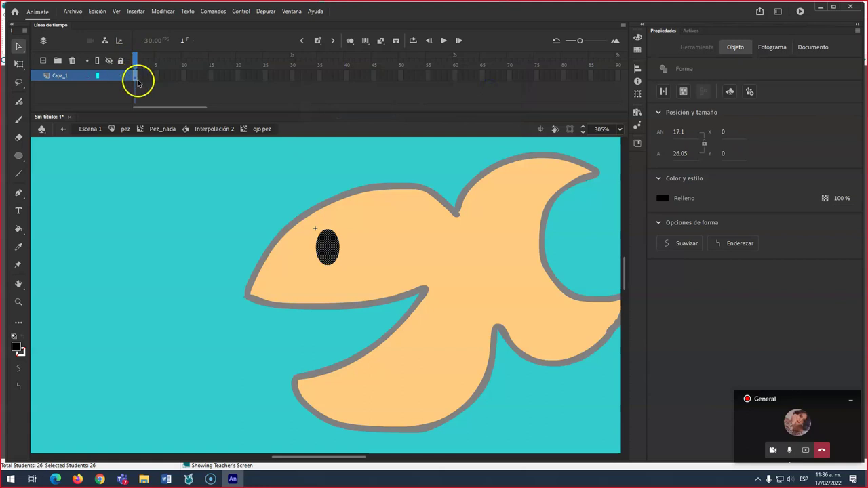
pyautogui.click(401, 76)
pyautogui.click(342, 153)
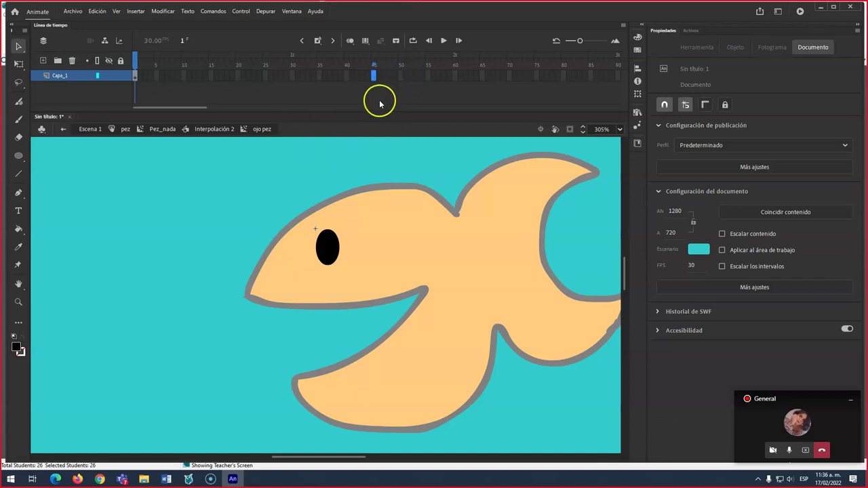
pyautogui.press('F5')
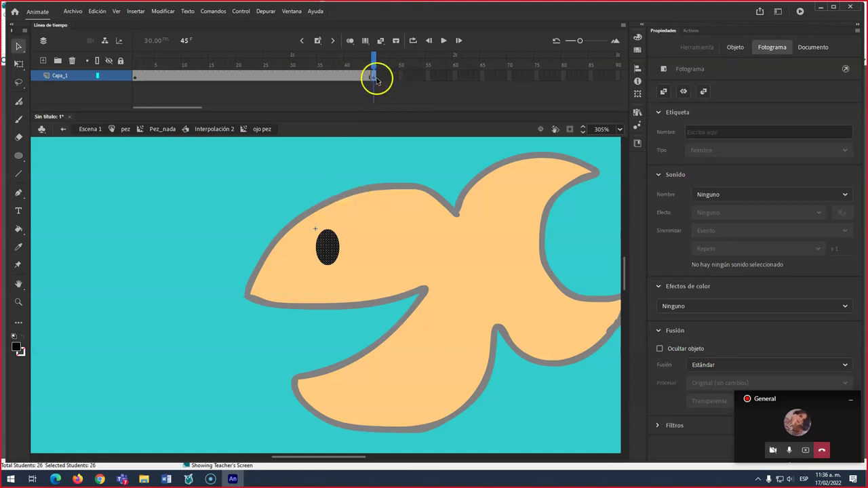
pyautogui.rightClick(374, 79)
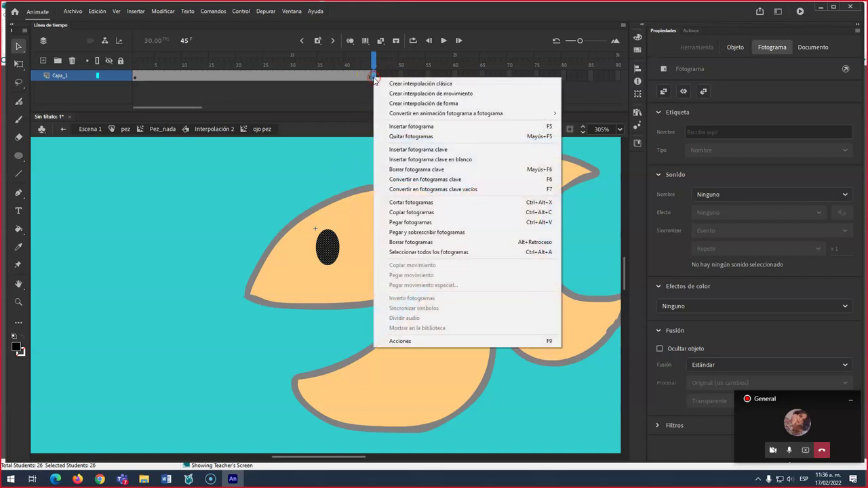
pyautogui.click(396, 82)
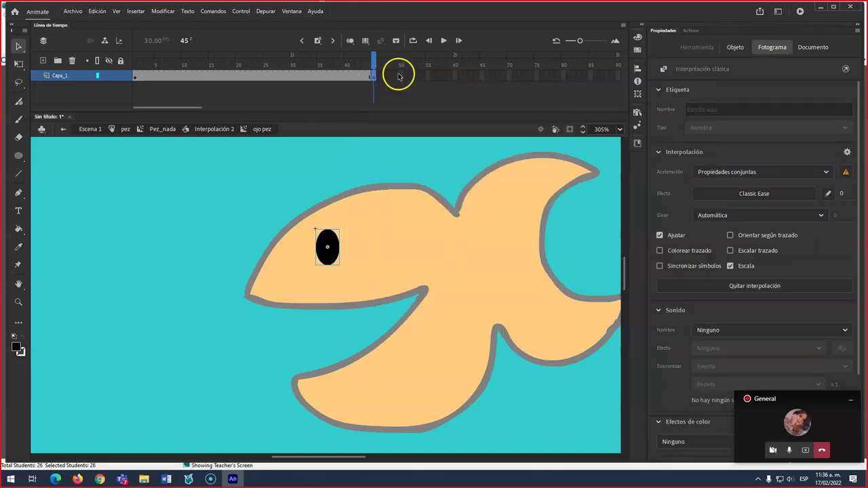
# Add a keyframe at frame 48 of the ojo pez tween
pyautogui.click(391, 78)
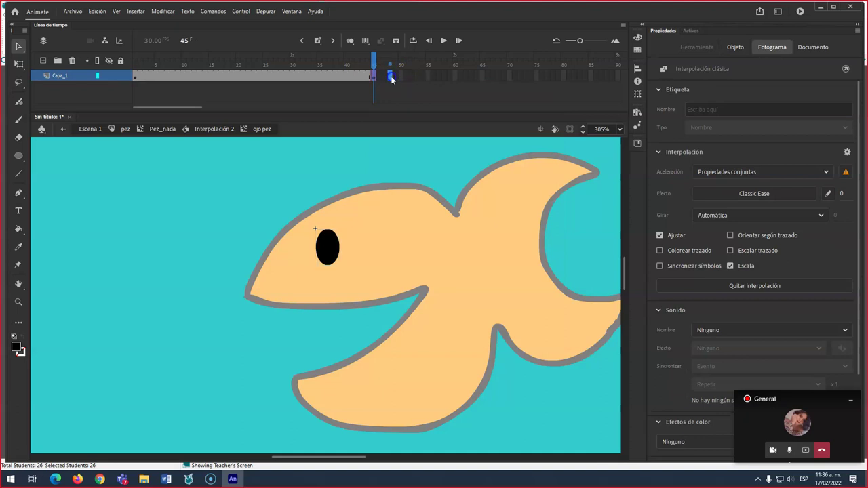
pyautogui.press('F6')
pyautogui.click(389, 81)
pyautogui.click(335, 211)
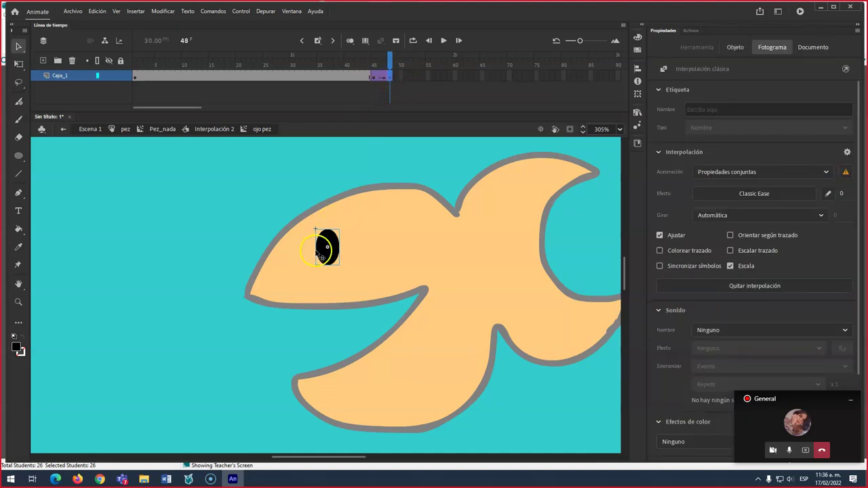
# At frame 47, flatten the eye vertically with Free Transform to a height of about 2.8
pyautogui.press('q')
pyautogui.click(327, 242)
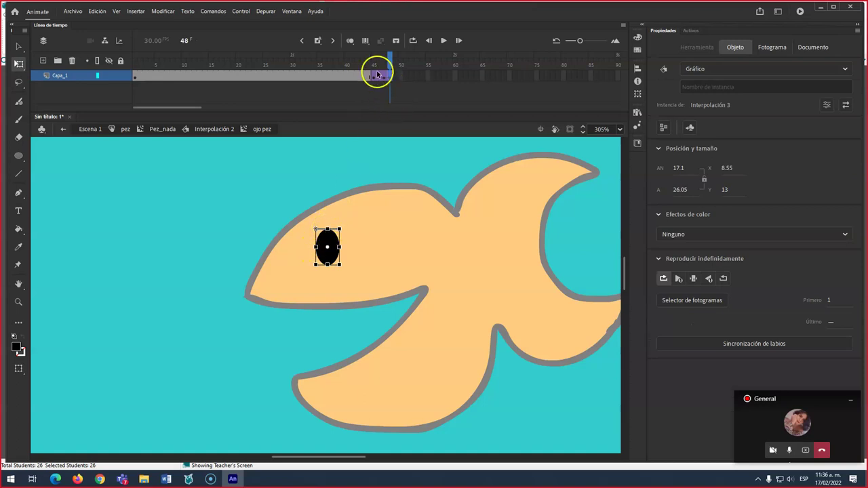
pyautogui.click(380, 77)
pyautogui.click(391, 79)
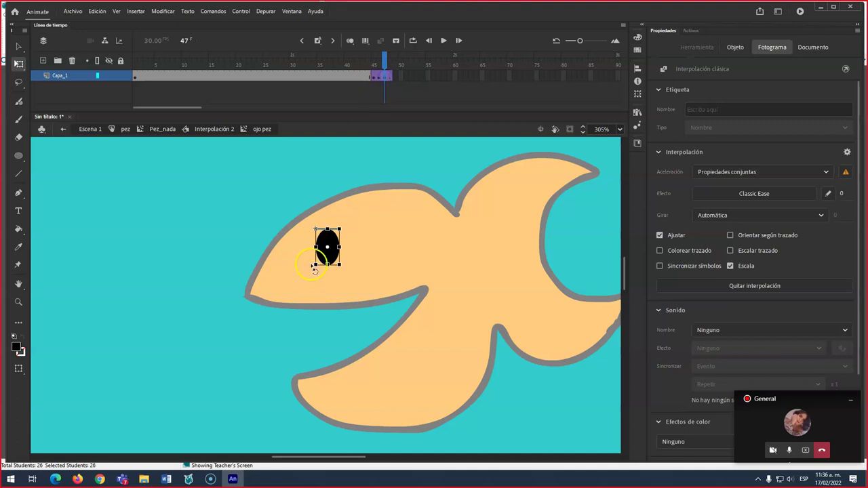
pyautogui.moveTo(326, 231); pyautogui.dragTo(327, 245)
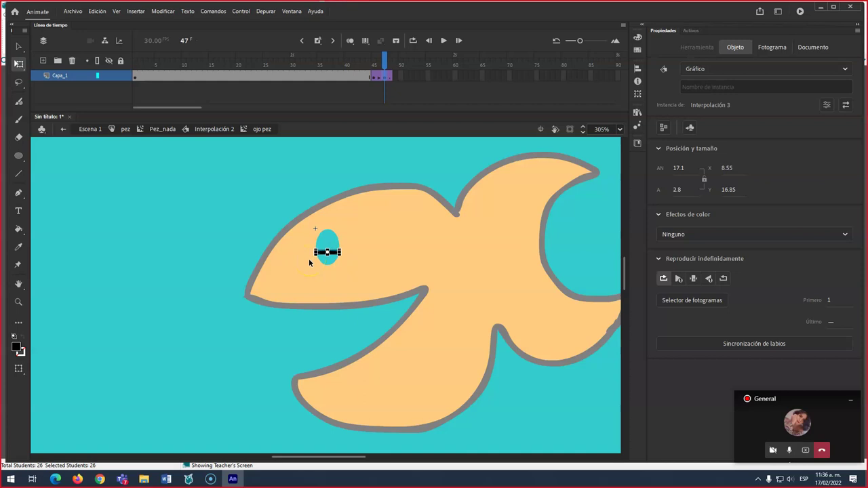
# Copy the open-eye keyframe at frame 45 and paste it at frame 49
pyautogui.click(372, 79)
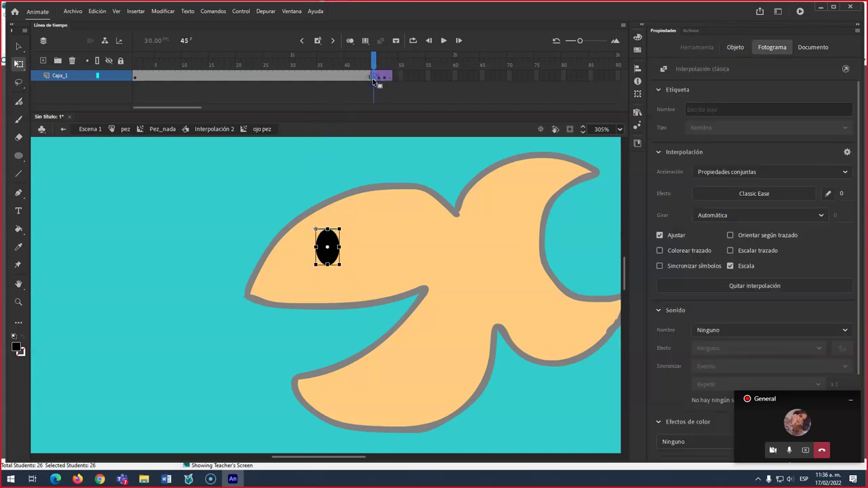
pyautogui.rightClick(374, 79)
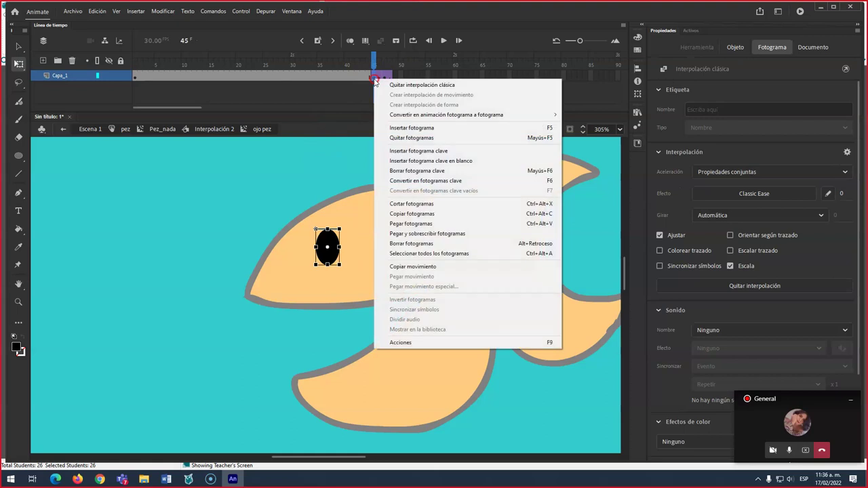
pyautogui.click(405, 214)
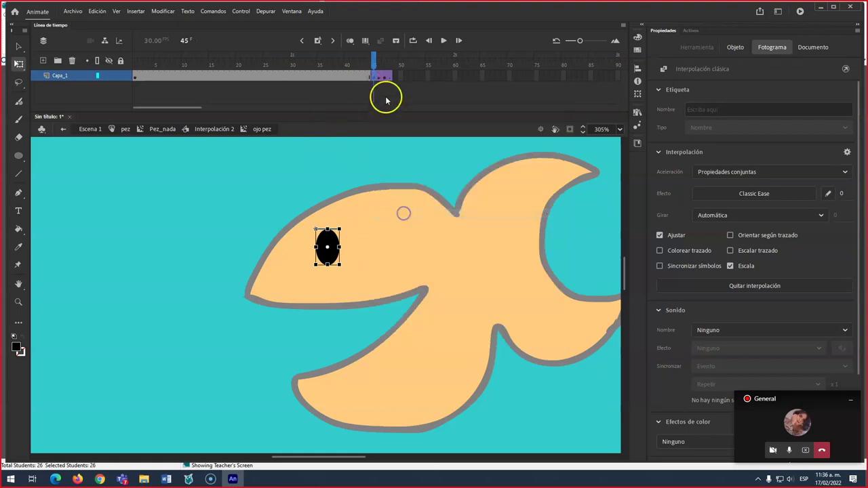
pyautogui.click(399, 79)
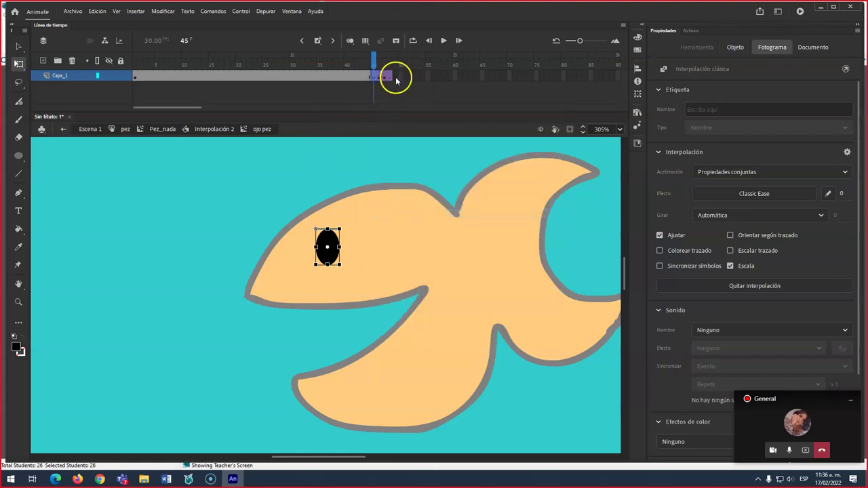
pyautogui.rightClick(396, 78)
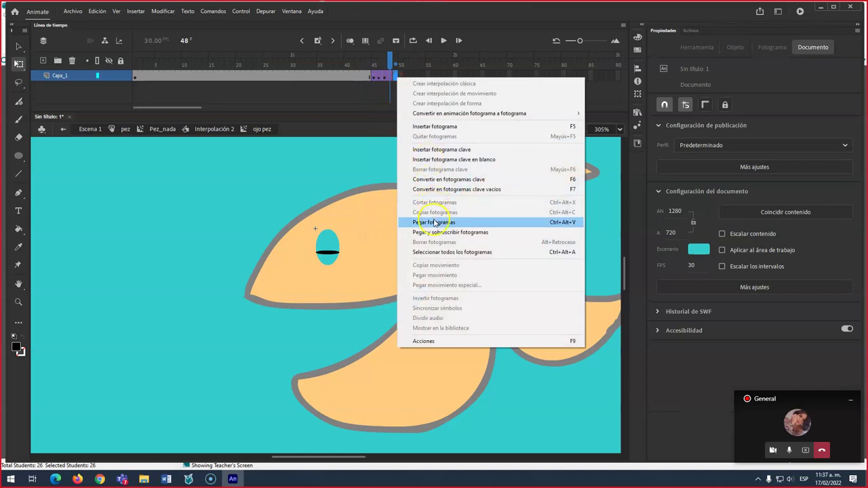
pyautogui.click(434, 222)
# Scrub back to frame 40 and test the movie to check the fish's blink
pyautogui.moveTo(397, 72); pyautogui.dragTo(345, 73)
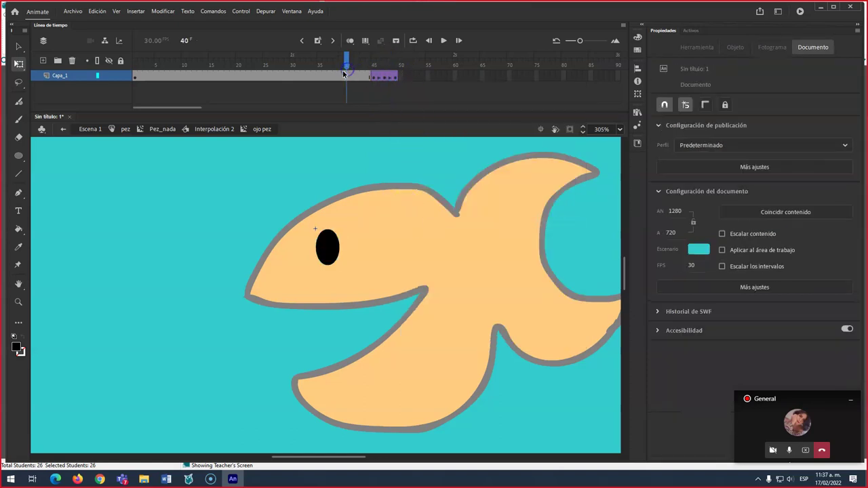
pyautogui.hotkey('ctrl', 'Return')
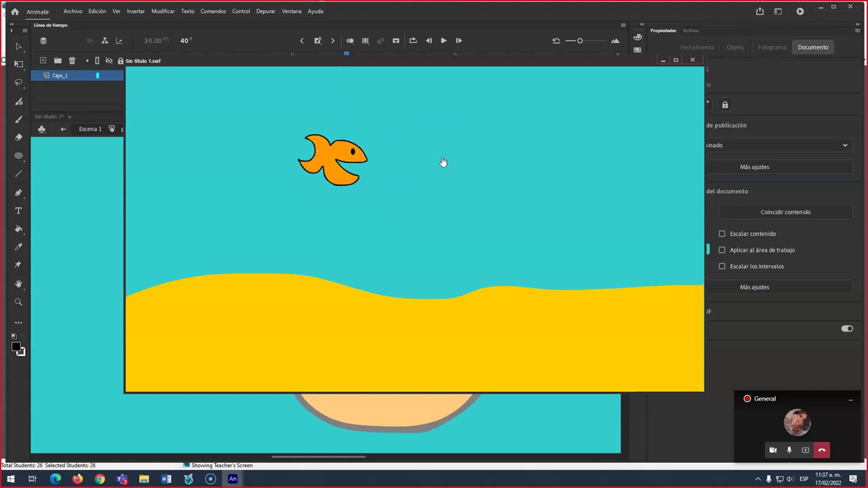
pyautogui.click(816, 46)
pyautogui.click(692, 60)
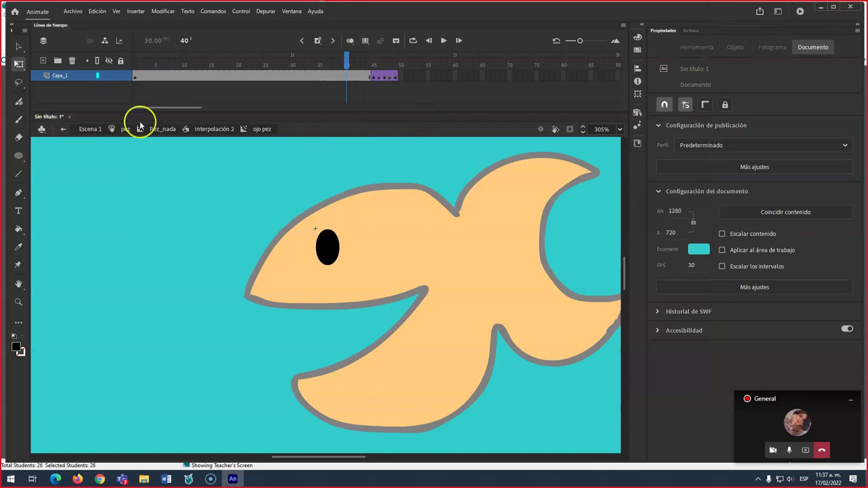
# Return to the Interpolación 2 symbol, check the body underneath the eye, and sample the fish's orange as the fill colour
pyautogui.click(209, 132)
pyautogui.moveTo(329, 243); pyautogui.dragTo(379, 229)
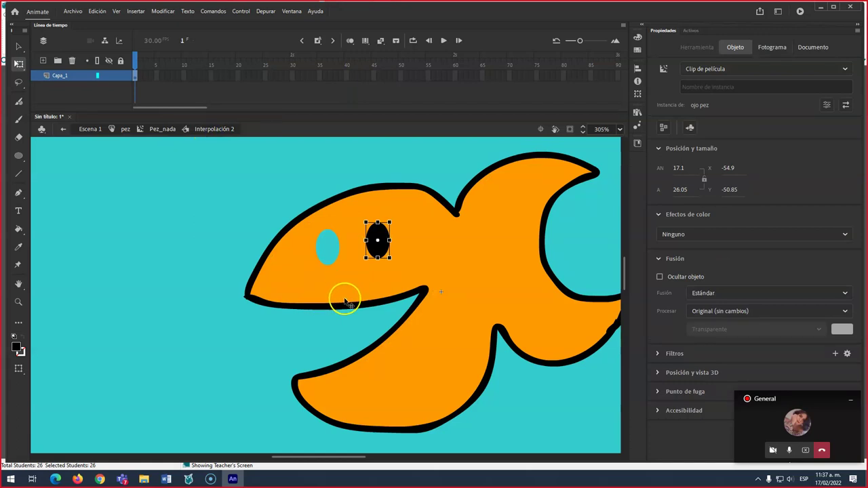
pyautogui.moveTo(383, 259); pyautogui.dragTo(337, 264)
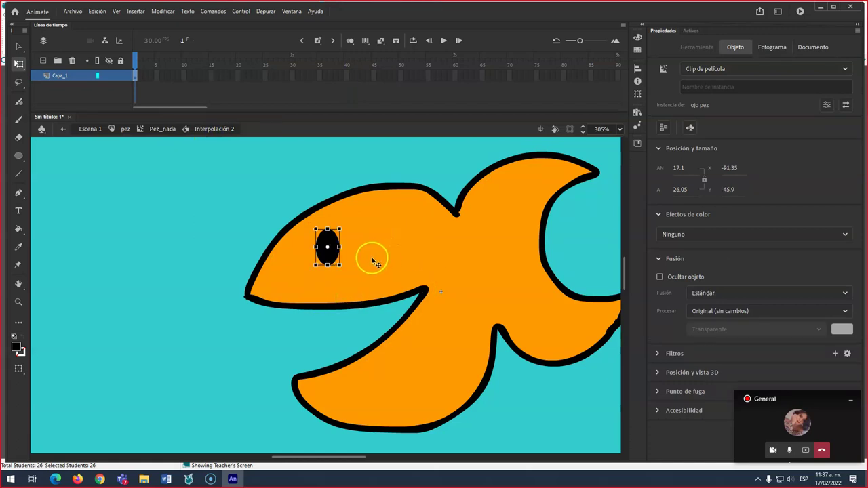
pyautogui.press('i')
pyautogui.click(399, 269)
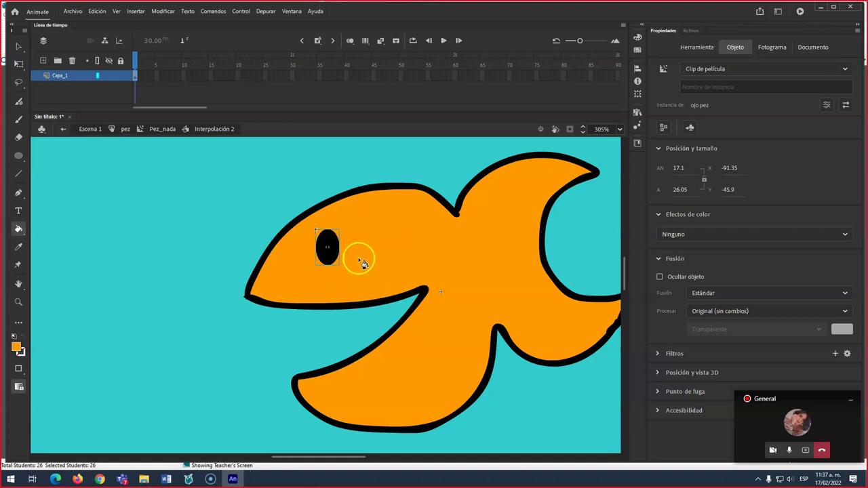
# Move the eye aside, fill the hole beneath it with the sampled orange, and put the eye back in place
pyautogui.press('v')
pyautogui.moveTo(332, 242); pyautogui.dragTo(329, 214)
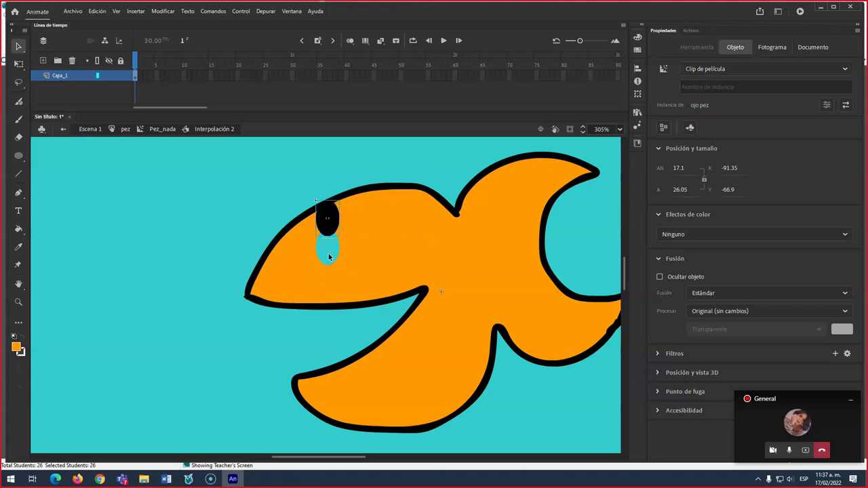
pyautogui.press('k')
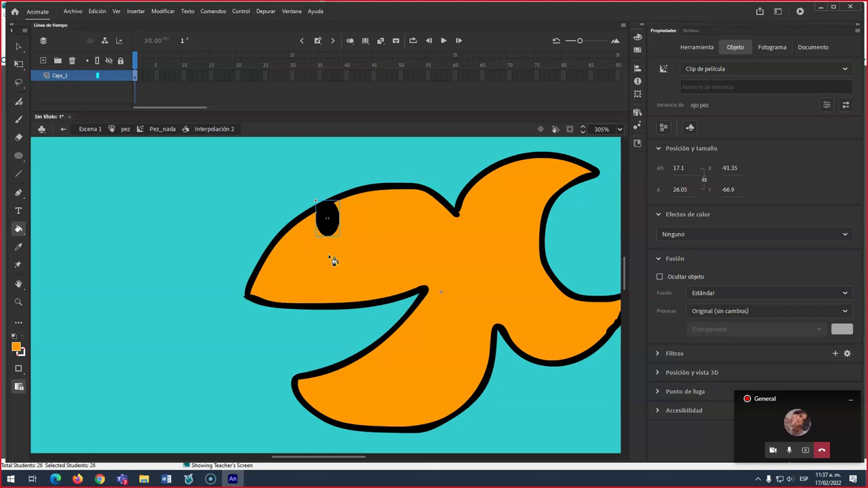
pyautogui.press('v')
pyautogui.moveTo(333, 224); pyautogui.dragTo(337, 263)
pyautogui.click(291, 215)
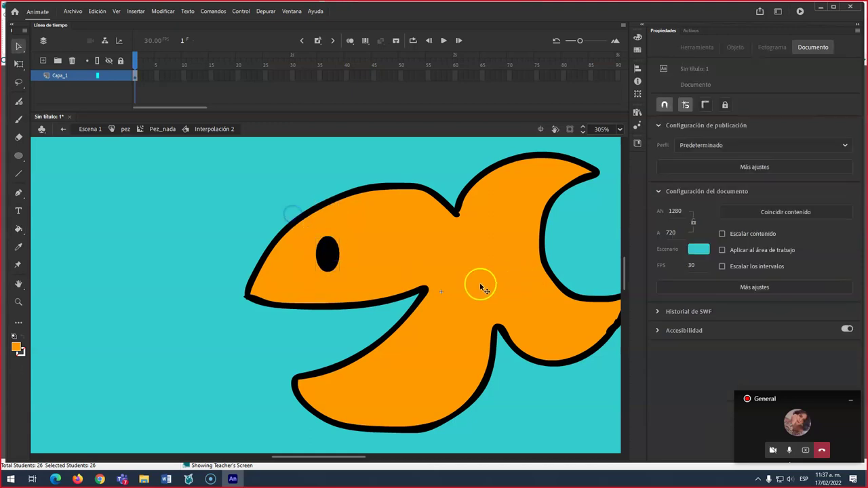
# Select the fish's whole tail with the Lasso, cutting the body between the upper and lower notches
pyautogui.scroll(-2, 475, 284)
pyautogui.hscroll(2, 475, 285)
pyautogui.scroll(4, 474, 287)
pyautogui.hscroll(-2, 474, 287)
pyautogui.scroll(-3, 465, 285)
pyautogui.moveTo(465, 284); pyautogui.dragTo(368, 303)
pyautogui.press('l')
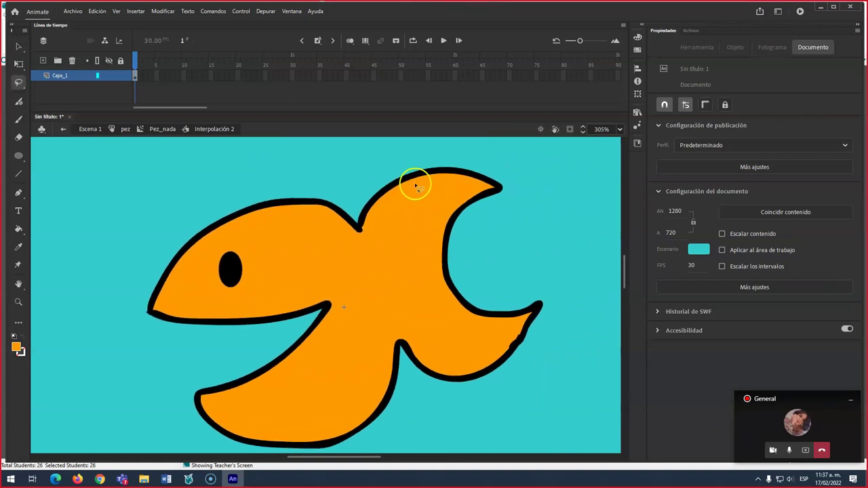
pyautogui.click(19, 82)
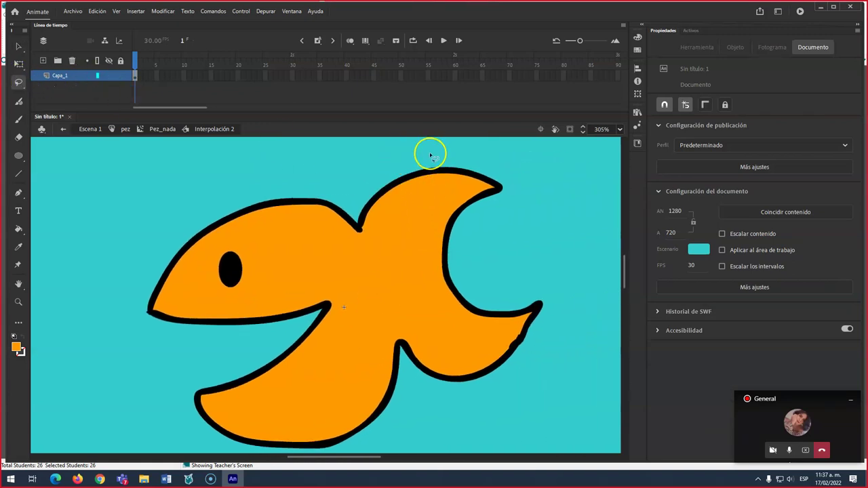
pyautogui.click(18, 46)
pyautogui.click(399, 216)
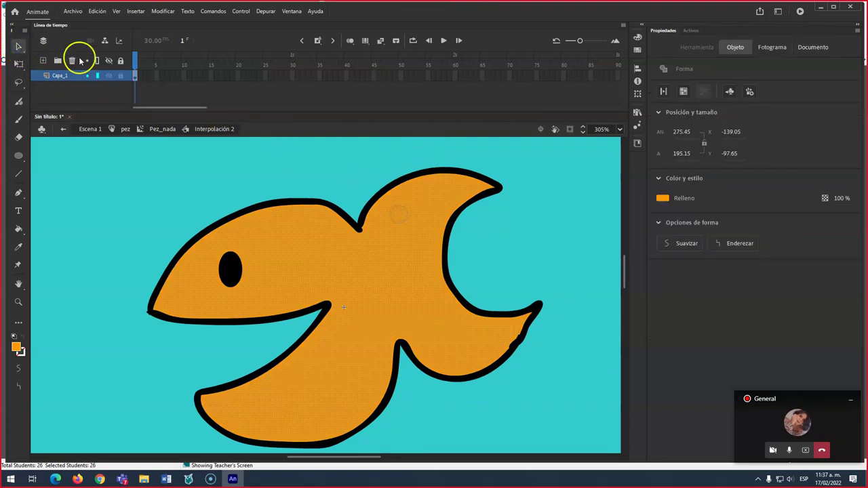
pyautogui.press('l')
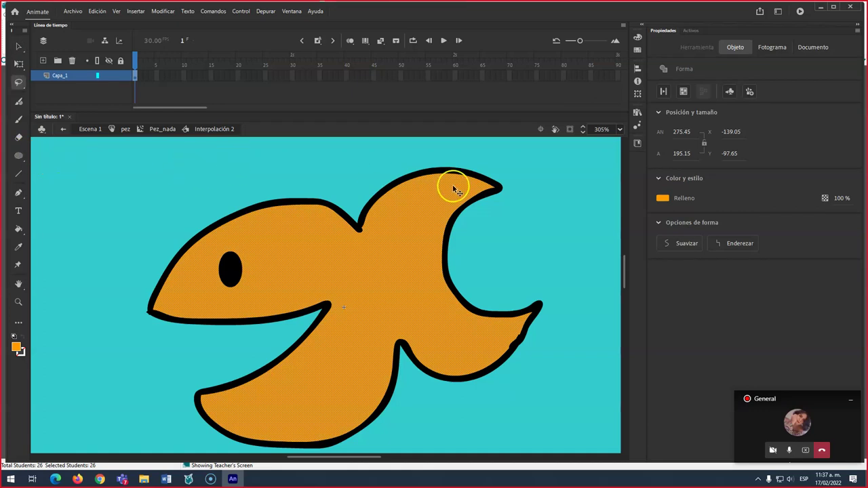
pyautogui.click(401, 161)
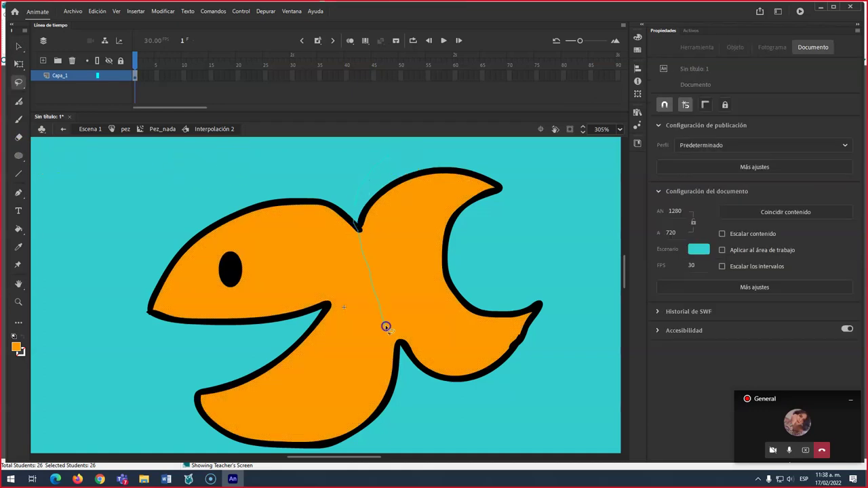
pyautogui.moveTo(604, 271)
pyautogui.mouseDown()
pyautogui.moveTo(556, 185)
pyautogui.moveTo(493, 148)
pyautogui.moveTo(443, 145)
pyautogui.moveTo(367, 163)
pyautogui.mouseUp()
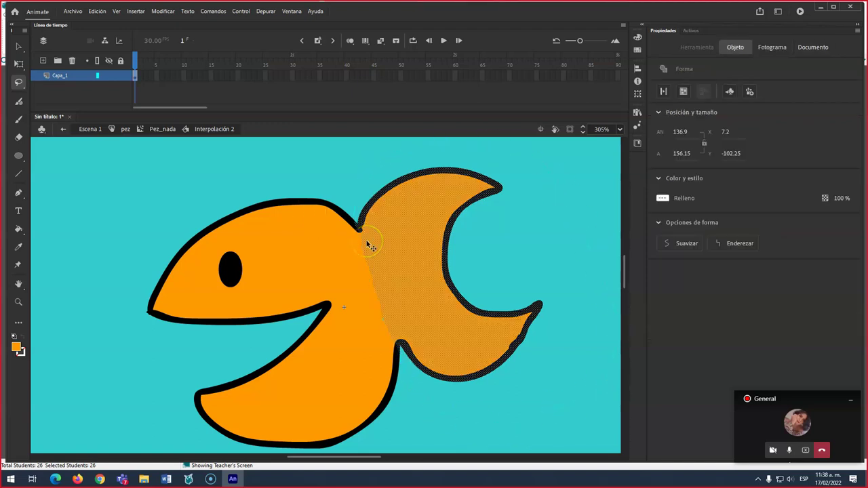
# Convert the selected tail to a Clip de película symbol named cola pez and open it for editing
pyautogui.press('F8')
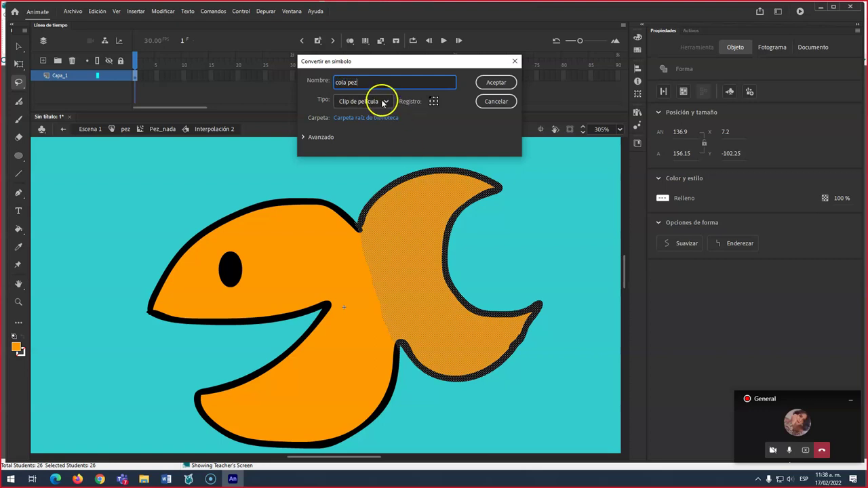
pyautogui.click(496, 84)
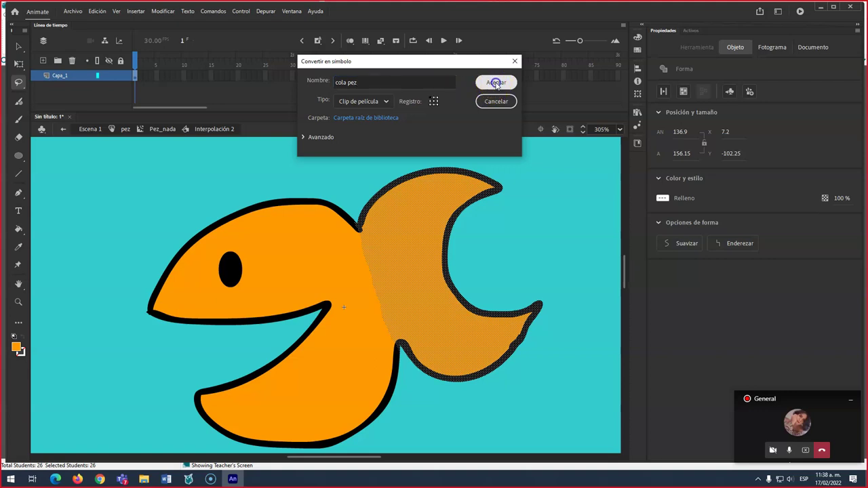
pyautogui.press('v')
pyautogui.doubleClick(459, 209)
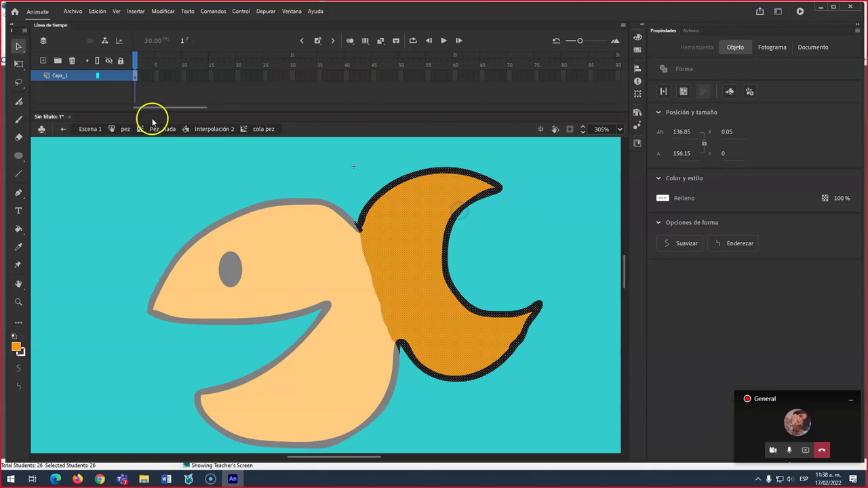
# Rename the tail clip's layer to cola_pez and create a classic tween from frame 1
pyautogui.doubleClick(62, 75)
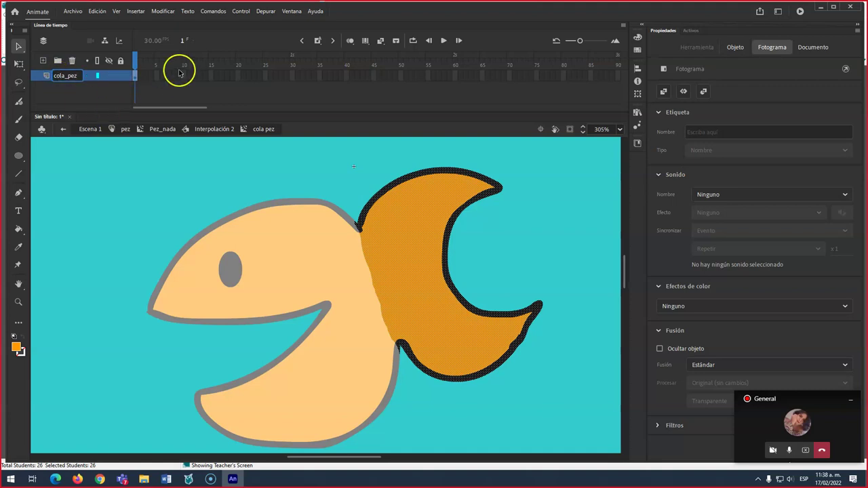
pyautogui.press('Return')
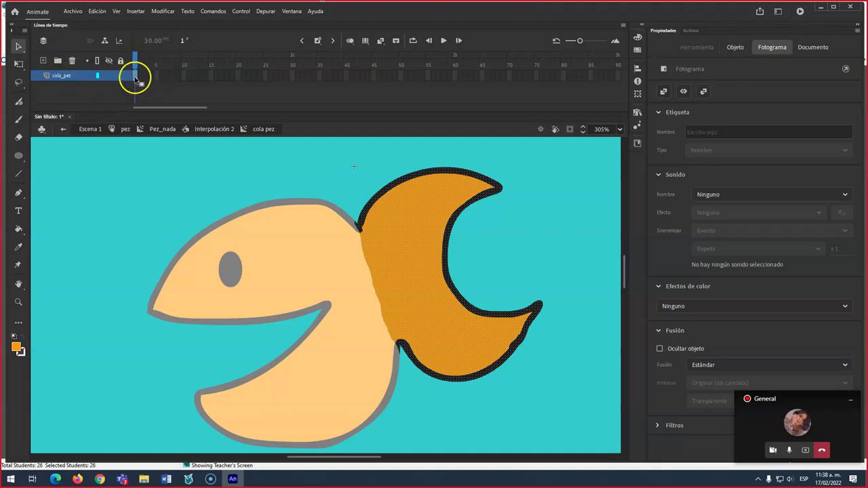
pyautogui.rightClick(135, 76)
pyautogui.click(158, 83)
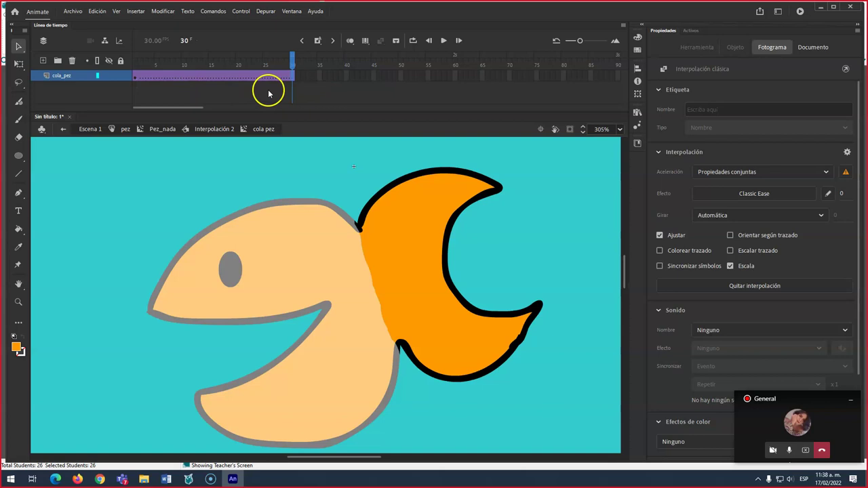
# Remove the frames after frame 10 from the cola_pez layer
pyautogui.moveTo(315, 77); pyautogui.dragTo(193, 79)
pyautogui.rightClick(192, 79)
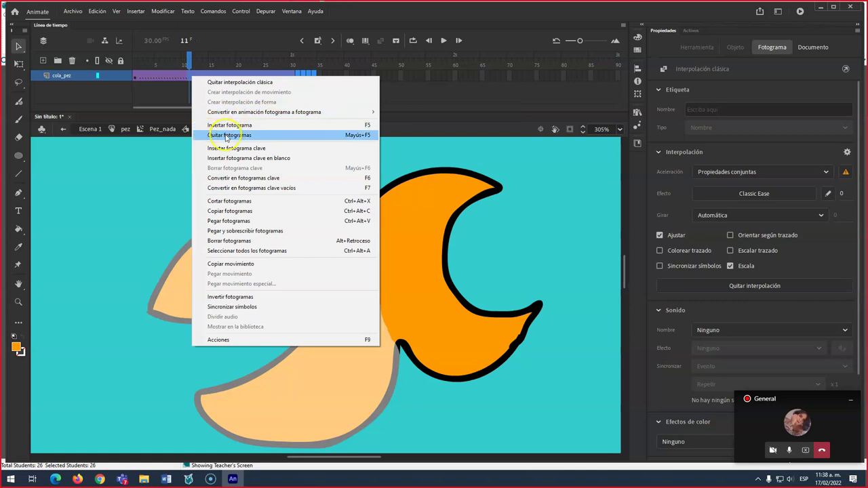
pyautogui.click(218, 134)
# Add keyframes at frames 10 and 5 of the cola_pez tween
pyautogui.click(183, 77)
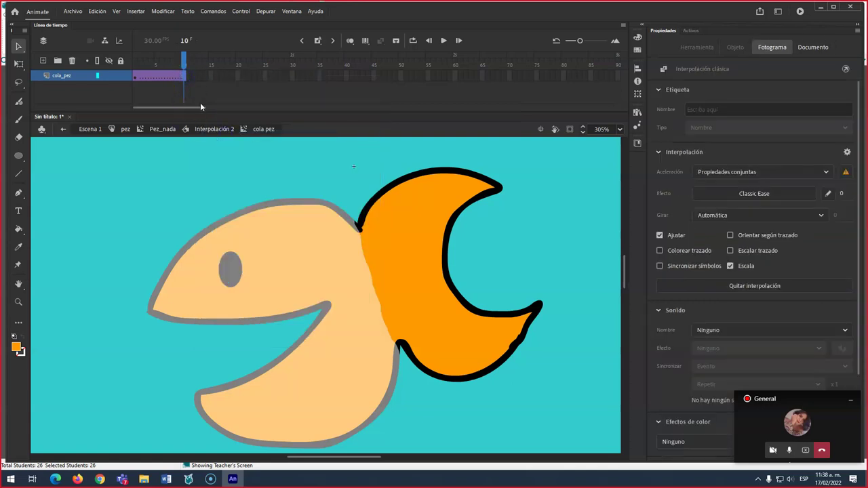
pyautogui.moveTo(170, 79); pyautogui.dragTo(161, 77)
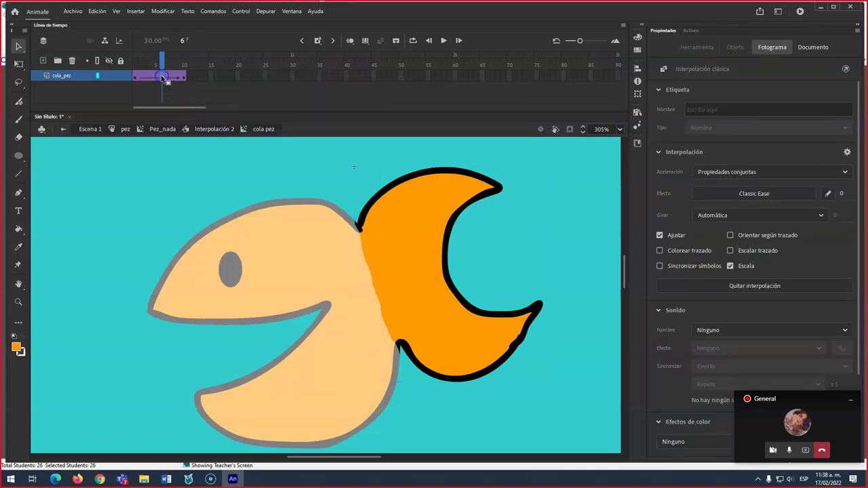
pyautogui.click(398, 229)
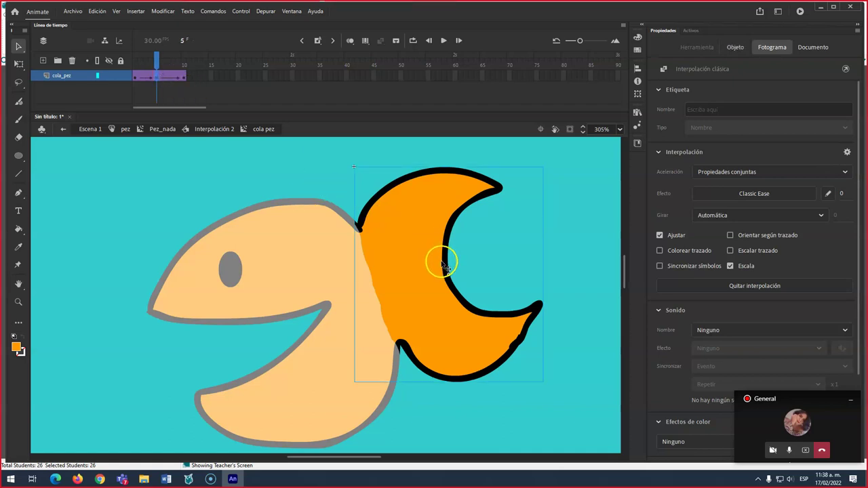
# At frame 5, squeeze the fish's tail horizontally to about 67 px wide, tilt it slightly and align it with the body
pyautogui.press('q')
pyautogui.moveTo(543, 274); pyautogui.dragTo(434, 286)
pyautogui.click(446, 388)
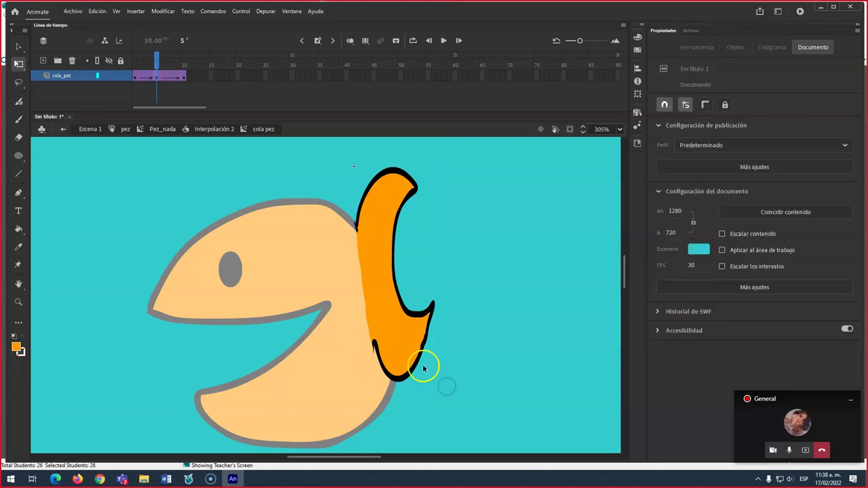
pyautogui.click(410, 344)
pyautogui.moveTo(441, 385); pyautogui.dragTo(452, 380)
pyautogui.moveTo(384, 301); pyautogui.dragTo(380, 298)
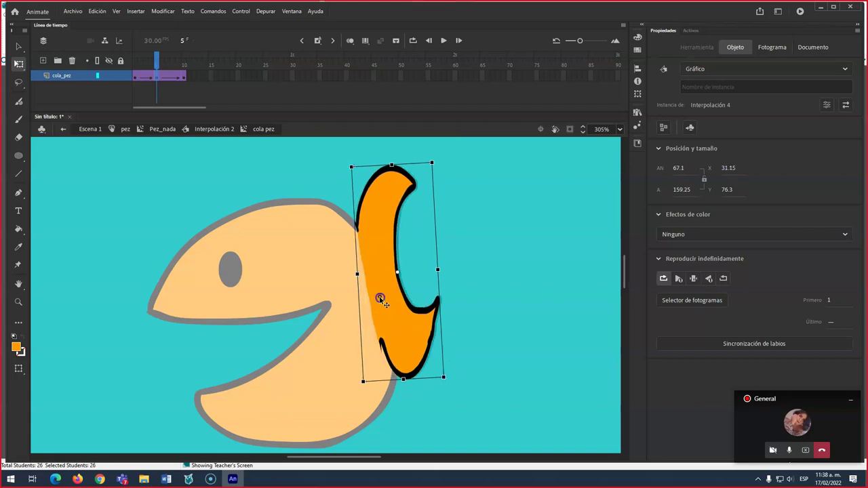
pyautogui.click(500, 278)
# Test the movie to check the tail animation and return to Escena 1
pyautogui.hotkey('ctrl', 'Return')
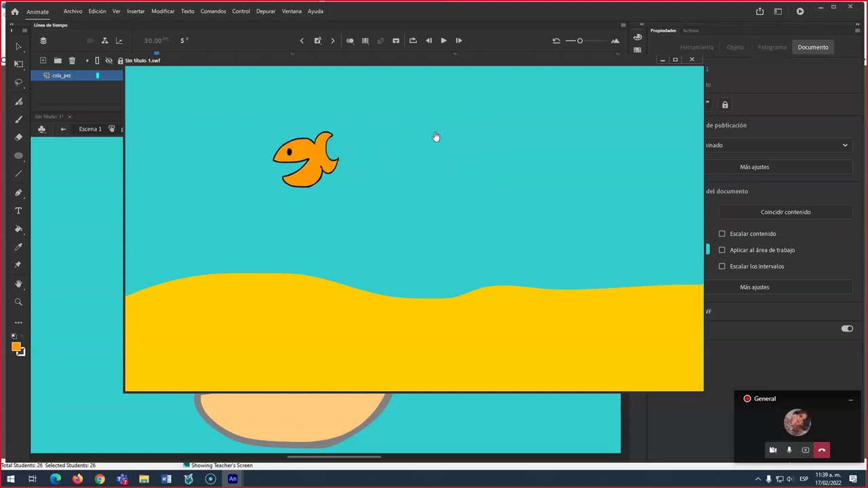
pyautogui.click(692, 59)
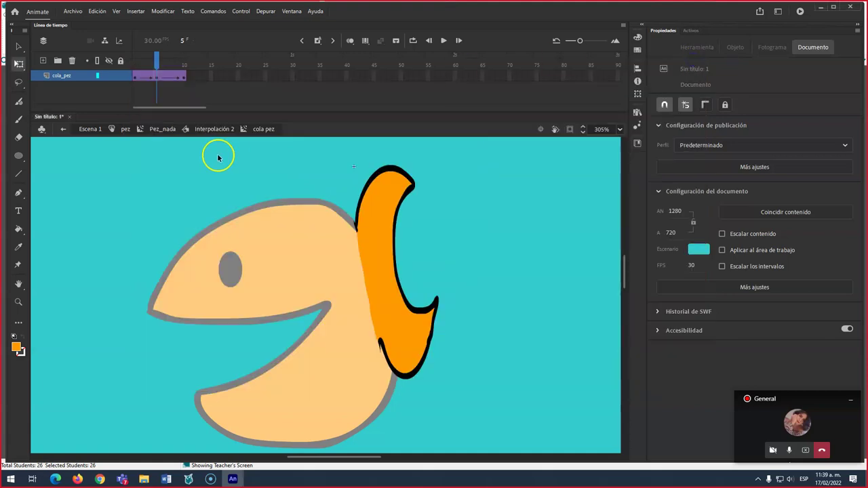
pyautogui.click(90, 129)
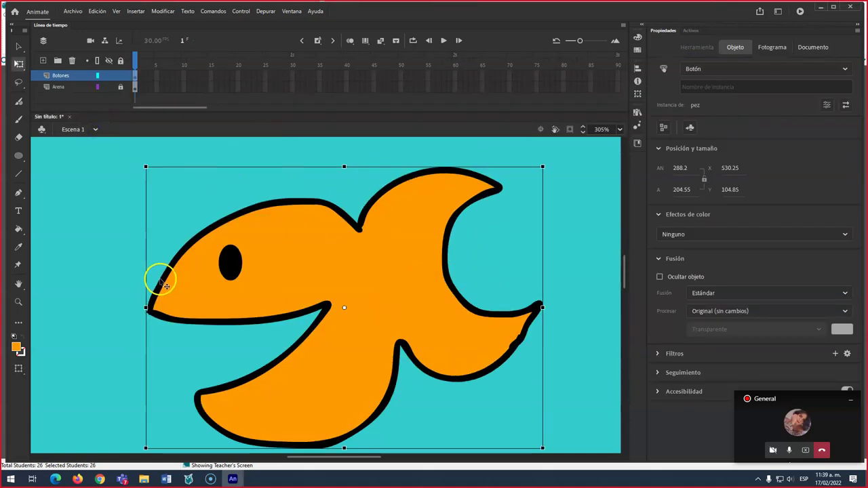
# Activate the Oval tool and set its fill color to white (#FFFFFF)
pyautogui.scroll(-4, 163, 285)
pyautogui.moveTo(133, 243); pyautogui.dragTo(341, 242)
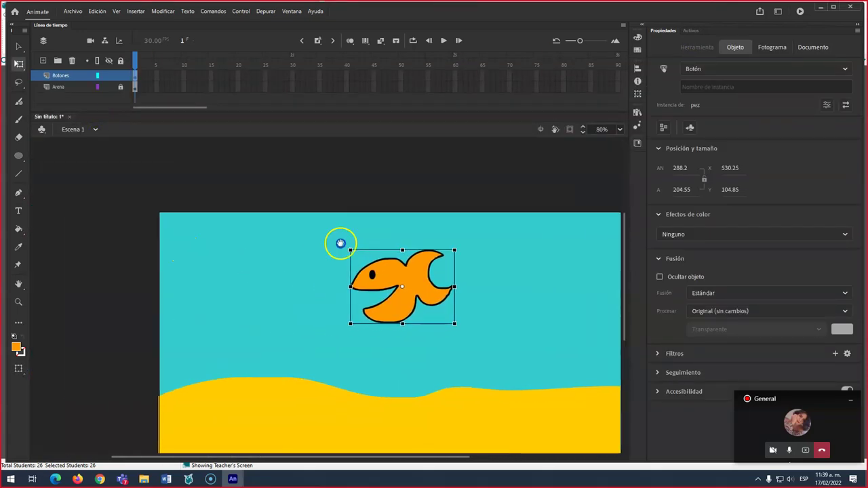
pyautogui.click(267, 264)
pyautogui.click(19, 157)
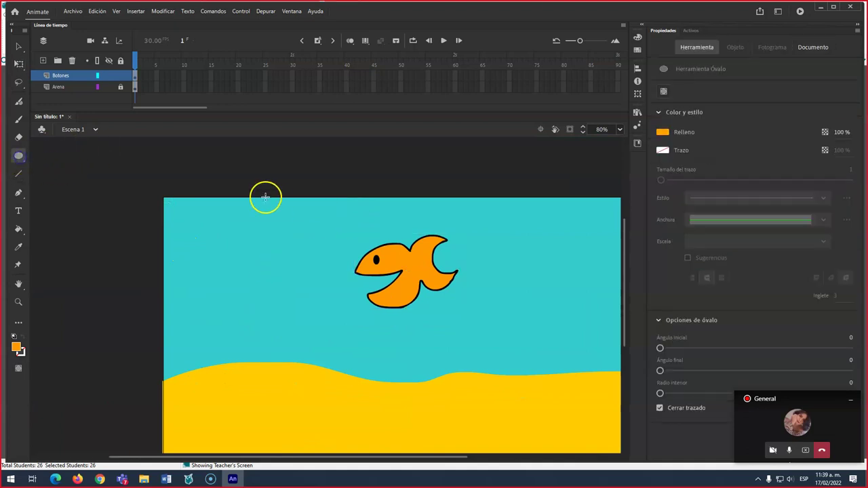
pyautogui.click(18, 349)
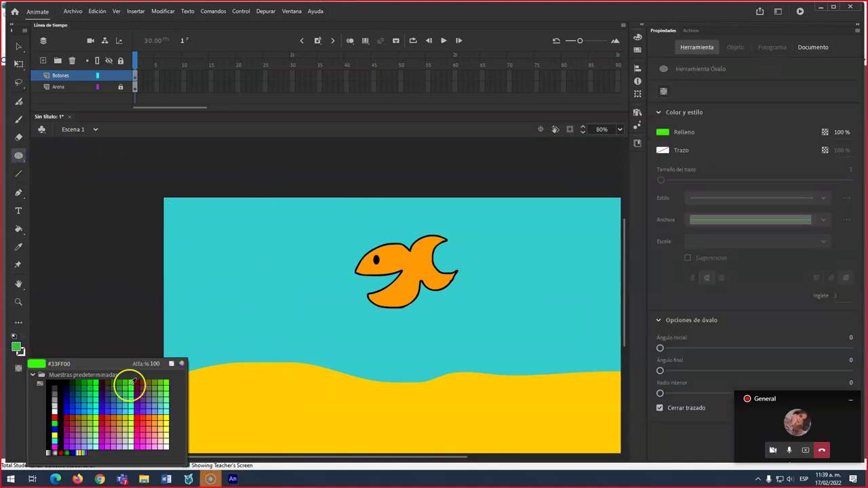
pyautogui.click(128, 387)
pyautogui.click(16, 346)
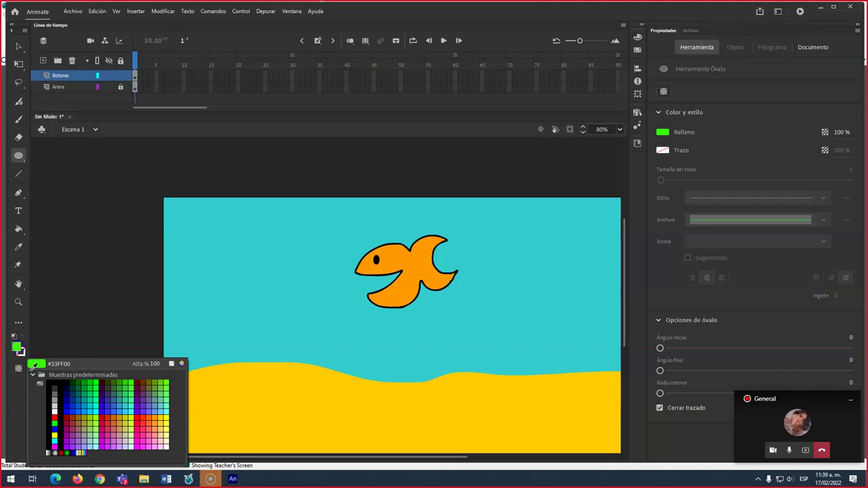
pyautogui.click(54, 412)
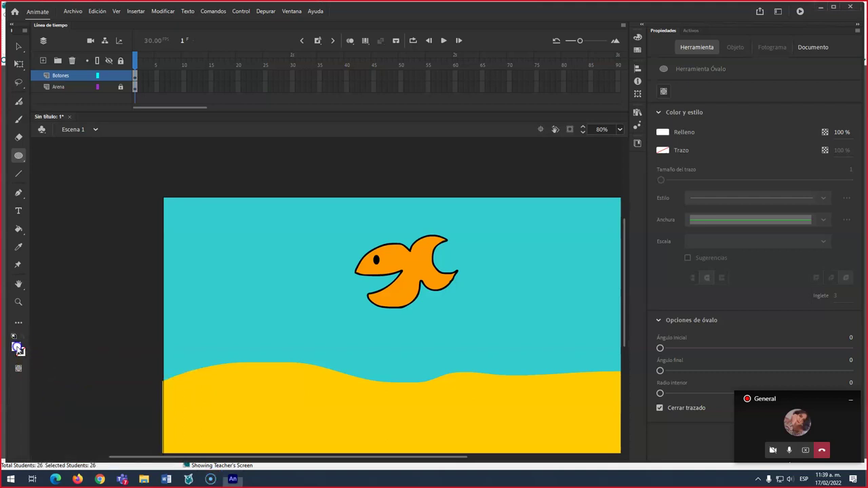
pyautogui.click(17, 348)
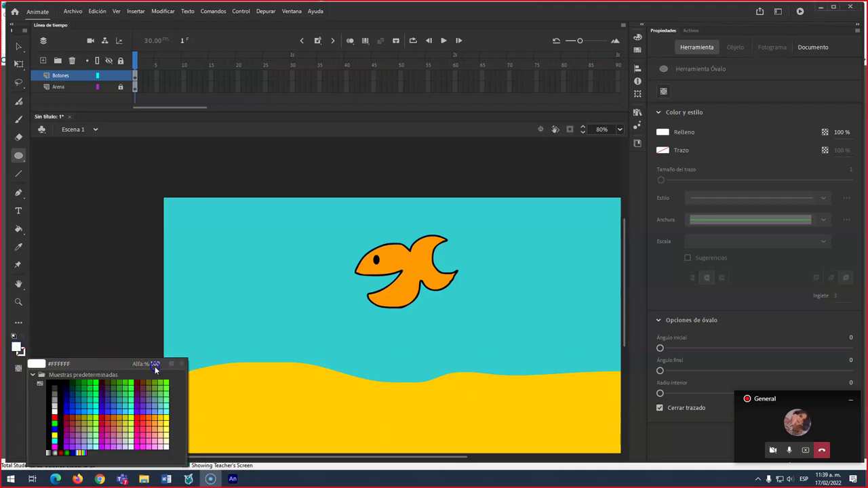
pyautogui.click(193, 393)
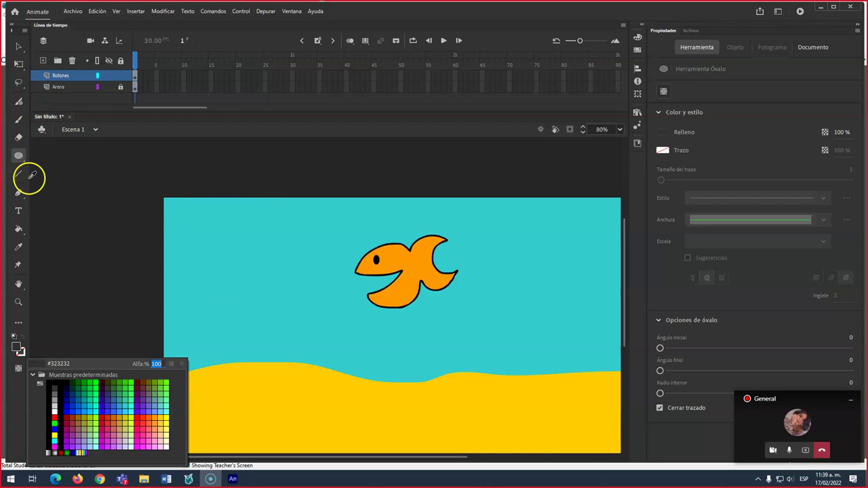
pyautogui.click(143, 352)
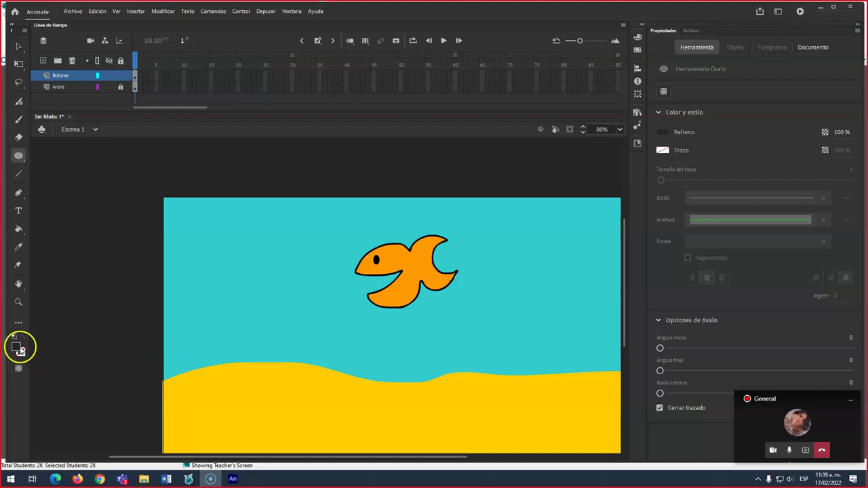
pyautogui.click(17, 347)
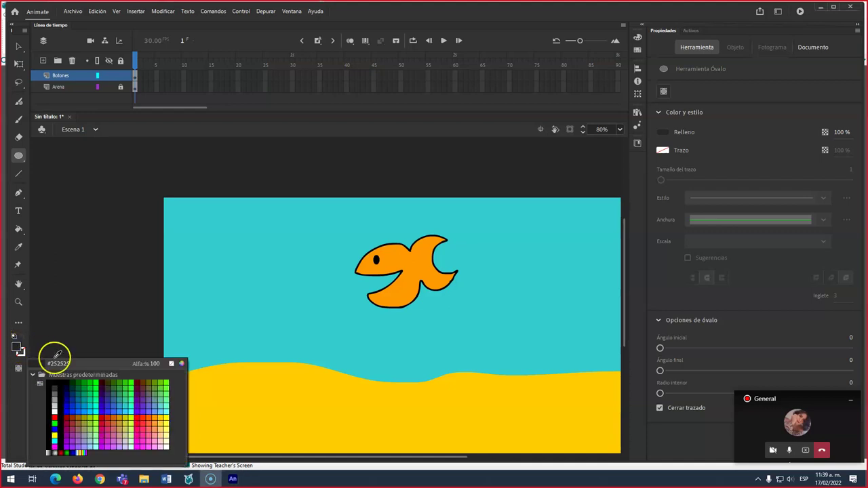
pyautogui.click(54, 412)
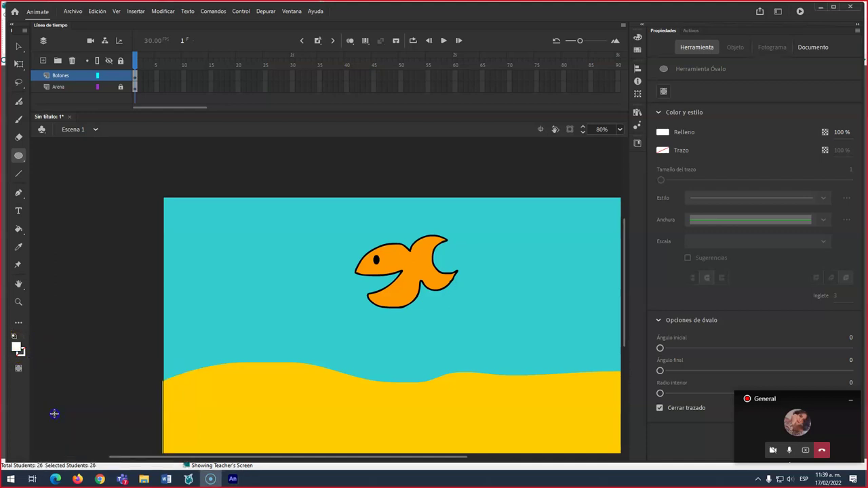
pyautogui.click(17, 348)
pyautogui.click(49, 354)
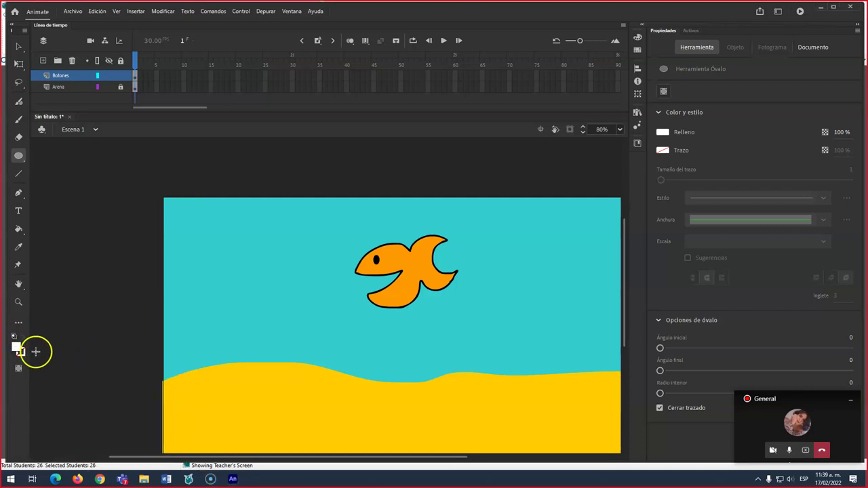
pyautogui.click(17, 348)
pyautogui.click(17, 348)
pyautogui.click(17, 348)
pyautogui.click(17, 348)
# Set the fill's alpha to 47% and draw a circle about 56 px wide in the water in front of the fish
pyautogui.click(19, 347)
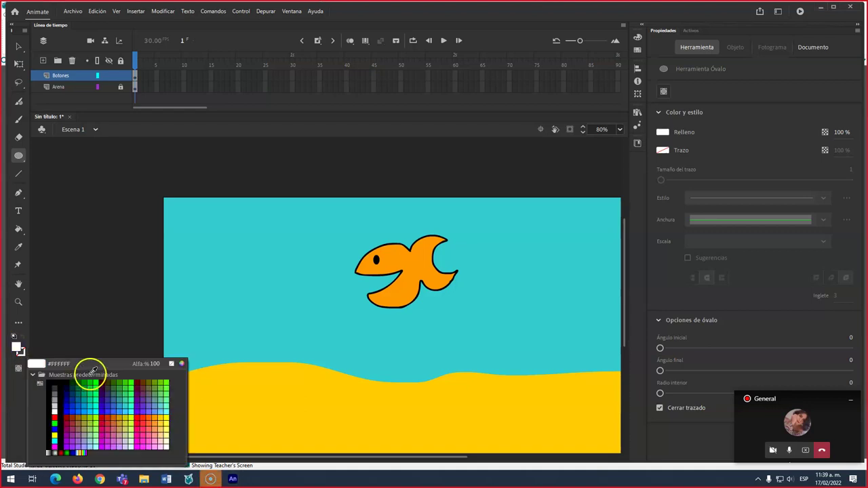
pyautogui.moveTo(159, 366); pyautogui.dragTo(138, 366)
pyautogui.moveTo(279, 266); pyautogui.dragTo(301, 286)
# Convert the translucent circle to a Clip de película symbol named burbuja and open it for editing
pyautogui.scroll(3, 287, 284)
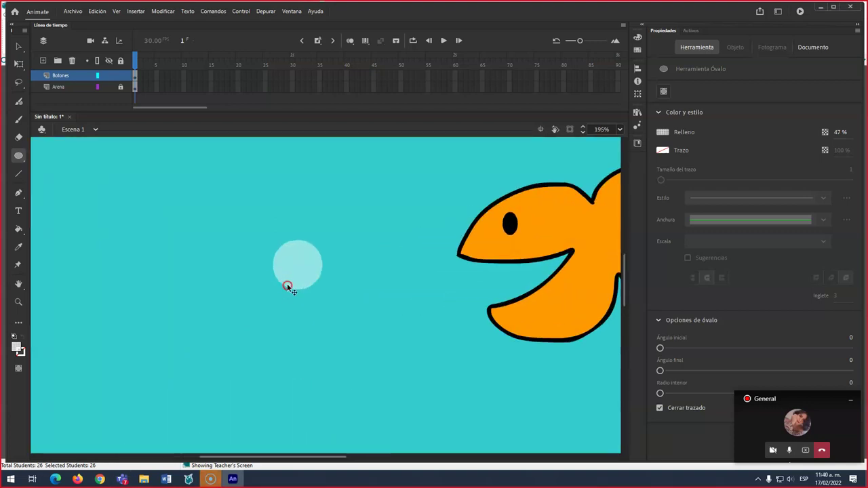
pyautogui.scroll(-1, 286, 284)
pyautogui.click(19, 46)
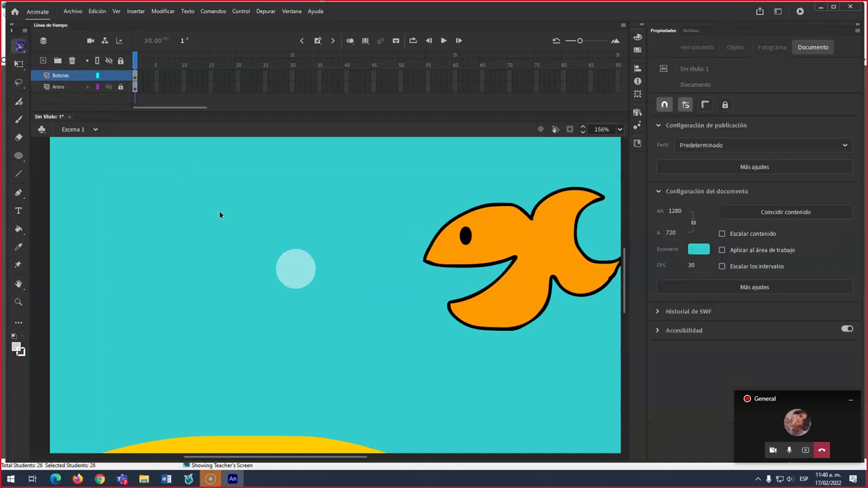
pyautogui.click(302, 269)
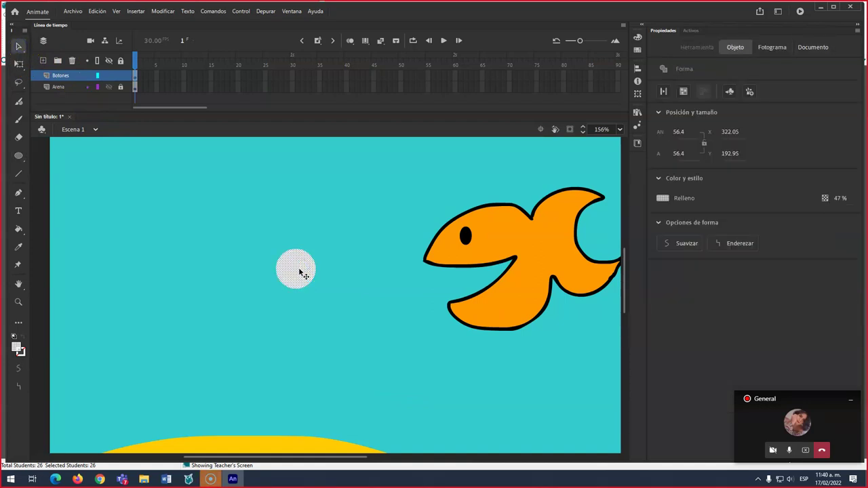
pyautogui.rightClick(298, 273)
pyautogui.click(378, 250)
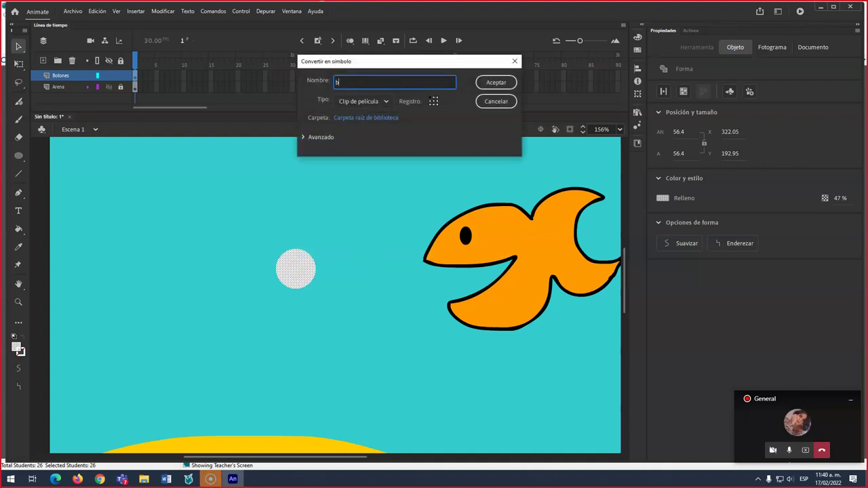
pyautogui.write('burbuja')
pyautogui.click(495, 82)
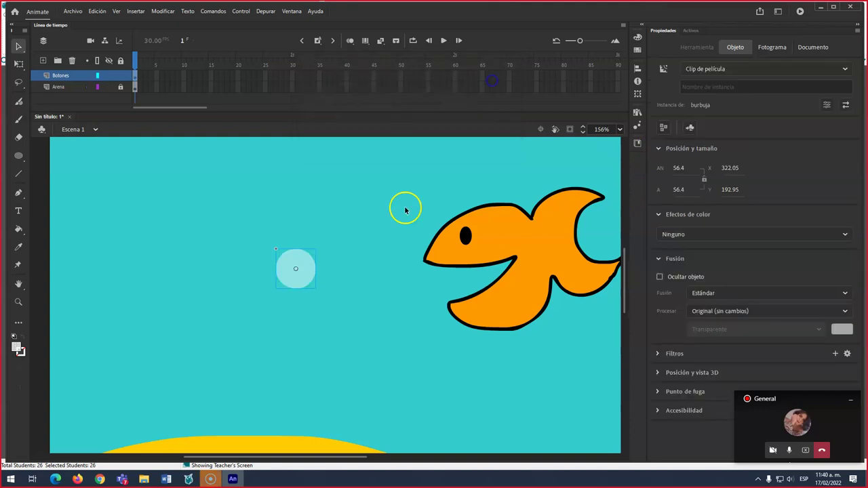
pyautogui.doubleClick(311, 278)
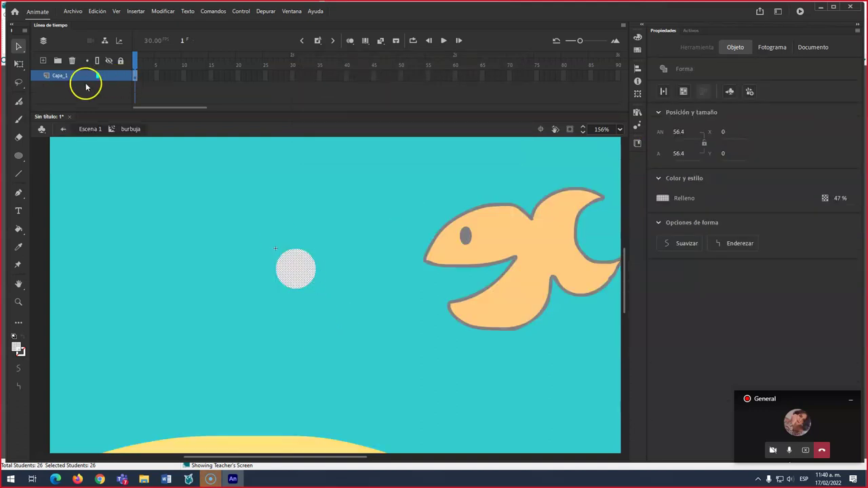
# Rename the bubble clip's layer to burbuja and create a classic tween from frame 1
pyautogui.click(61, 77)
pyautogui.write('burbuja')
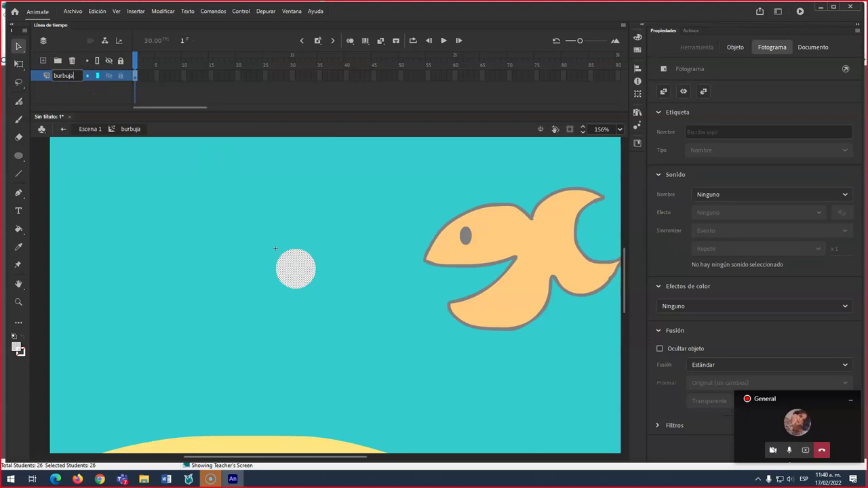
pyautogui.rightClick(134, 78)
pyautogui.click(172, 84)
# Add a keyframe at frame 50 of the burbuja layer and move the bubble up to the stage's upper edge
pyautogui.click(292, 75)
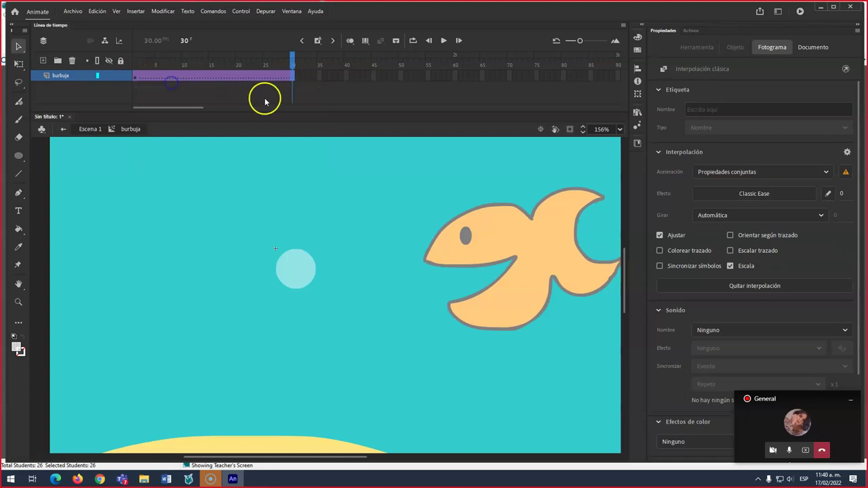
pyautogui.click(336, 272)
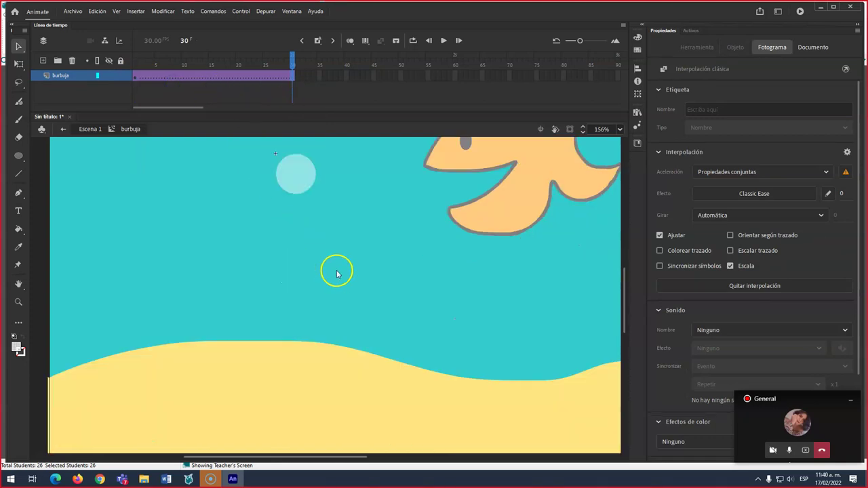
pyautogui.moveTo(344, 260); pyautogui.dragTo(329, 303)
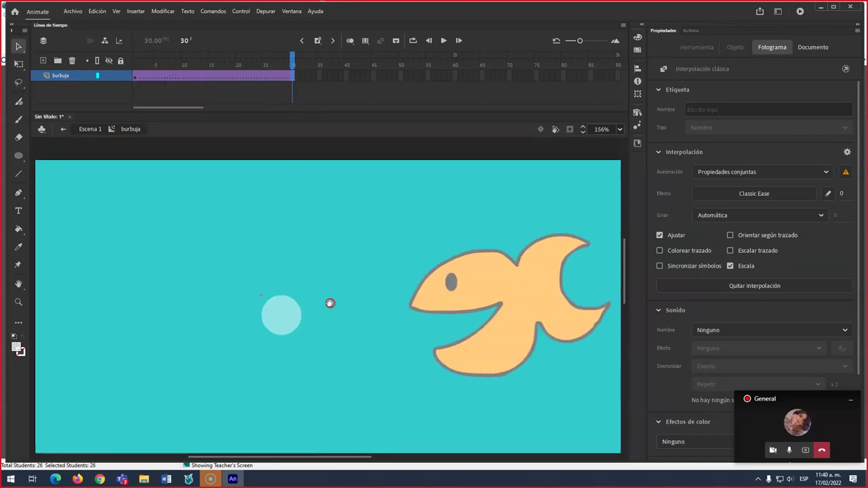
pyautogui.scroll(-1, 330, 306)
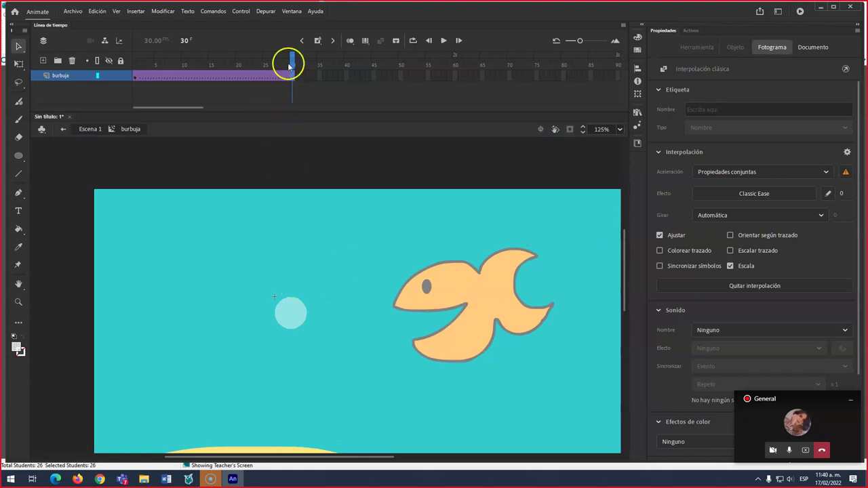
pyautogui.moveTo(337, 82); pyautogui.dragTo(400, 77)
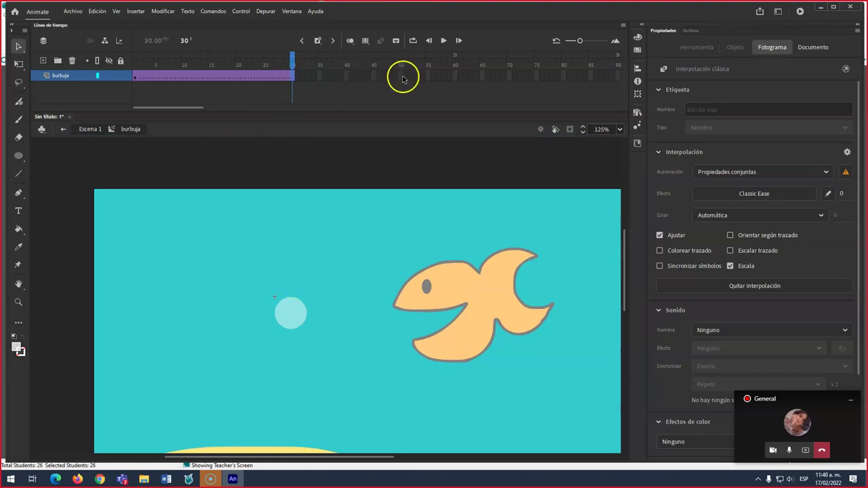
pyautogui.press('F6')
pyautogui.click(287, 296)
pyautogui.moveTo(291, 299); pyautogui.dragTo(286, 201)
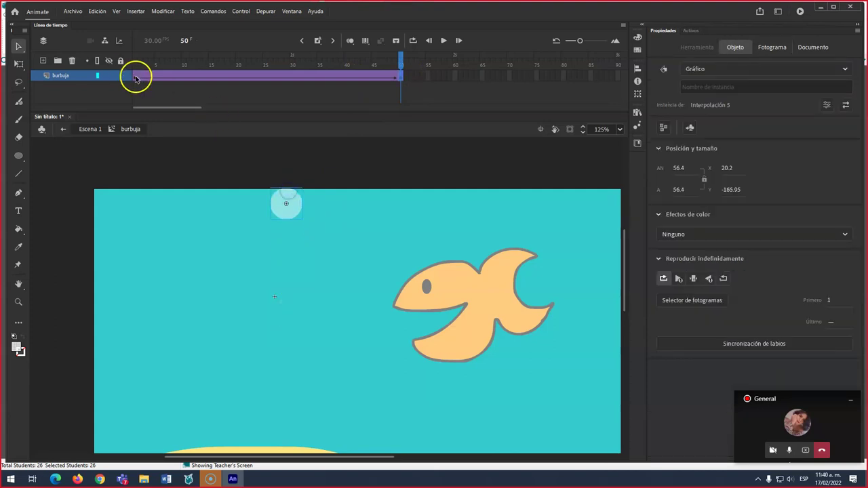
# At frame 1, move the bubble down to just above the sand and shrink it to about 28 px wide
pyautogui.click(134, 78)
pyautogui.moveTo(287, 314); pyautogui.dragTo(301, 397)
pyautogui.press('q')
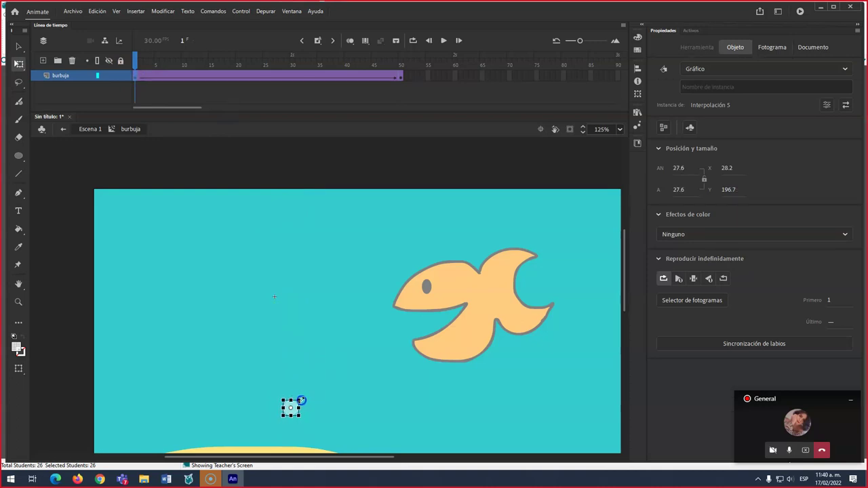
pyautogui.moveTo(139, 58); pyautogui.dragTo(400, 57)
# Apply the Quad Ease-In-Out effect to the burbuja tween and scrub the timeline to check the bubble's rise
pyautogui.click(299, 72)
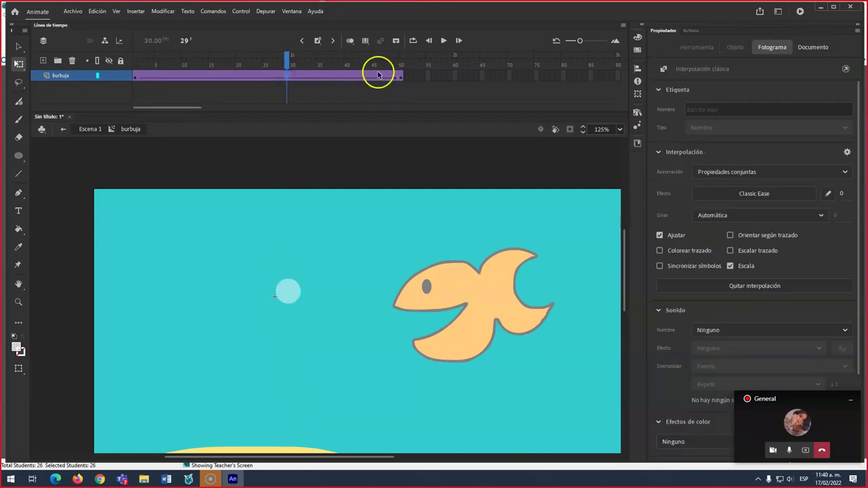
pyautogui.click(733, 192)
pyautogui.click(579, 273)
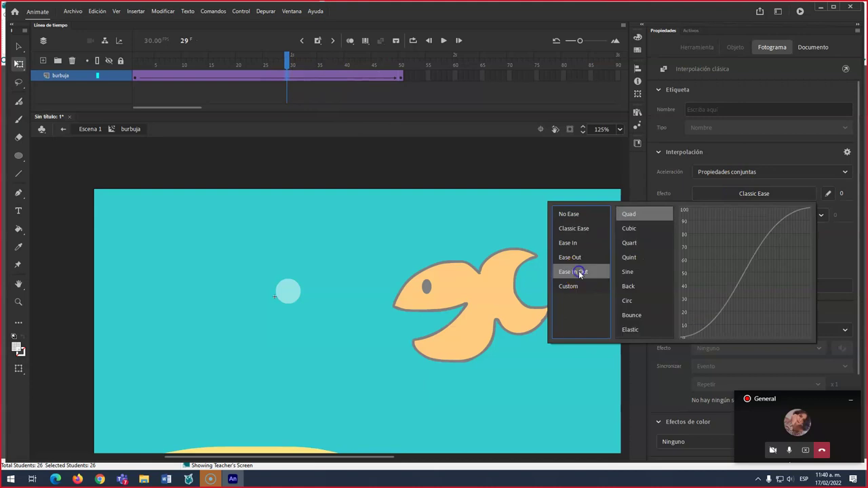
pyautogui.click(632, 213)
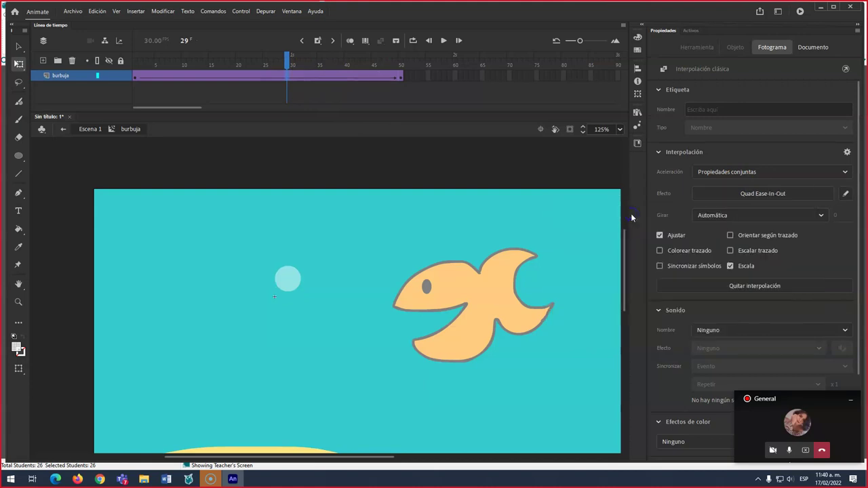
pyautogui.moveTo(291, 58); pyautogui.dragTo(69, 46)
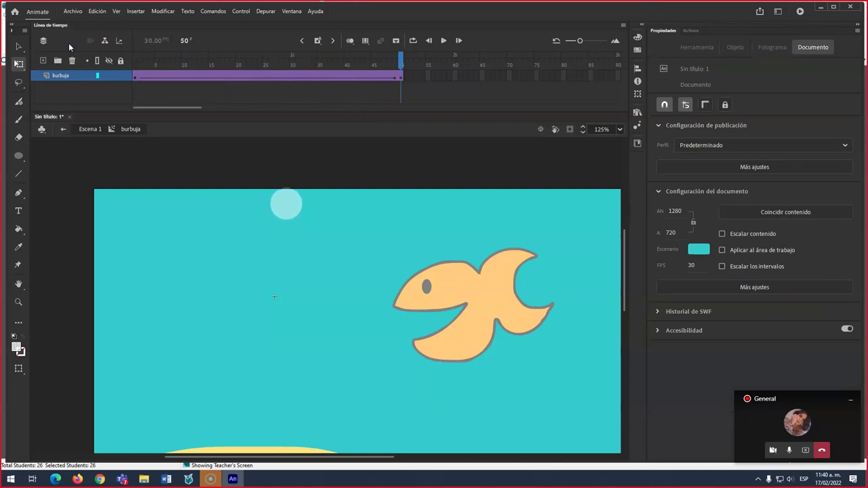
# At frame 9 of the burbuja tween, move the bubble slightly to the right of its rising path
pyautogui.moveTo(401, 60); pyautogui.dragTo(147, 68)
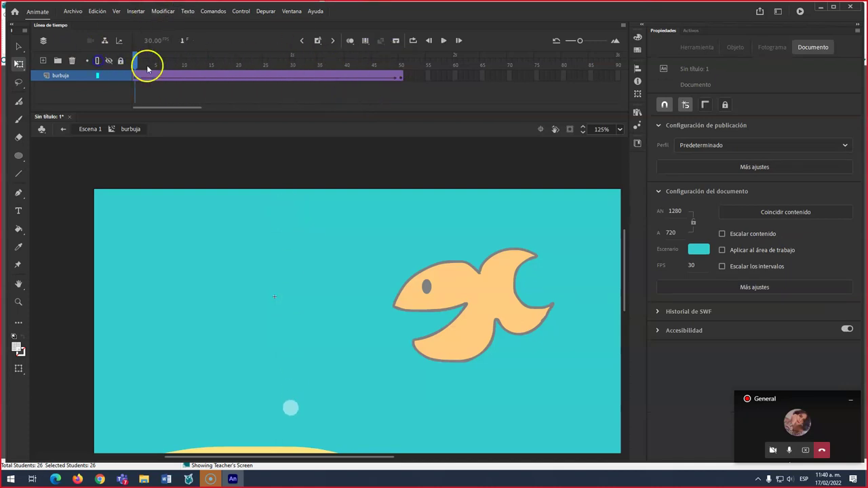
pyautogui.click(223, 79)
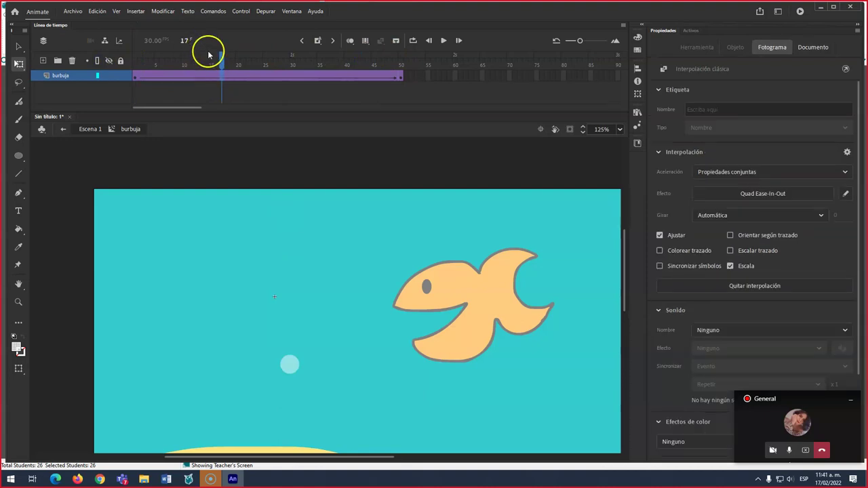
pyautogui.click(260, 64)
pyautogui.moveTo(261, 64); pyautogui.dragTo(179, 62)
pyautogui.click(298, 232)
pyautogui.click(296, 400)
pyautogui.moveTo(297, 400); pyautogui.dragTo(310, 396)
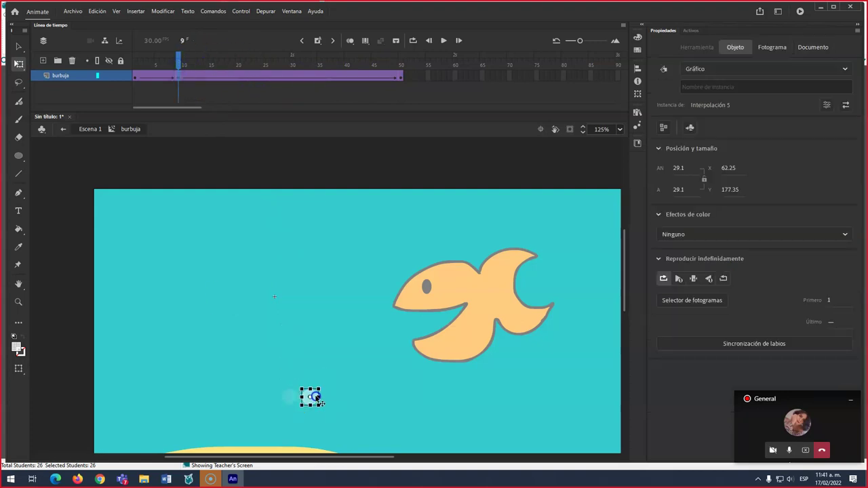
# Make the bubble's rise zigzag by moving it left at frame 18 and slightly right at frame 32
pyautogui.moveTo(180, 60); pyautogui.dragTo(227, 61)
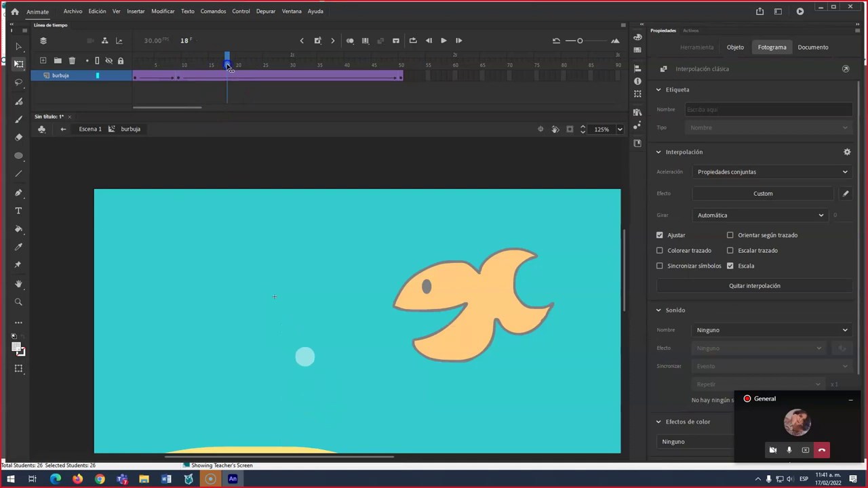
pyautogui.click(285, 322)
pyautogui.click(299, 357)
pyautogui.moveTo(299, 357); pyautogui.dragTo(291, 358)
pyautogui.moveTo(228, 64); pyautogui.dragTo(303, 66)
pyautogui.click(270, 165)
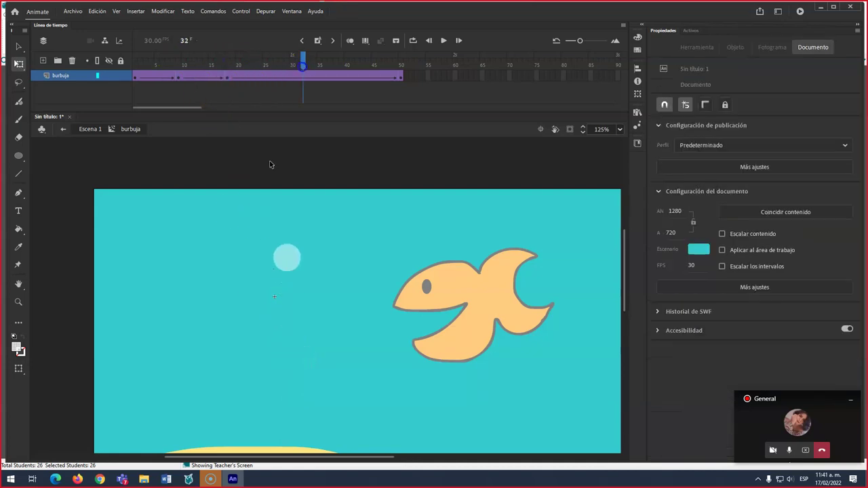
pyautogui.click(298, 260)
# Apply the Cubic Ease-Out effect to the tween segment after frame 32 and play the bubble animation
pyautogui.moveTo(302, 58); pyautogui.dragTo(385, 69)
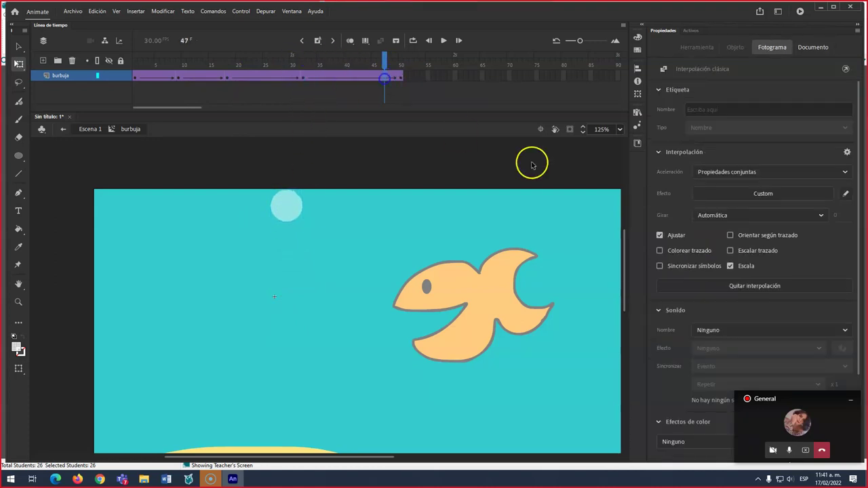
pyautogui.click(750, 195)
pyautogui.click(589, 257)
pyautogui.click(655, 230)
pyautogui.moveTo(385, 63); pyautogui.dragTo(211, 49)
pyautogui.press('Return')
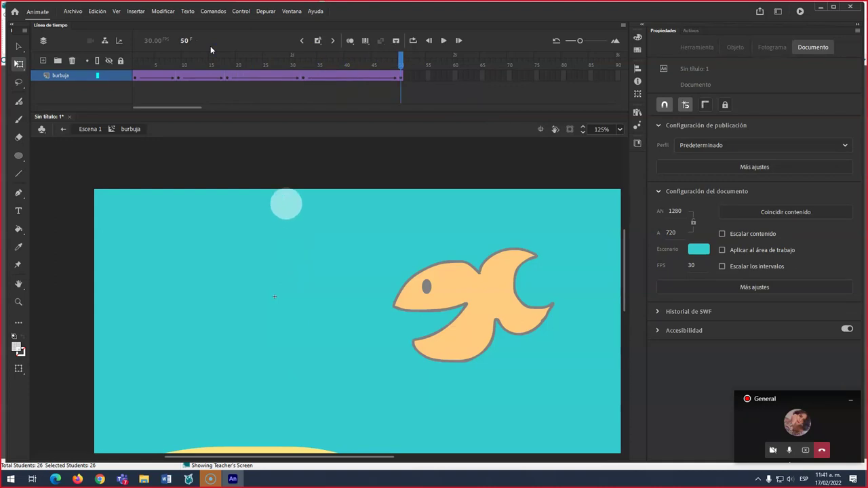
# Change the effect of the tween segment after frame 32 to Quart Ease-Out and replay the bubble animation
pyautogui.moveTo(399, 61); pyautogui.dragTo(346, 63)
pyautogui.click(347, 76)
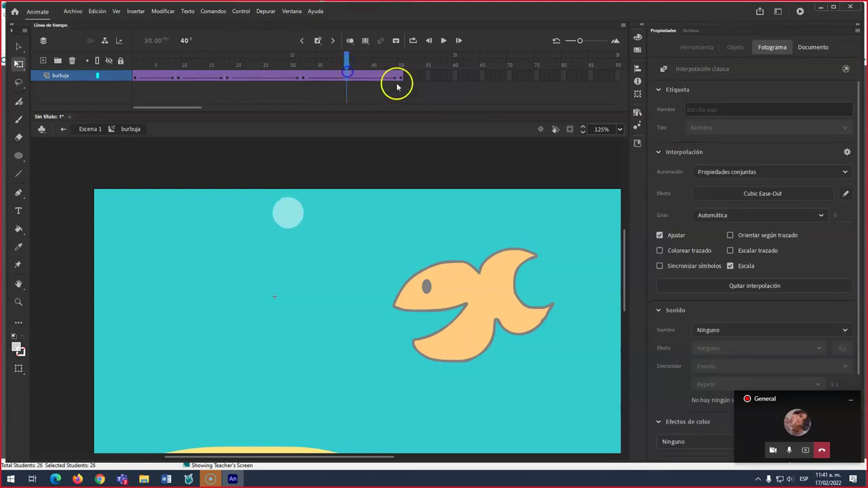
pyautogui.click(749, 198)
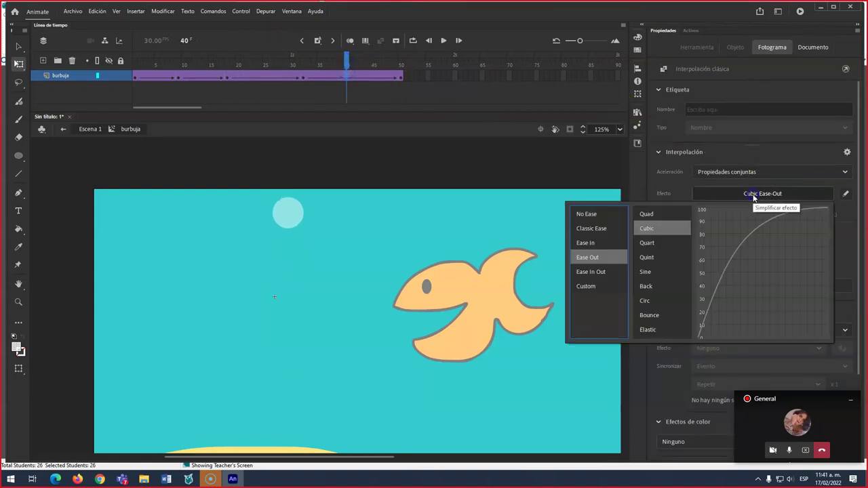
pyautogui.click(649, 243)
pyautogui.doubleClick(650, 242)
pyautogui.moveTo(346, 62); pyautogui.dragTo(220, 58)
pyautogui.press('Return')
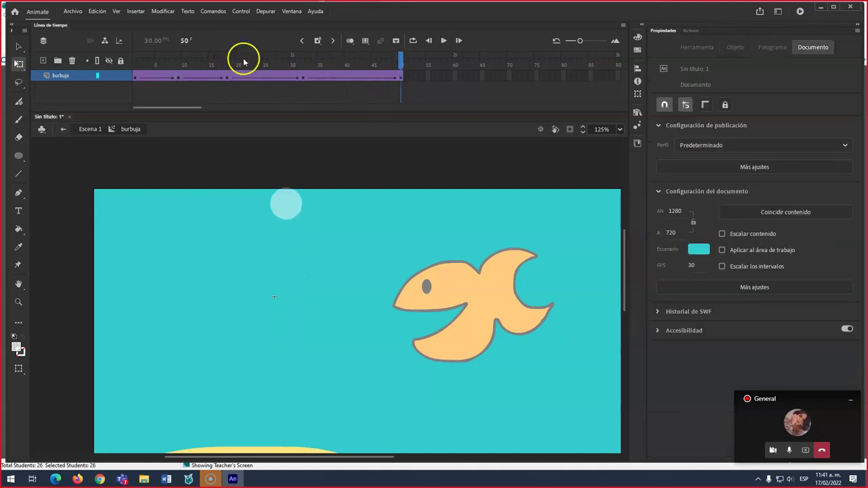
# Give the bubble at frame 50 an Alfa color effect lowered to the minimum, and scrub the timeline to check the fade
pyautogui.moveTo(401, 64); pyautogui.dragTo(196, 67)
pyautogui.click(400, 76)
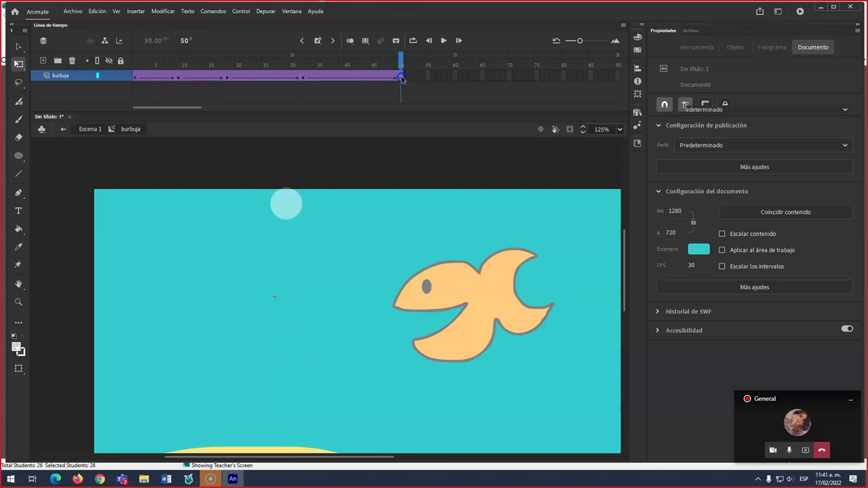
pyautogui.click(734, 48)
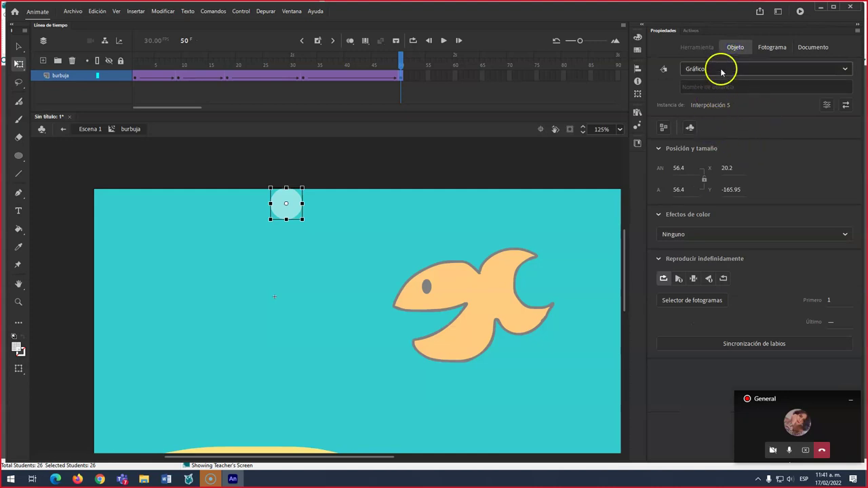
pyautogui.click(696, 235)
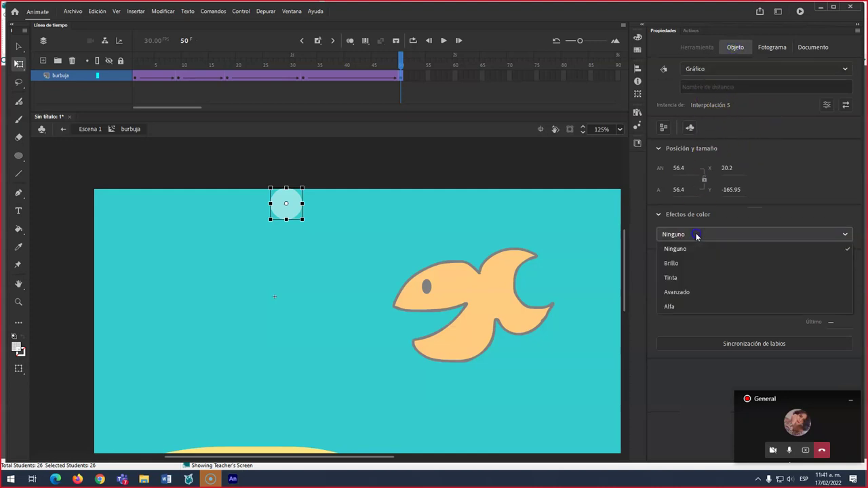
pyautogui.click(686, 306)
pyautogui.moveTo(847, 257); pyautogui.dragTo(661, 260)
pyautogui.moveTo(428, 66); pyautogui.dragTo(305, 60)
pyautogui.click(156, 78)
# In Escena 1, place a copy of the burbuja clip up and to the left of the original and test the movie
pyautogui.click(94, 129)
pyautogui.click(334, 256)
pyautogui.click(291, 401)
pyautogui.moveTo(291, 406); pyautogui.dragTo(275, 388)
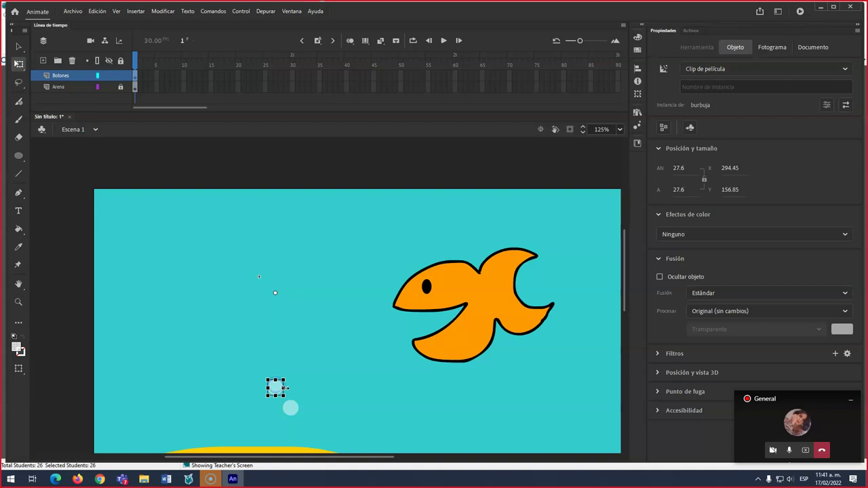
pyautogui.hotkey('ctrl', 'Return')
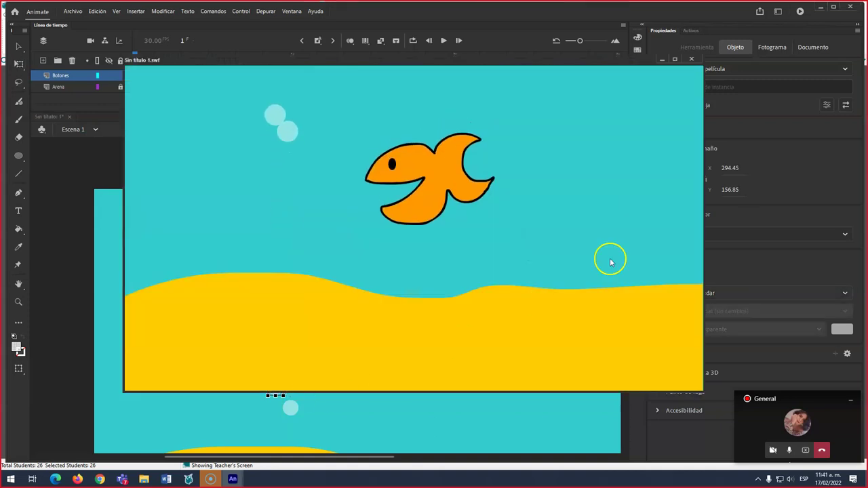
pyautogui.click(690, 59)
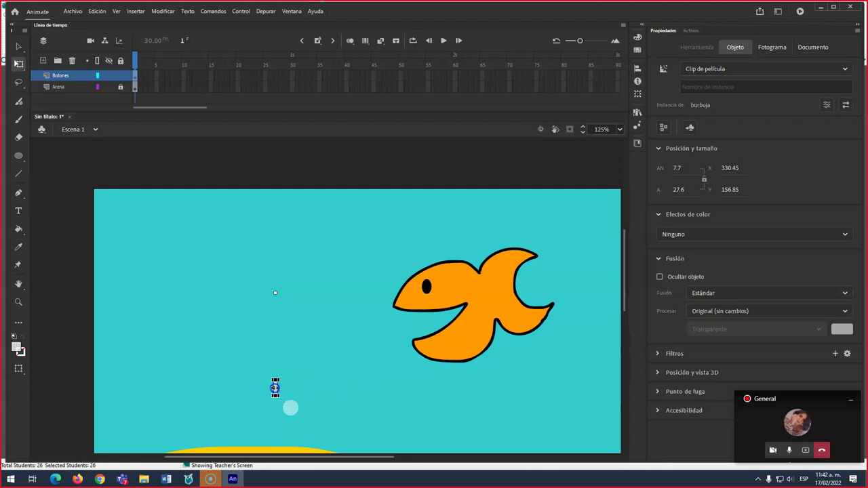
# Move the two bubbles up together and add a copy of the pair beside them, scaled down to about 28 px wide
pyautogui.moveTo(242, 372); pyautogui.dragTo(312, 352)
pyautogui.click(292, 407)
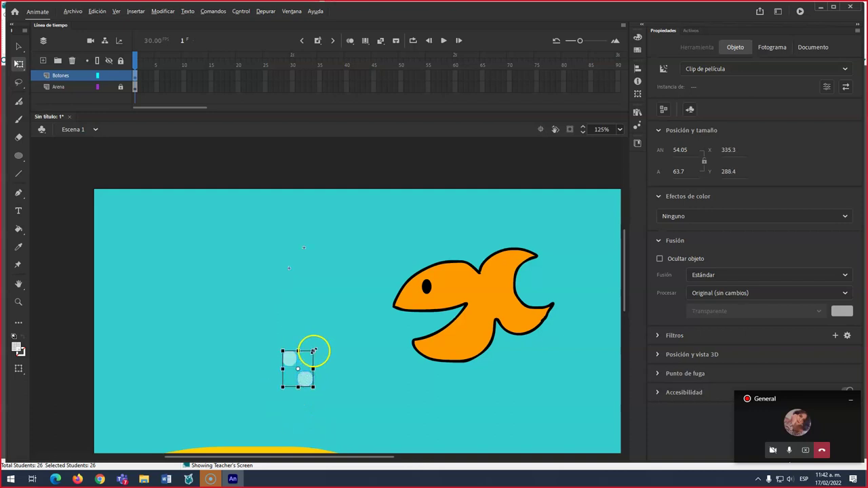
pyautogui.moveTo(286, 399); pyautogui.dragTo(282, 375)
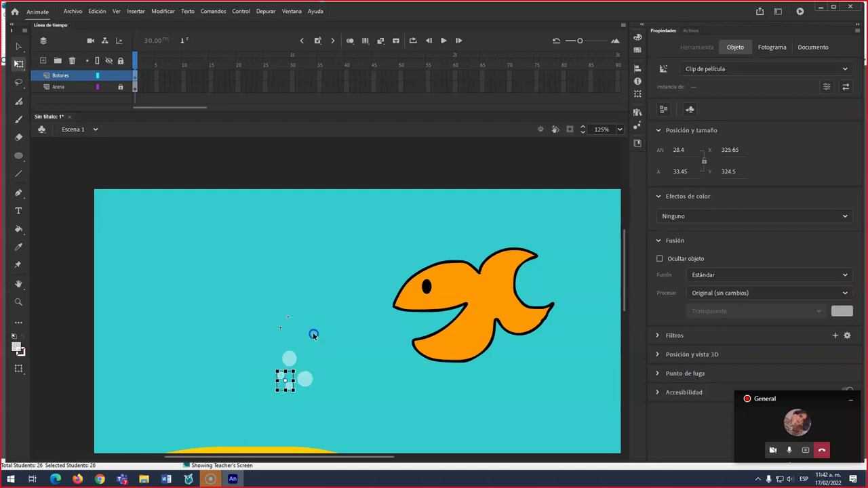
pyautogui.click(312, 334)
# Duplicate the four bubbles below the originals in a varied arrangement and shrink the eight-bubble cluster beside the fish's mouth
pyautogui.click(292, 354)
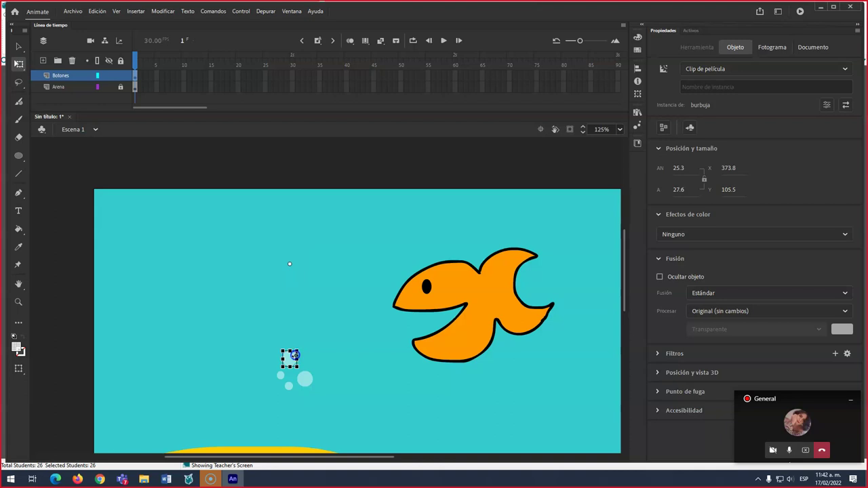
pyautogui.moveTo(244, 339); pyautogui.dragTo(325, 330)
pyautogui.moveTo(258, 334); pyautogui.dragTo(324, 436)
pyautogui.moveTo(313, 354); pyautogui.dragTo(435, 214)
pyautogui.scroll(5, 295, 371)
pyautogui.click(513, 198)
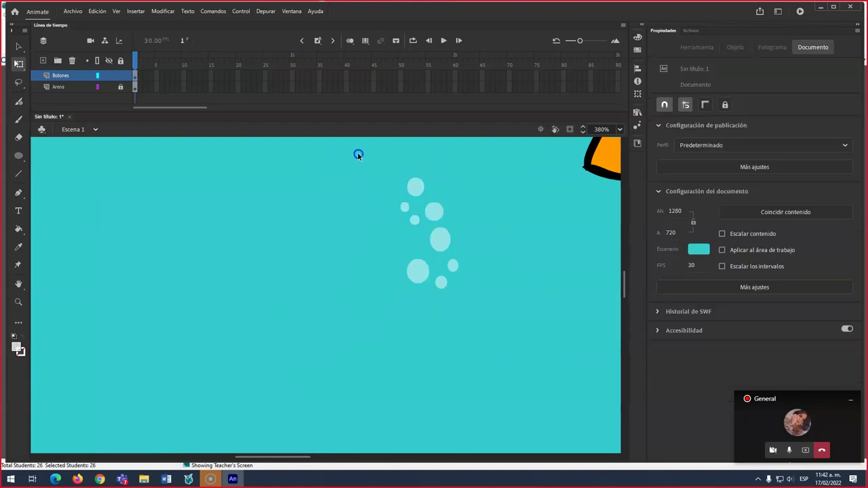
# Select the bubbles beside the fish as a group, deselect them, and test the movie in the preview window
pyautogui.moveTo(358, 154); pyautogui.dragTo(483, 344)
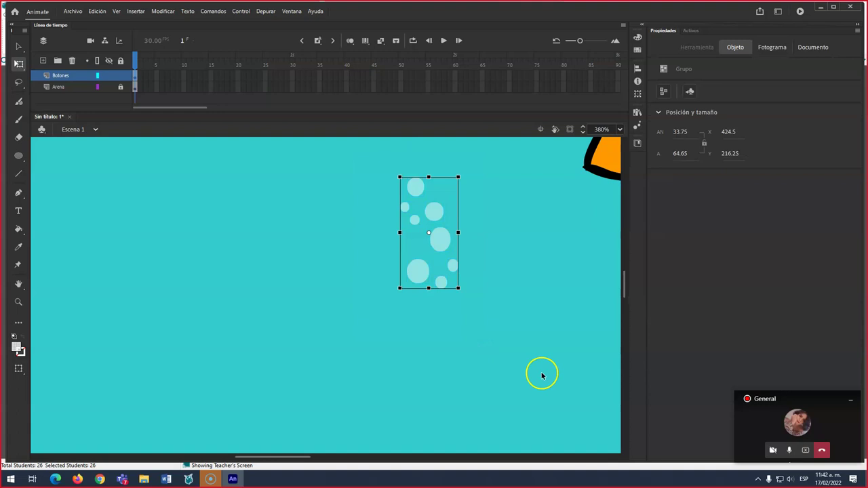
pyautogui.click(555, 353)
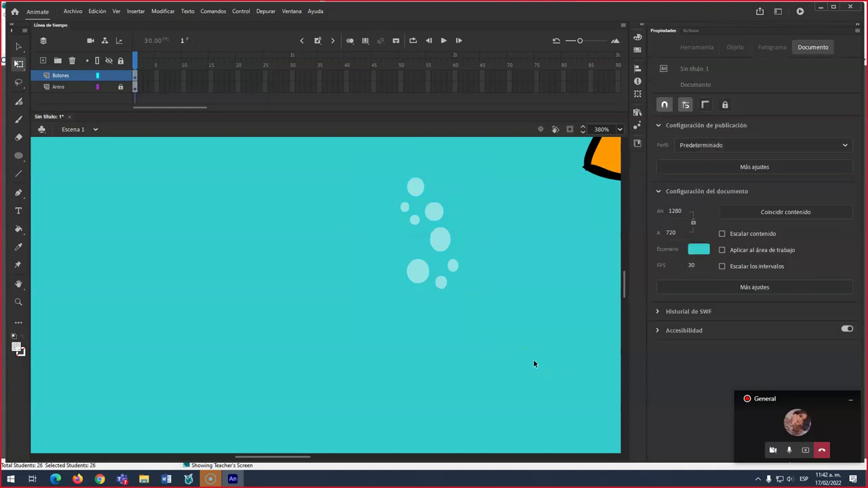
pyautogui.hotkey('ctrl', 'Return')
pyautogui.click(594, 378)
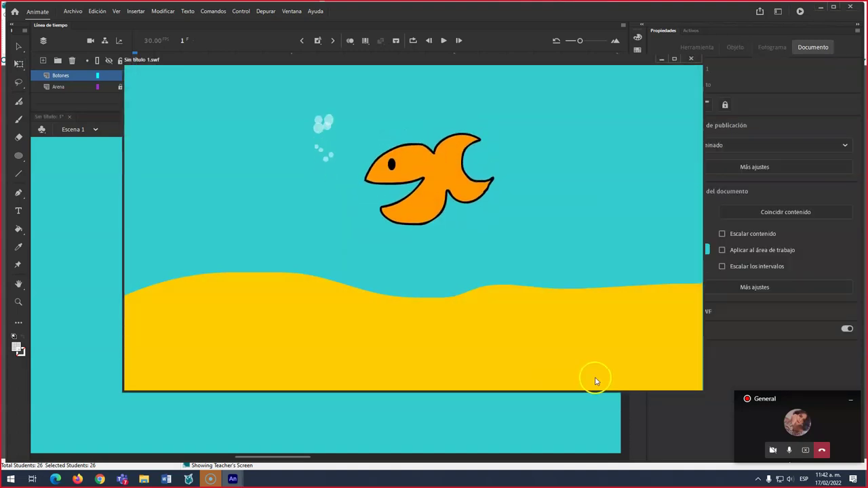
pyautogui.click(691, 59)
# Move the bubble group up beside the fish's mouth, to about X 480.7, Y 164.9
pyautogui.scroll(-5, 353, 353)
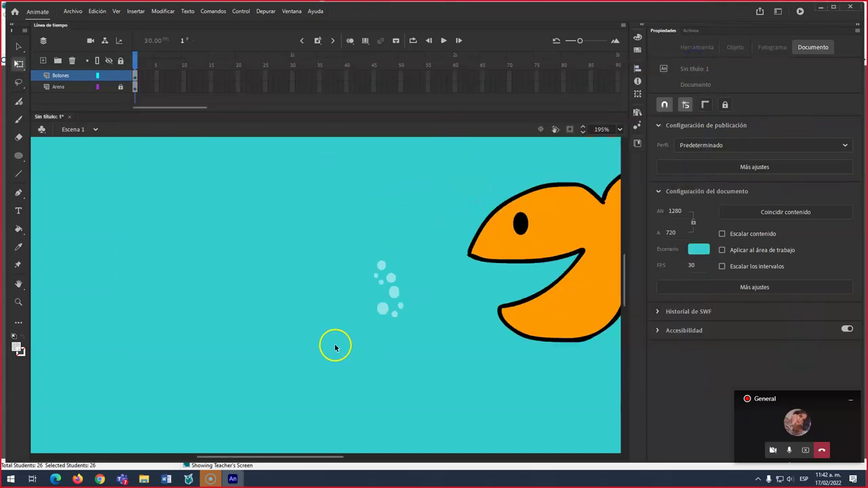
pyautogui.click(365, 326)
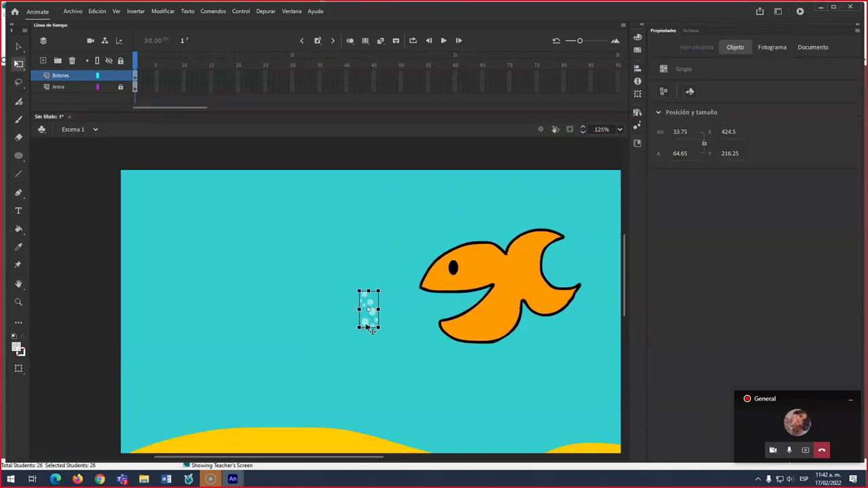
pyautogui.press('v')
pyautogui.moveTo(364, 326); pyautogui.dragTo(392, 321)
pyautogui.scroll(-3, 430, 348)
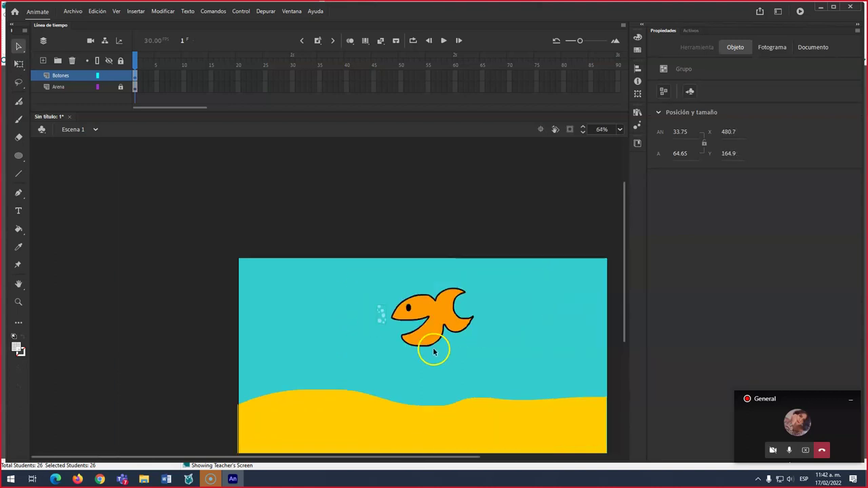
pyautogui.click(119, 87)
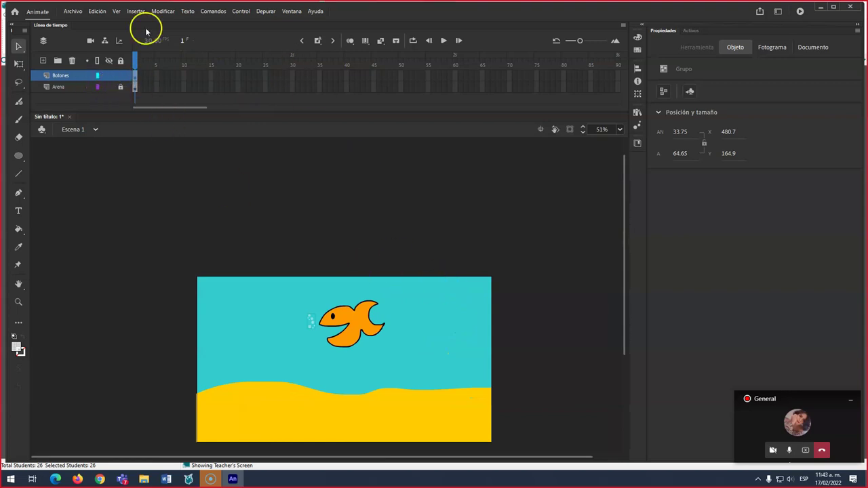
# Show the rulers and add horizontal guides just inside the stage's top and bottom edges
pyautogui.click(116, 10)
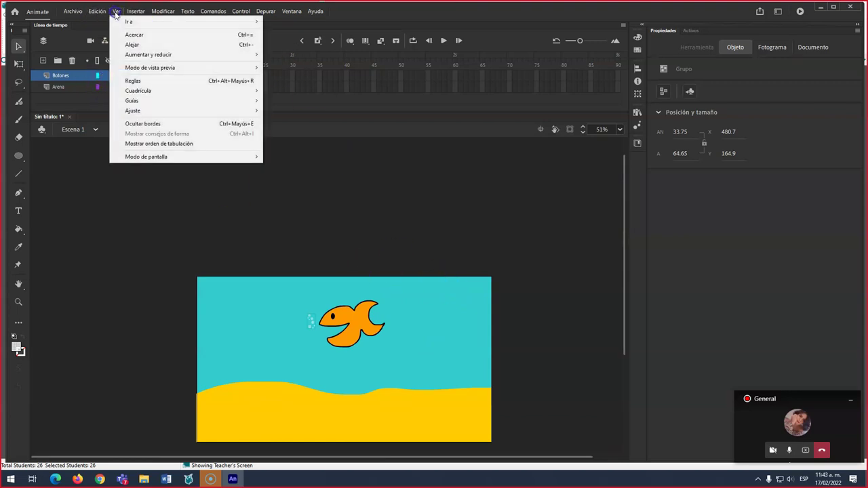
pyautogui.click(132, 82)
pyautogui.moveTo(372, 140); pyautogui.dragTo(381, 289)
pyautogui.scroll(-3, 515, 282)
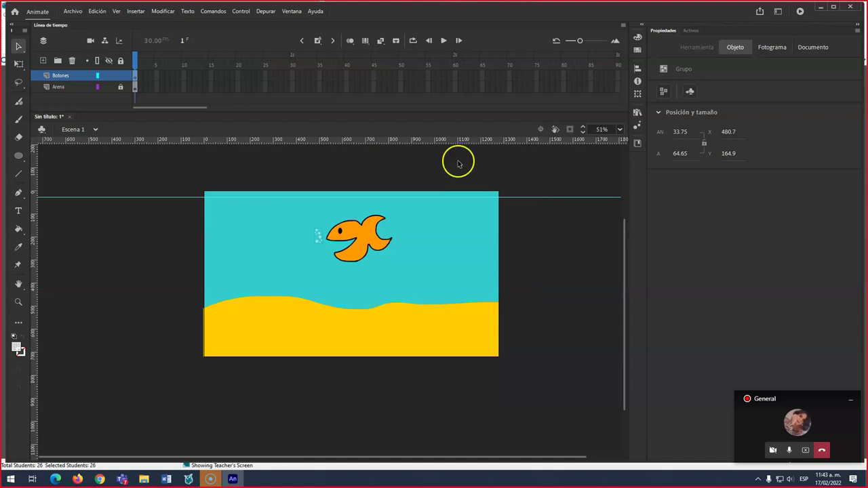
pyautogui.moveTo(445, 141); pyautogui.dragTo(438, 351)
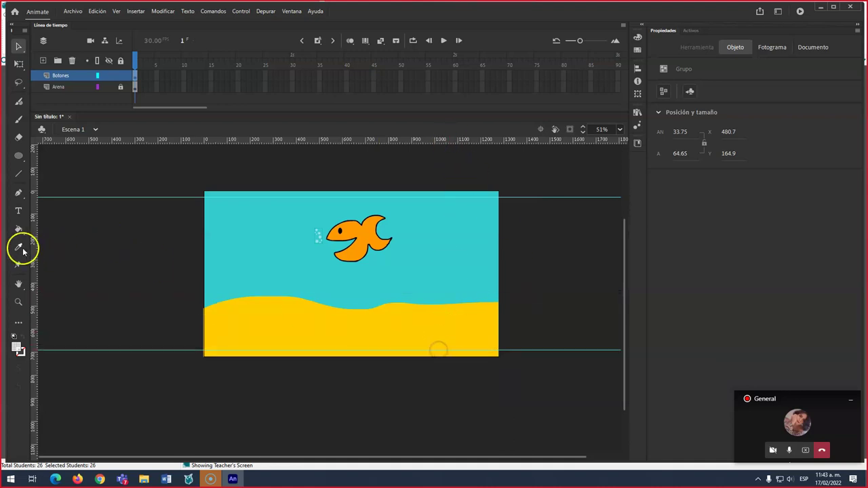
# Add vertical guides just inside the stage's left and right edges, fine-tuning the right one to match the margin
pyautogui.moveTo(34, 250); pyautogui.dragTo(210, 242)
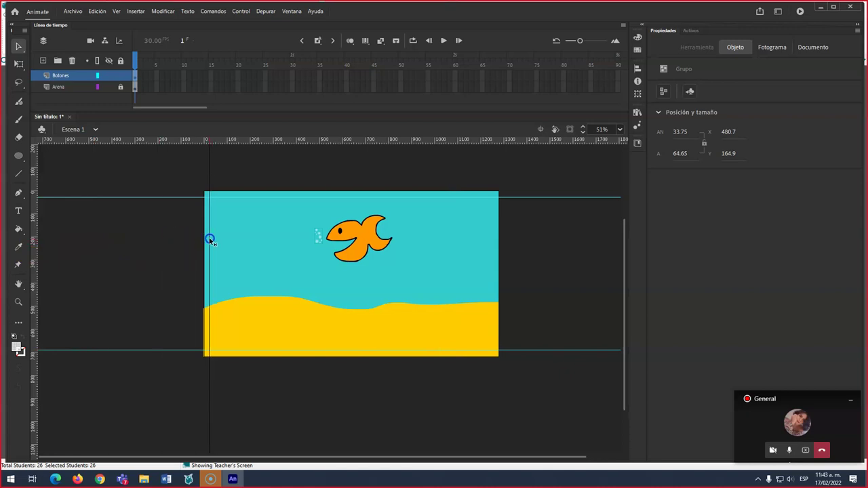
pyautogui.moveTo(35, 247); pyautogui.dragTo(495, 249)
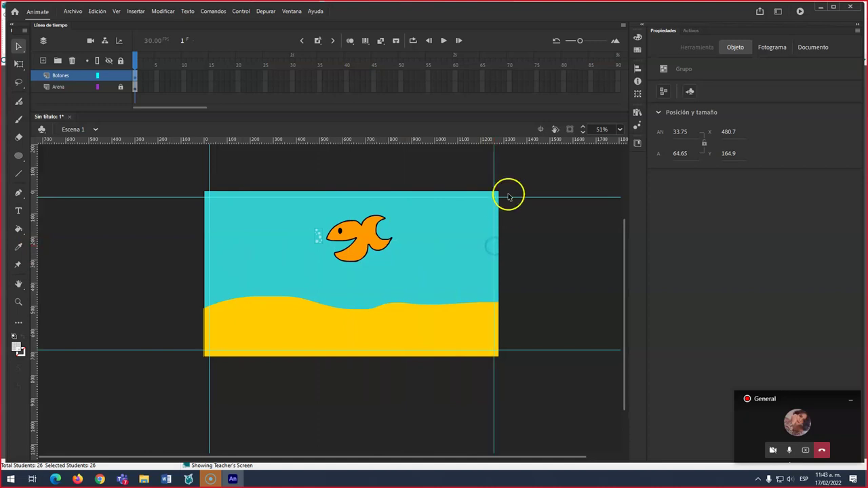
pyautogui.moveTo(493, 213); pyautogui.dragTo(493, 213)
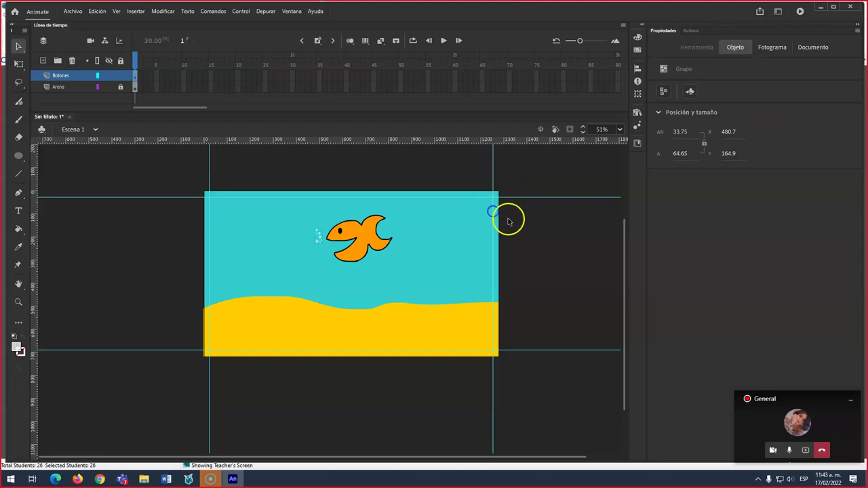
pyautogui.click(509, 220)
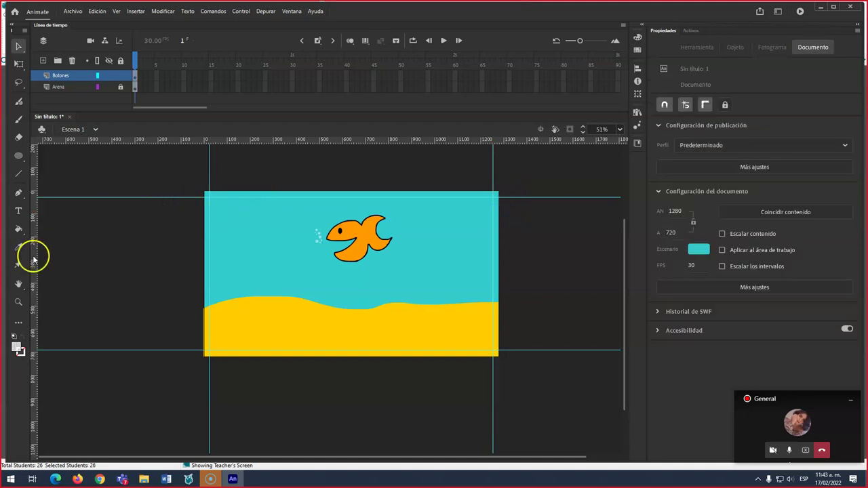
# Add a close pair of vertical guides and a close pair of horizontal guides through the middle of the stage
pyautogui.moveTo(35, 255); pyautogui.dragTo(350, 269)
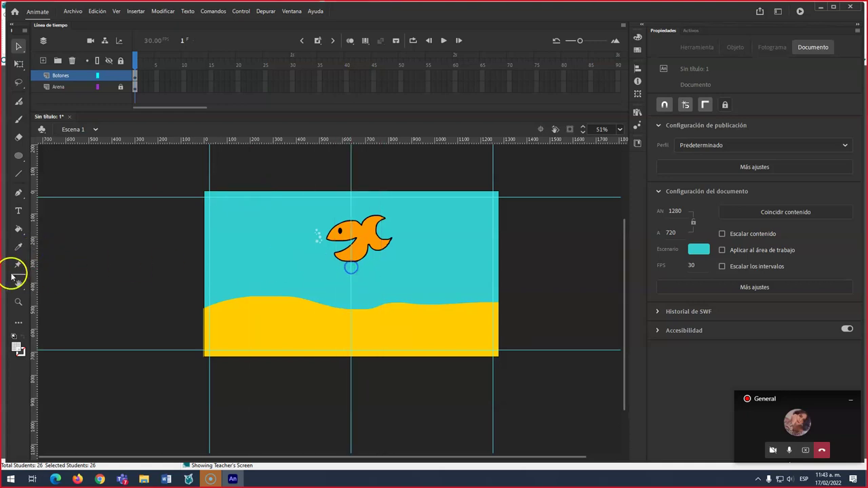
pyautogui.moveTo(37, 278); pyautogui.dragTo(349, 269)
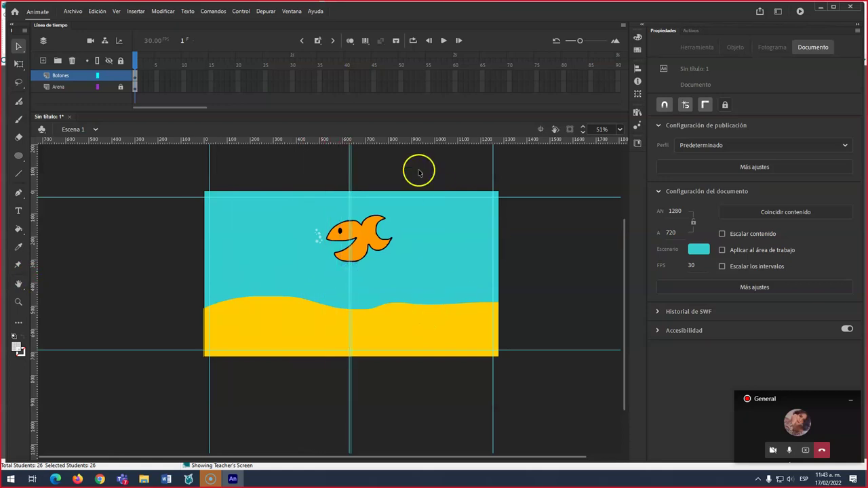
pyautogui.moveTo(413, 141); pyautogui.dragTo(407, 272)
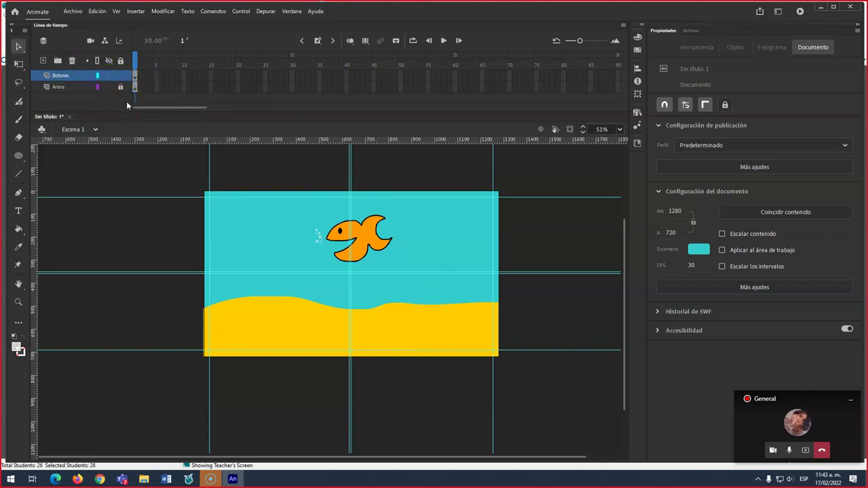
# Insert keyframes at frame 2 on the Botones and Arena layers and delete the sand shape from frame 2
pyautogui.moveTo(138, 76); pyautogui.dragTo(138, 105)
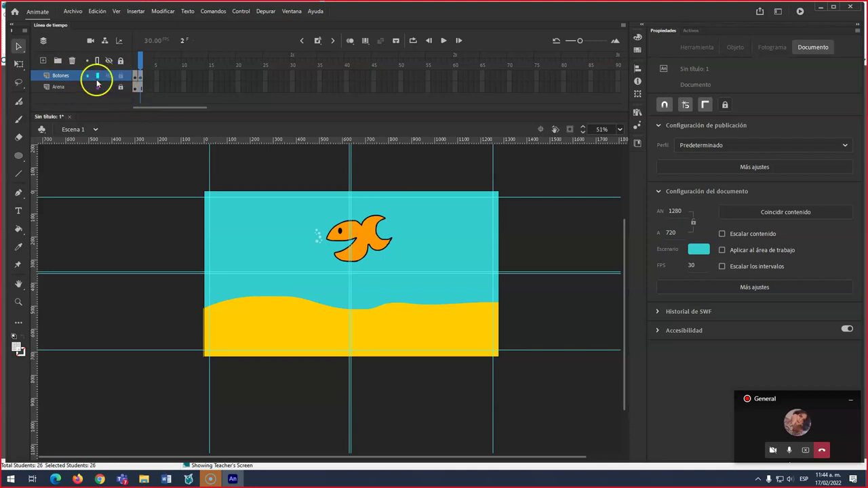
pyautogui.click(139, 86)
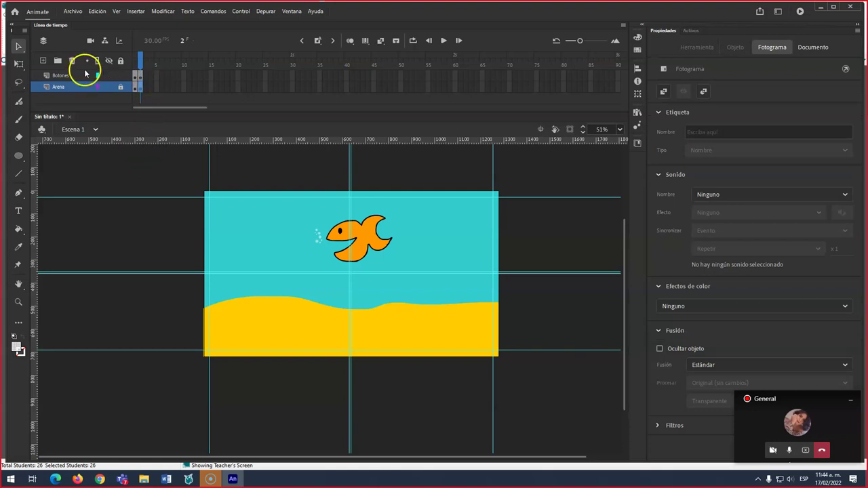
pyautogui.click(141, 88)
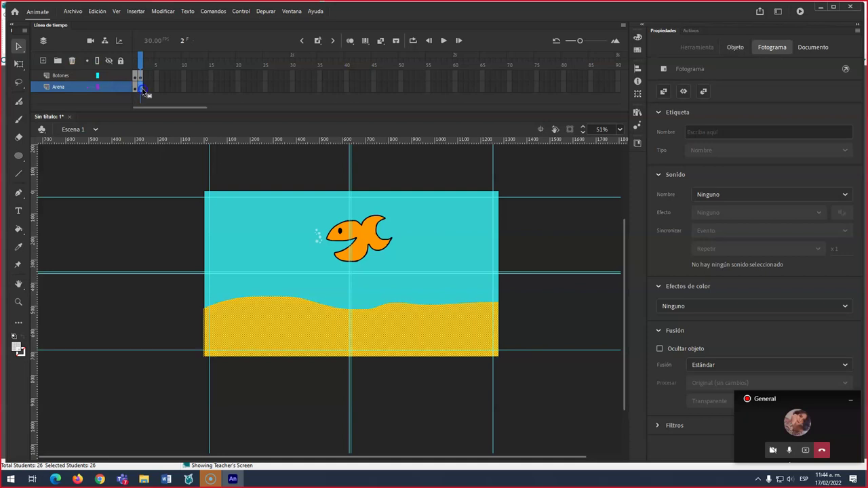
pyautogui.press('Delete')
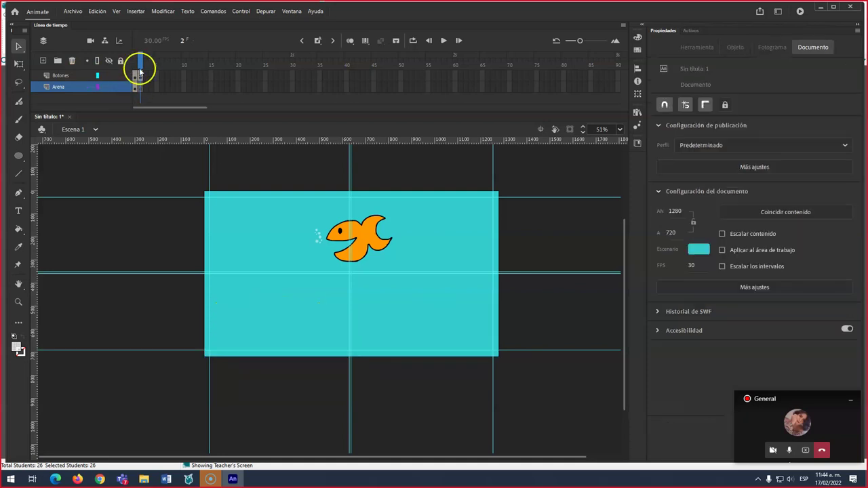
pyautogui.click(135, 62)
# Enlarge the fish button in frame 2 to about 680 × 482 and move it to the stage's right half
pyautogui.click(140, 77)
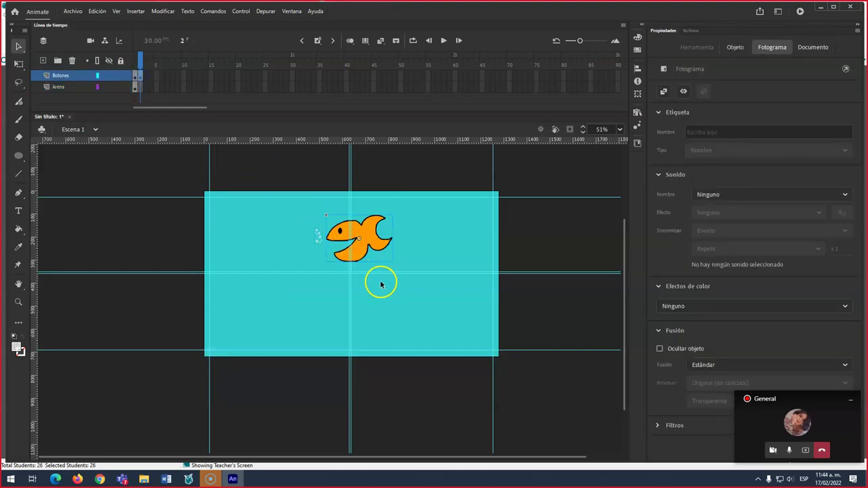
pyautogui.press('q')
pyautogui.moveTo(391, 261); pyautogui.dragTo(444, 304)
pyautogui.moveTo(378, 238); pyautogui.dragTo(457, 258)
# Delete the bubbles from frame 2 and shift the fish slightly left to about X 695.7, Y 117.8
pyautogui.click(354, 252)
pyautogui.click(356, 262)
pyautogui.click(357, 277)
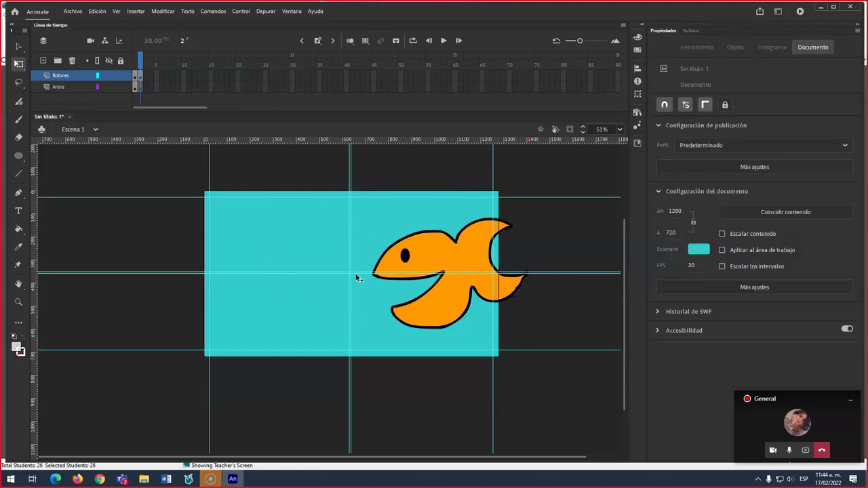
pyautogui.moveTo(423, 263); pyautogui.dragTo(415, 262)
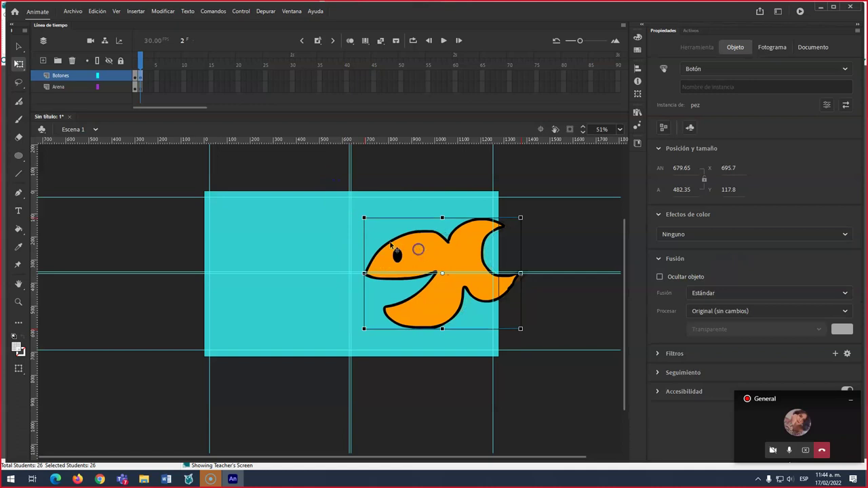
pyautogui.click(267, 226)
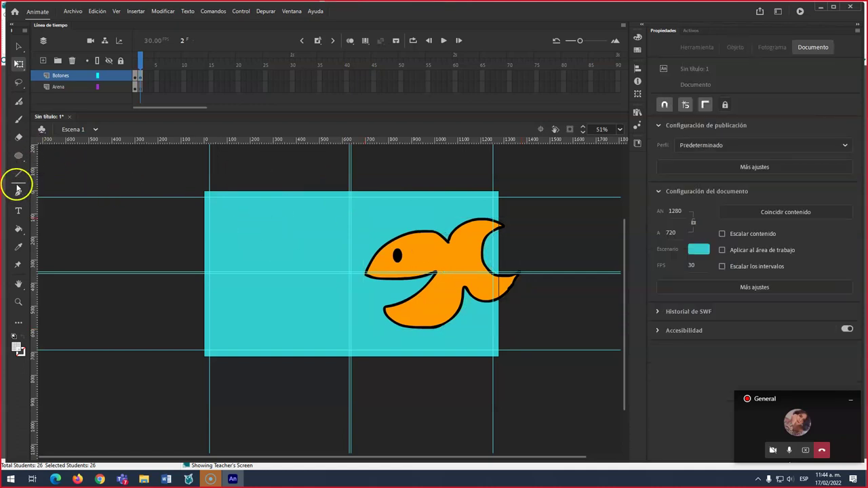
# Activate the Text tool, switch to Chrome, and search for lipsum to open the lipsum.com generator
pyautogui.click(23, 211)
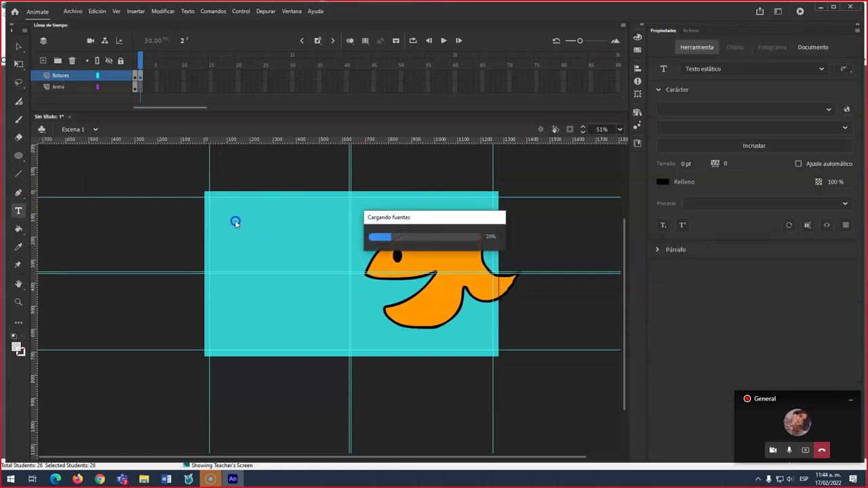
pyautogui.click(100, 480)
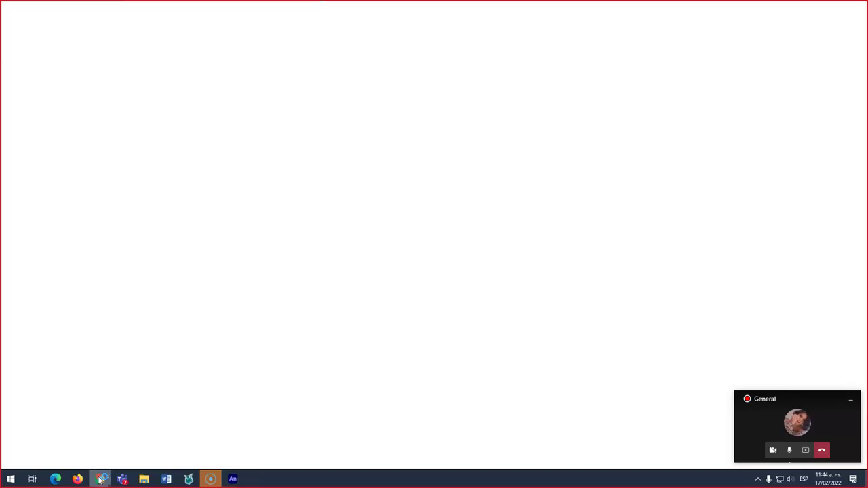
pyautogui.click(248, 26)
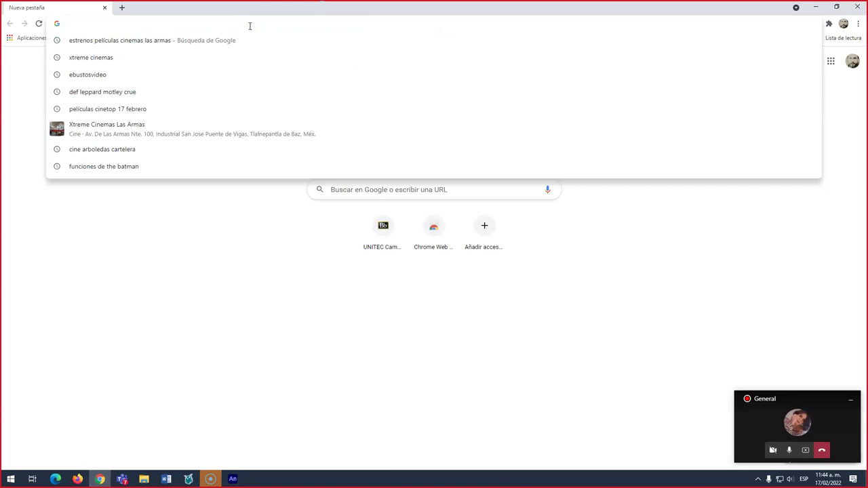
pyautogui.write('lipsum')
pyautogui.press('Return')
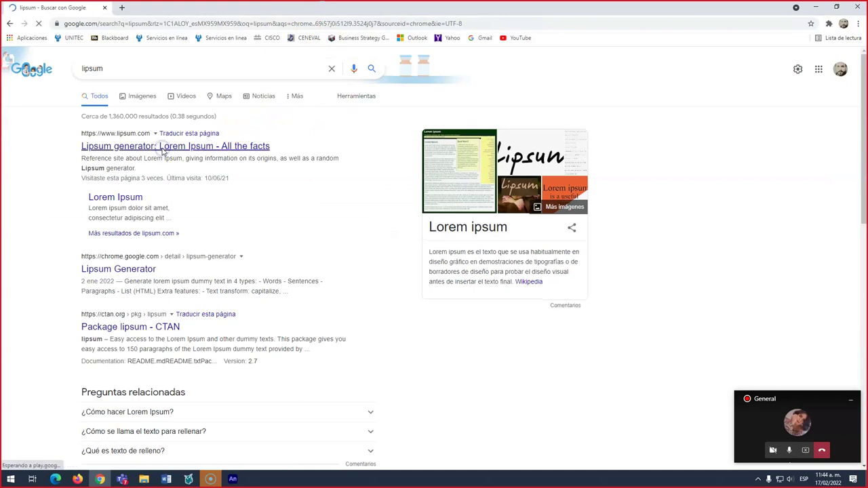
pyautogui.click(163, 150)
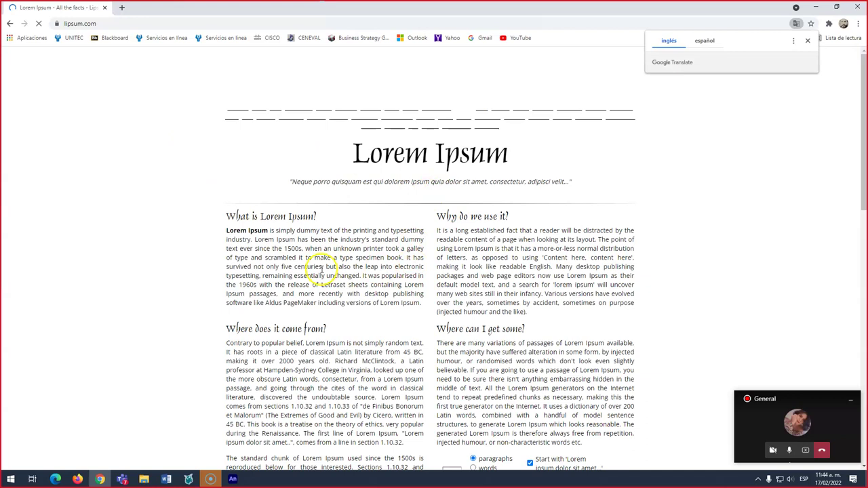
# Generate 1 paragraph of Lorem Ipsum text, starting with 'Lorem ipsum dolor sit amet...'
pyautogui.scroll(-4, 322, 267)
pyautogui.scroll(1, 407, 277)
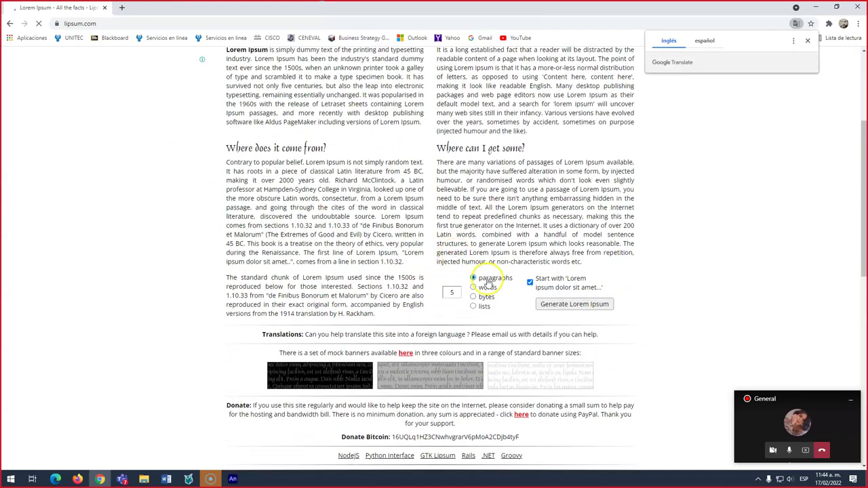
pyautogui.click(452, 293)
pyautogui.moveTo(453, 292); pyautogui.dragTo(424, 293)
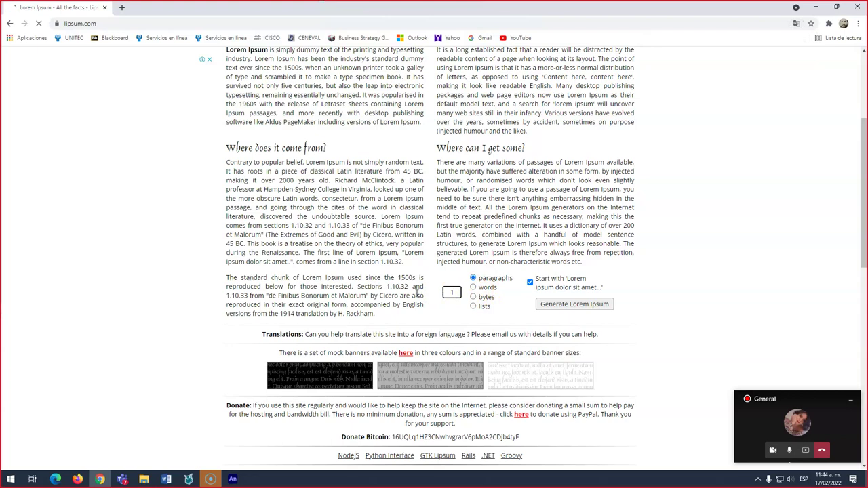
pyautogui.click(572, 305)
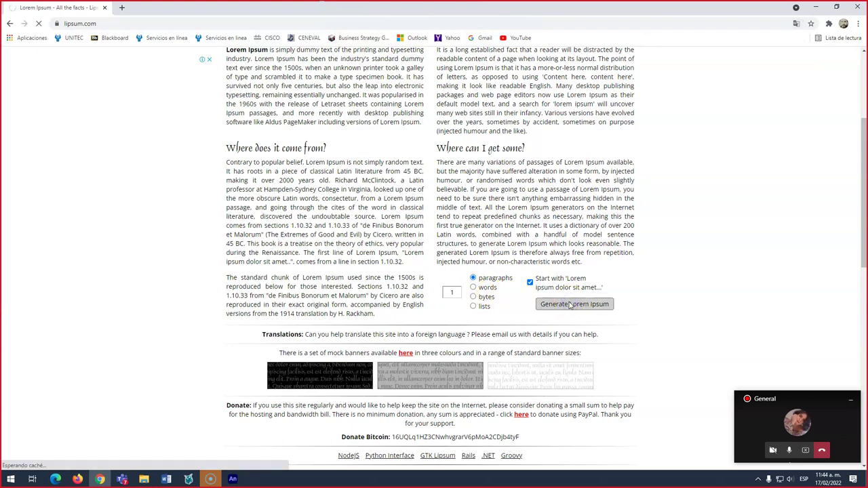
# Copy the generated paragraph's opening through "habitant morbi" and paste it in Animate as static text in the left half of frame 2
pyautogui.click(348, 293)
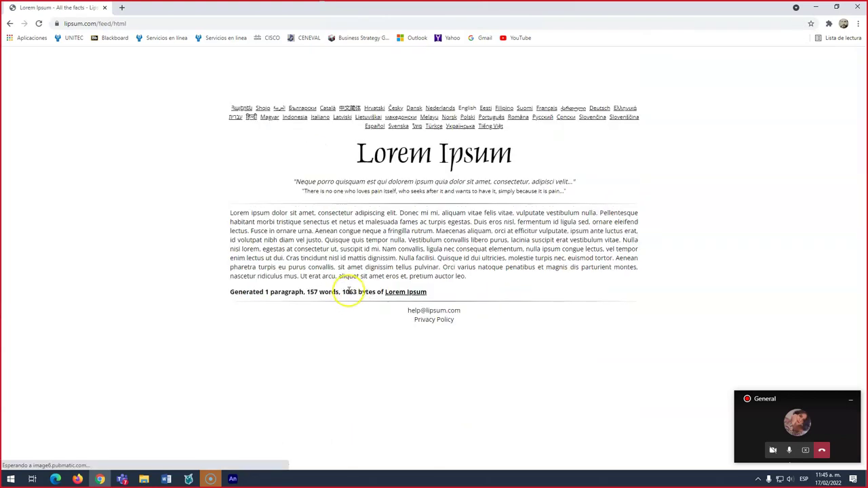
pyautogui.moveTo(226, 213); pyautogui.dragTo(276, 224)
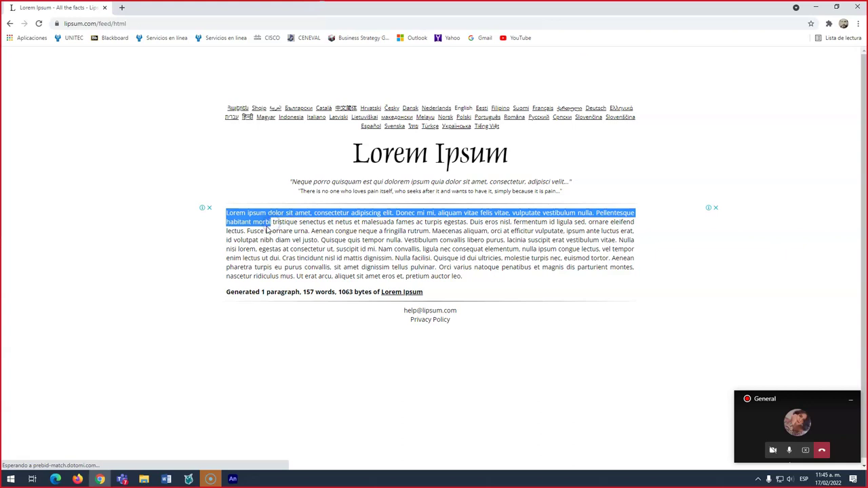
pyautogui.hotkey('alt', 'Tab')
pyautogui.hotkey('alt', 'Tab')
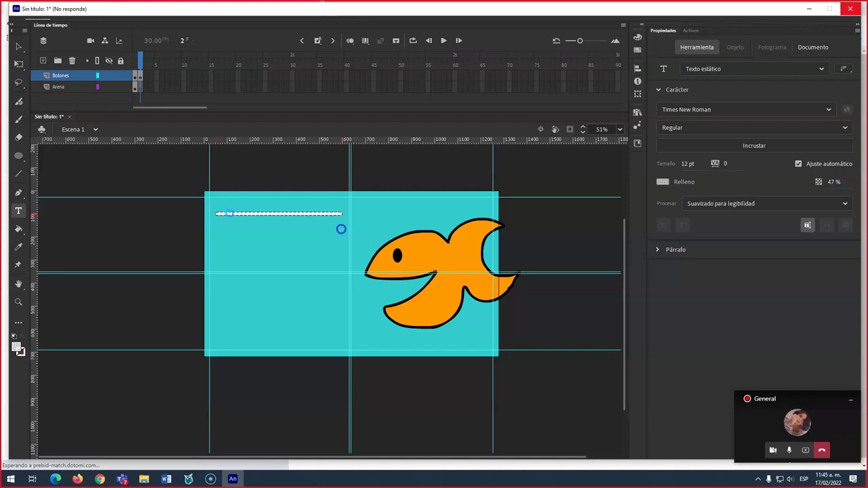
pyautogui.click(285, 228)
pyautogui.click(272, 217)
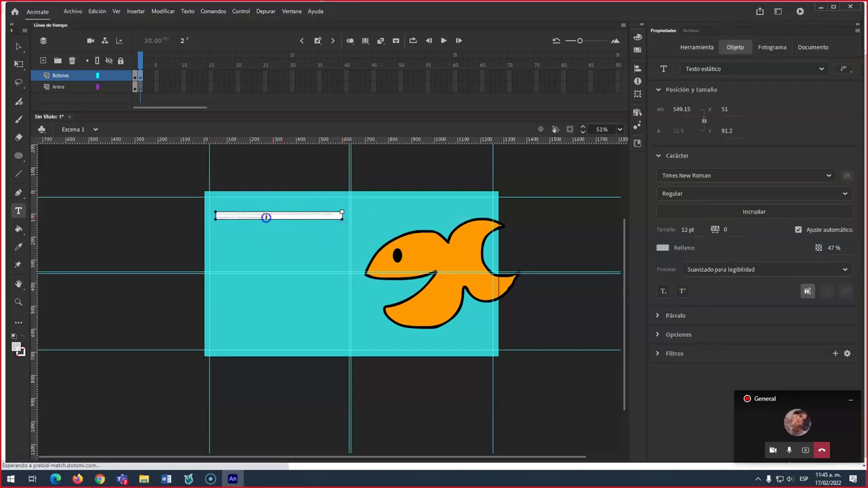
# Set the pasted Lorem ipsum text's font size to 49 pt
pyautogui.moveTo(265, 217); pyautogui.dragTo(215, 213)
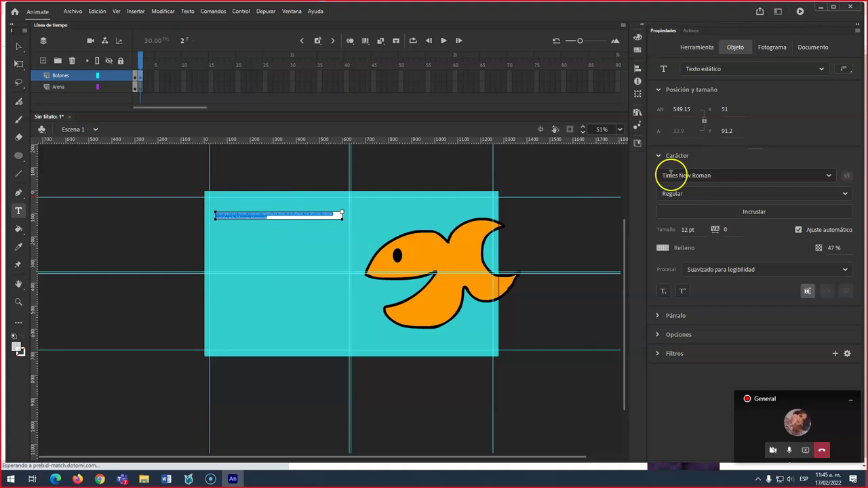
pyautogui.moveTo(688, 231); pyautogui.dragTo(703, 229)
pyautogui.click(339, 217)
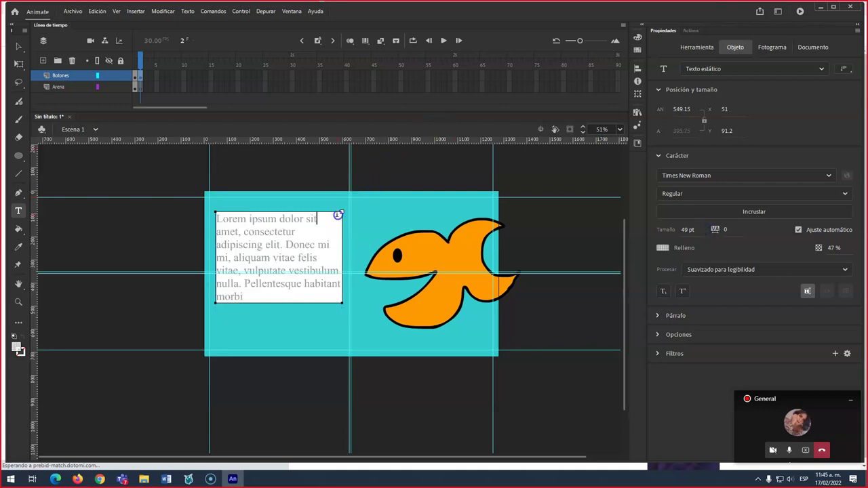
# Change the font of the whole Lorem ipsum paragraph to Arial
pyautogui.moveTo(254, 297); pyautogui.dragTo(214, 217)
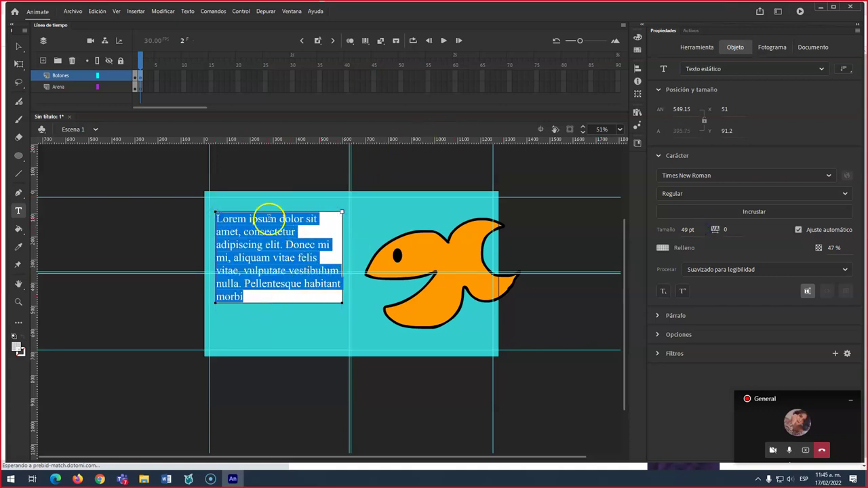
pyautogui.hotkey('ctrl', '1')
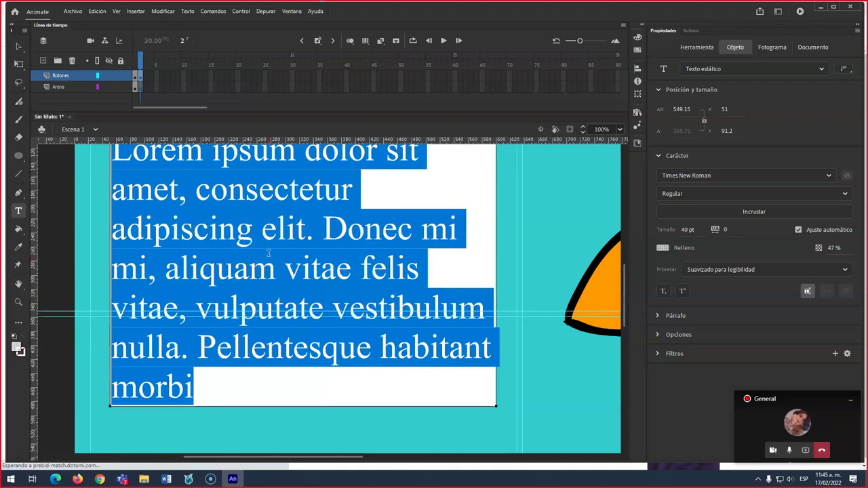
pyautogui.scroll(-3, 269, 253)
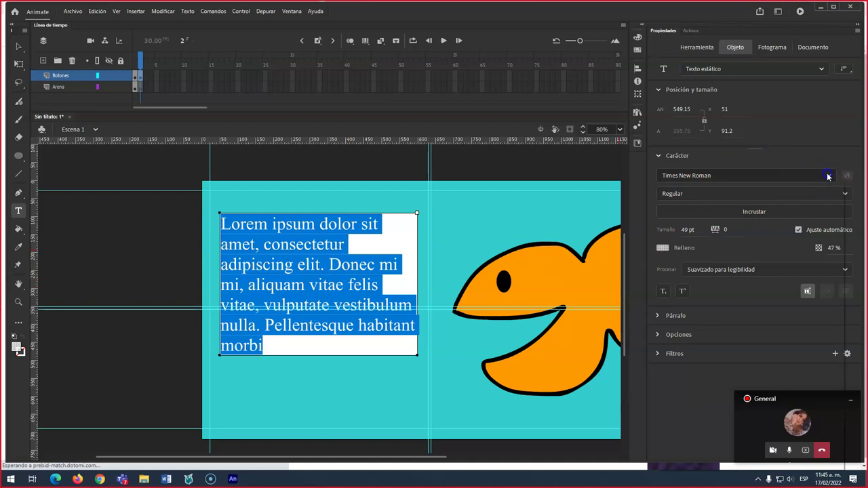
pyautogui.click(761, 175)
pyautogui.write('Arial')
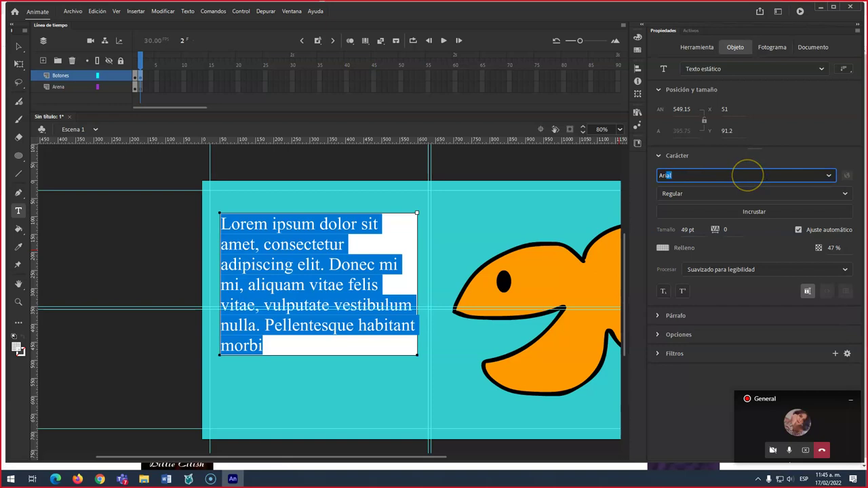
pyautogui.press('Return')
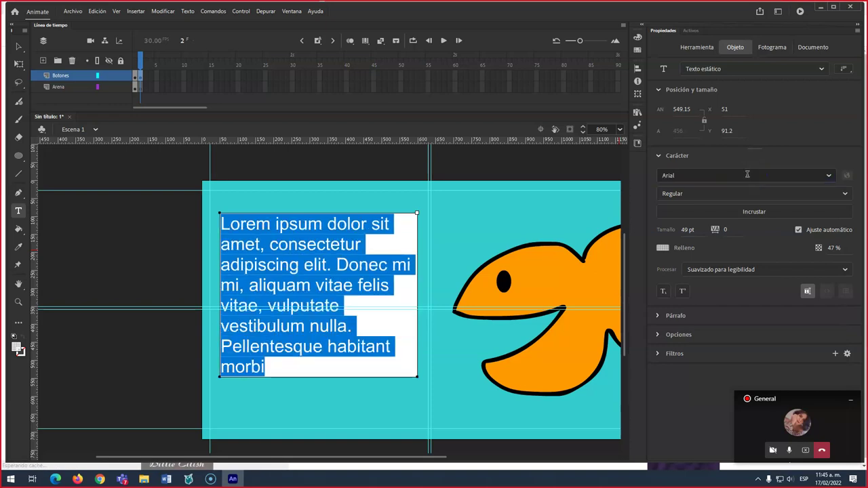
pyautogui.click(336, 235)
pyautogui.click(20, 47)
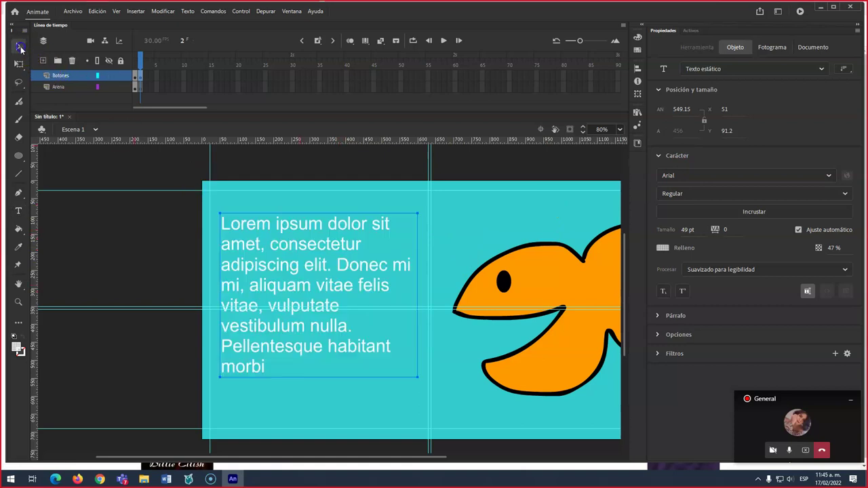
# Set the fill opacity of the entire Lorem ipsum paragraph to 100 %
pyautogui.click(125, 273)
pyautogui.click(281, 265)
pyautogui.click(260, 367)
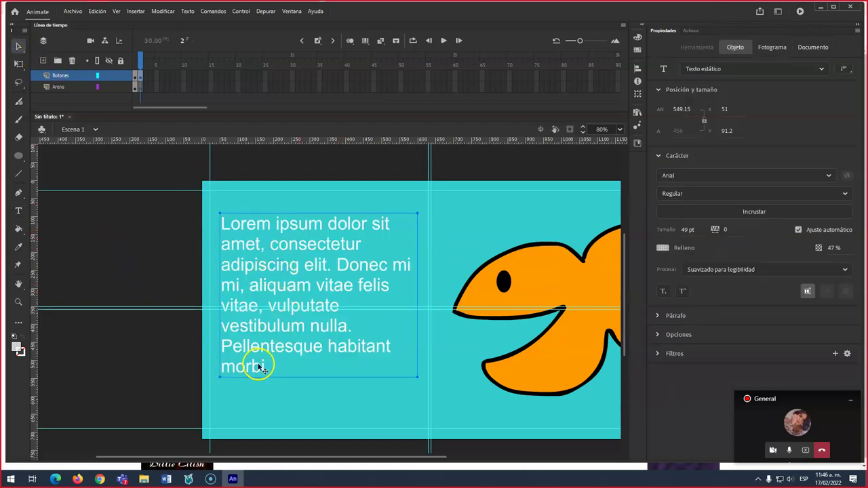
pyautogui.doubleClick(263, 367)
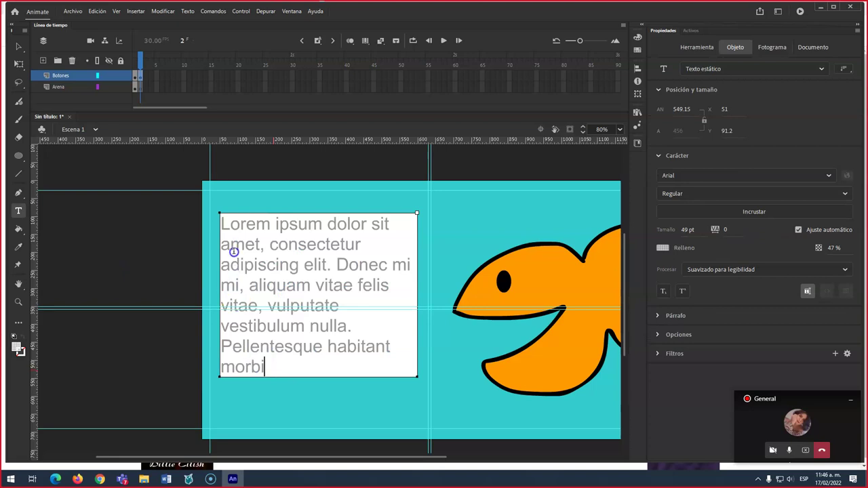
pyautogui.keyDown('shift'); pyautogui.click(225, 227); pyautogui.keyUp('shift')
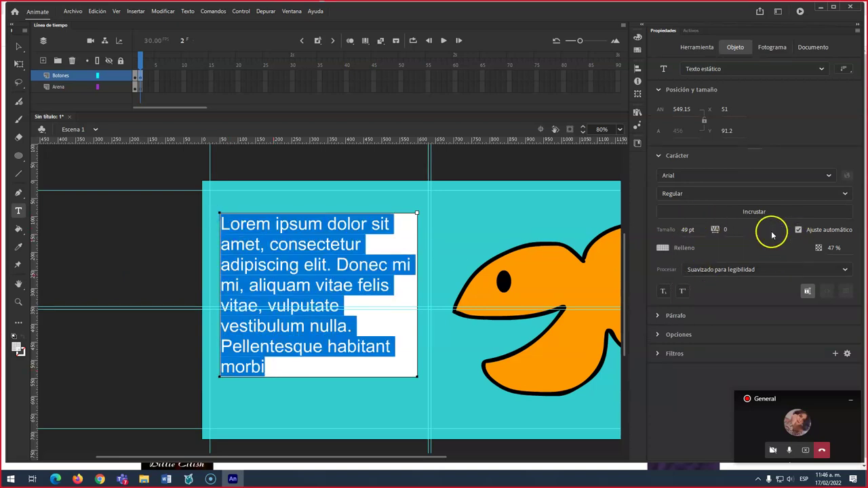
pyautogui.click(663, 248)
pyautogui.moveTo(790, 261); pyautogui.dragTo(862, 265)
pyautogui.click(853, 258)
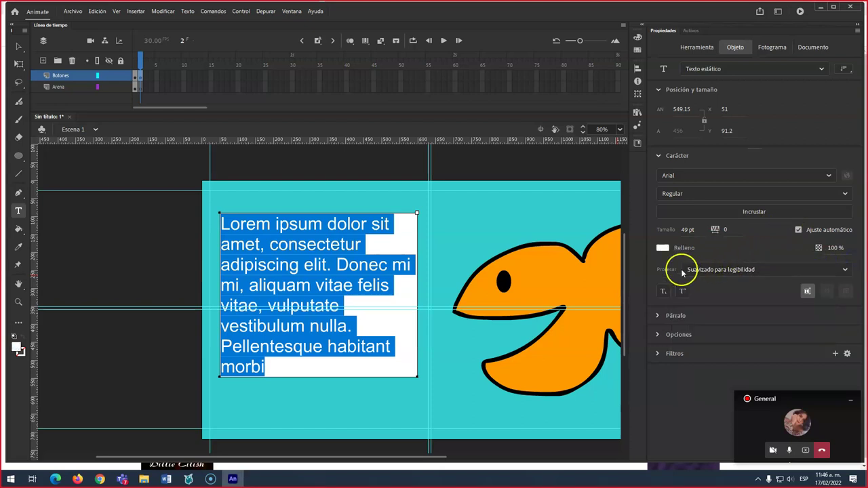
# Recolor the Lorem ipsum paragraph to gray #666666 and move it straight down to about Y 144
pyautogui.click(662, 248)
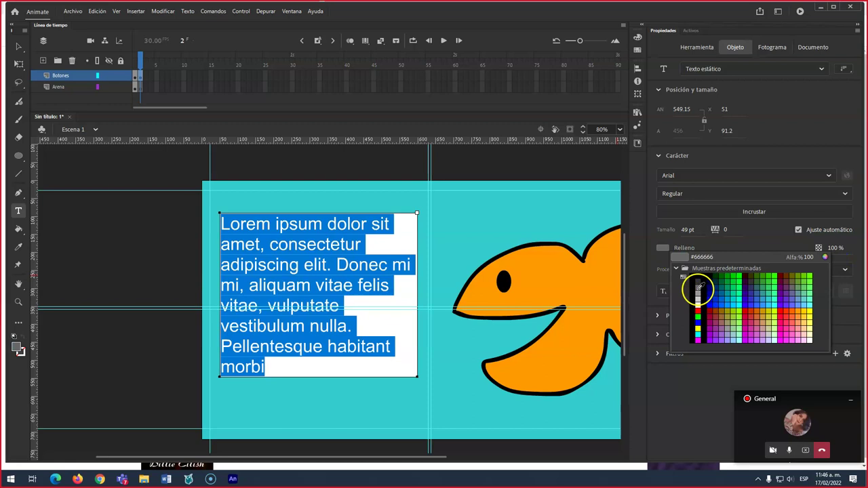
pyautogui.click(699, 291)
pyautogui.click(19, 46)
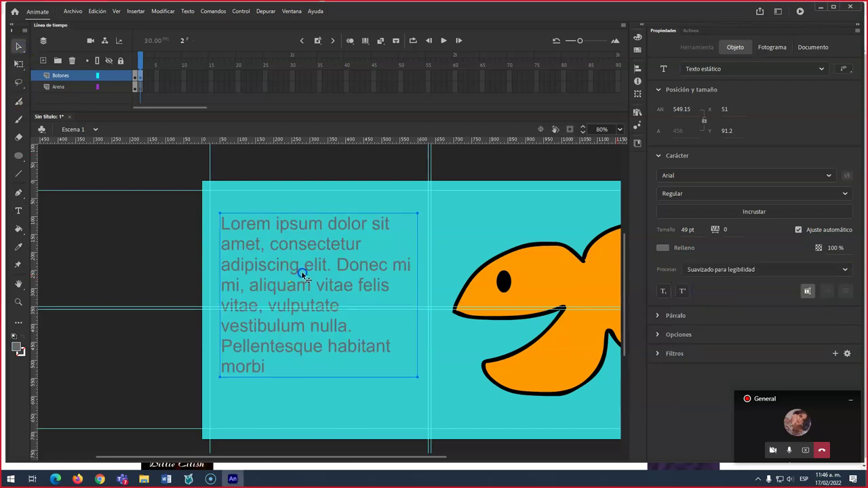
pyautogui.moveTo(300, 268); pyautogui.dragTo(302, 290)
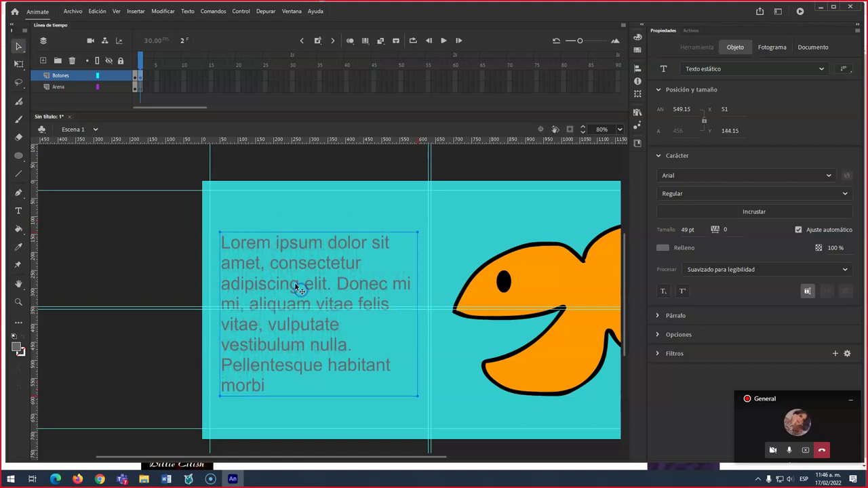
# Add the title "Pez naranja" above the paragraph at about X 56, Y 19, and select all its text
pyautogui.click(18, 211)
pyautogui.click(228, 207)
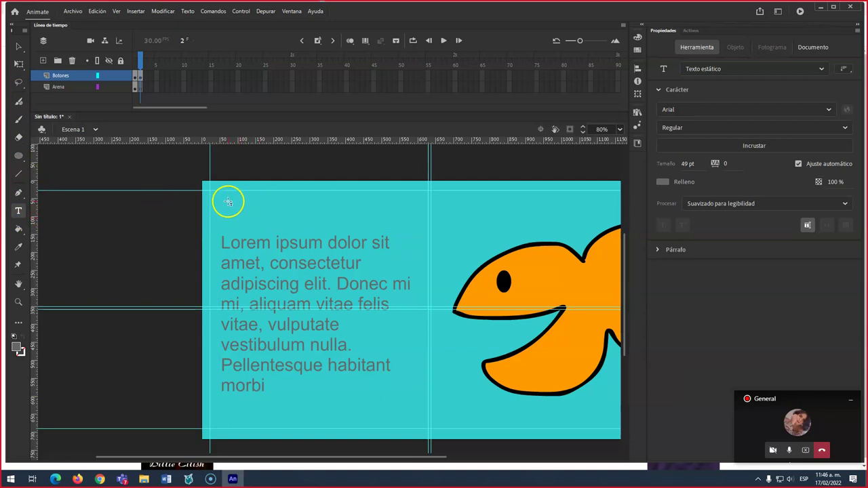
pyautogui.click(224, 200)
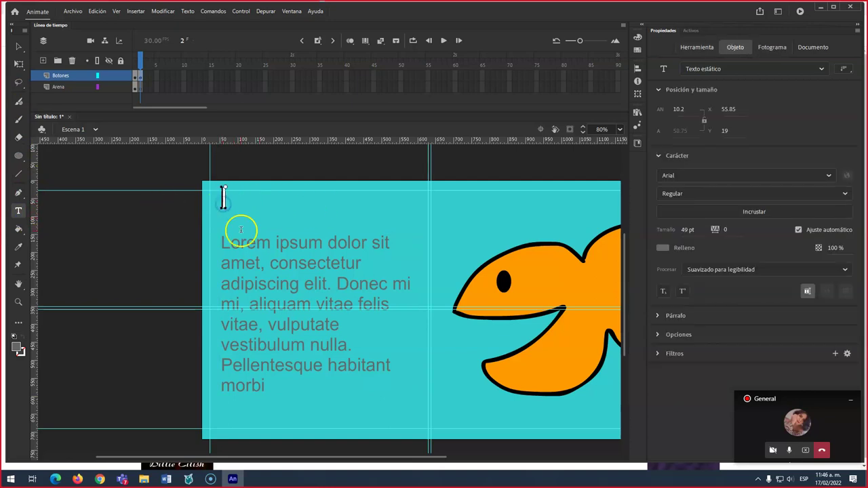
pyautogui.write('Pez naranja')
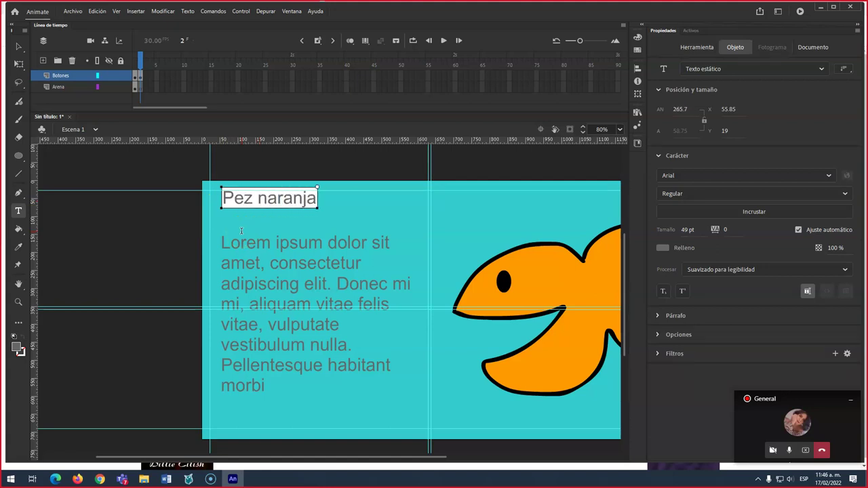
pyautogui.hotkey('ctrl', 'a')
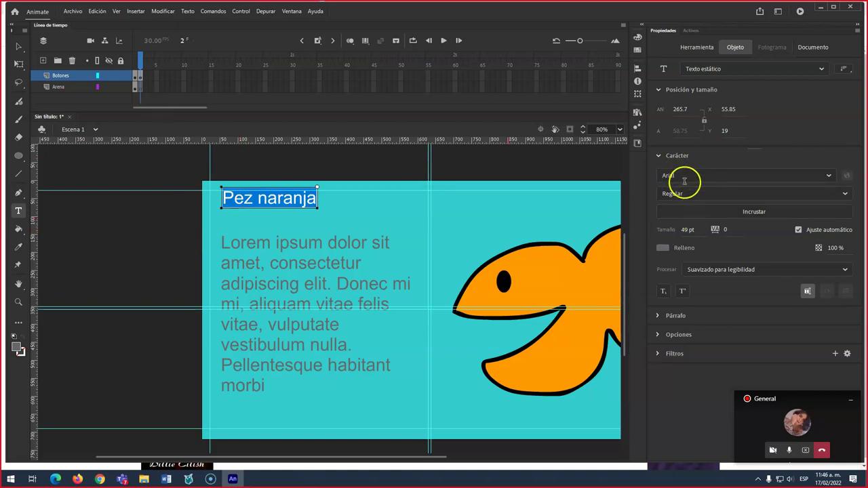
# Change the "Pez naranja" title's font to Bodoni Bk BT
pyautogui.click(828, 176)
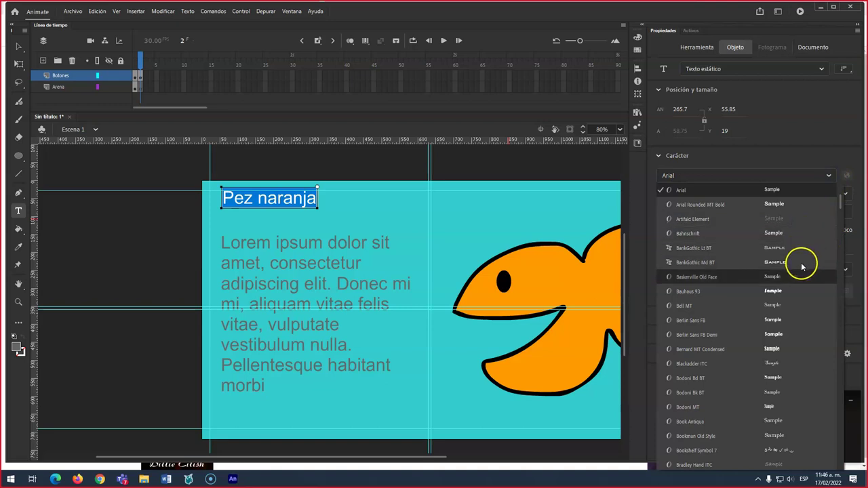
pyautogui.scroll(-2, 787, 309)
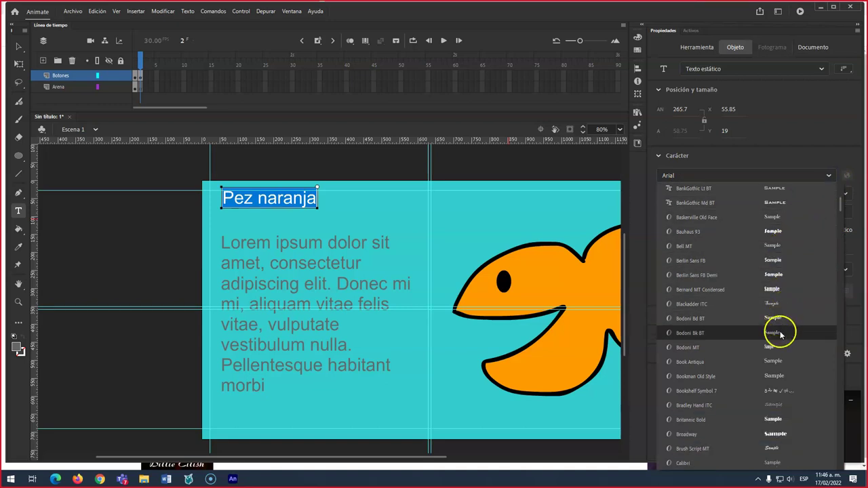
pyautogui.click(781, 333)
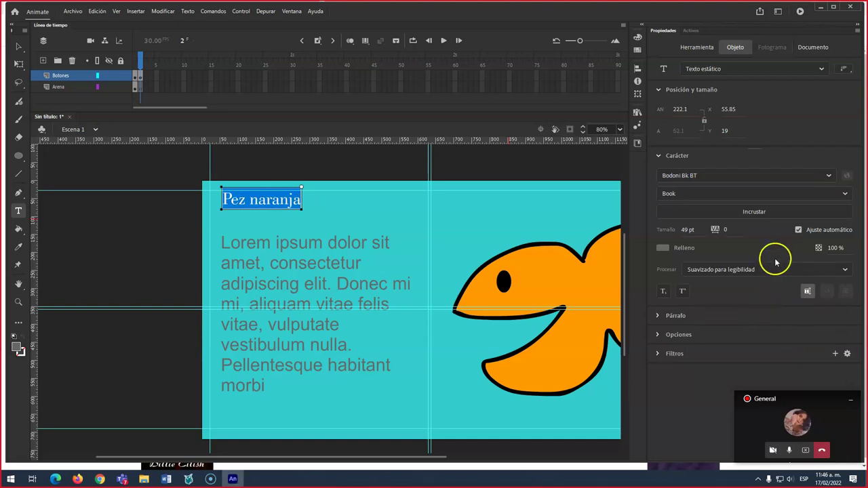
# Change the "Pez naranja" title's font to Gill Sans Ultra Bold
pyautogui.click(757, 270)
pyautogui.click(712, 171)
pyautogui.click(809, 175)
pyautogui.click(826, 176)
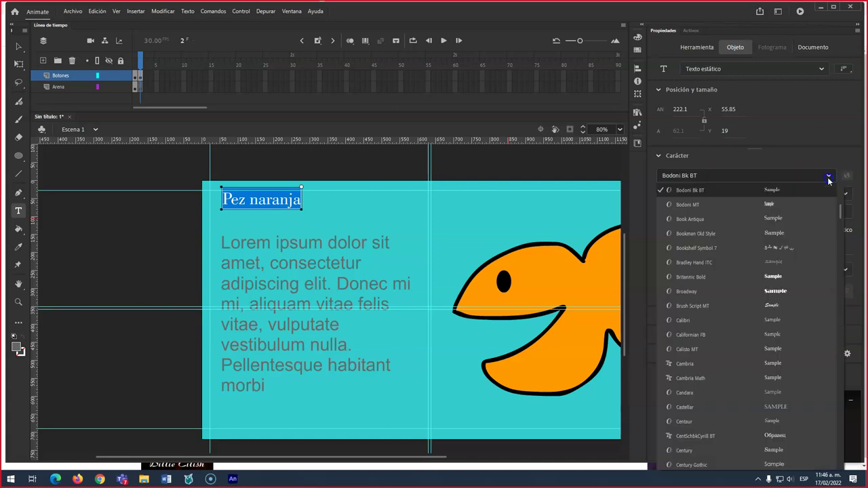
pyautogui.scroll(-3, 807, 305)
pyautogui.scroll(-10, 797, 346)
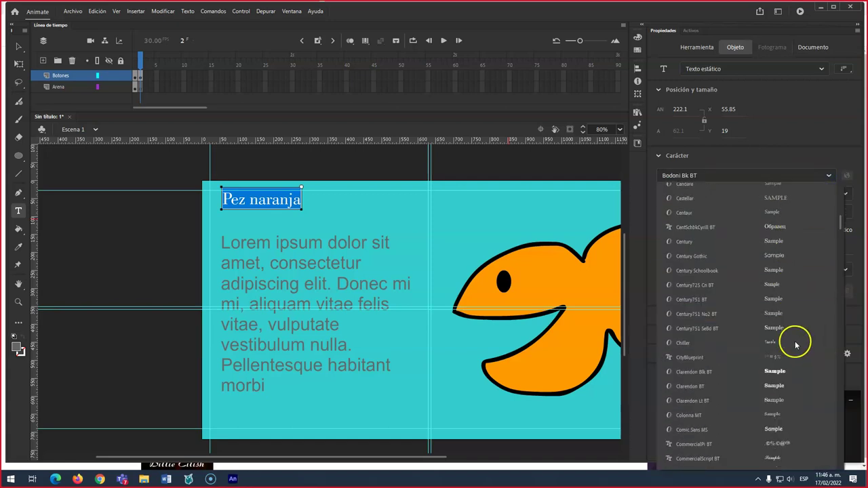
pyautogui.scroll(-10, 795, 340)
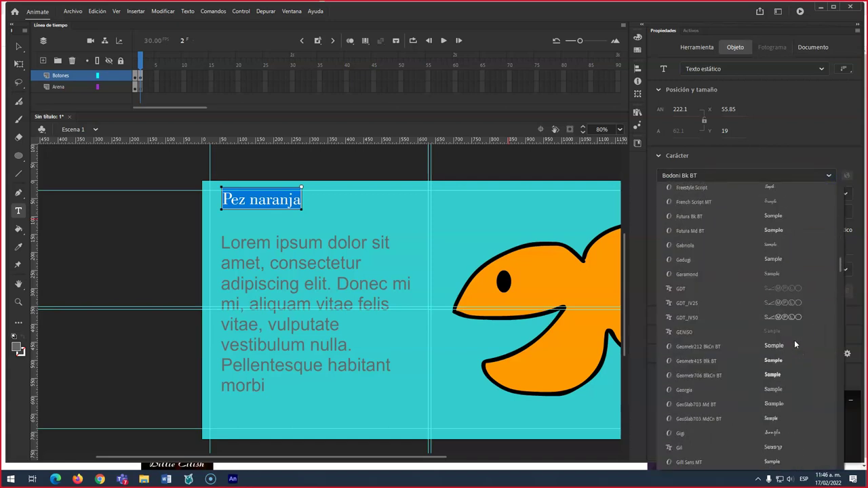
pyautogui.scroll(1, 794, 340)
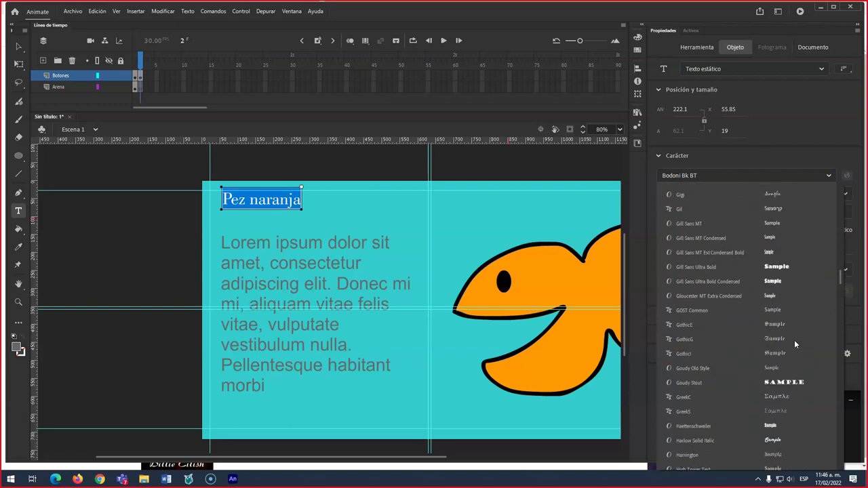
pyautogui.click(778, 266)
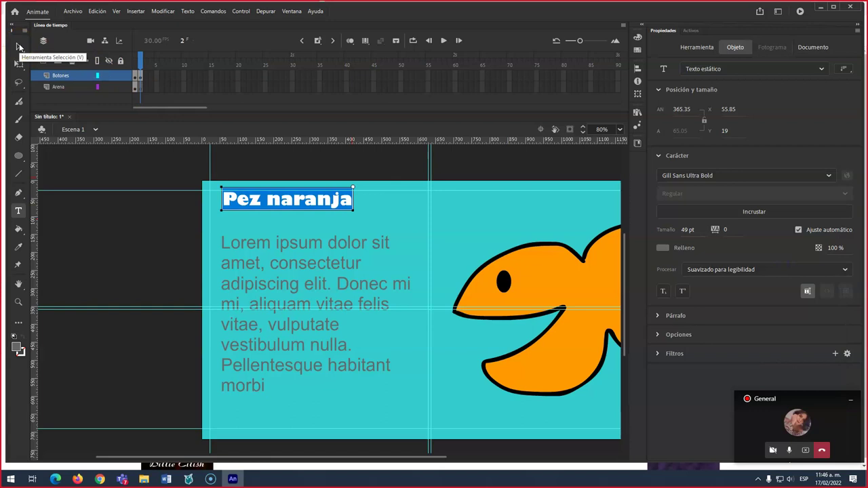
pyautogui.click(19, 47)
# Recolor the whole "Pez naranja" title to light gray and finish editing the text
pyautogui.doubleClick(347, 203)
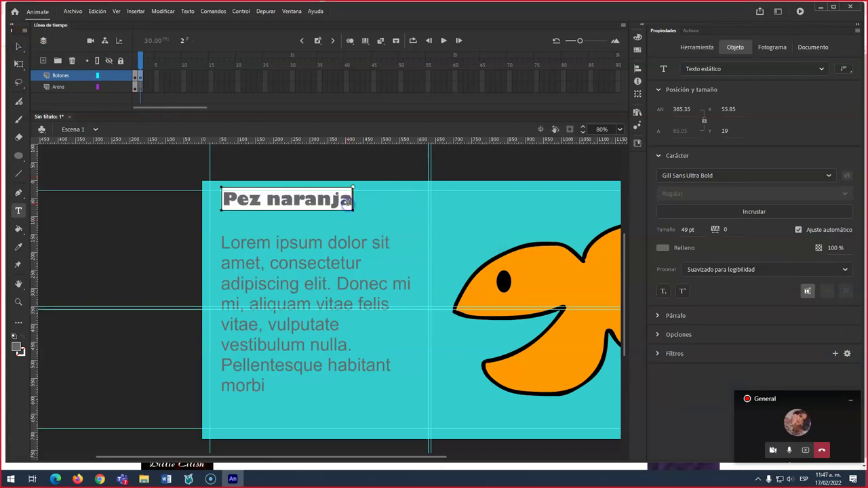
pyautogui.moveTo(347, 203); pyautogui.dragTo(174, 187)
pyautogui.click(664, 249)
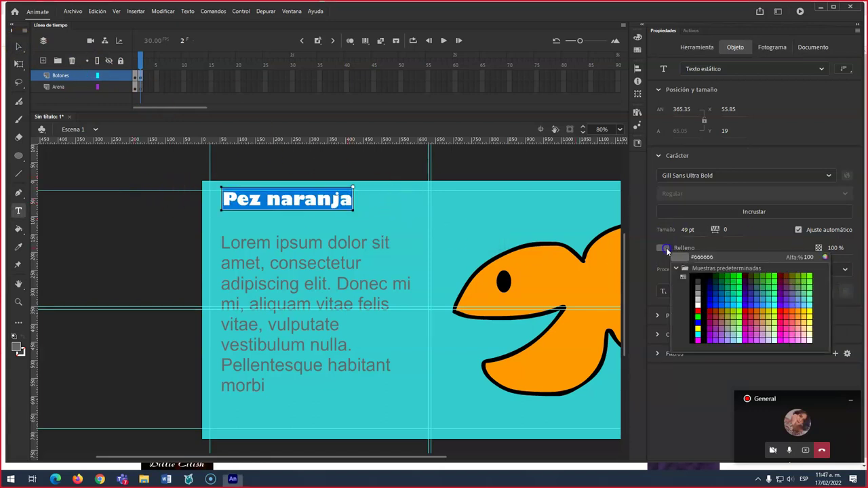
pyautogui.click(699, 304)
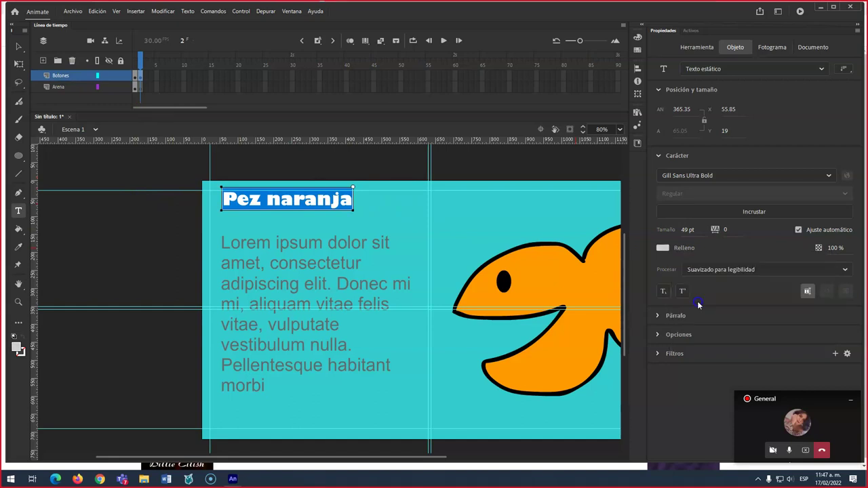
pyautogui.click(18, 45)
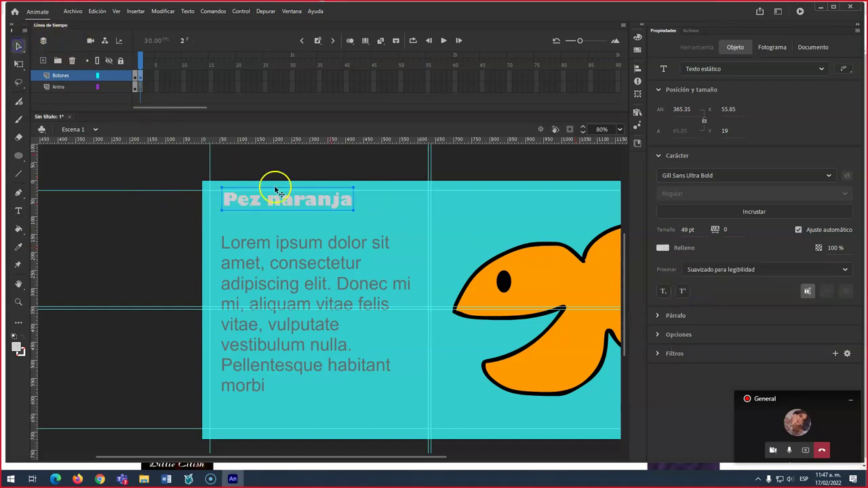
# Recolor the whole "Pez naranja" title to white and finish editing the text
pyautogui.doubleClick(307, 205)
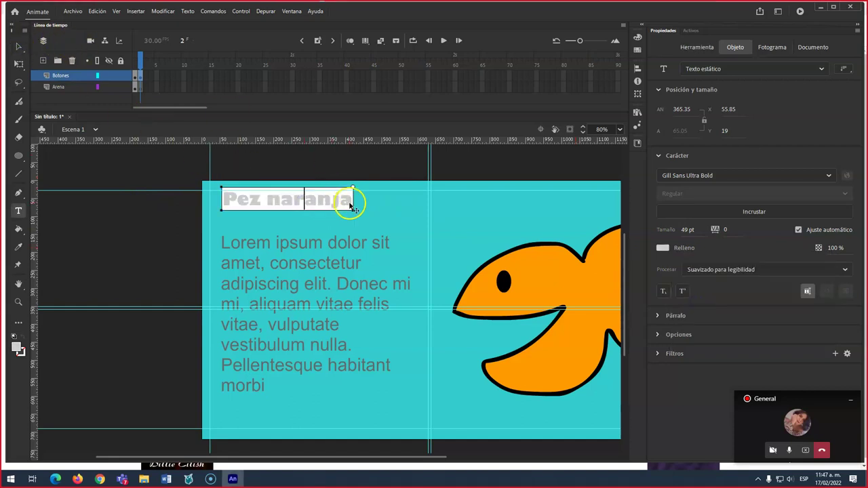
pyautogui.hotkey('ctrl', 'a')
pyautogui.click(662, 248)
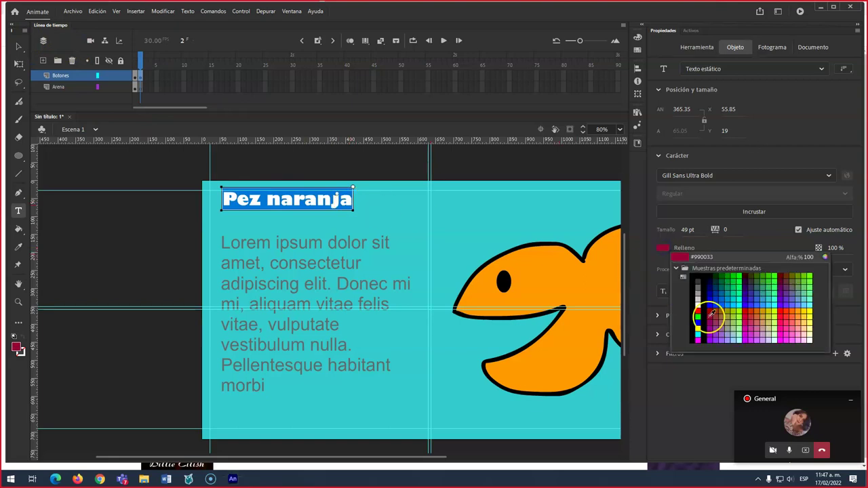
pyautogui.click(699, 303)
pyautogui.click(18, 46)
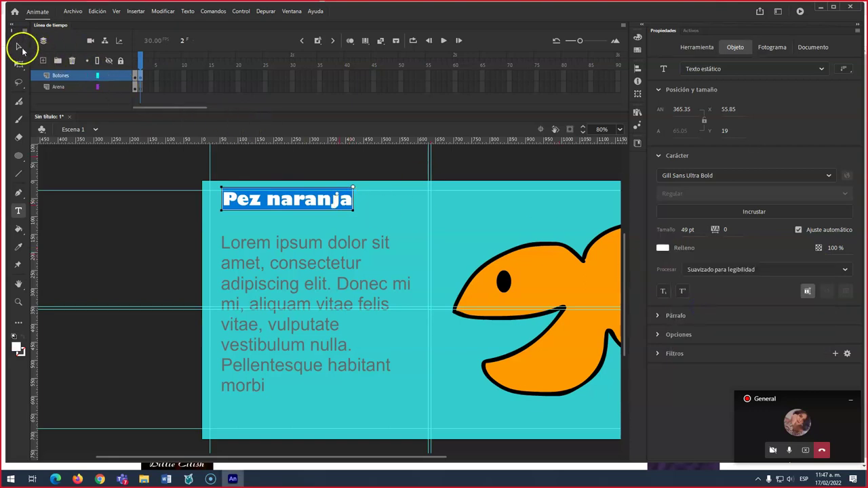
# Enlarge the "Pez naranja" title to 71 pt and place it just above the paragraph at about X 51, Y 43
pyautogui.moveTo(288, 200); pyautogui.dragTo(286, 219)
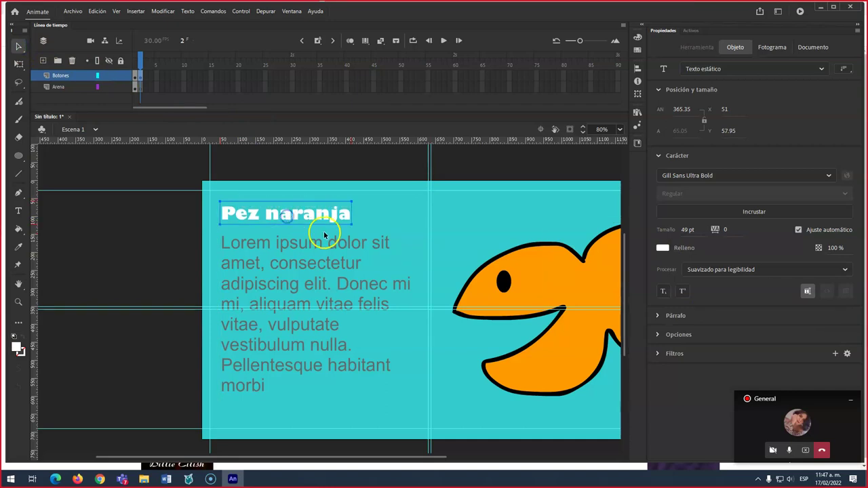
pyautogui.moveTo(686, 231); pyautogui.dragTo(694, 231)
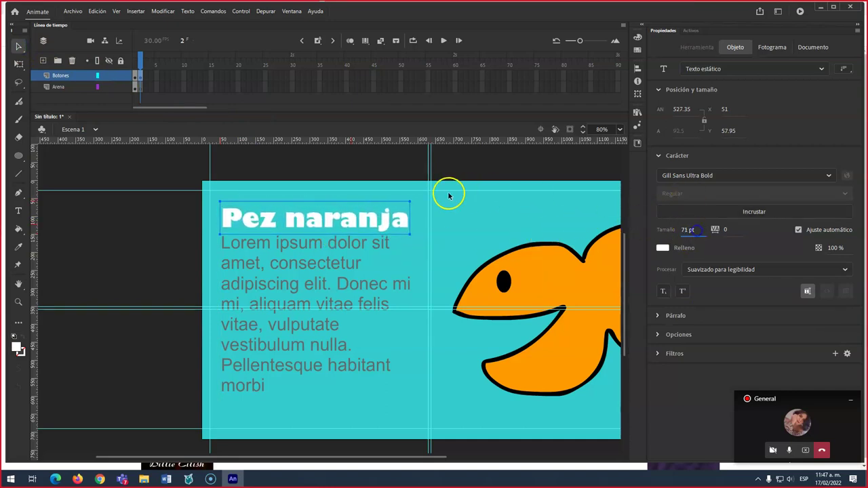
pyautogui.moveTo(367, 221); pyautogui.dragTo(367, 217)
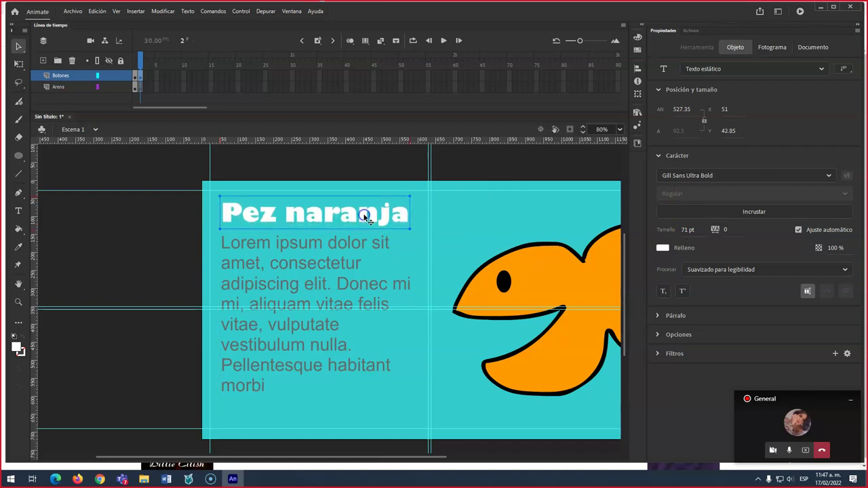
pyautogui.click(433, 245)
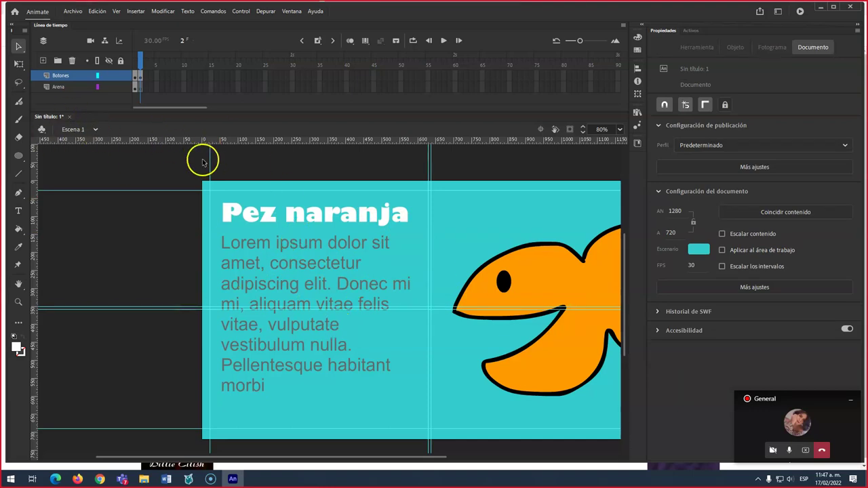
# Test the movie, close the preview, and compare frames 1 and 2 on the timeline
pyautogui.hotkey('ctrl', 'Return')
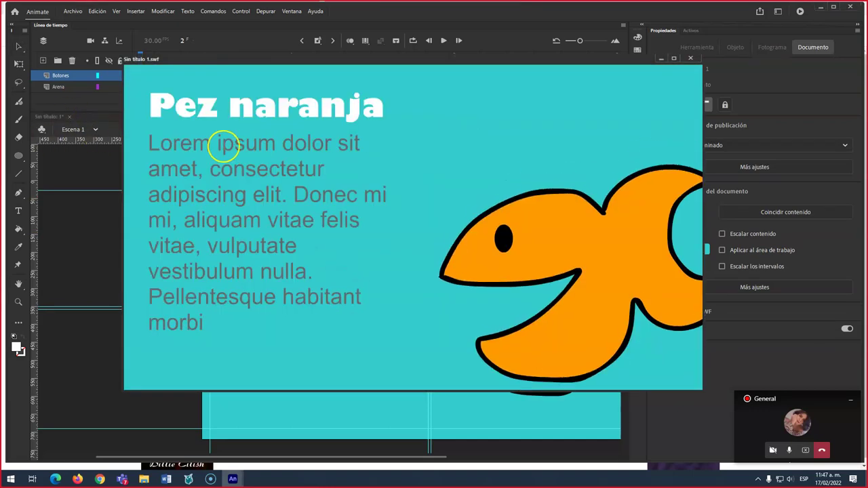
pyautogui.click(690, 58)
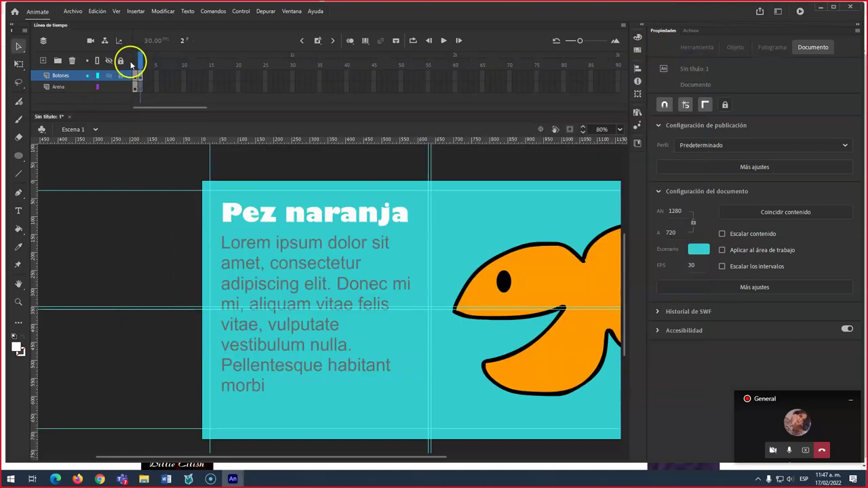
pyautogui.click(136, 59)
pyautogui.click(140, 59)
pyautogui.click(135, 61)
# Open the Actions script editor for frame 1 of the Botones layer and move its window clear of the timeline
pyautogui.click(137, 76)
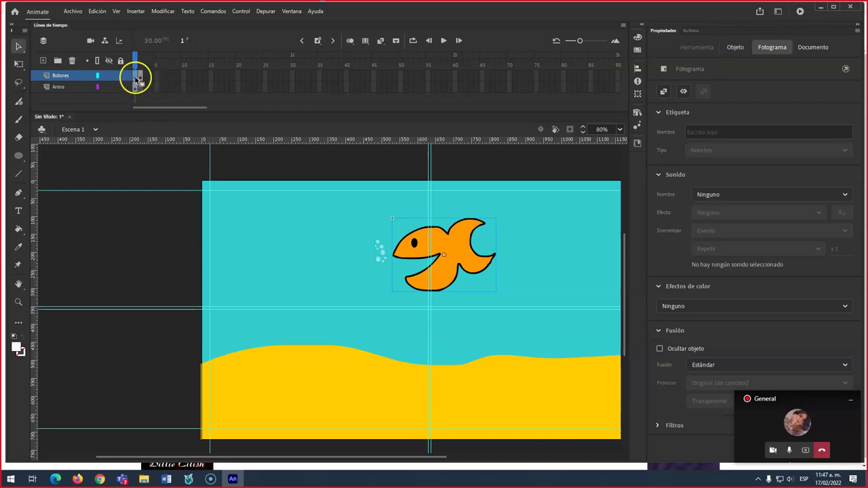
pyautogui.rightClick(136, 79)
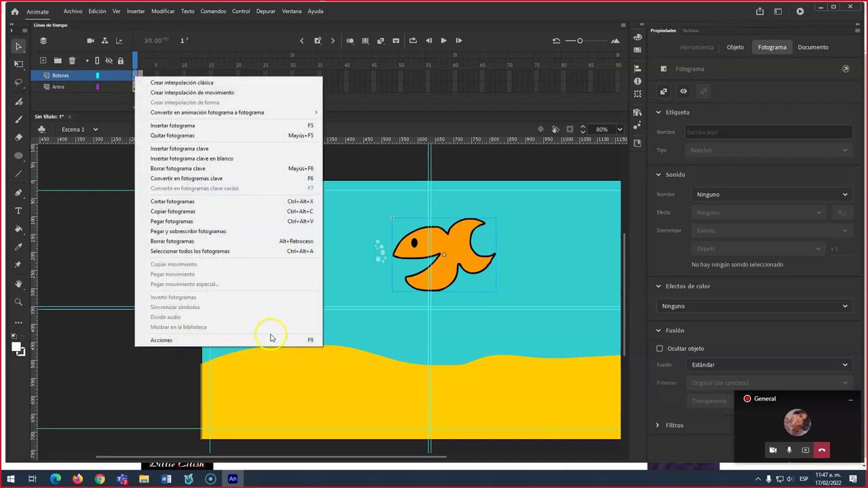
pyautogui.click(307, 341)
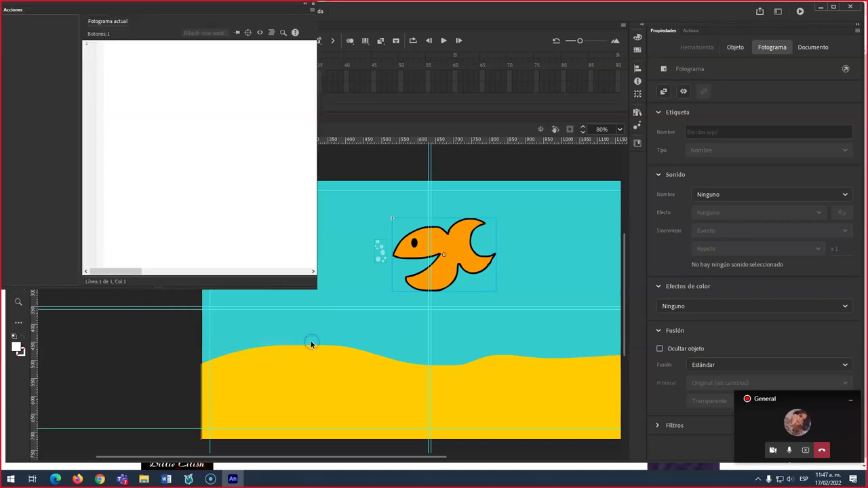
pyautogui.moveTo(139, 10); pyautogui.dragTo(676, 70)
pyautogui.click(701, 96)
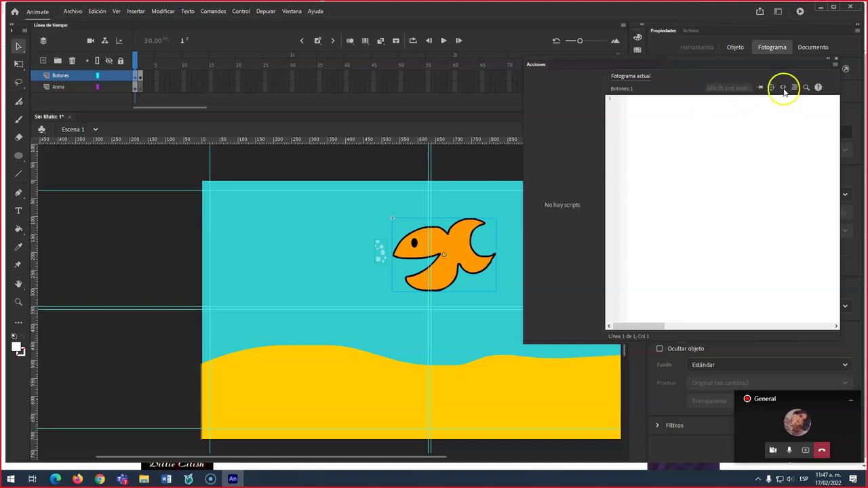
# Add the ActionScript timeline-navigation code snippet "Detener en este fotograma" to frame 1
pyautogui.click(783, 88)
pyautogui.moveTo(612, 239); pyautogui.dragTo(248, 224)
pyautogui.click(75, 253)
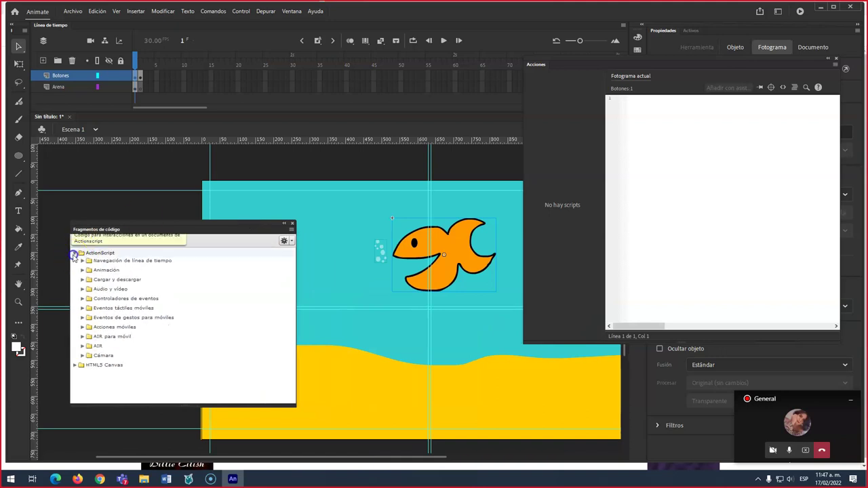
pyautogui.click(97, 254)
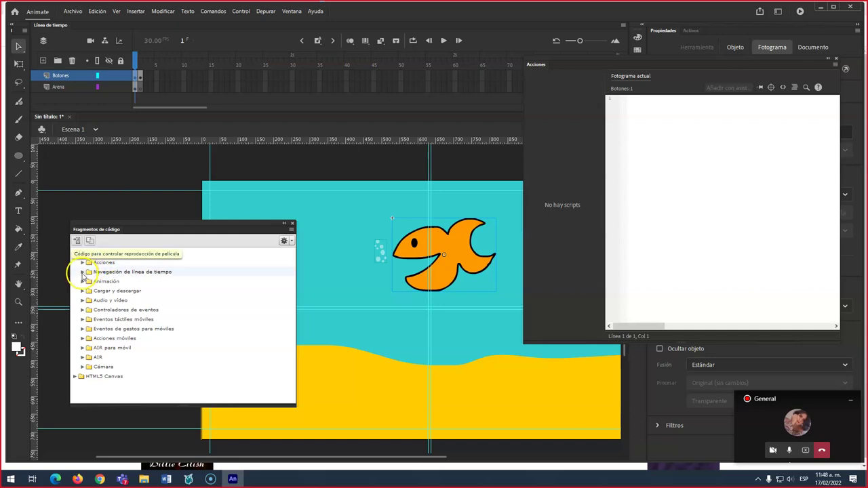
pyautogui.click(82, 272)
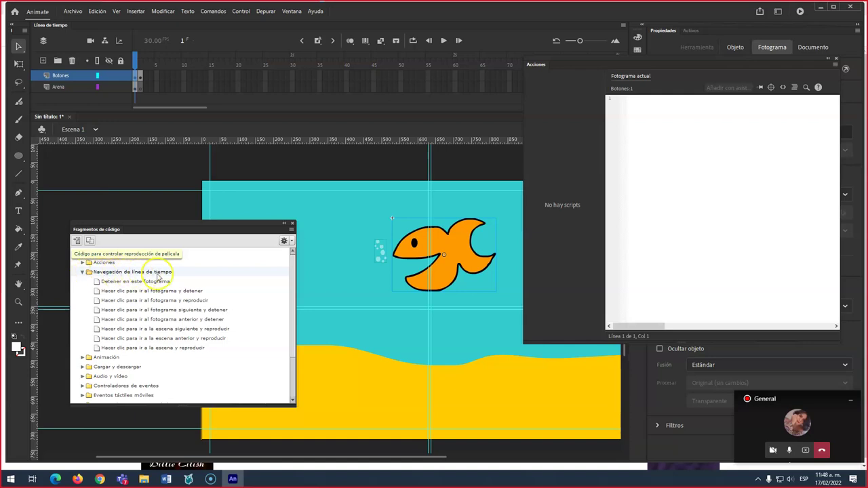
pyautogui.click(123, 284)
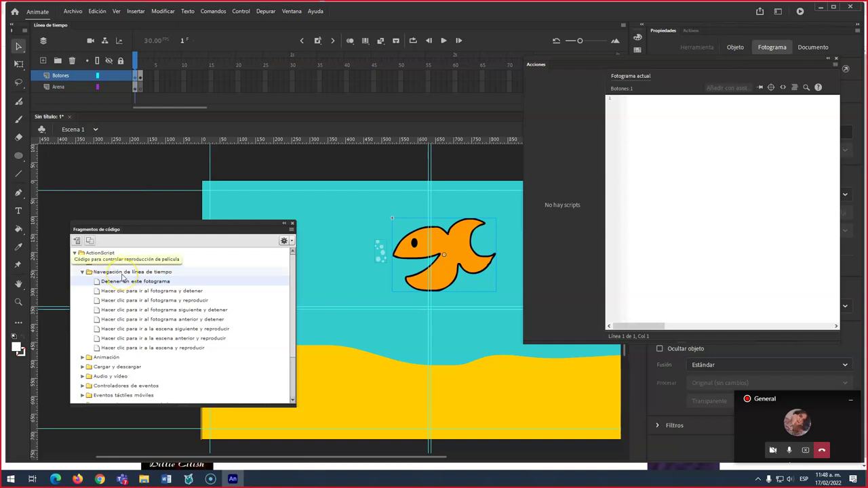
pyautogui.click(122, 281)
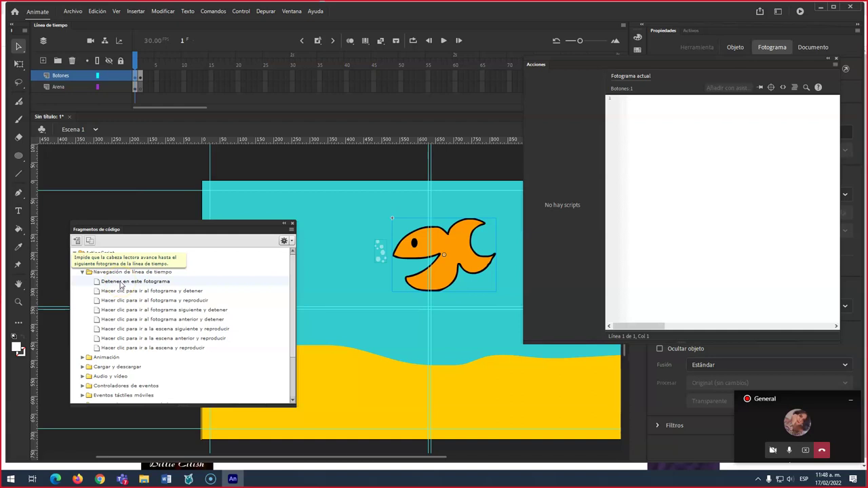
pyautogui.doubleClick(120, 282)
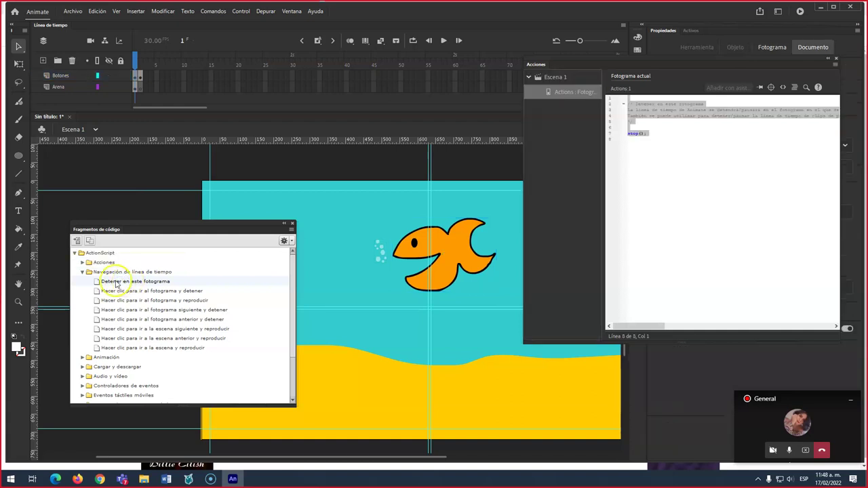
# Enlarge the script text for readability, then reposition and widen the Actions window to show more of the code
pyautogui.click(635, 138)
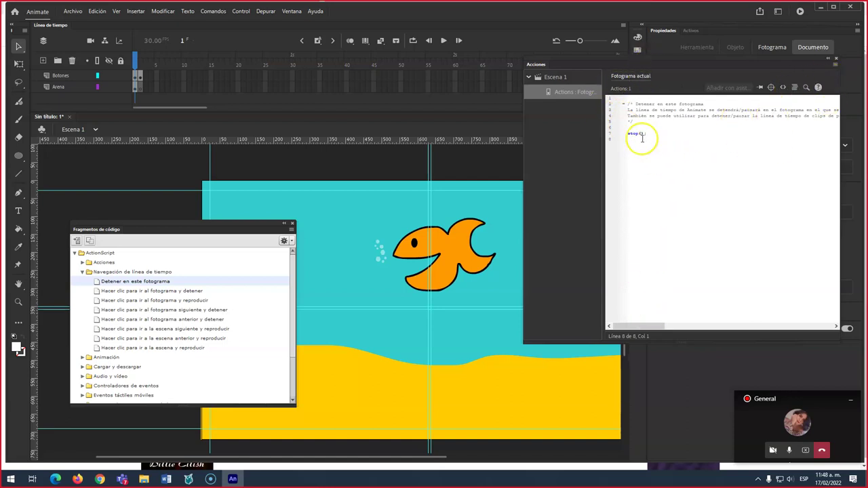
pyautogui.hotkey('ctrl', 'a')
pyautogui.hotkey('ctrl', '=')
pyautogui.hotkey('ctrl', '=')
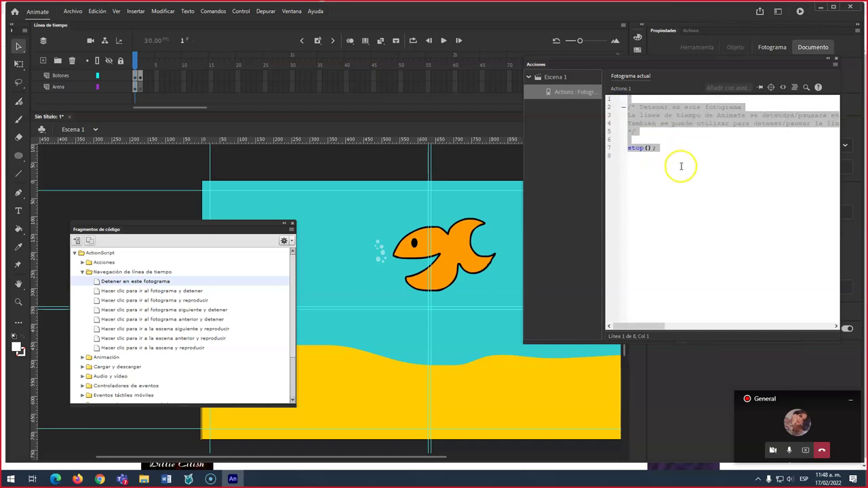
pyautogui.hotkey('ctrl', '=')
pyautogui.hotkey('ctrl', '=')
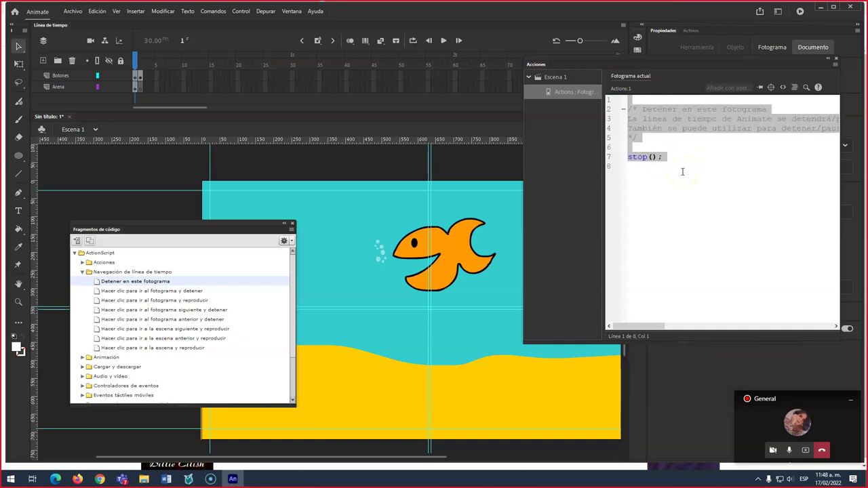
pyautogui.hotkey('ctrl', '-')
pyautogui.moveTo(680, 73); pyautogui.dragTo(518, 79)
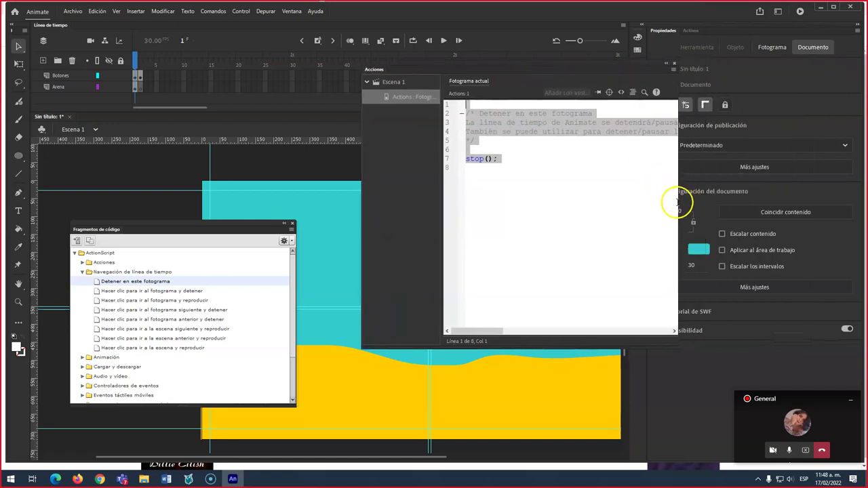
pyautogui.moveTo(677, 202); pyautogui.dragTo(816, 198)
pyautogui.click(542, 133)
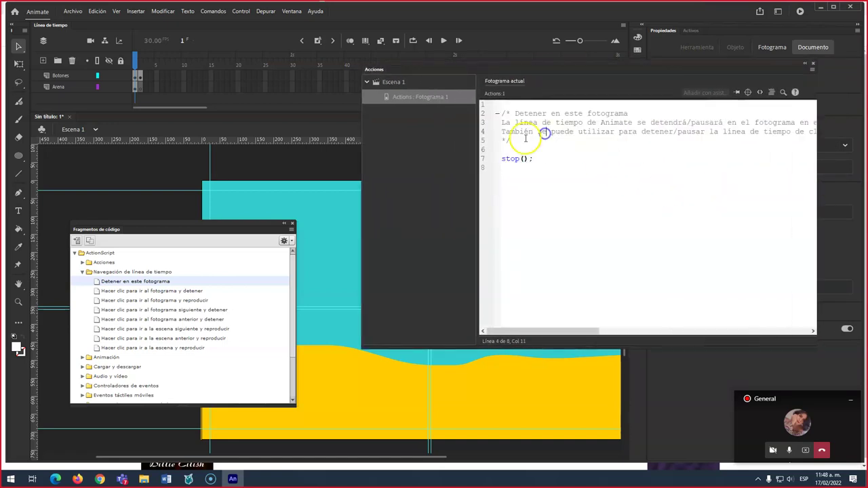
# Examine the snippet's comment block and the parts of its stop(); instruction
pyautogui.click(505, 113)
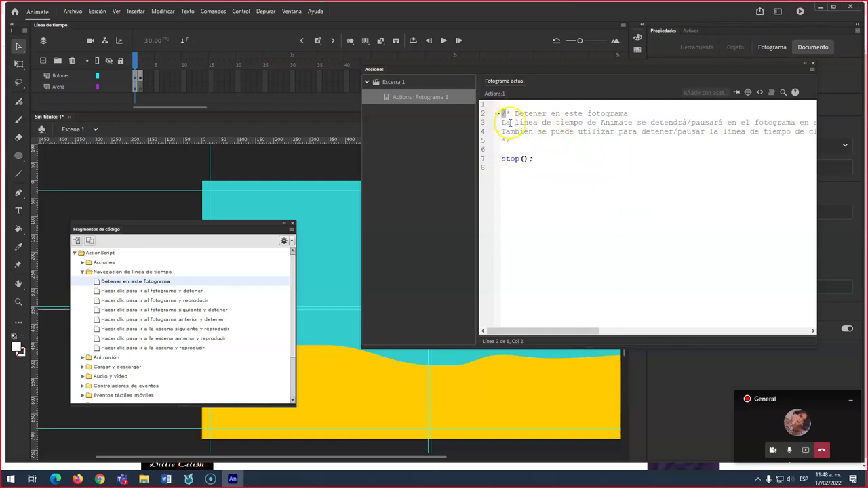
pyautogui.moveTo(524, 113); pyautogui.dragTo(607, 115)
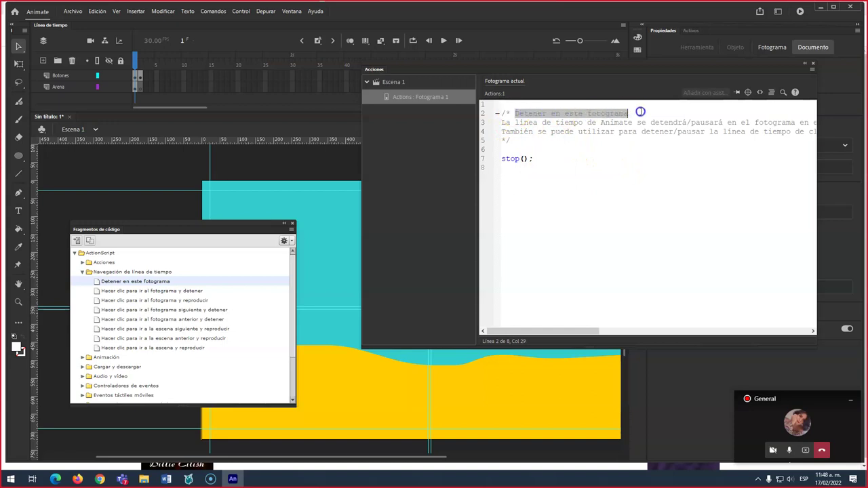
pyautogui.click(540, 126)
pyautogui.moveTo(502, 122); pyautogui.dragTo(668, 121)
pyautogui.moveTo(724, 120); pyautogui.dragTo(427, 116)
pyautogui.moveTo(537, 159); pyautogui.dragTo(713, 131)
pyautogui.click(519, 134)
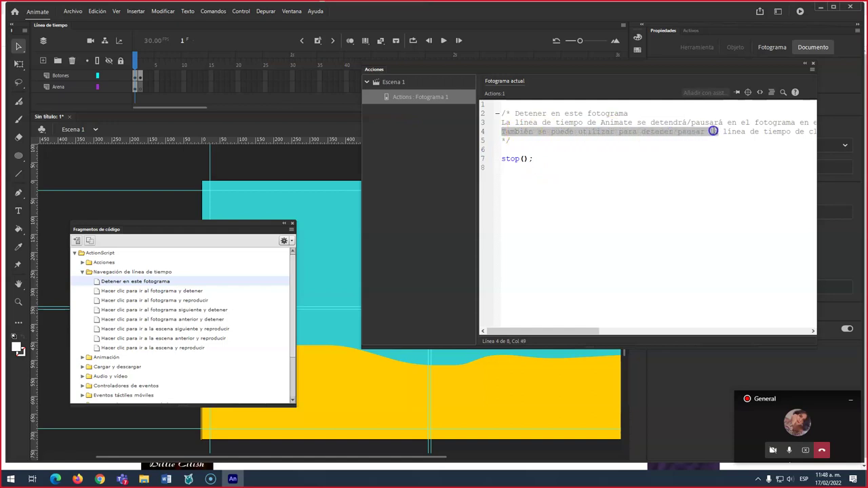
pyautogui.moveTo(781, 131); pyautogui.dragTo(467, 125)
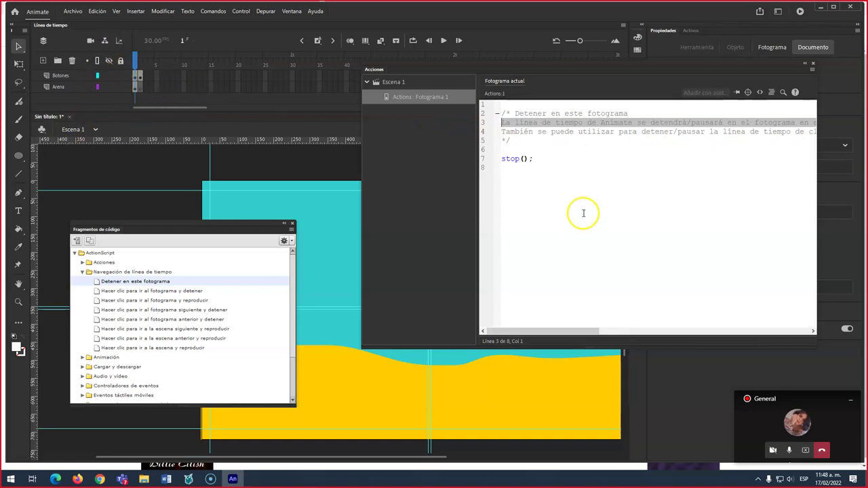
pyautogui.click(556, 185)
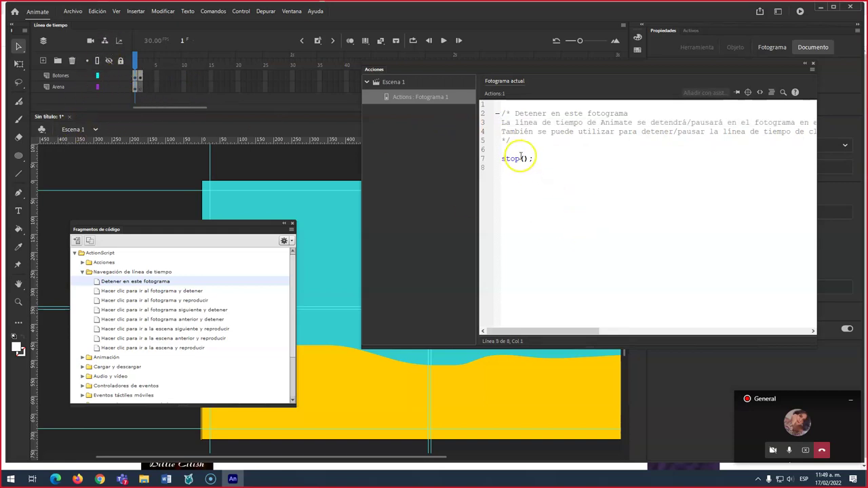
pyautogui.click(533, 229)
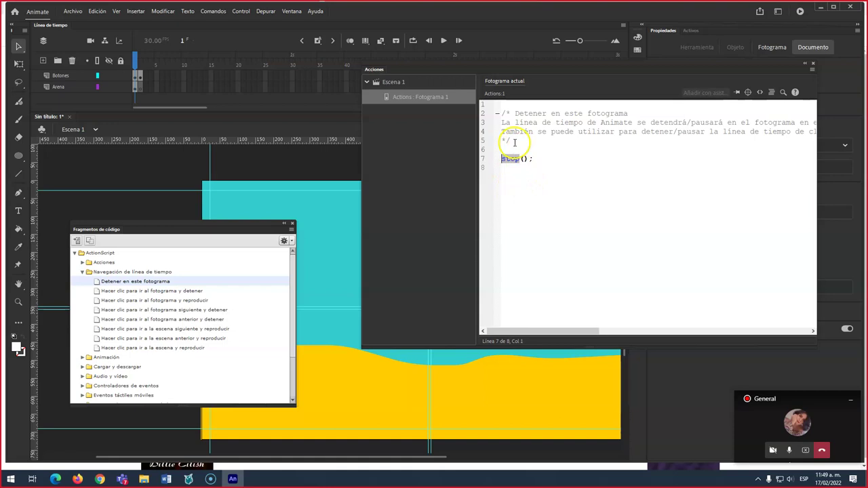
pyautogui.click(514, 169)
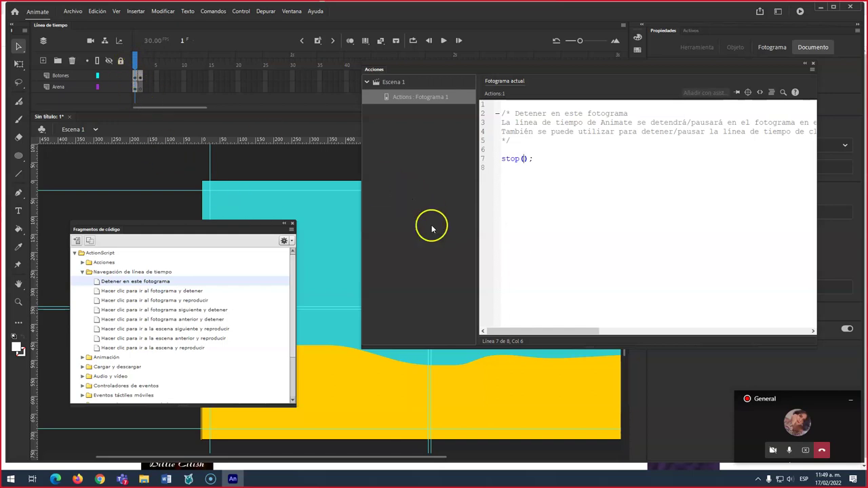
pyautogui.write('1')
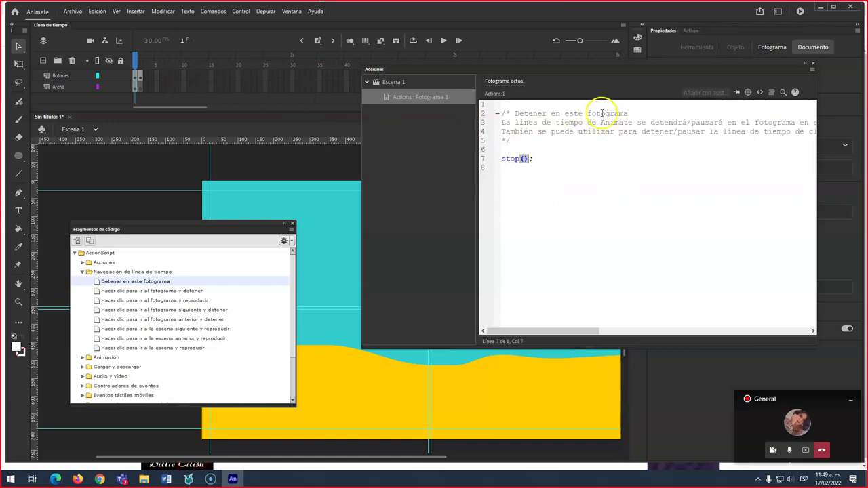
pyautogui.click(530, 159)
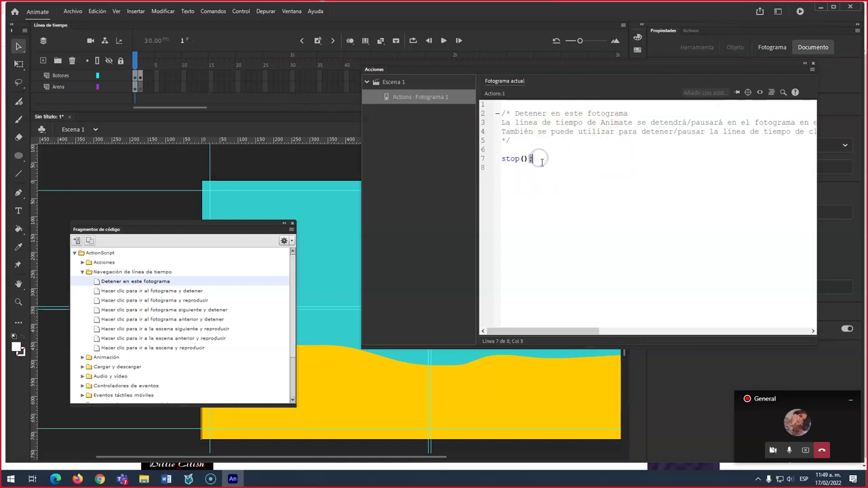
# Test the movie with the stop script and move the preview window clear of the timeline
pyautogui.click(605, 210)
pyautogui.hotkey('ctrl', 'Return')
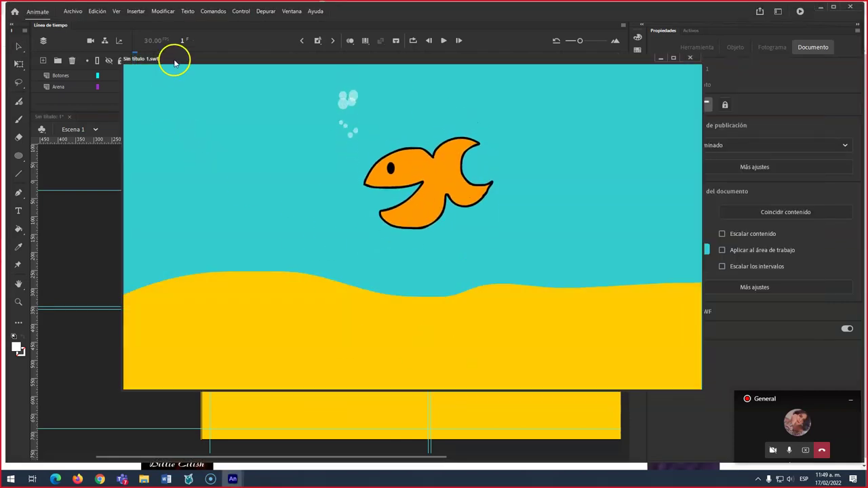
pyautogui.moveTo(174, 58); pyautogui.dragTo(254, 115)
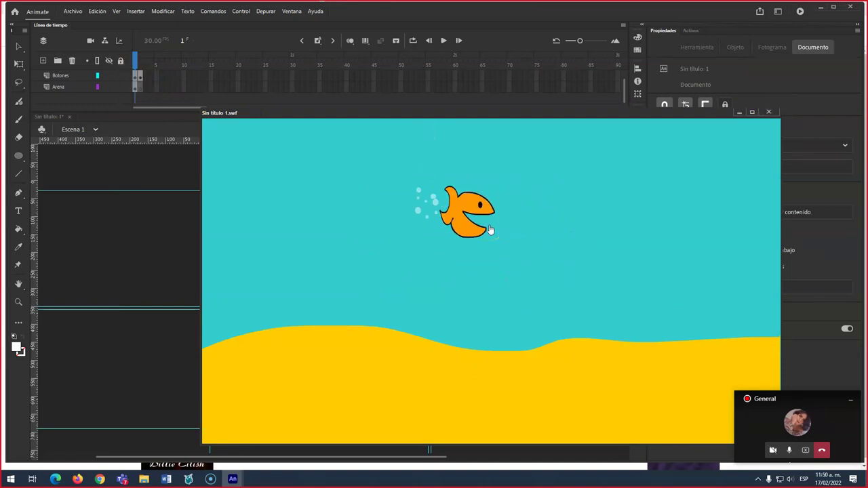
# Close the movie preview and move the code-snippets and Actions windows clear of the fish and its instance properties
pyautogui.click(769, 112)
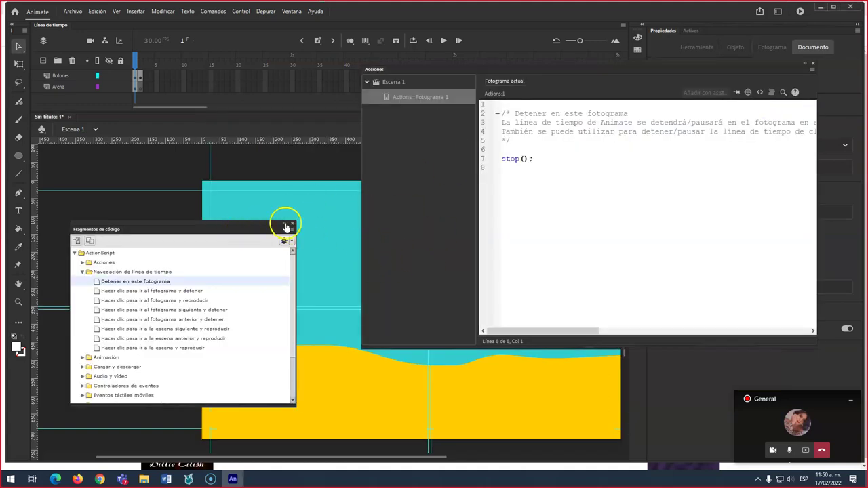
pyautogui.moveTo(202, 217); pyautogui.dragTo(147, 274)
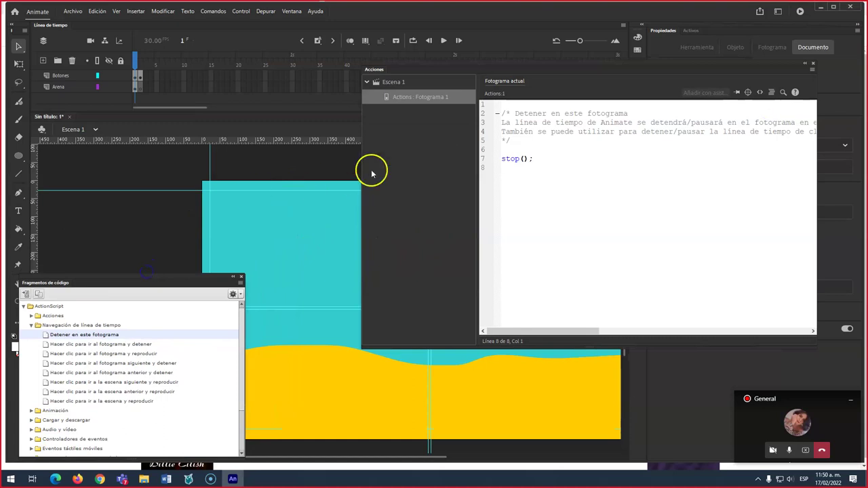
pyautogui.moveTo(417, 68); pyautogui.dragTo(551, 153)
pyautogui.click(324, 225)
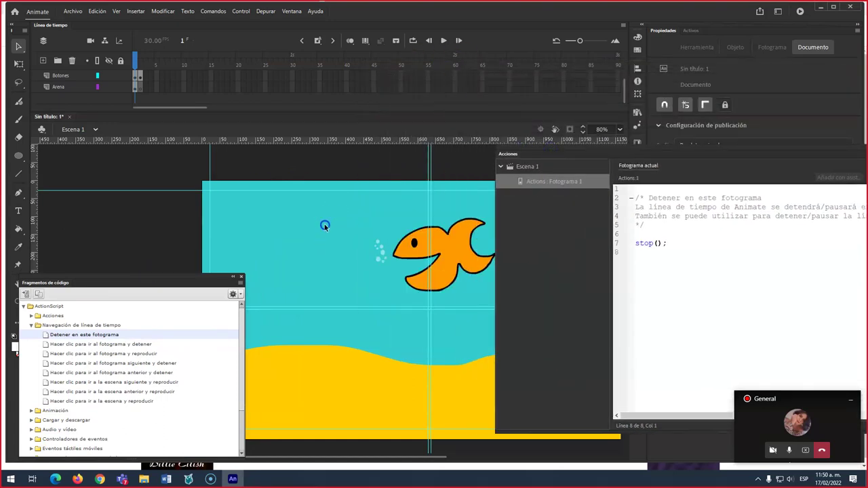
pyautogui.click(421, 257)
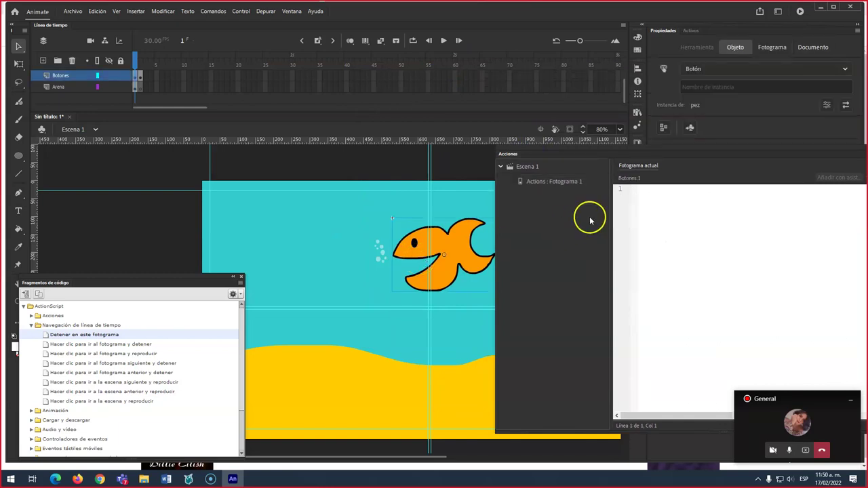
pyautogui.moveTo(603, 155); pyautogui.dragTo(632, 254)
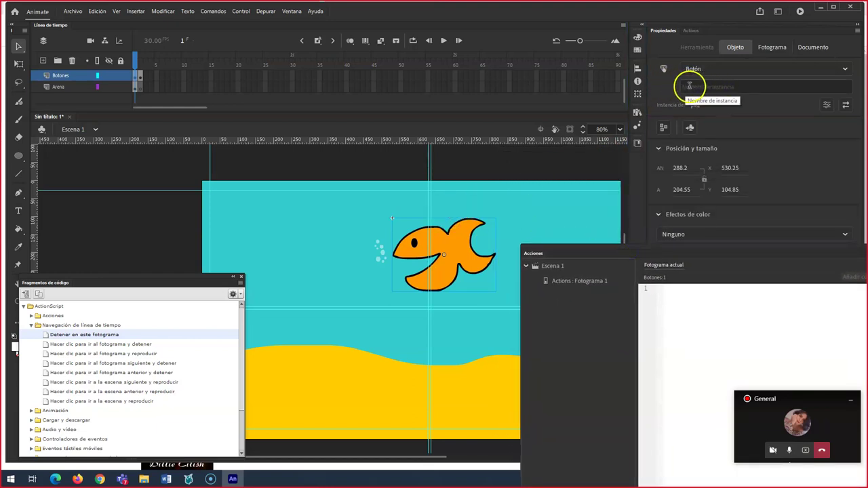
# Give the fish button on frame 1 the instance name Pez_naranja
pyautogui.click(696, 87)
pyautogui.click(21, 46)
pyautogui.click(291, 230)
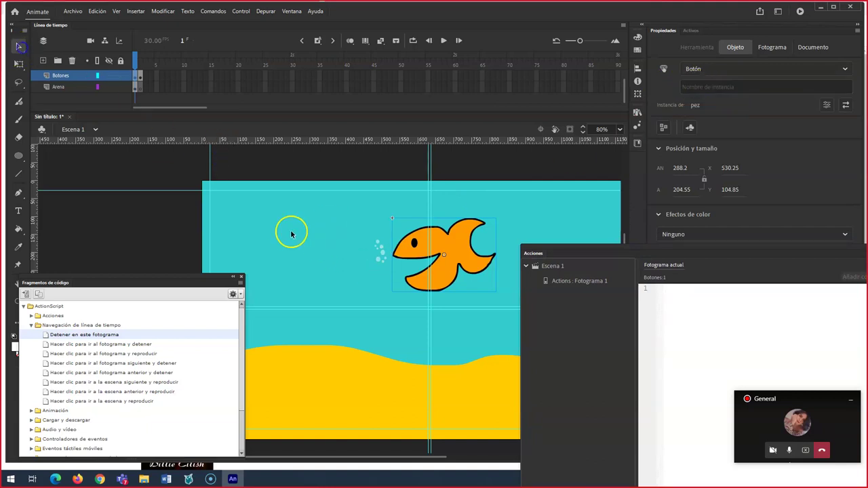
pyautogui.click(468, 237)
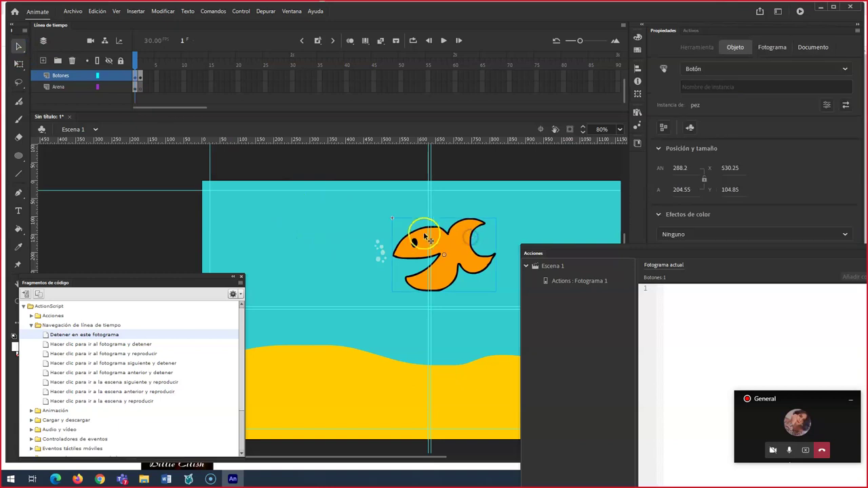
pyautogui.click(683, 86)
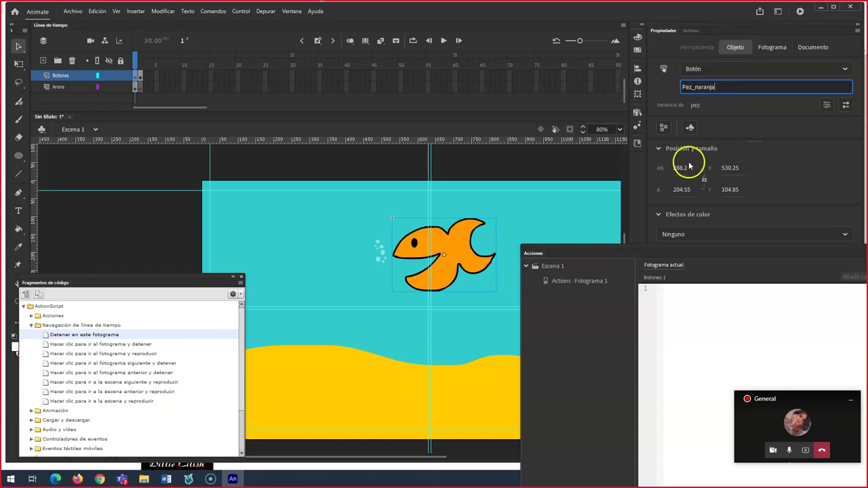
# Rearrange the floating windows and apply the "Hacer clic para ir al fotograma y detener" snippet to the Pez_naranja button
pyautogui.moveTo(569, 247); pyautogui.dragTo(578, 241)
pyautogui.moveTo(148, 277); pyautogui.dragTo(171, 175)
pyautogui.click(219, 270)
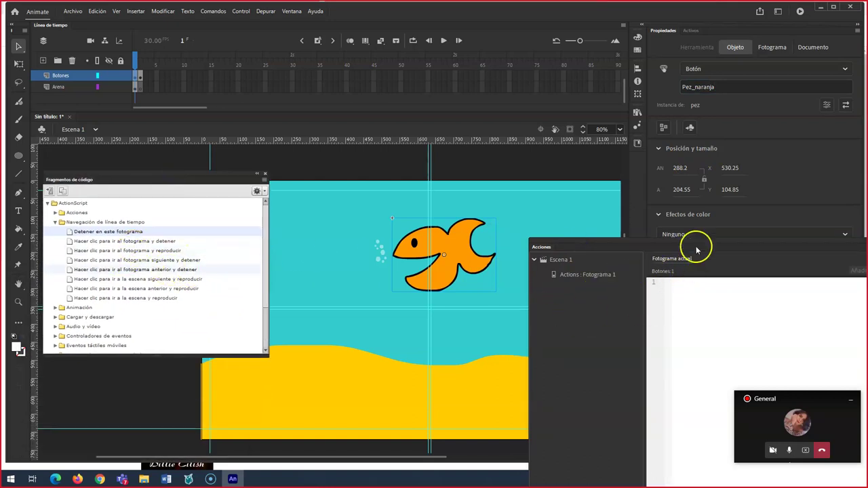
pyautogui.moveTo(695, 243); pyautogui.dragTo(414, 365)
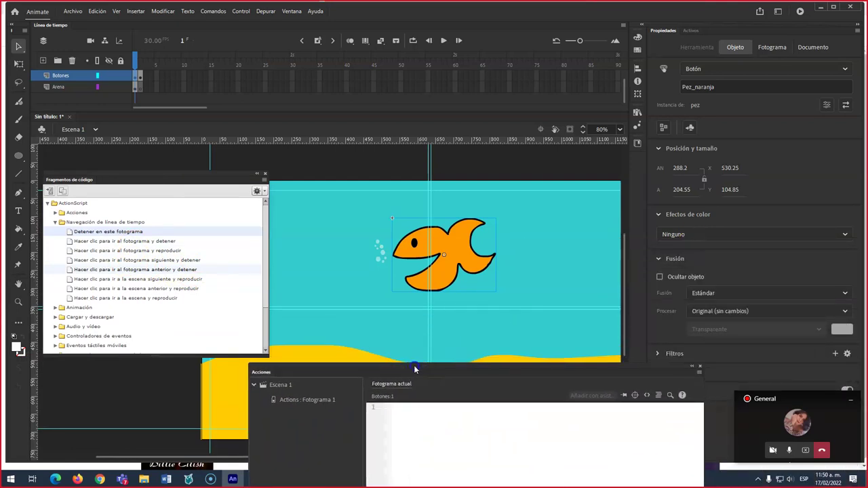
pyautogui.click(105, 242)
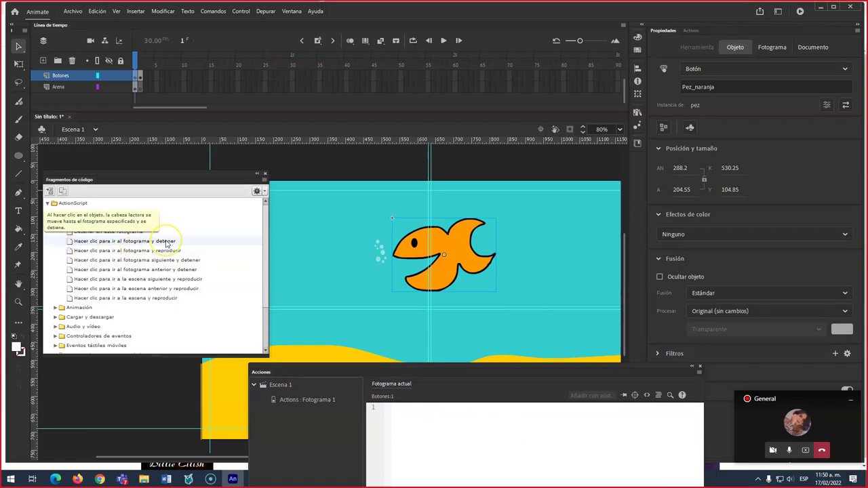
pyautogui.moveTo(167, 245); pyautogui.dragTo(139, 60)
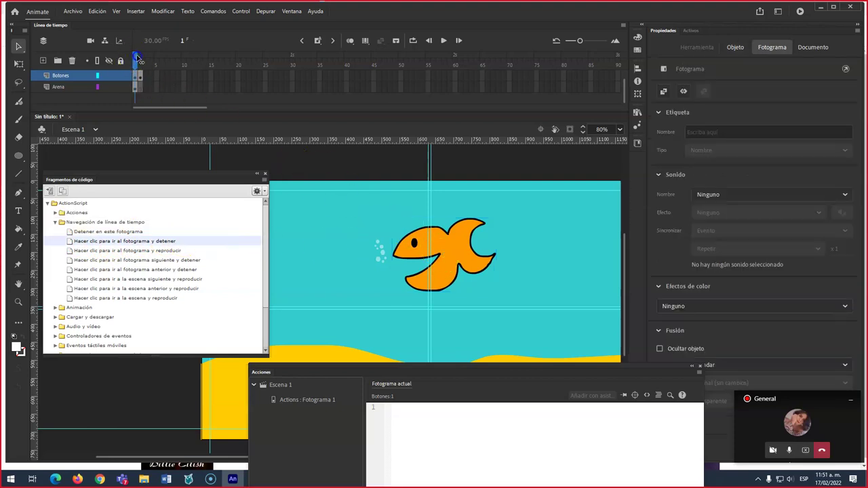
pyautogui.click(139, 60)
pyautogui.click(354, 203)
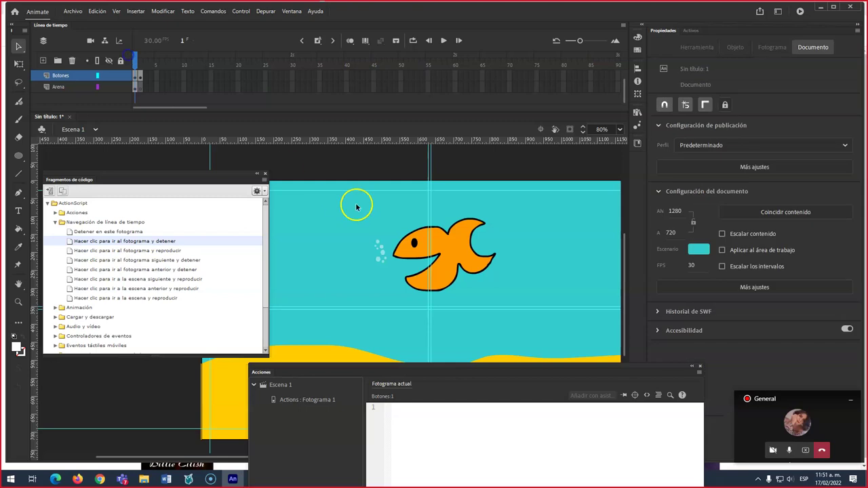
pyautogui.click(410, 248)
pyautogui.doubleClick(112, 244)
# Move the Actions window over the stage and widen it to show more of the click-handler code
pyautogui.click(432, 372)
pyautogui.moveTo(433, 370); pyautogui.dragTo(323, 117)
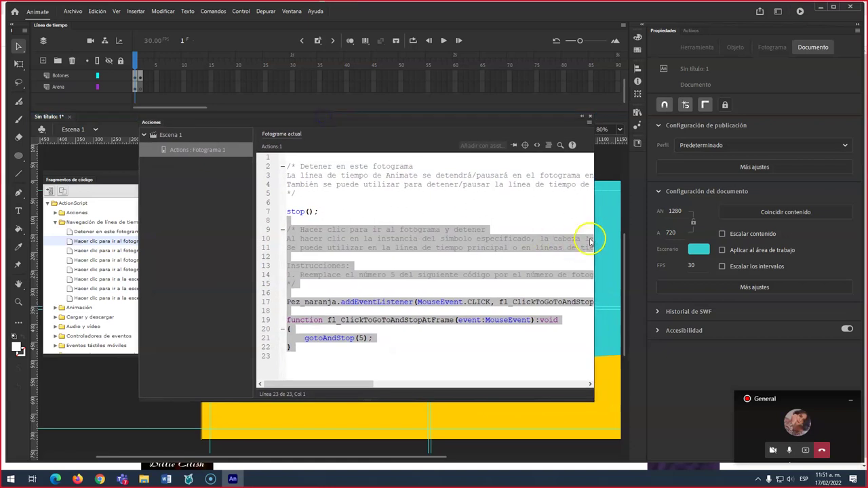
pyautogui.moveTo(593, 227); pyautogui.dragTo(739, 228)
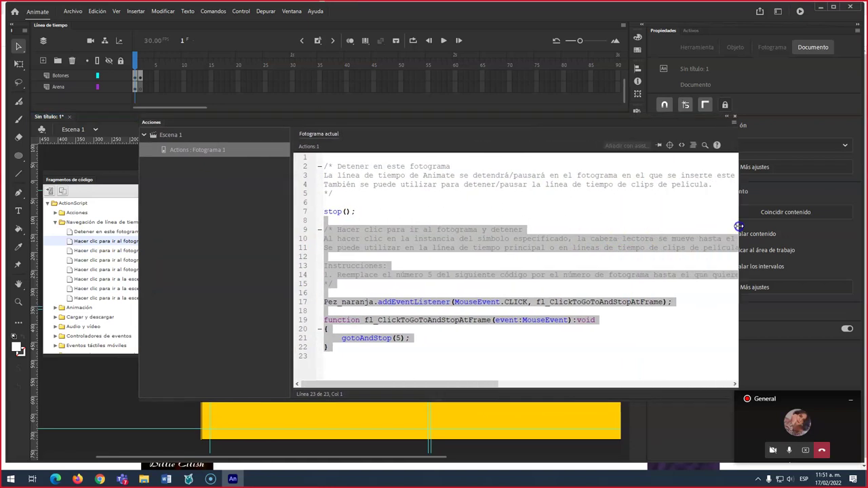
pyautogui.click(398, 135)
# Read the snippet's instructions and set the gotoAndStop target frame to 2
pyautogui.click(395, 248)
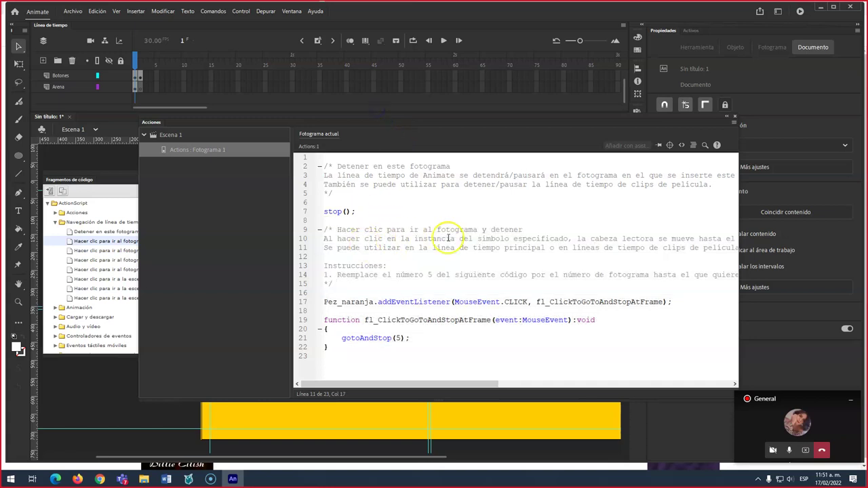
pyautogui.moveTo(470, 383); pyautogui.dragTo(437, 379)
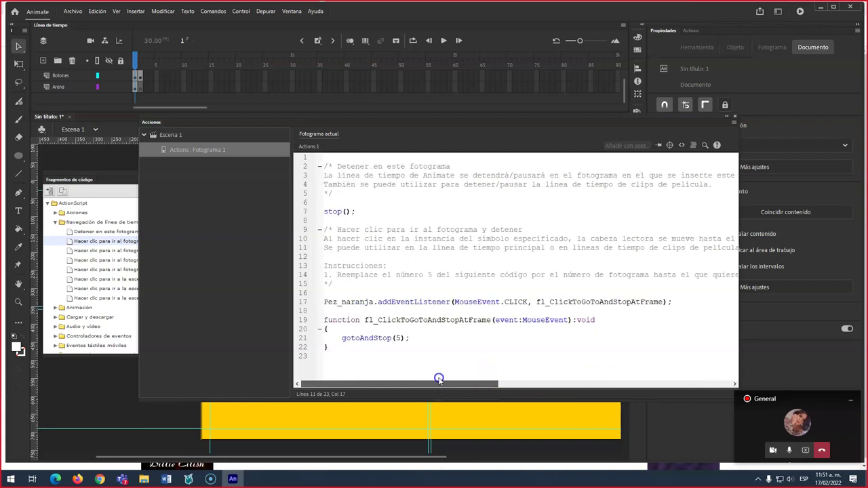
pyautogui.hscroll(3, 494, 368)
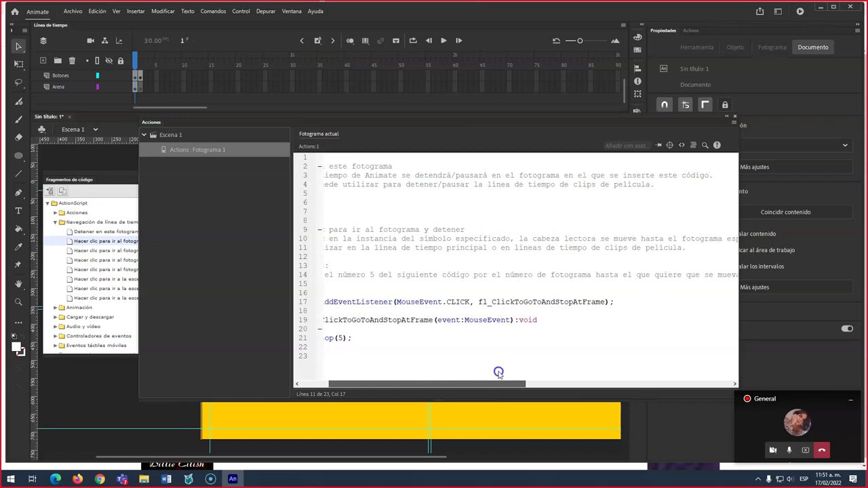
pyautogui.hscroll(-3, 492, 371)
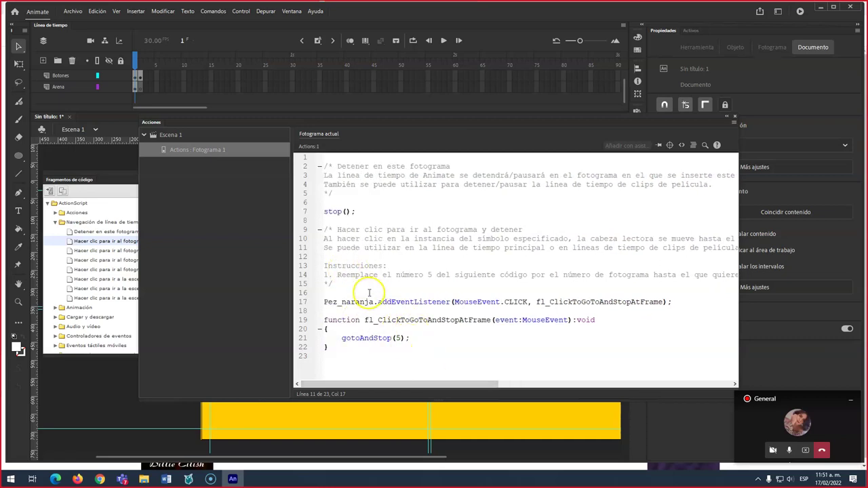
pyautogui.moveTo(335, 275); pyautogui.dragTo(626, 283)
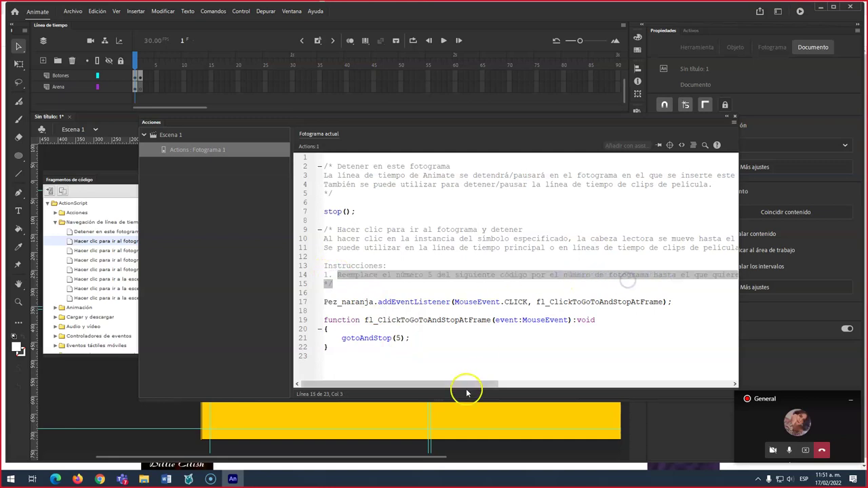
pyautogui.moveTo(470, 384)
pyautogui.mouseDown()
pyautogui.moveTo(620, 382)
pyautogui.moveTo(682, 392)
pyautogui.moveTo(472, 381)
pyautogui.mouseUp()
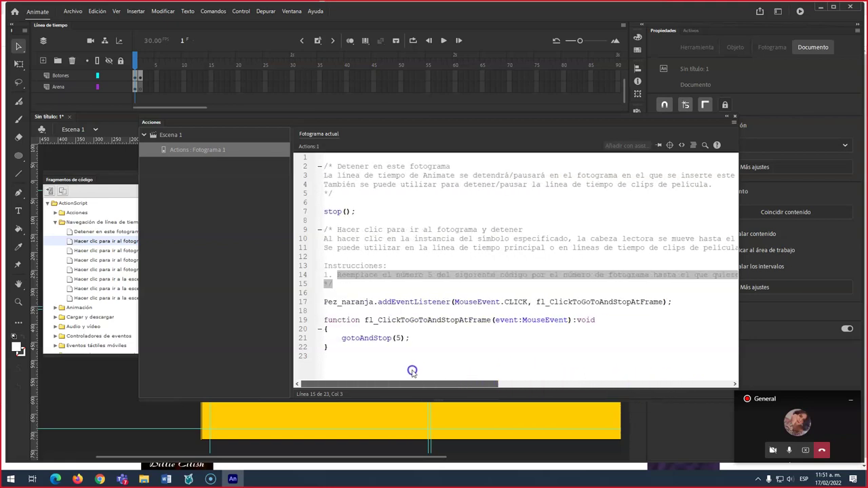
pyautogui.doubleClick(398, 337)
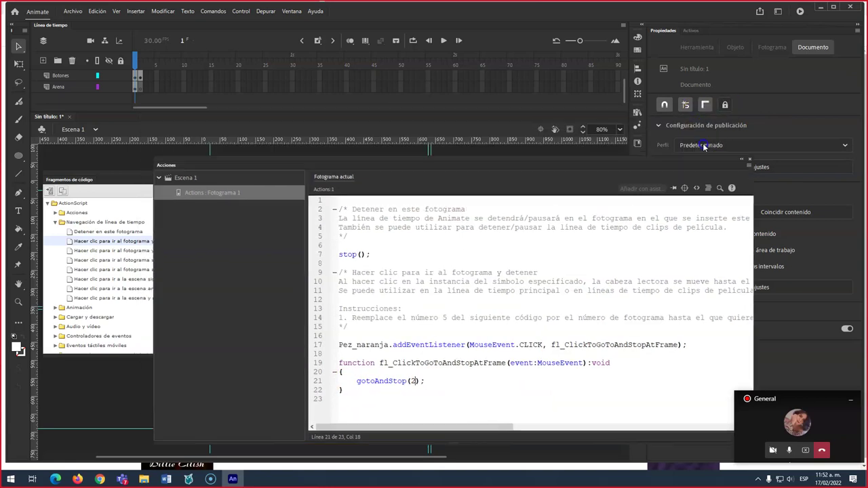
# Test the movie by activating the fish button and trying the information frame's text, then close the preview
pyautogui.moveTo(480, 186); pyautogui.dragTo(586, 382)
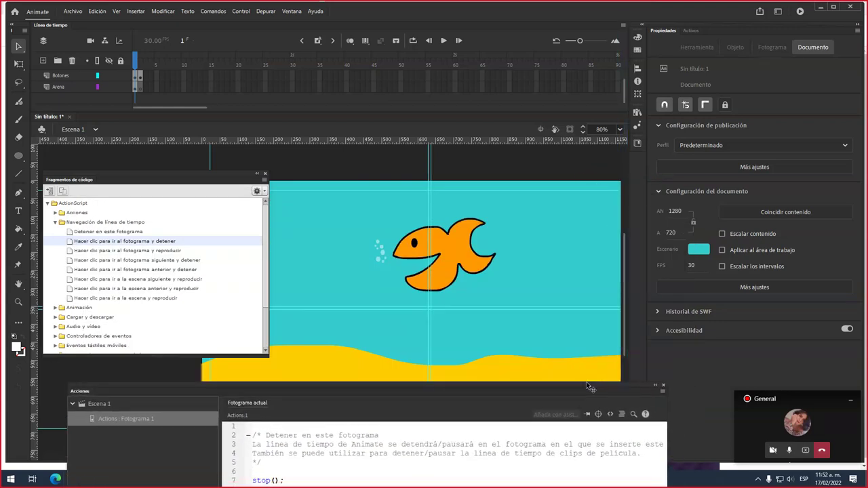
pyautogui.hotkey('ctrl', 'Return')
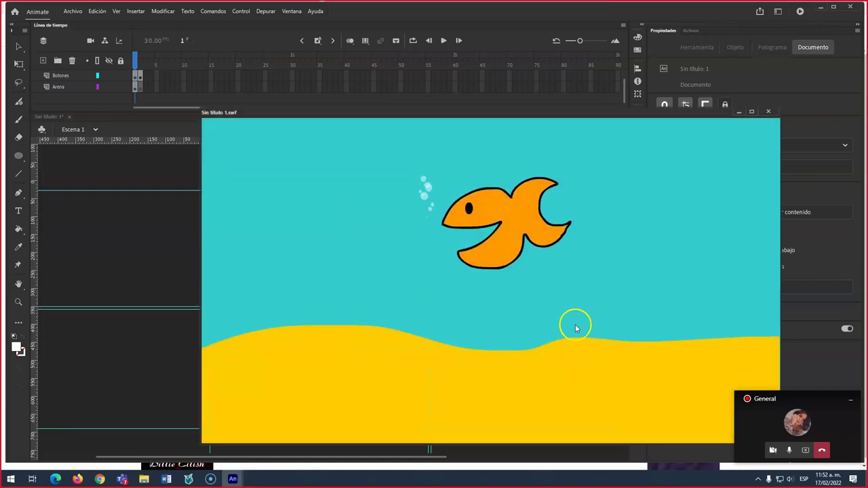
pyautogui.click(498, 220)
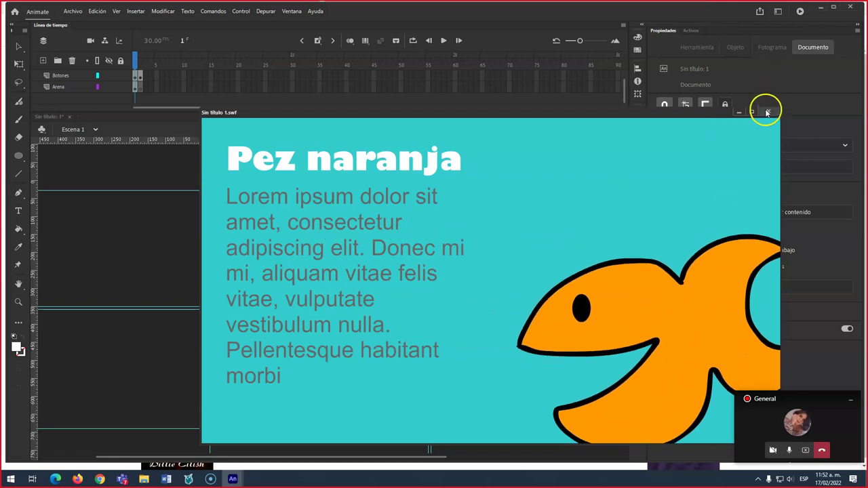
pyautogui.moveTo(228, 149); pyautogui.dragTo(230, 177)
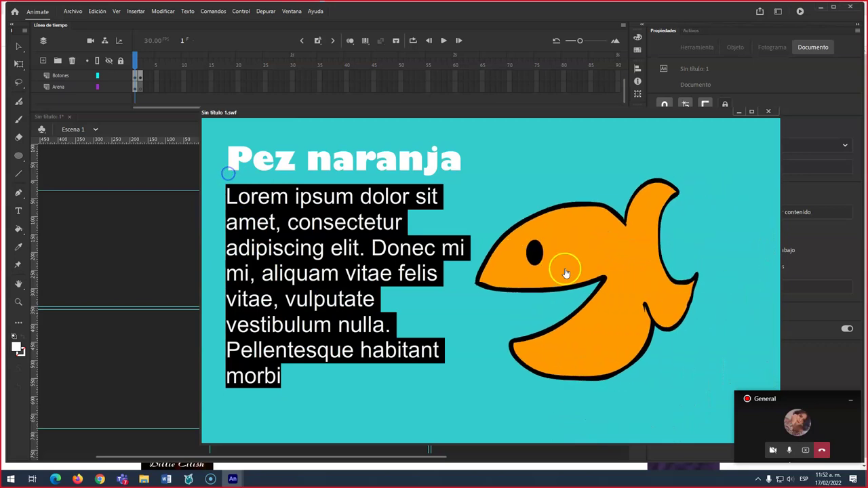
pyautogui.click(768, 111)
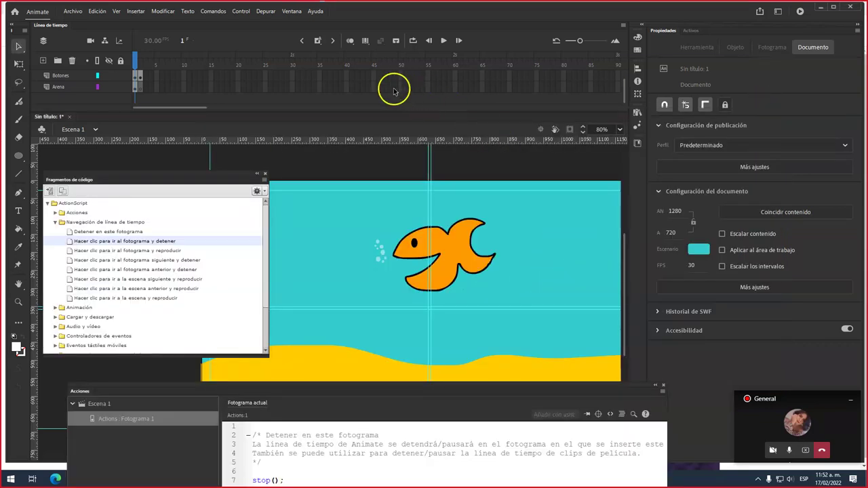
# Break apart the large fish button on frame 2 twice, down to its inner graphic symbol
pyautogui.click(142, 62)
pyautogui.click(142, 76)
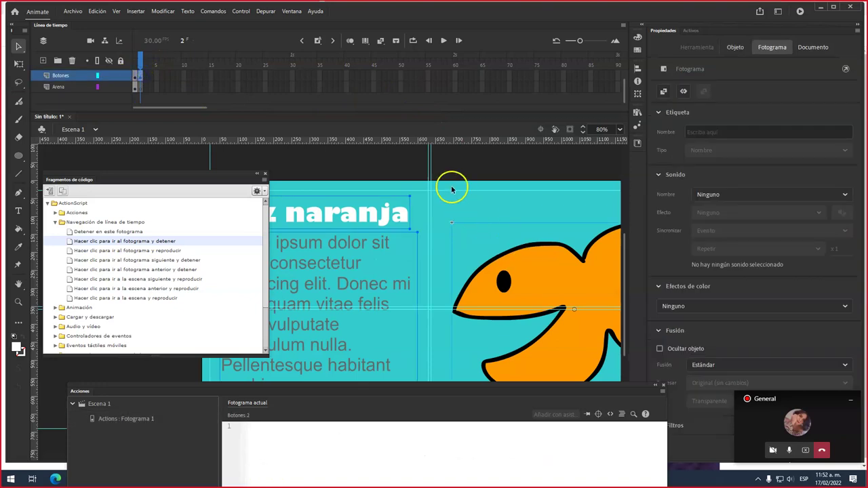
pyautogui.click(479, 209)
pyautogui.click(532, 279)
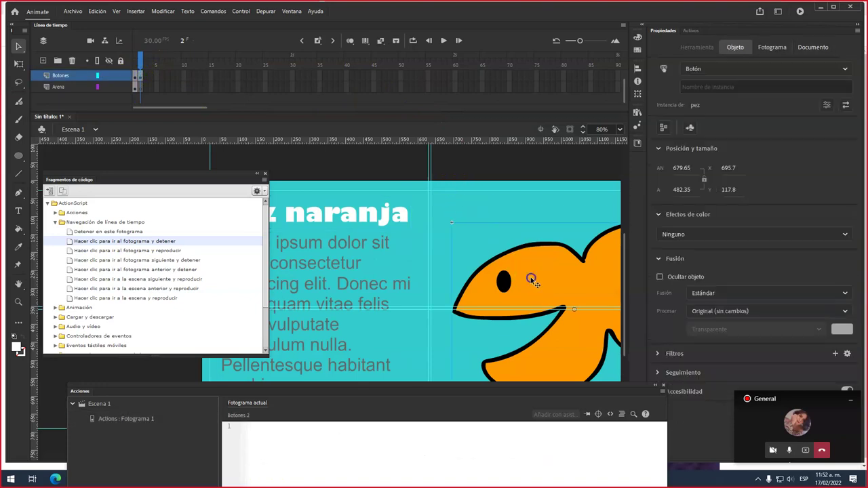
pyautogui.click(162, 11)
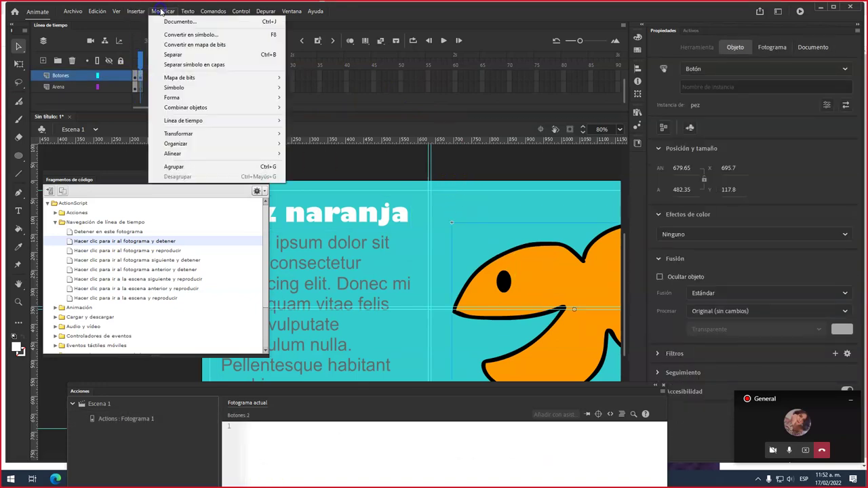
pyautogui.click(271, 55)
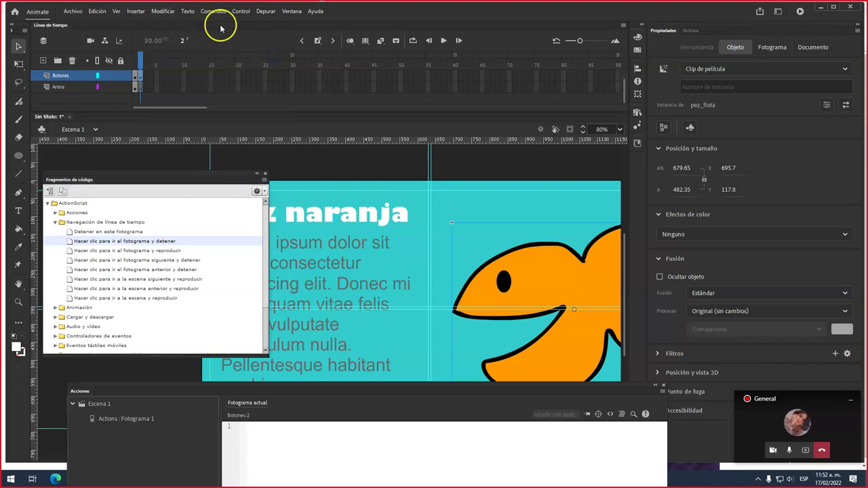
pyautogui.click(162, 11)
pyautogui.click(271, 55)
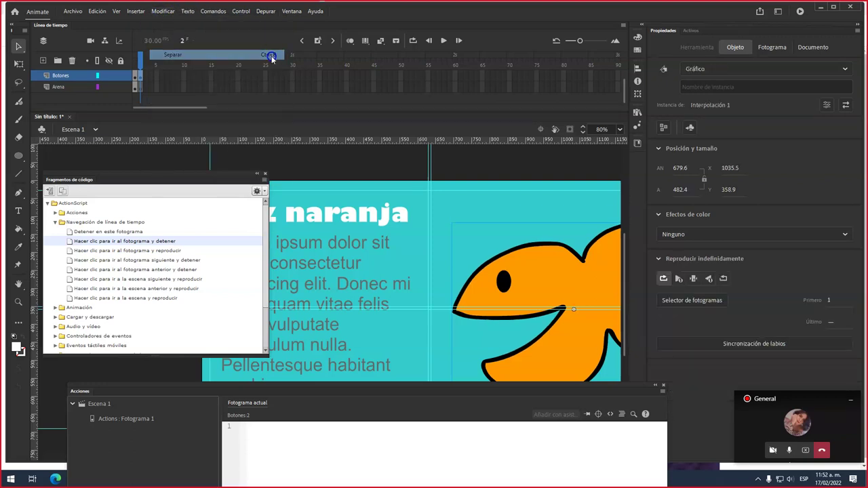
# Try breaking the frame 2 fish graphic apart into raw shapes, and undo that last break
pyautogui.click(161, 11)
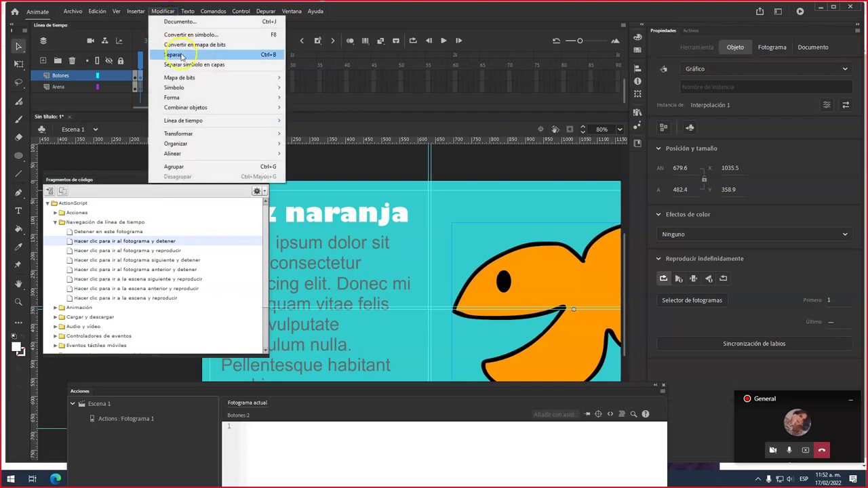
pyautogui.click(272, 55)
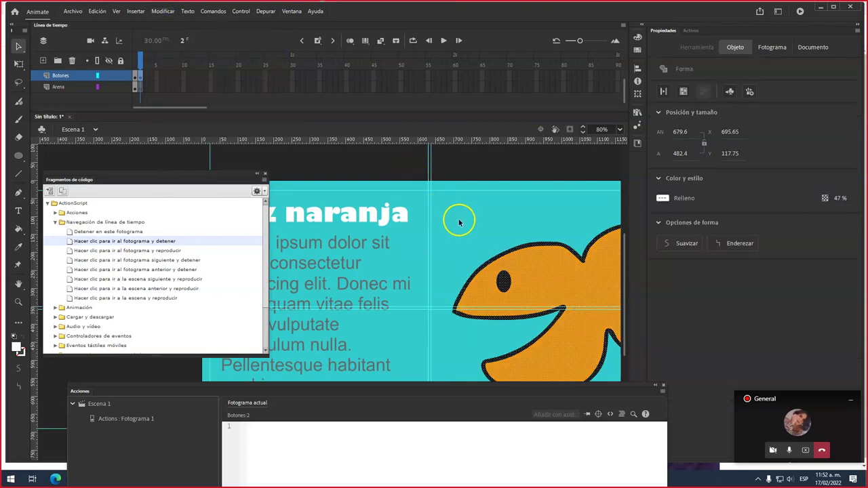
pyautogui.hotkey('ctrl', 'z')
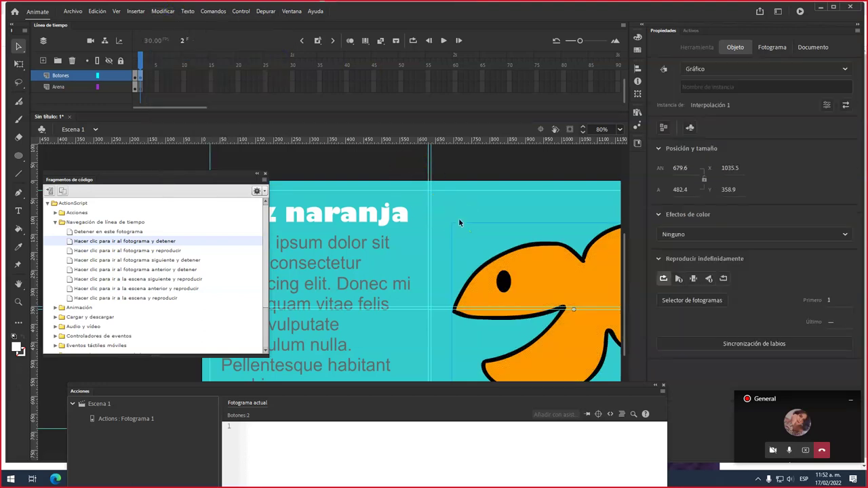
# Test the movie to check that the fish artwork on the information frame is no longer interactive, then close the preview
pyautogui.click(516, 238)
pyautogui.hotkey('ctrl', 'Return')
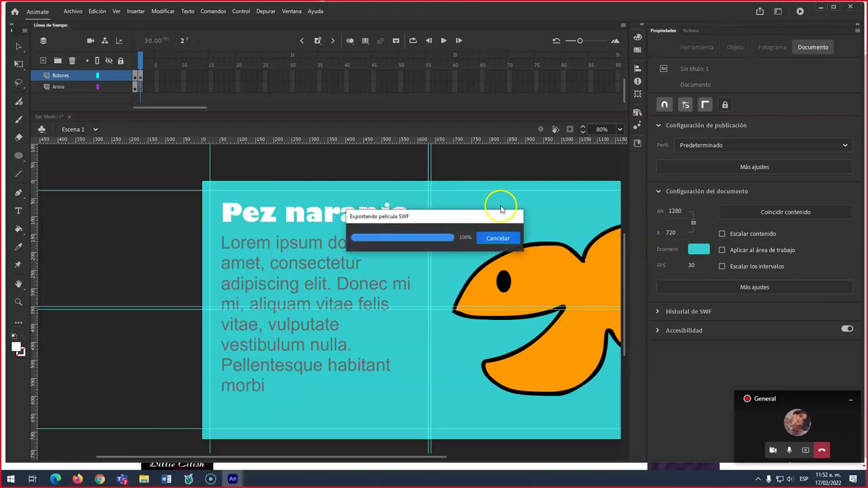
pyautogui.click(526, 202)
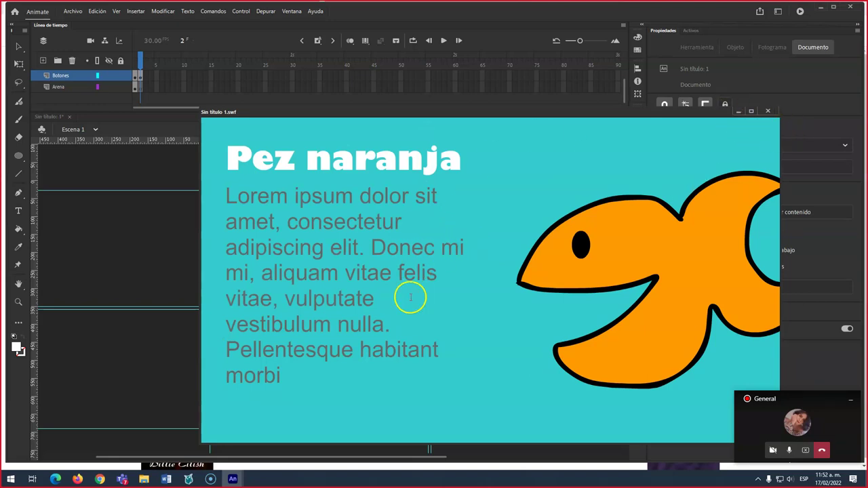
pyautogui.click(769, 111)
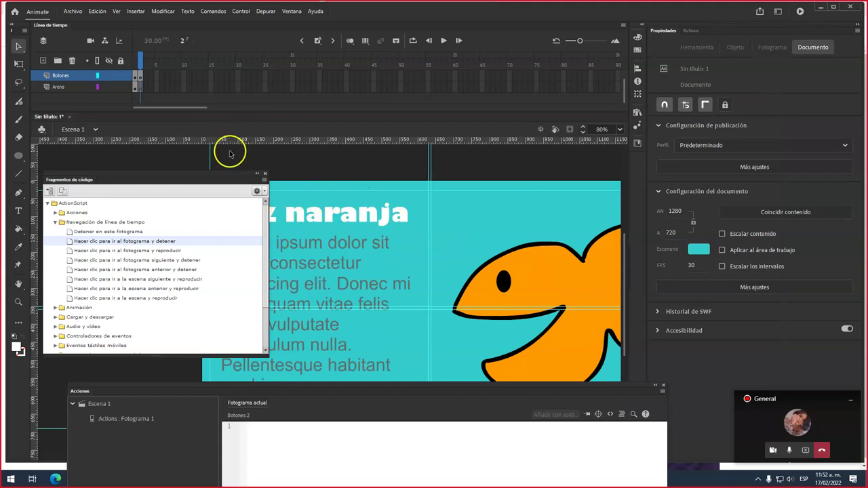
# Move the code snippets window clear of the stage and go to frame 2 of the Botones layer
pyautogui.moveTo(207, 176); pyautogui.dragTo(127, 195)
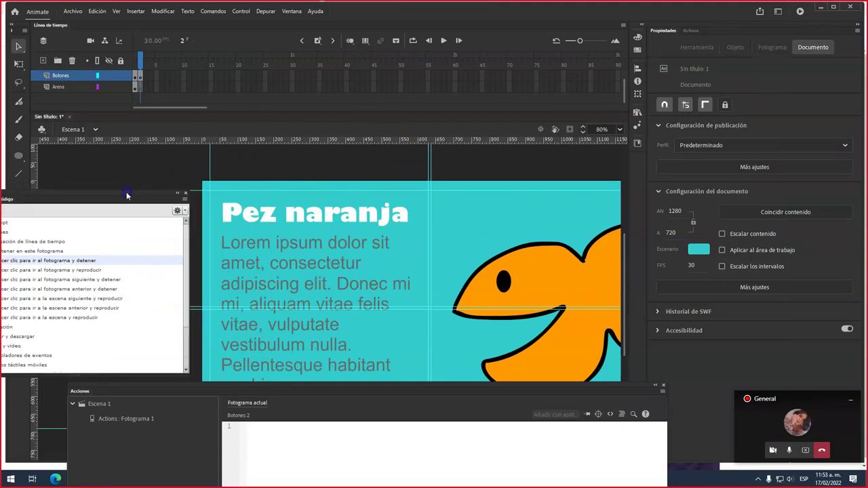
pyautogui.moveTo(139, 59); pyautogui.dragTo(131, 61)
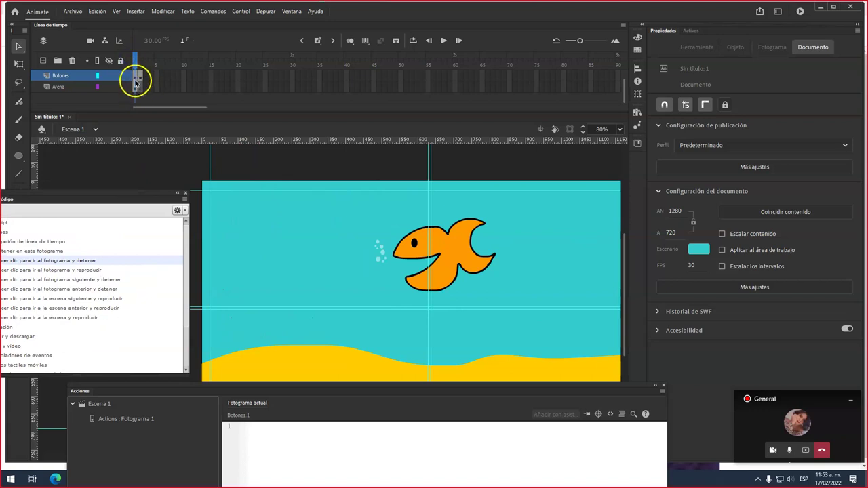
pyautogui.click(135, 76)
pyautogui.click(135, 87)
pyautogui.click(139, 75)
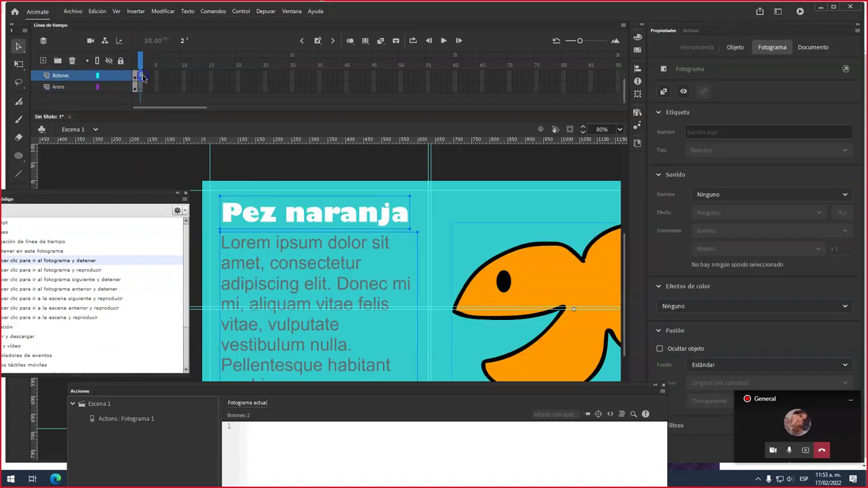
pyautogui.scroll(-2, 574, 218)
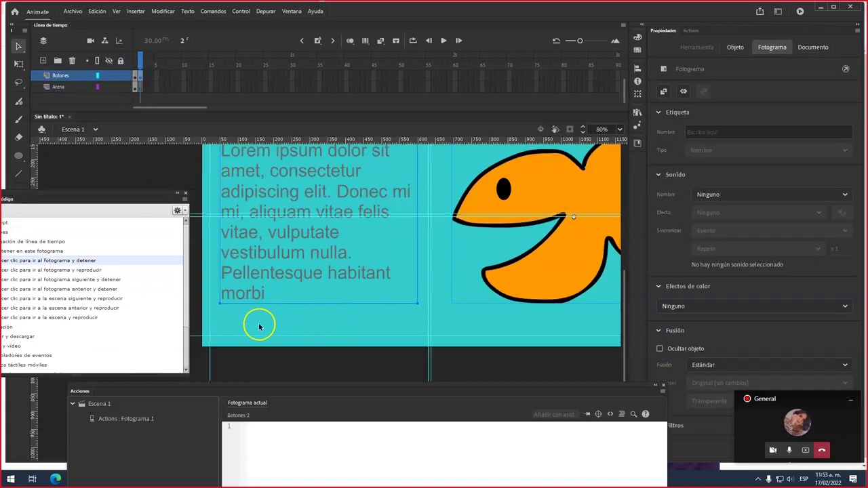
pyautogui.moveTo(92, 201); pyautogui.dragTo(86, 405)
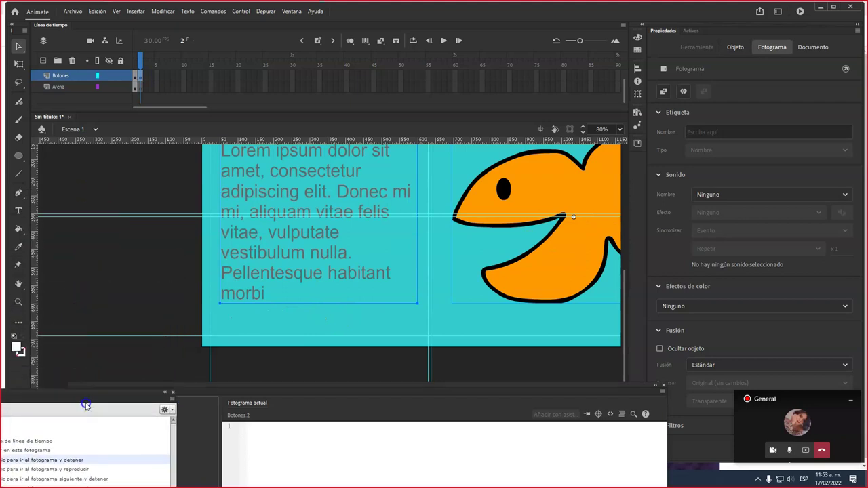
# Add the static text "Menú" below the description paragraph on frame 2
pyautogui.click(18, 211)
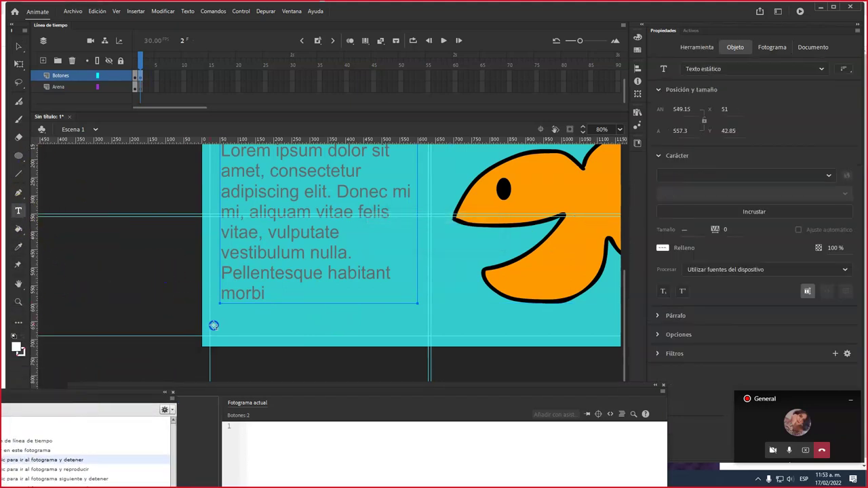
pyautogui.click(232, 327)
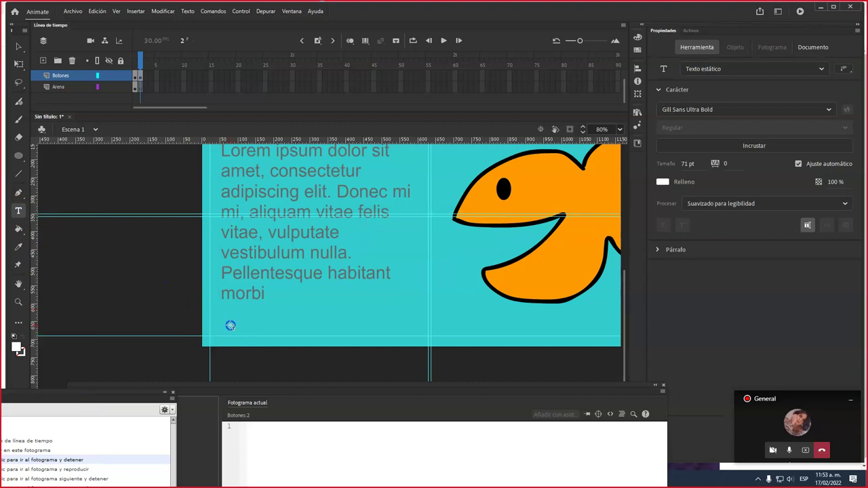
pyautogui.click(230, 325)
pyautogui.write('Men')
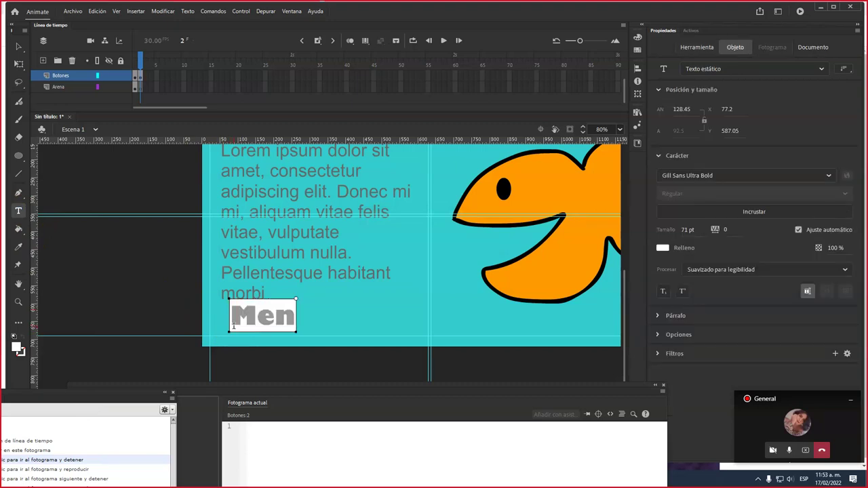
pyautogui.write('ú')
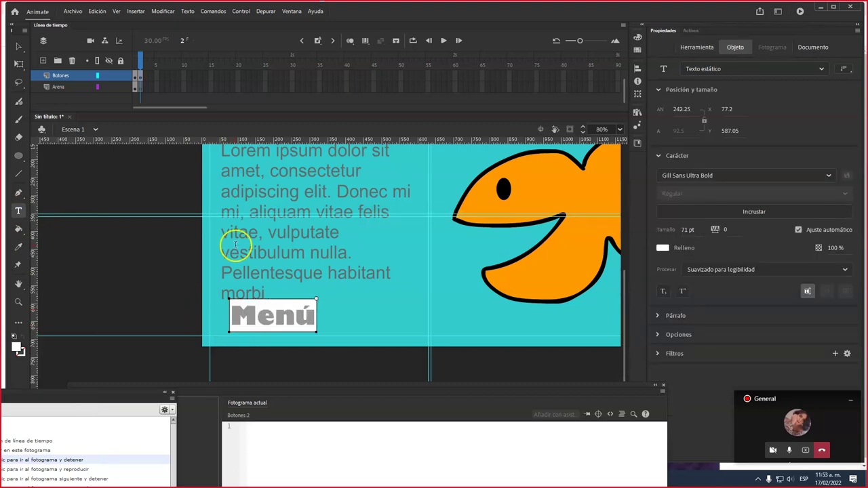
# Set the fill colour of the whole "Menú" text to orange #FF6600
pyautogui.hotkey('ctrl', 'a')
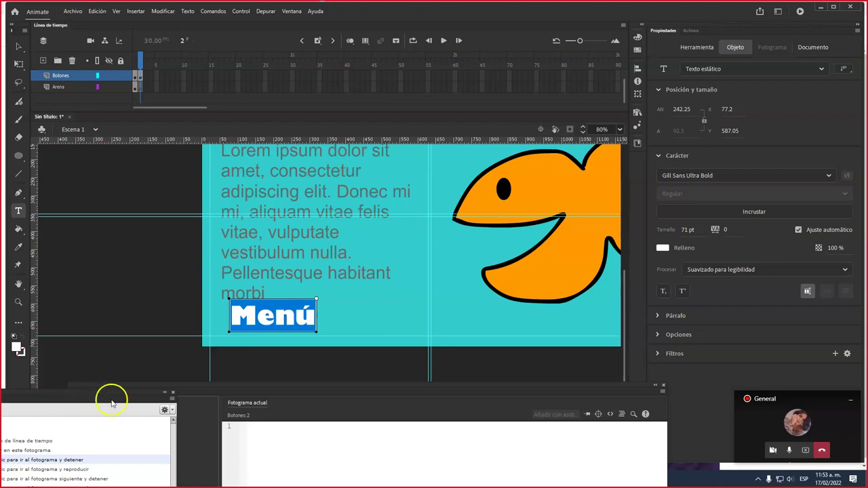
pyautogui.click(663, 249)
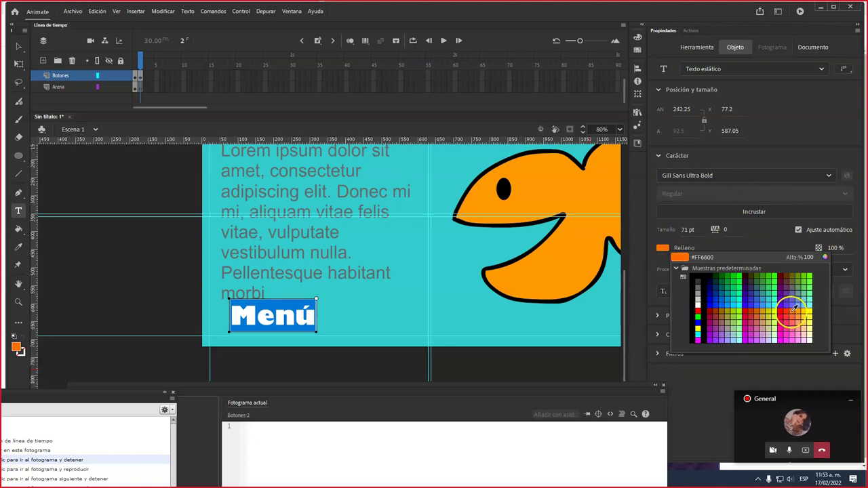
pyautogui.click(794, 310)
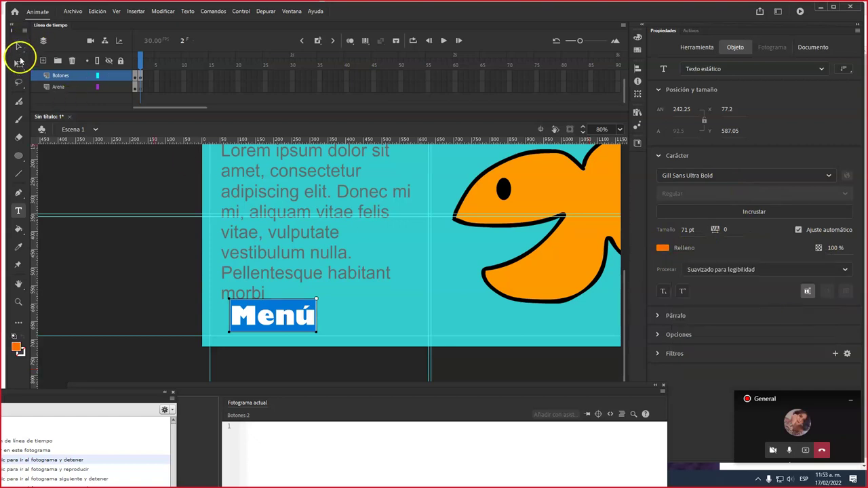
# Scale the "Menú" text down to about 110.5 by 42.2 and align it to the guides at the stage's lower-left corner
pyautogui.click(20, 61)
pyautogui.click(42, 75)
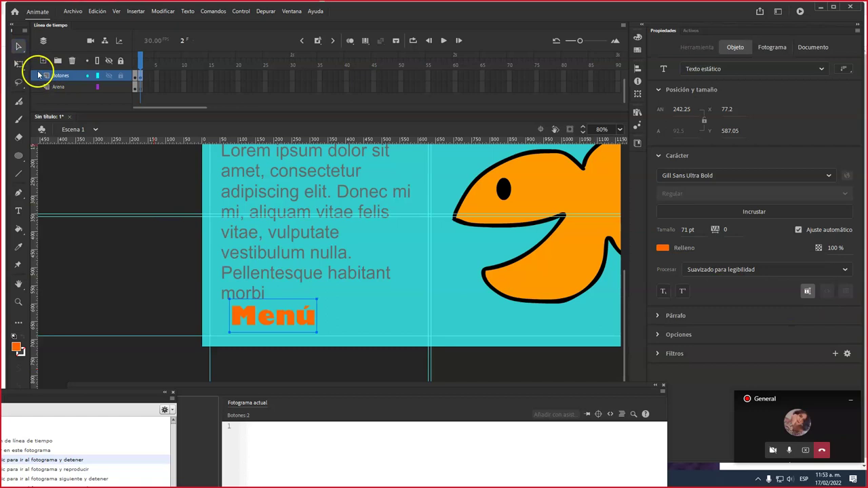
pyautogui.moveTo(315, 298); pyautogui.dragTo(240, 335)
pyautogui.click(272, 314)
pyautogui.click(280, 307)
pyautogui.click(323, 300)
pyautogui.scroll(10, 241, 333)
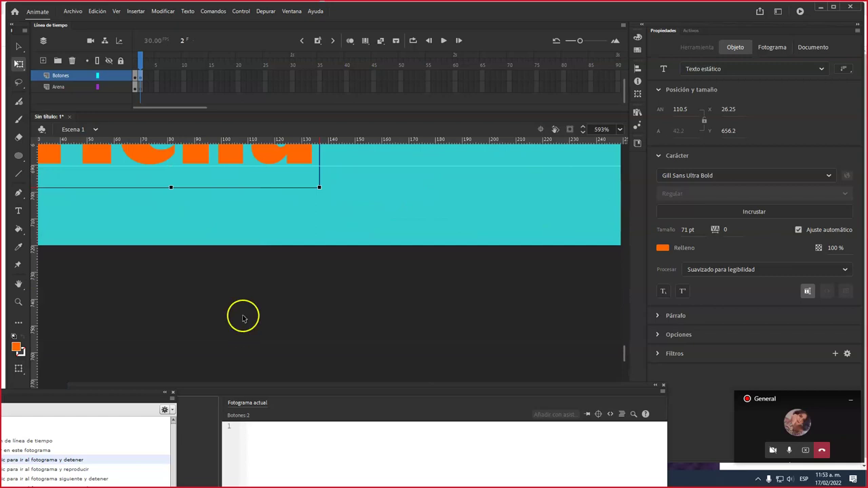
pyautogui.scroll(5, 242, 316)
pyautogui.hscroll(-5, 508, 286)
pyautogui.moveTo(351, 285); pyautogui.dragTo(326, 294)
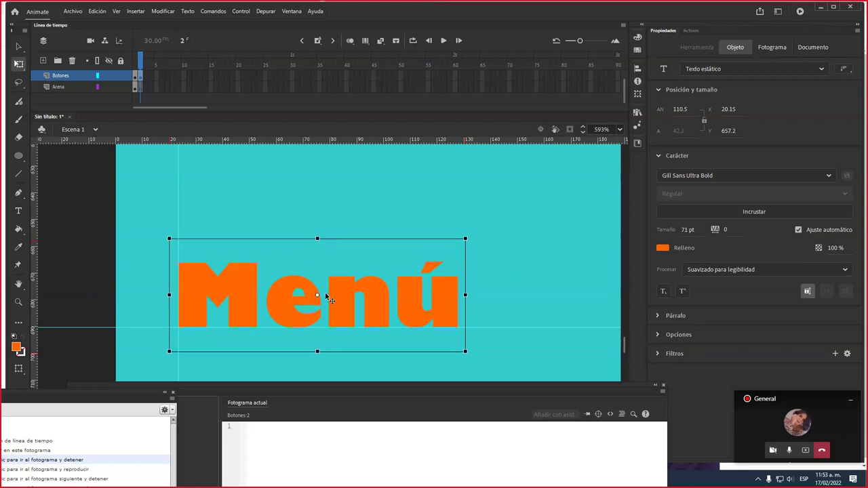
pyautogui.click(361, 295)
# Convert the "Menú" text into a button symbol named "Menù"
pyautogui.press('v')
pyautogui.click(386, 279)
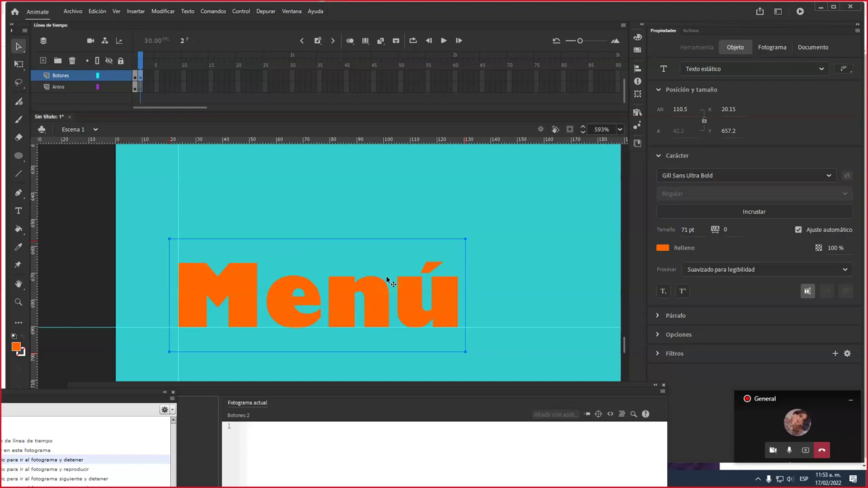
pyautogui.press('F8')
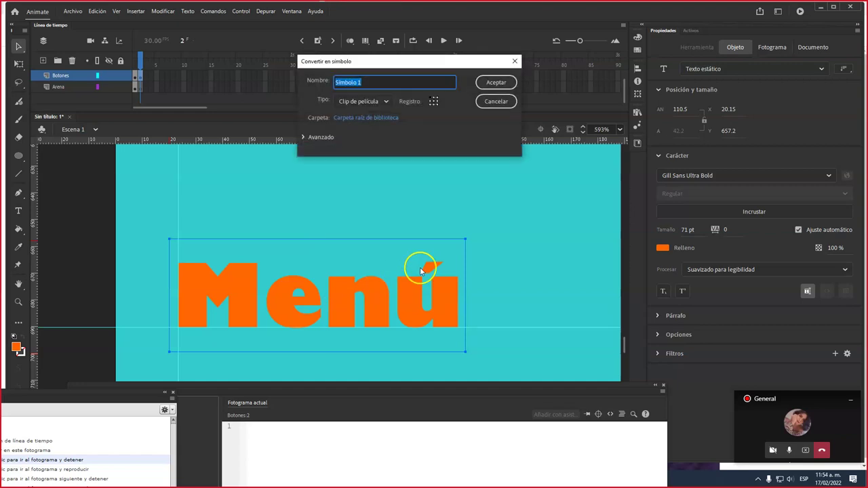
pyautogui.click(373, 101)
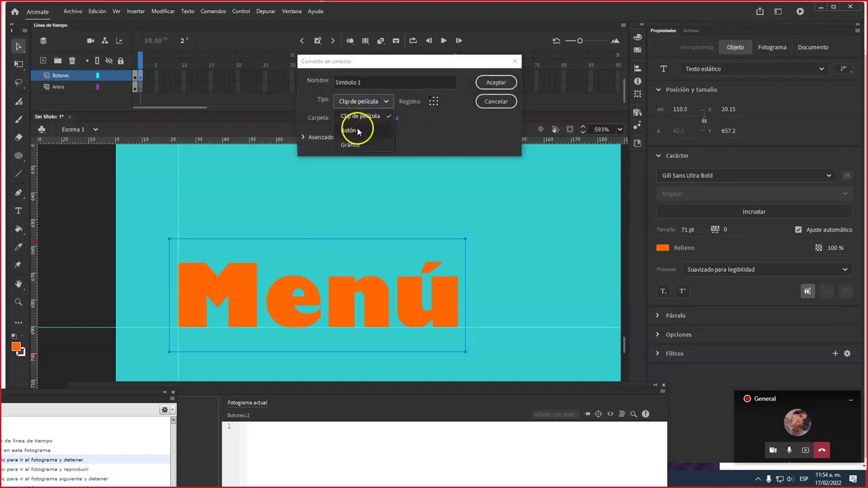
pyautogui.click(365, 116)
pyautogui.click(363, 103)
pyautogui.click(349, 130)
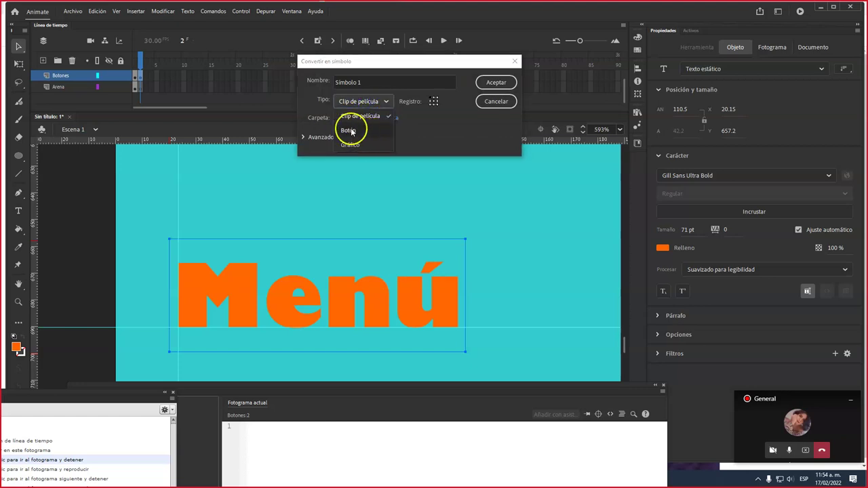
pyautogui.click(350, 131)
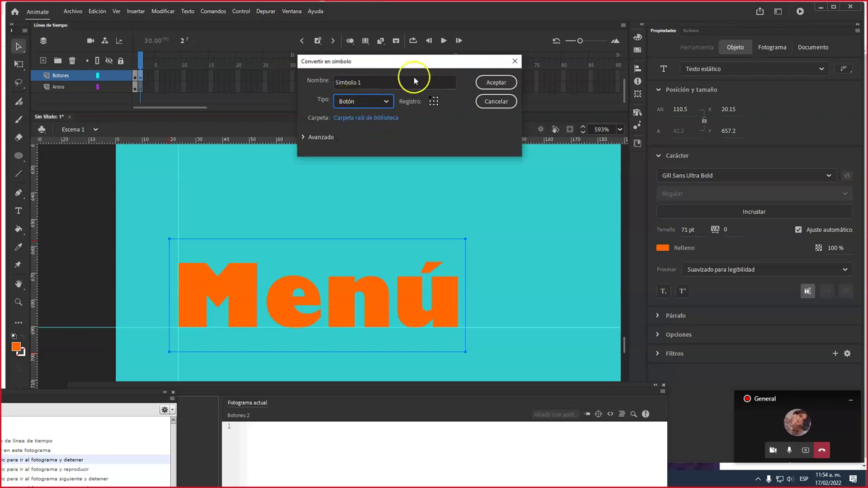
pyautogui.click(375, 82)
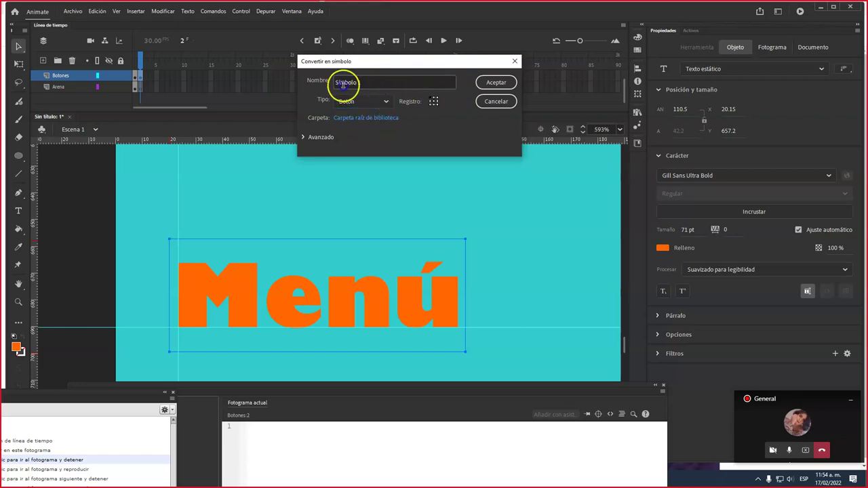
pyautogui.moveTo(366, 82); pyautogui.dragTo(305, 75)
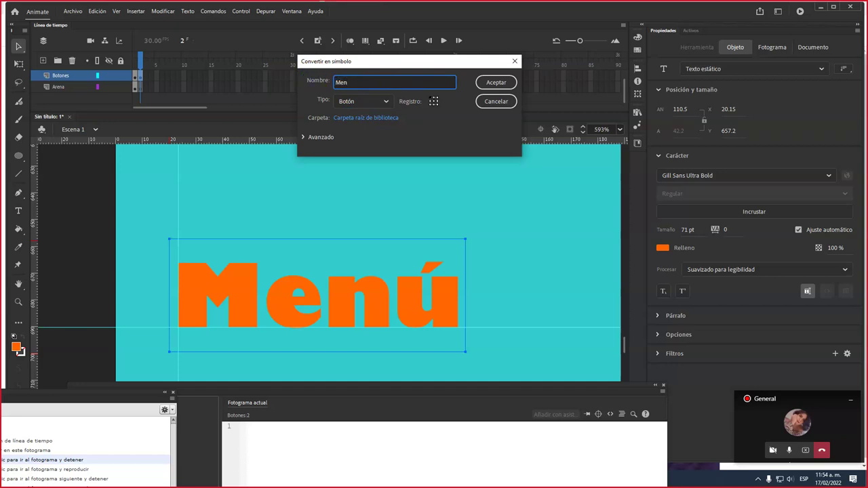
pyautogui.click(493, 83)
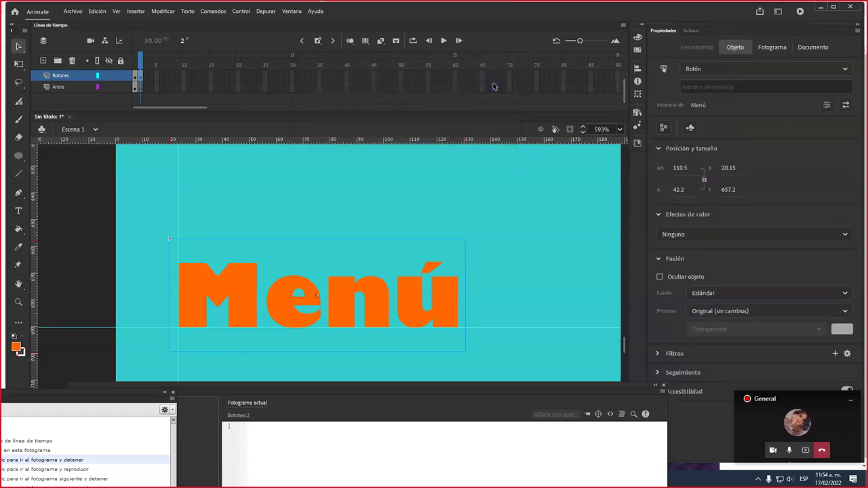
# Open the menu button symbol for editing and insert a keyframe in its Sobre state
pyautogui.doubleClick(380, 282)
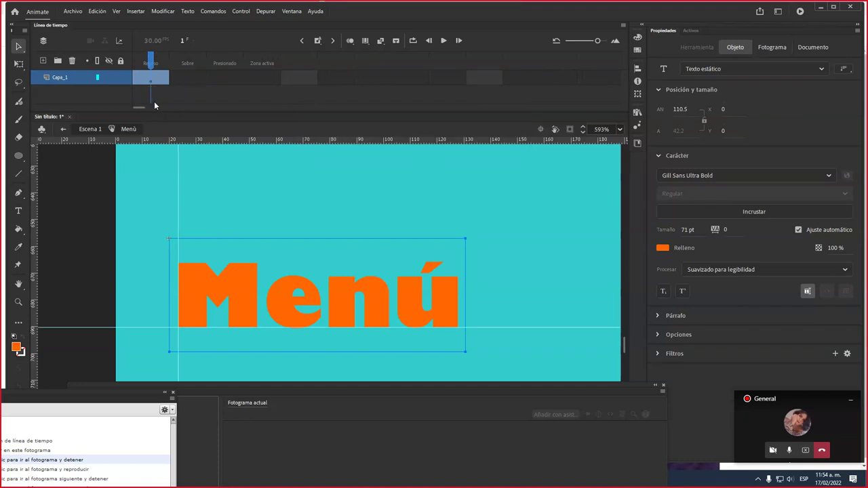
pyautogui.click(184, 80)
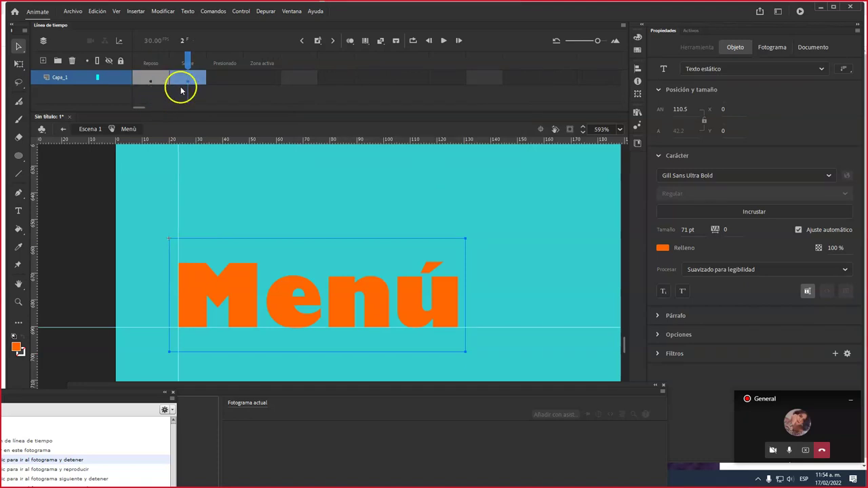
pyautogui.press('F6')
# Convert the Sobre state's text into a movie clip symbol named "menù brinca"
pyautogui.press('F8')
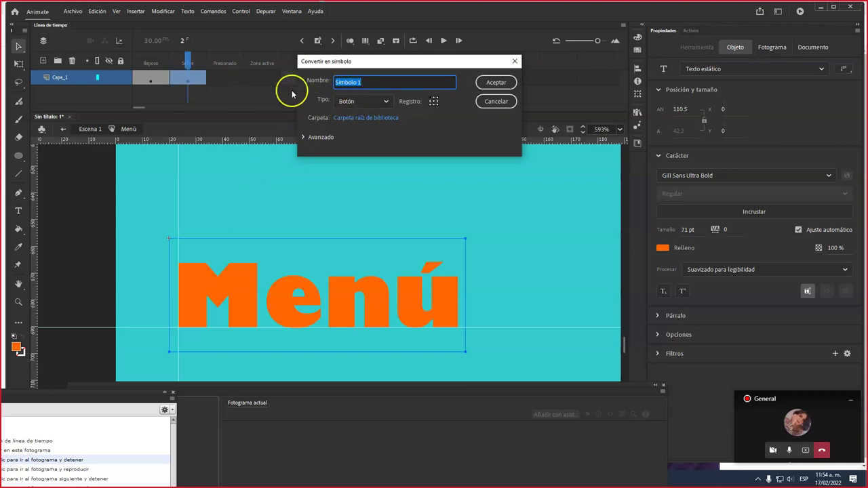
pyautogui.click(347, 103)
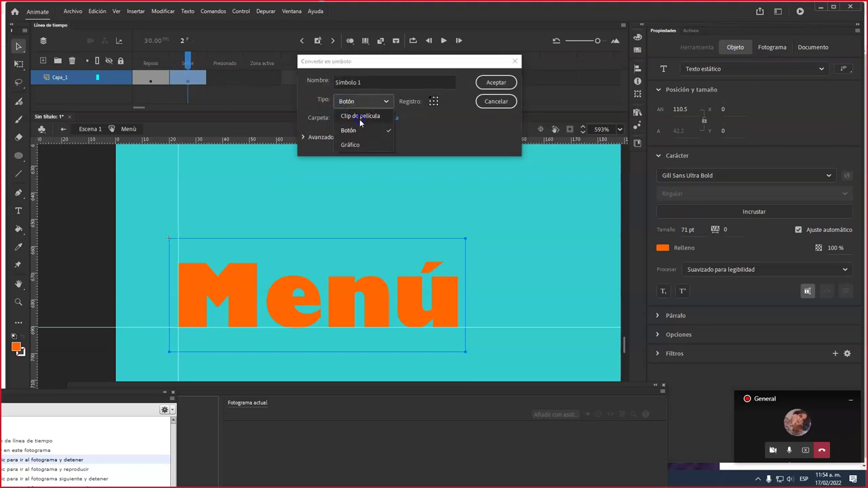
pyautogui.click(360, 117)
pyautogui.tripleClick(364, 81)
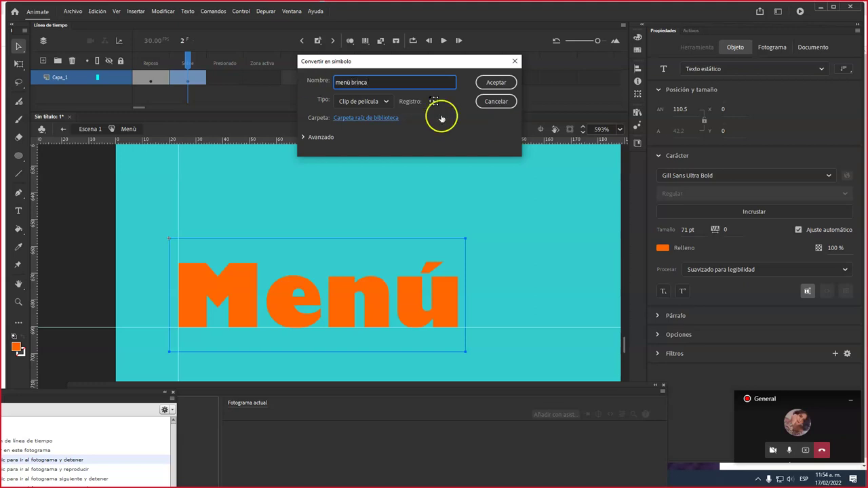
pyautogui.click(484, 83)
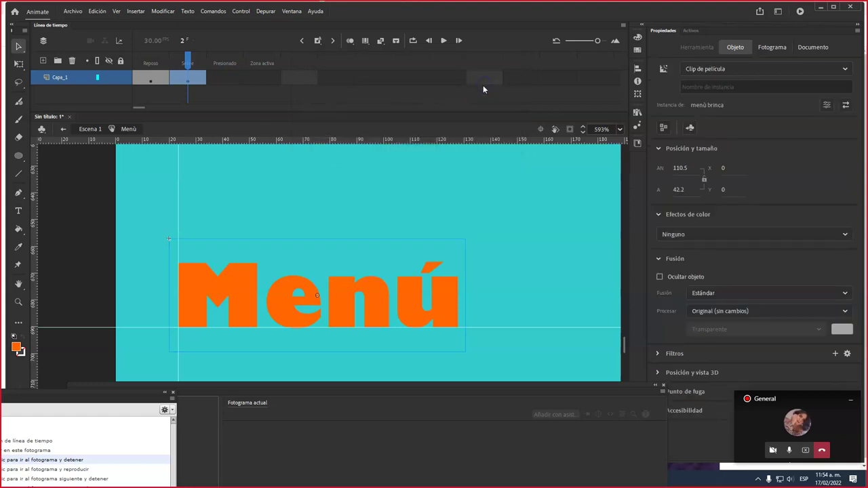
# Open the "menù brinca" clip, create a classic tween on its layer, and return the playhead to frame 1
pyautogui.doubleClick(385, 301)
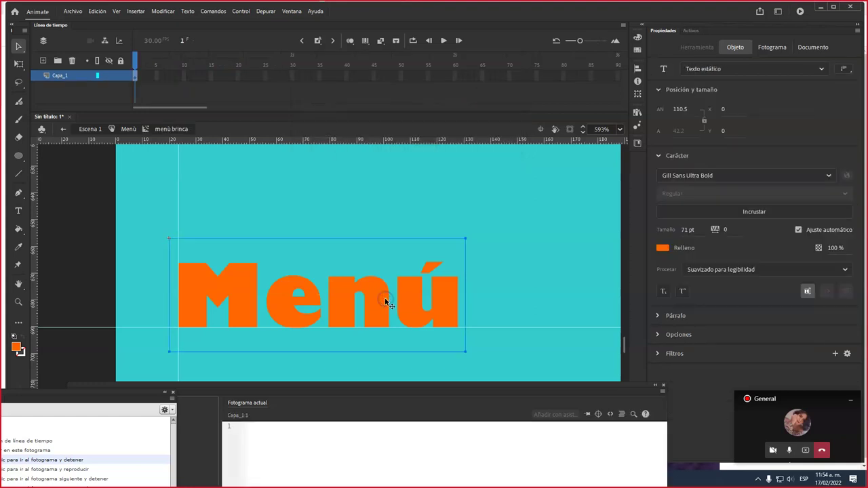
pyautogui.rightClick(135, 77)
pyautogui.click(157, 85)
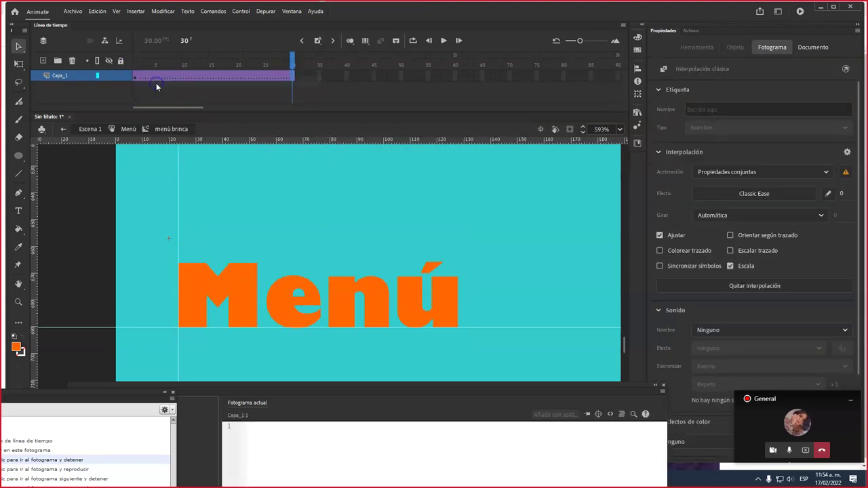
pyautogui.moveTo(290, 64); pyautogui.dragTo(126, 70)
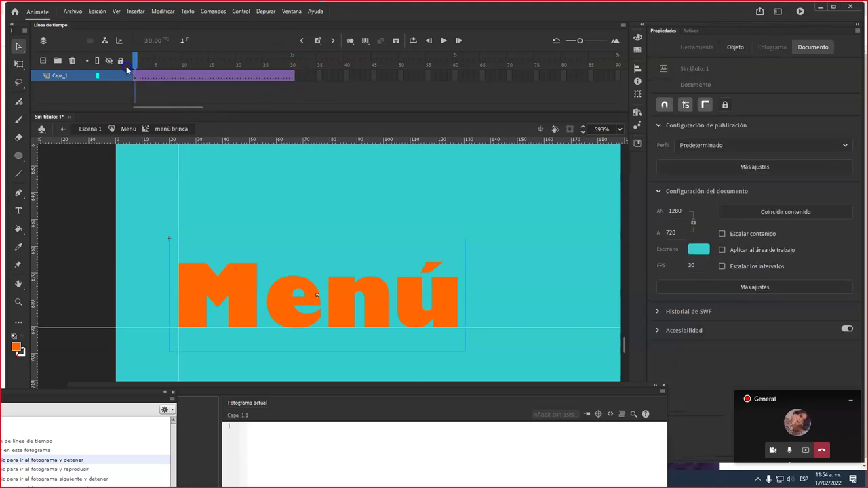
# Insert a keyframe at frame 3 of the "menù brinca" clip, stretch the text upward to about 49.1 px high, and preview the change
pyautogui.click(136, 77)
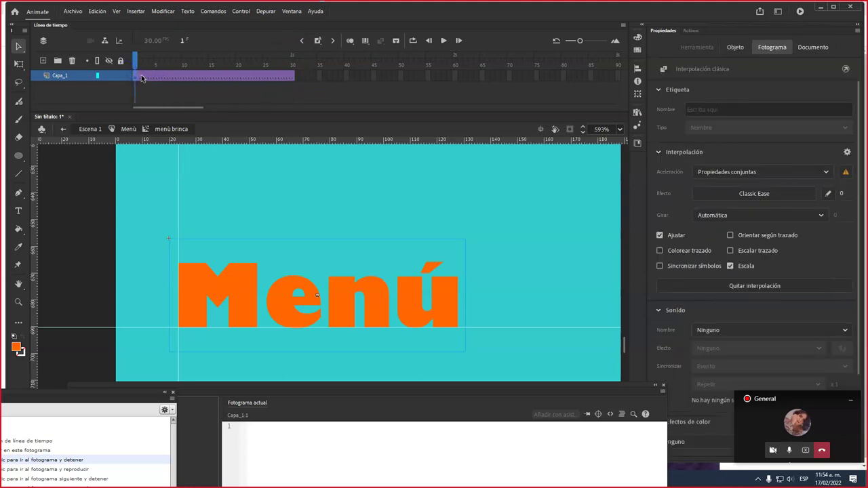
pyautogui.click(140, 78)
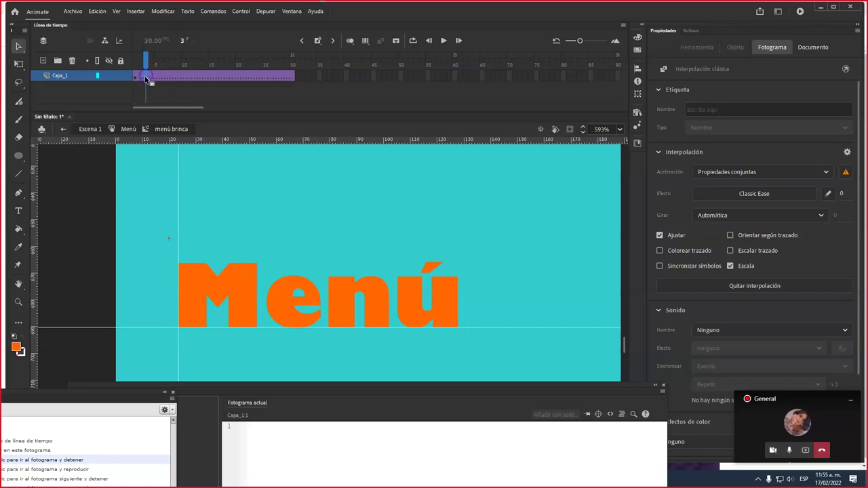
pyautogui.click(136, 78)
pyautogui.click(144, 78)
pyautogui.press('q')
pyautogui.click(286, 263)
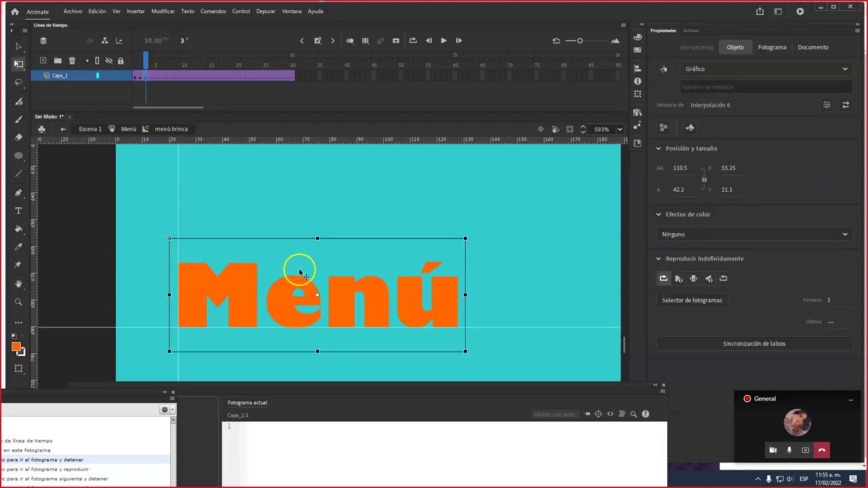
pyautogui.moveTo(317, 237); pyautogui.dragTo(319, 219)
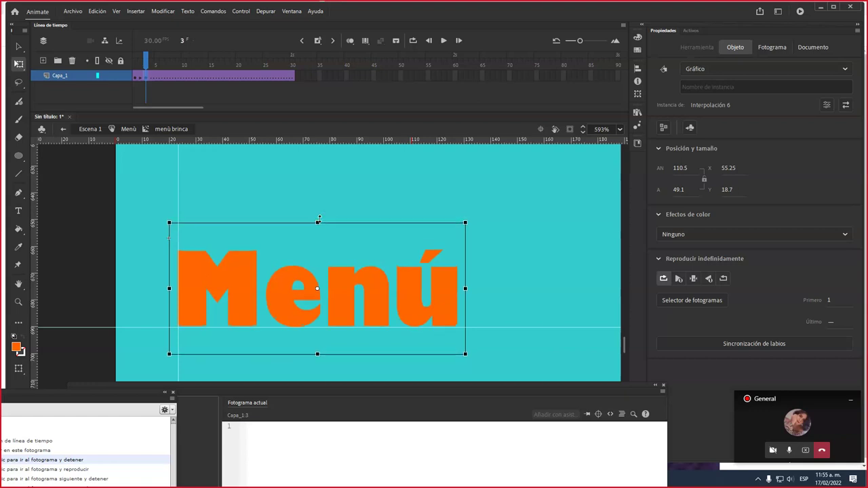
pyautogui.click(133, 68)
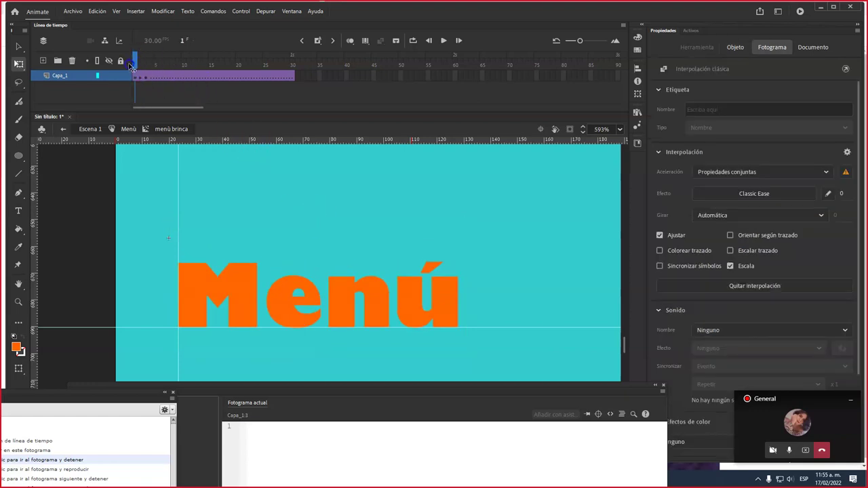
pyautogui.moveTo(130, 68); pyautogui.dragTo(152, 65)
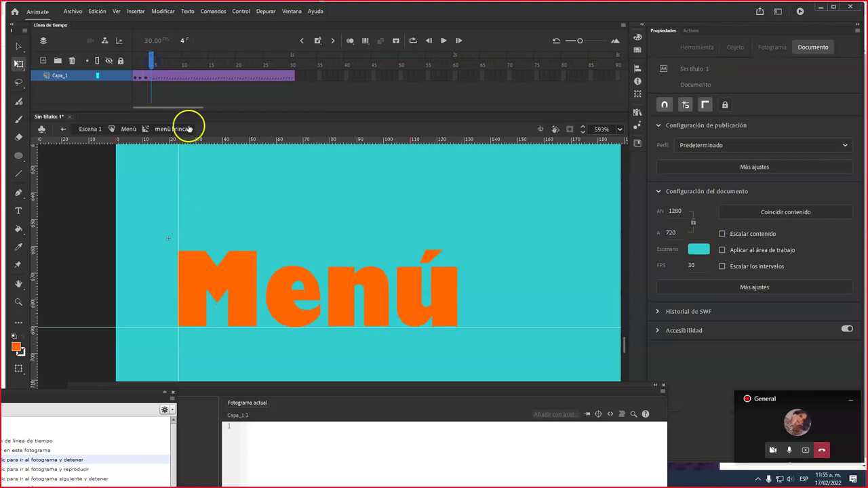
# Insert a keyframe at frame 5 and squash the text lower and wider, keeping its base on the horizontal guide
pyautogui.click(156, 78)
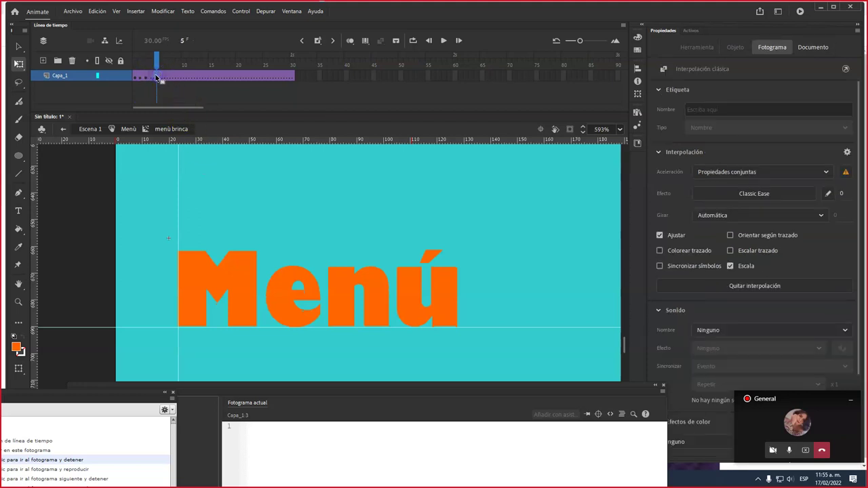
pyautogui.click(253, 252)
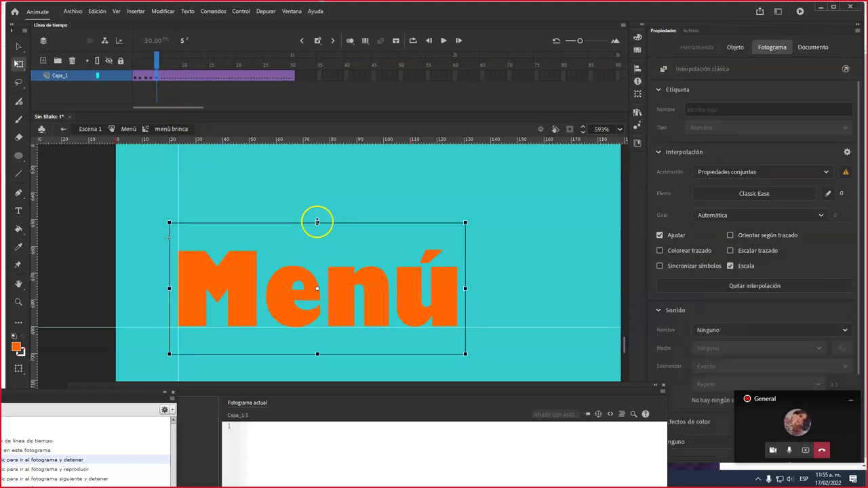
pyautogui.moveTo(317, 223); pyautogui.dragTo(316, 284)
pyautogui.moveTo(465, 318); pyautogui.dragTo(490, 316)
pyautogui.moveTo(354, 316); pyautogui.dragTo(353, 303)
pyautogui.click(135, 64)
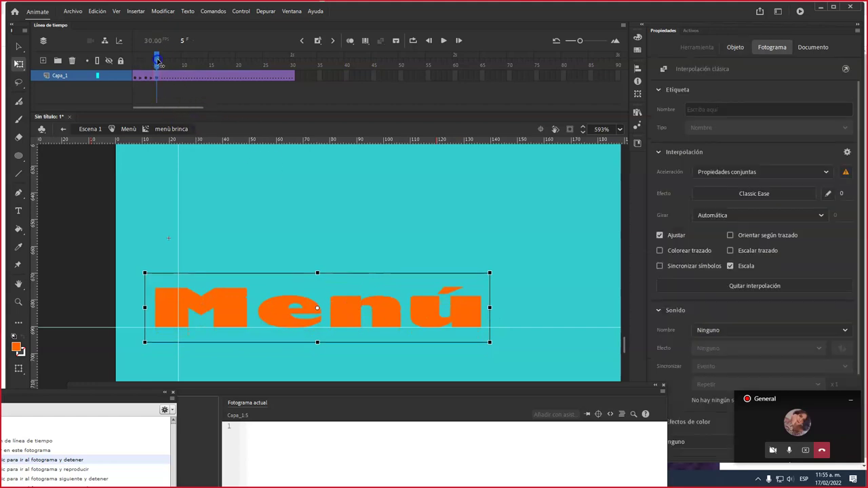
# Add a vertical guide at the text's right edge on frame 3 and check the movement through frame 6
pyautogui.moveTo(135, 63); pyautogui.dragTo(147, 80)
pyautogui.click(60, 138)
pyautogui.moveTo(31, 168); pyautogui.dragTo(459, 214)
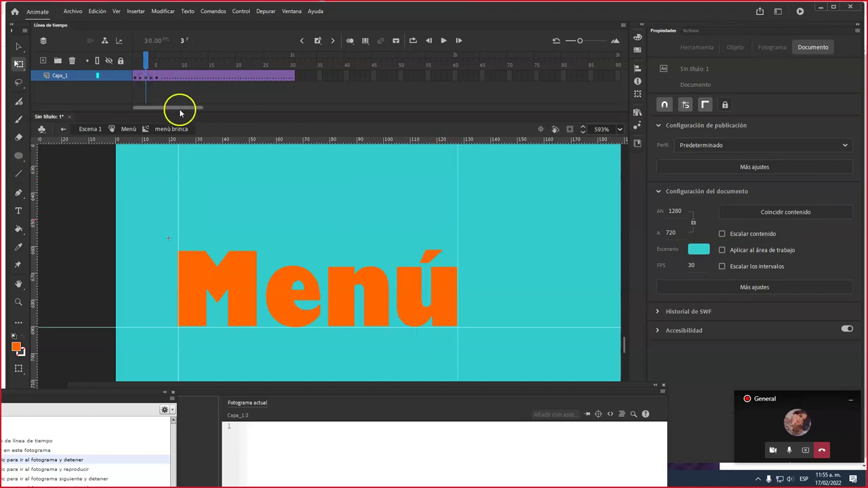
pyautogui.click(146, 66)
pyautogui.moveTo(147, 66)
pyautogui.mouseDown()
pyautogui.moveTo(126, 68)
pyautogui.moveTo(147, 66)
pyautogui.mouseUp()
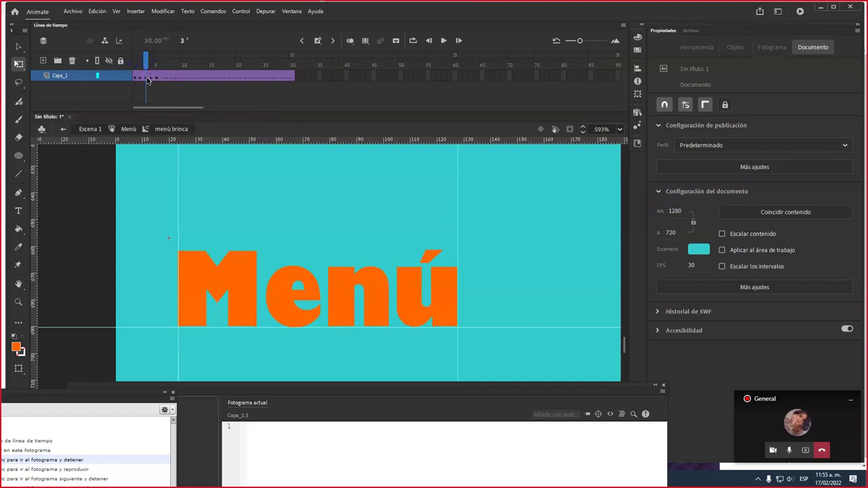
pyautogui.click(147, 79)
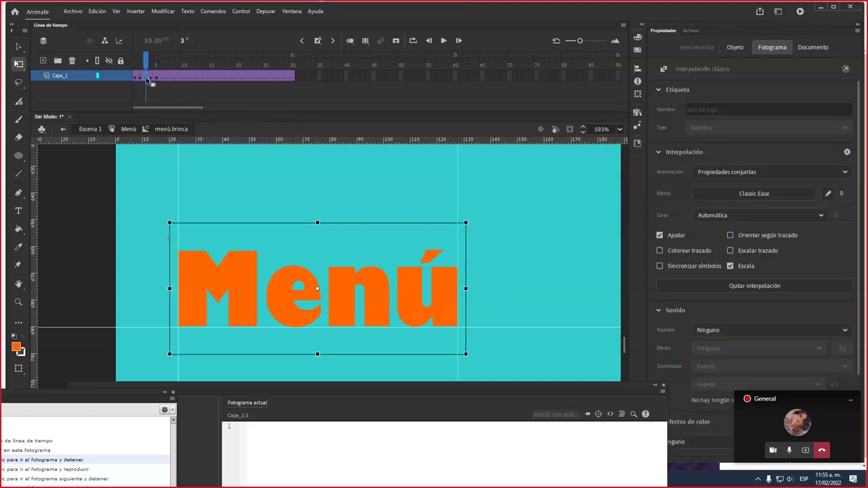
pyautogui.click(153, 78)
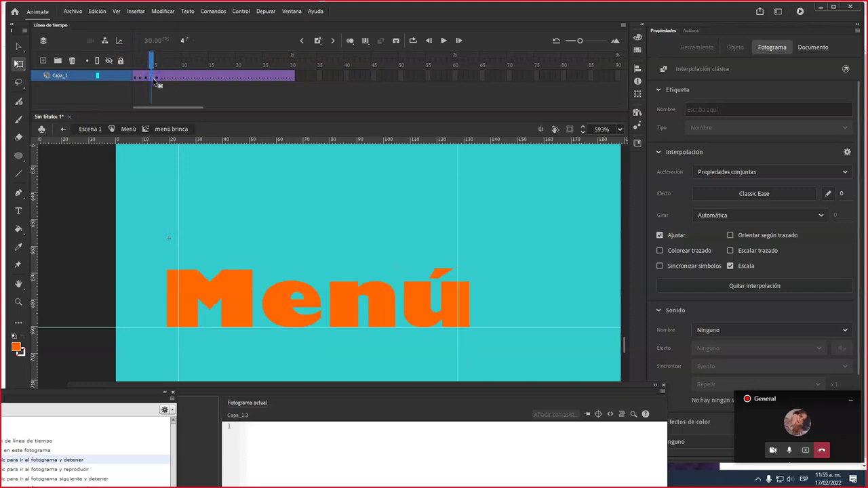
pyautogui.moveTo(153, 63); pyautogui.dragTo(161, 62)
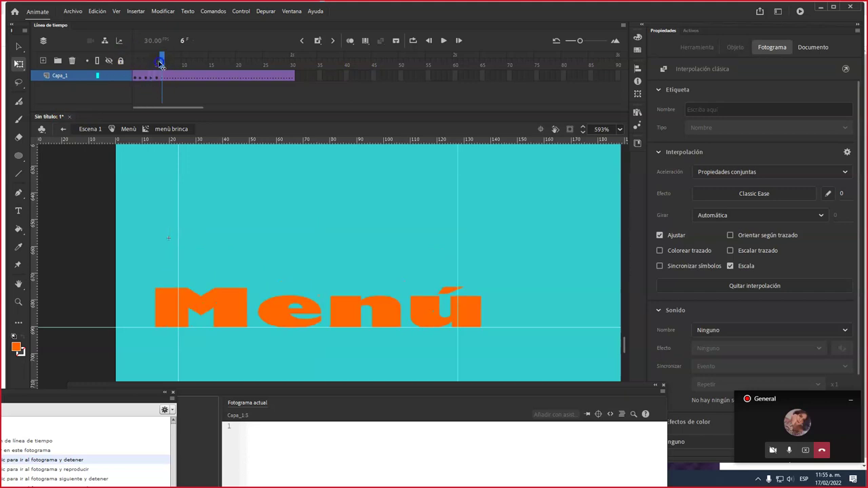
# Insert a keyframe at frame 7, raise the text above the horizontal guide, and make it taller and narrow enough to fit the vertical guides
pyautogui.click(172, 78)
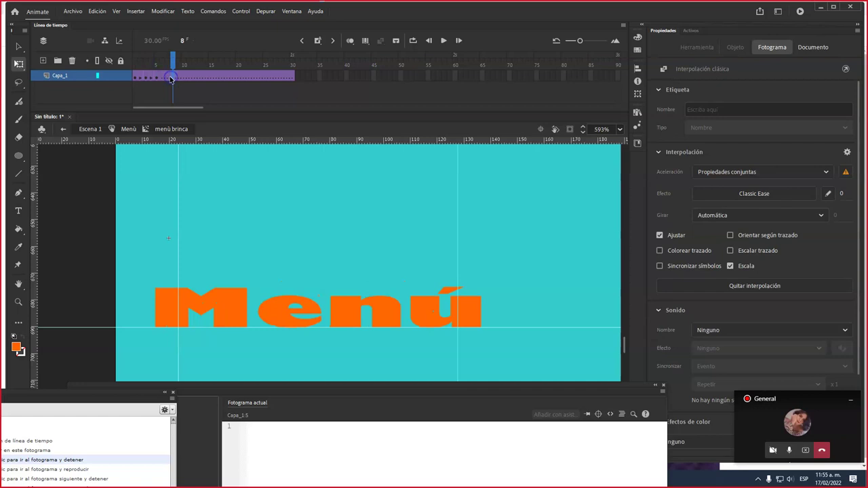
pyautogui.click(262, 286)
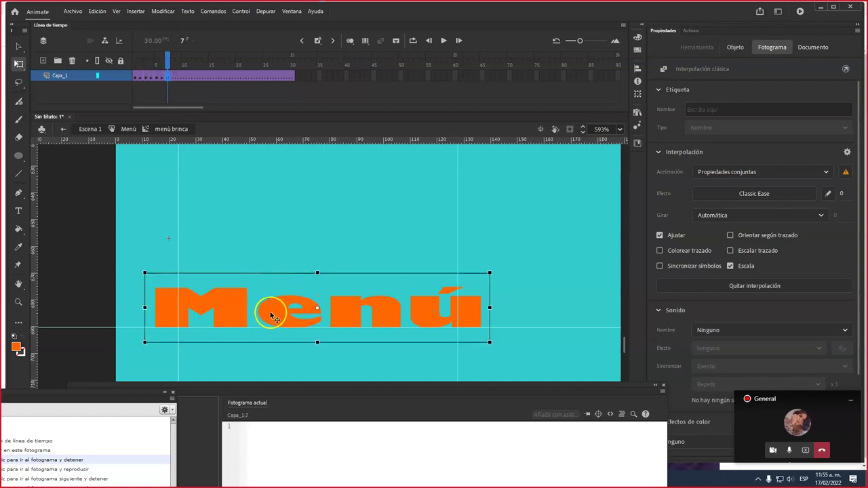
pyautogui.moveTo(271, 314); pyautogui.dragTo(283, 274)
pyautogui.hotkey('ctrl', 'z')
pyautogui.moveTo(318, 241); pyautogui.dragTo(323, 197)
pyautogui.moveTo(489, 253)
pyautogui.mouseDown()
pyautogui.moveTo(457, 257)
pyautogui.moveTo(465, 256)
pyautogui.mouseUp()
pyautogui.moveTo(174, 66)
pyautogui.mouseDown()
pyautogui.moveTo(120, 68)
pyautogui.moveTo(195, 70)
pyautogui.moveTo(136, 86)
pyautogui.moveTo(168, 81)
pyautogui.mouseUp()
# Insert a keyframe at frame 10 and apply Quad Ease-Out easing to the tween starting at frame 7
pyautogui.click(185, 78)
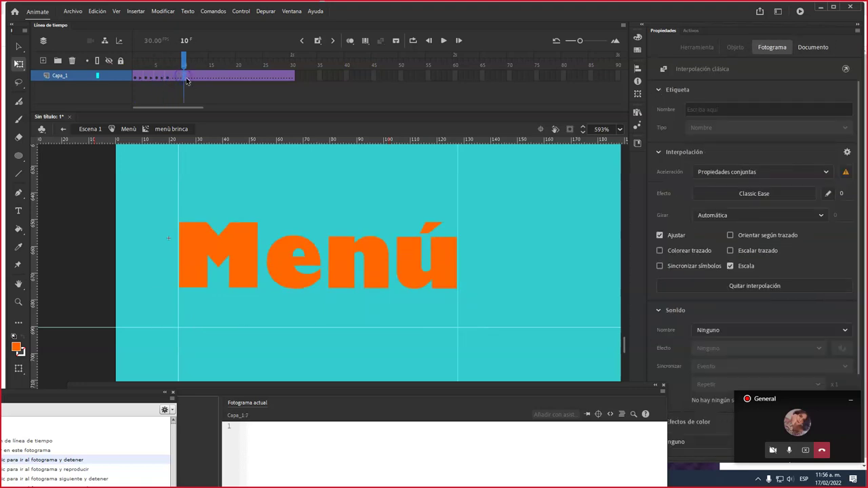
pyautogui.click(187, 80)
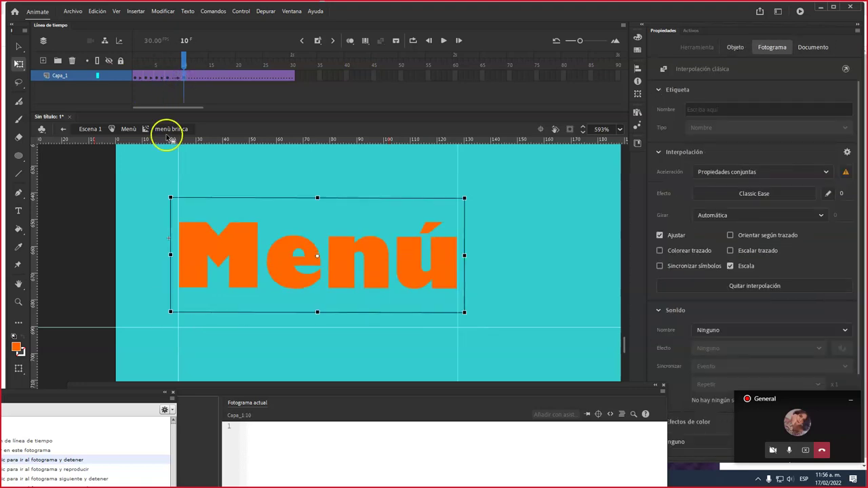
pyautogui.click(172, 79)
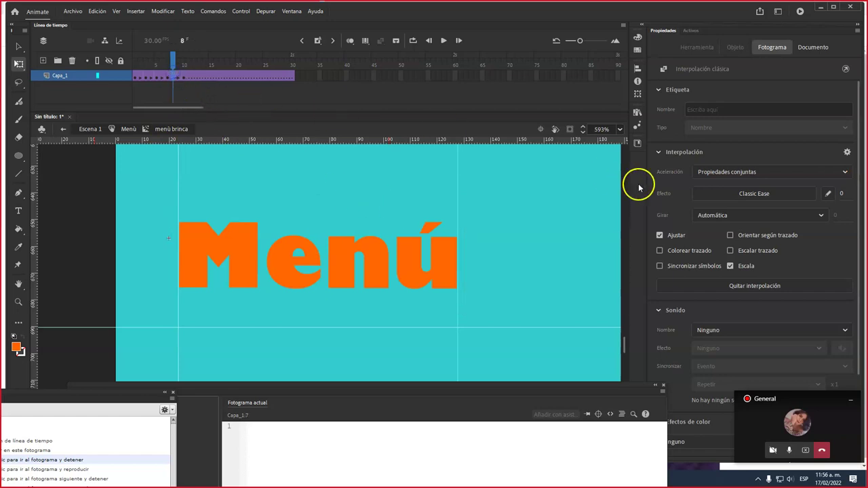
pyautogui.click(720, 194)
pyautogui.click(570, 257)
pyautogui.click(626, 215)
# Rotate the text on frame 10 slightly counterclockwise about its lower-left corner and preview the jump
pyautogui.moveTo(178, 67)
pyautogui.mouseDown()
pyautogui.moveTo(170, 61)
pyautogui.moveTo(185, 64)
pyautogui.mouseUp()
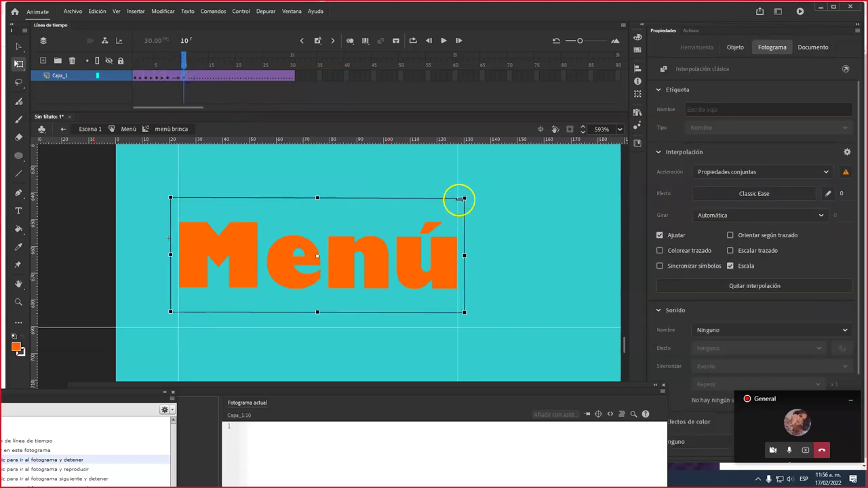
pyautogui.moveTo(470, 195); pyautogui.dragTo(480, 122)
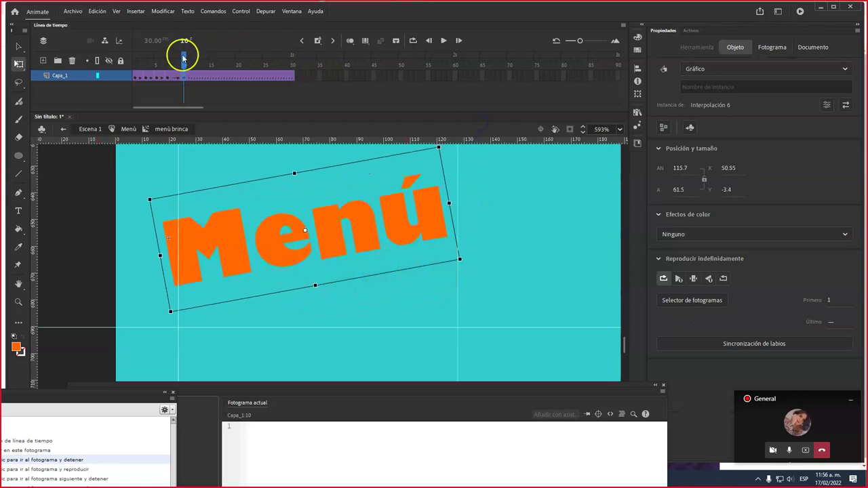
pyautogui.click(156, 72)
pyautogui.moveTo(156, 72); pyautogui.dragTo(187, 80)
# Copy the frame 7 keyframe with the raised, level text and paste it at frame 12
pyautogui.click(168, 77)
pyautogui.rightClick(167, 78)
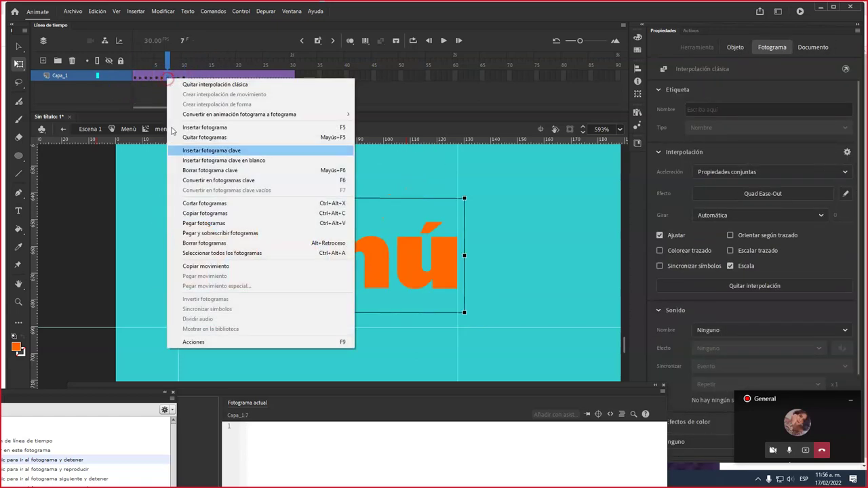
pyautogui.click(195, 213)
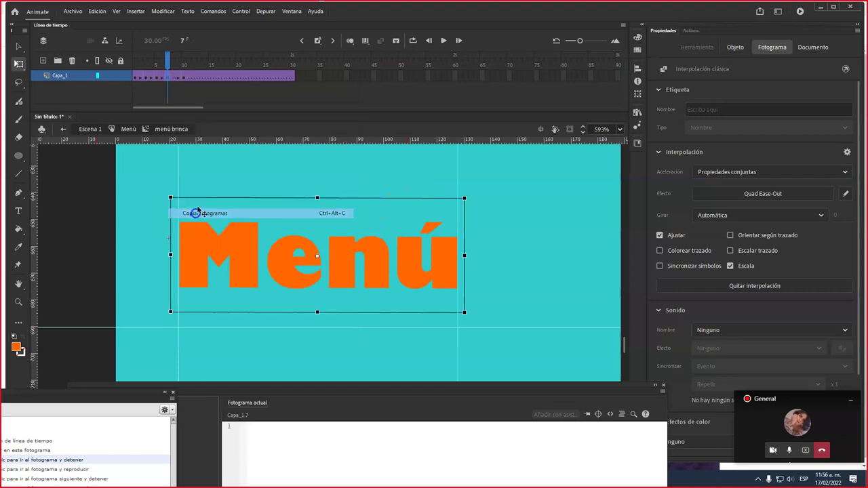
pyautogui.click(194, 78)
pyautogui.rightClick(196, 77)
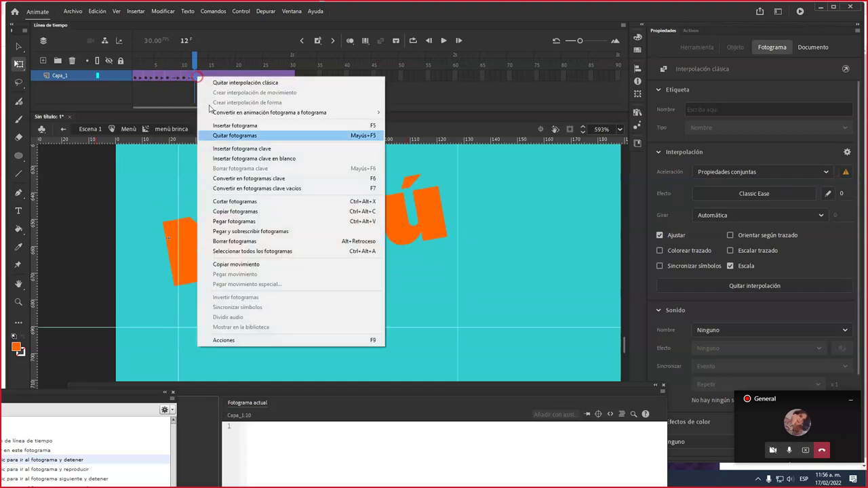
pyautogui.click(244, 221)
# Copy the squashed-text keyframe from frame 5 and paste it at frame 15
pyautogui.moveTo(186, 81); pyautogui.dragTo(158, 79)
pyautogui.rightClick(158, 81)
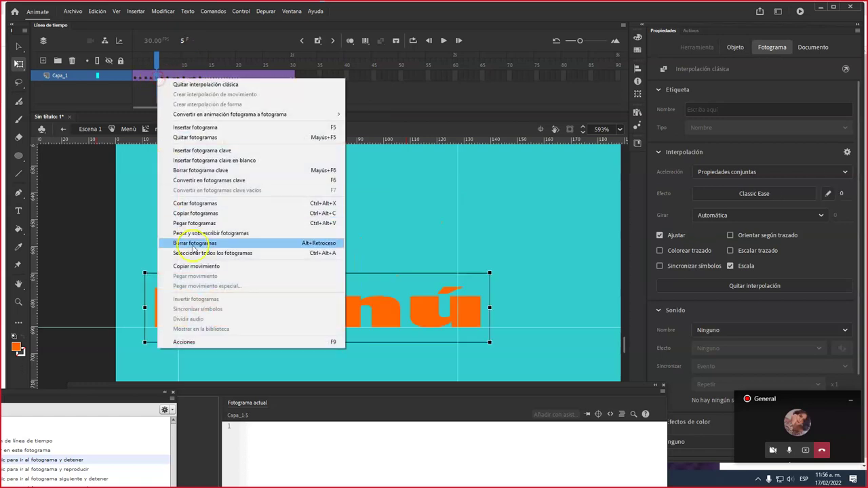
pyautogui.click(188, 213)
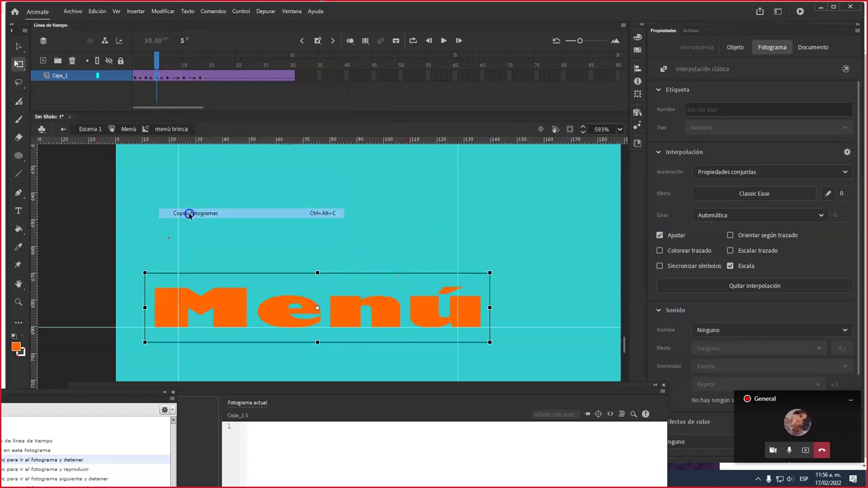
pyautogui.click(211, 80)
pyautogui.rightClick(212, 79)
pyautogui.click(243, 221)
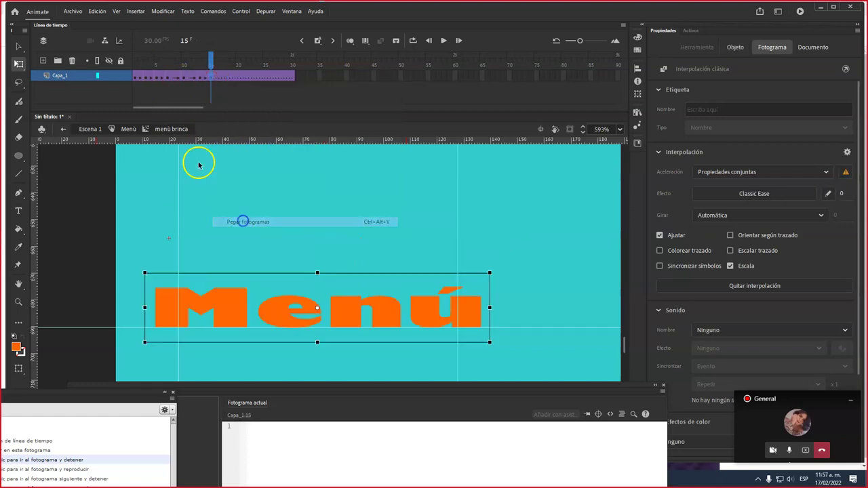
# Copy the stretched-text keyframe from frame 3 and paste it at frame 17
pyautogui.click(147, 79)
pyautogui.rightClick(148, 79)
pyautogui.click(181, 215)
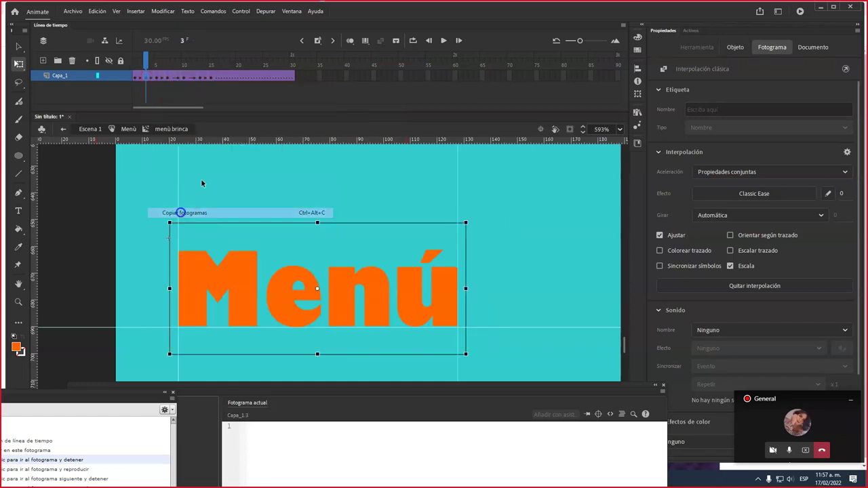
pyautogui.click(220, 78)
pyautogui.rightClick(221, 78)
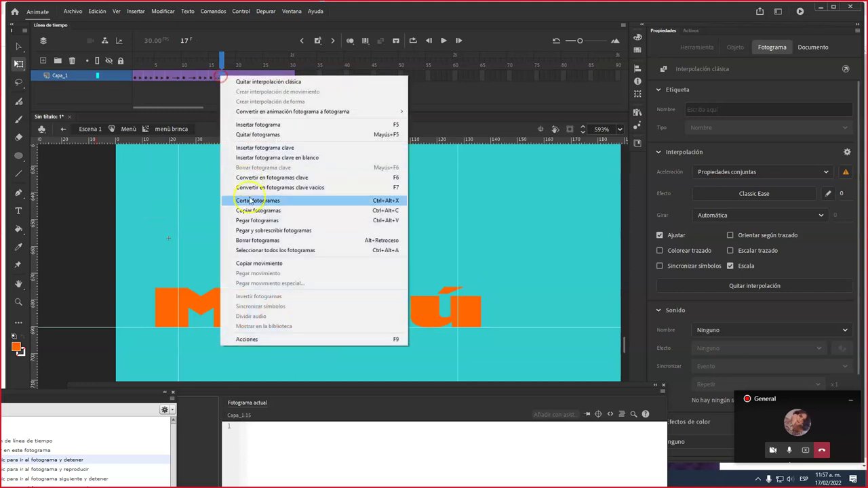
pyautogui.click(251, 218)
# Copy the original text keyframe from frame 1 and paste it at frame 19
pyautogui.click(136, 76)
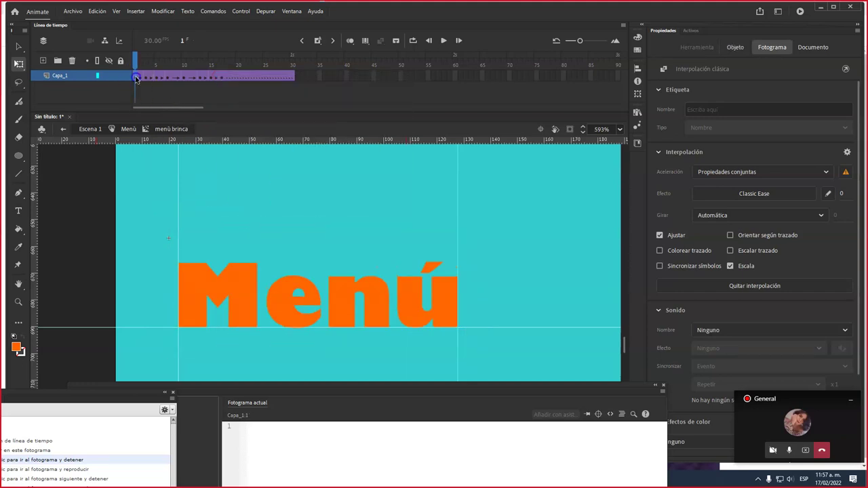
pyautogui.rightClick(136, 76)
pyautogui.click(174, 212)
pyautogui.click(228, 78)
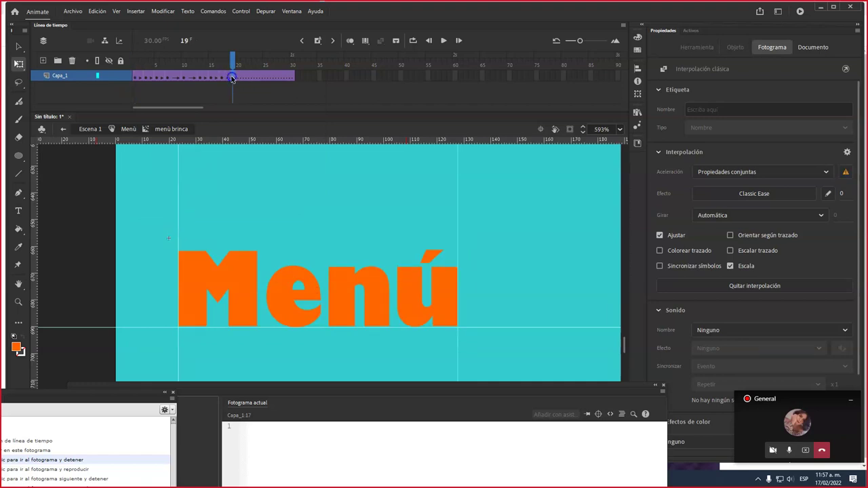
pyautogui.rightClick(231, 78)
pyautogui.click(251, 216)
# Remove the surplus frames from frame 21 to the end of the clip's layer
pyautogui.moveTo(293, 77); pyautogui.dragTo(250, 75)
pyautogui.rightClick(246, 77)
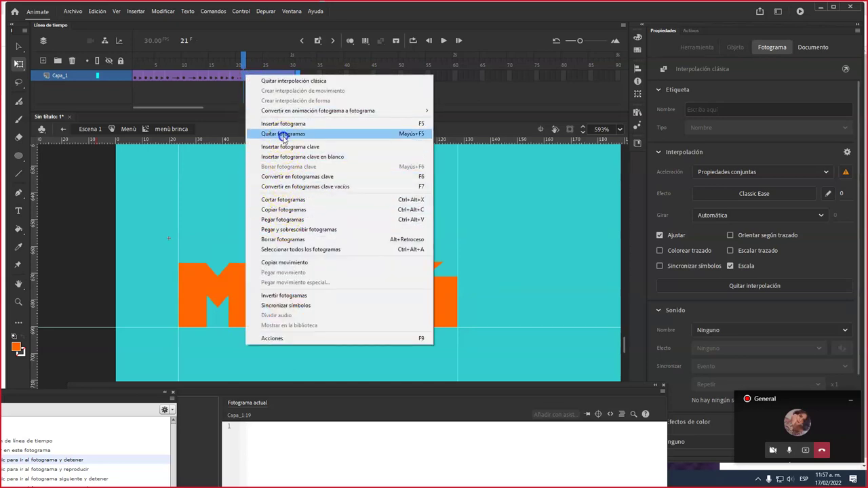
pyautogui.click(285, 186)
# Test the movie, try the animated Menú button on the "Pez naranja" information frame, and close the preview
pyautogui.hotkey('ctrl', 'Return')
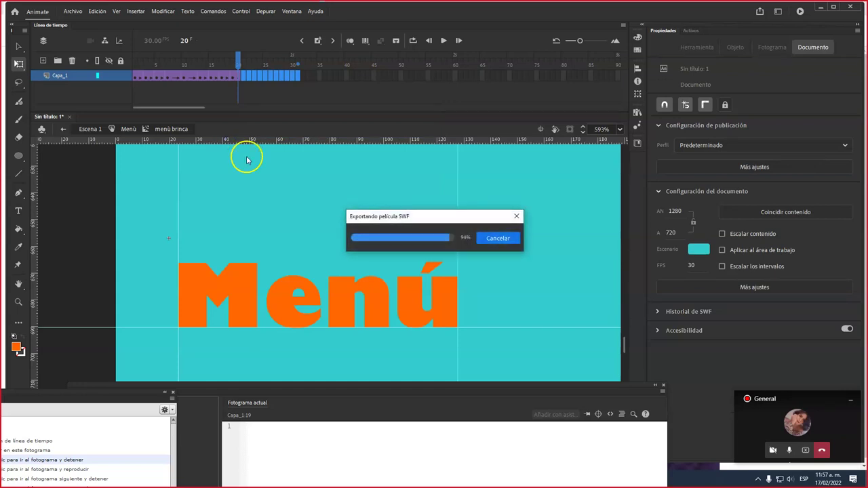
pyautogui.click(228, 426)
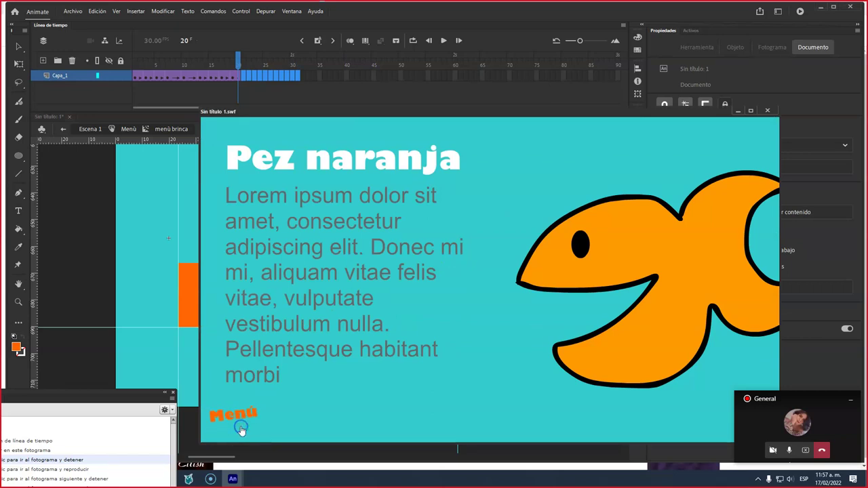
pyautogui.click(767, 111)
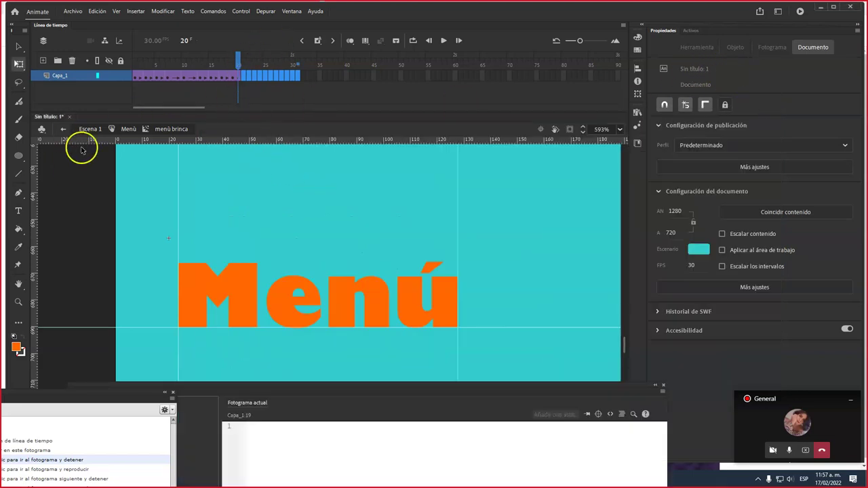
# Return to Escena 1, place a vertical guide at the paragraph's left edge and align the Menú button to it
pyautogui.click(110, 132)
pyautogui.click(94, 130)
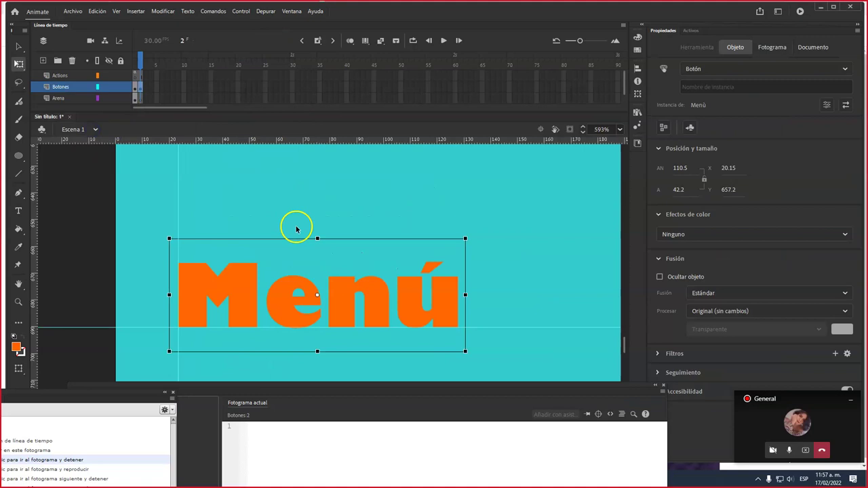
pyautogui.scroll(-8, 293, 225)
pyautogui.scroll(-3, 282, 221)
pyautogui.moveTo(38, 219); pyautogui.dragTo(289, 217)
pyautogui.moveTo(316, 333); pyautogui.dragTo(339, 331)
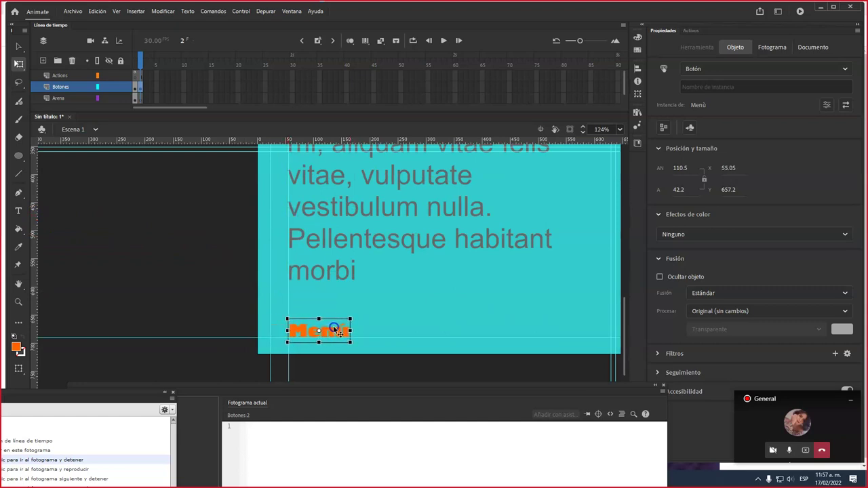
# Select the Menú button on the stage and bring the Acciones and Fragmentos de código windows into view
pyautogui.click(387, 275)
pyautogui.press('v')
pyautogui.click(306, 330)
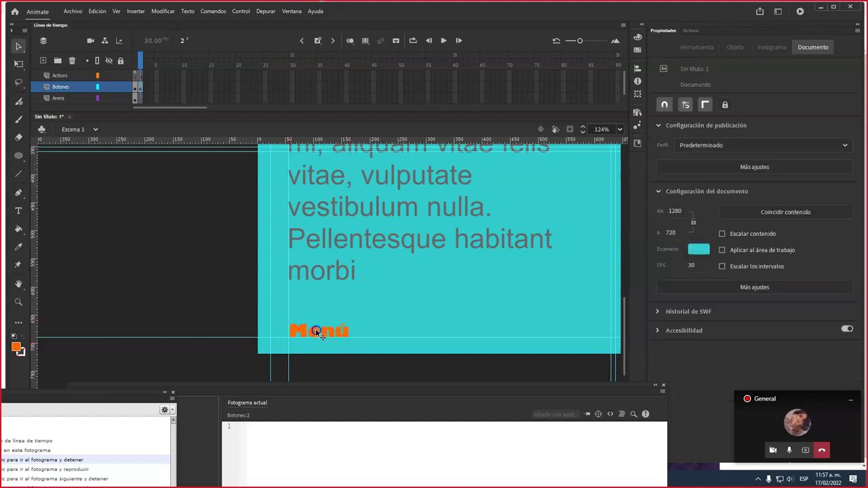
pyautogui.click(271, 387)
pyautogui.moveTo(271, 385)
pyautogui.mouseDown()
pyautogui.moveTo(159, 381)
pyautogui.moveTo(175, 396)
pyautogui.mouseUp()
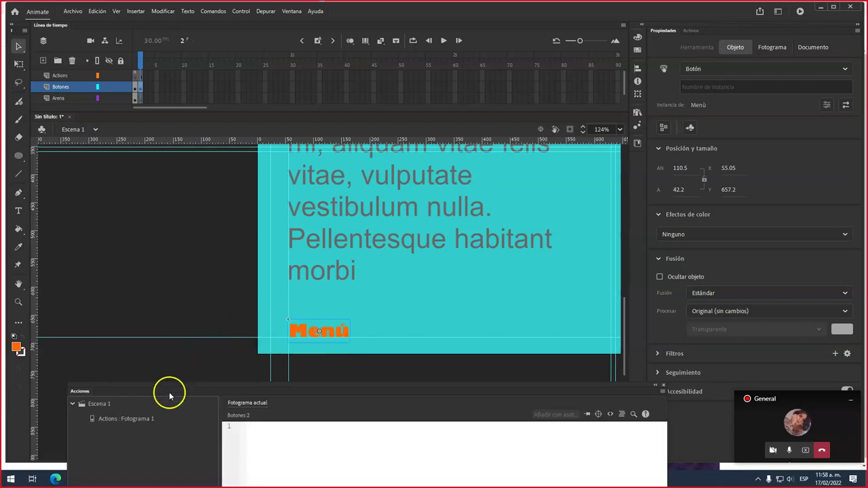
pyautogui.moveTo(166, 385); pyautogui.dragTo(207, 203)
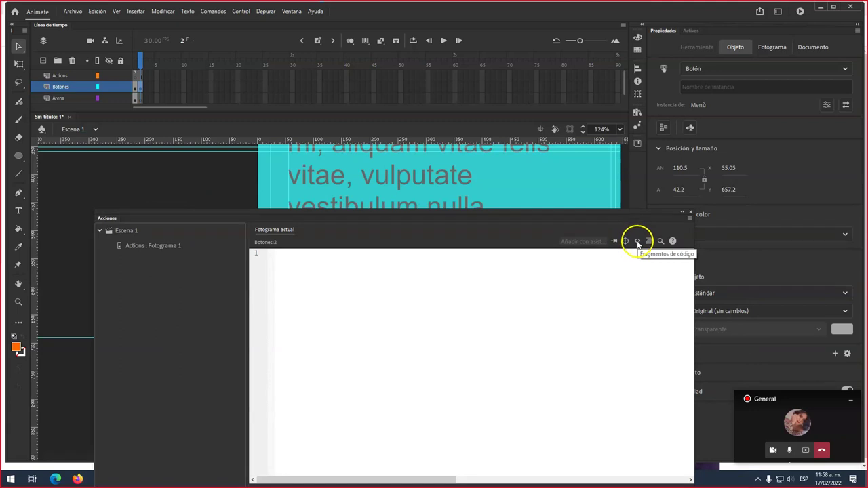
pyautogui.click(638, 242)
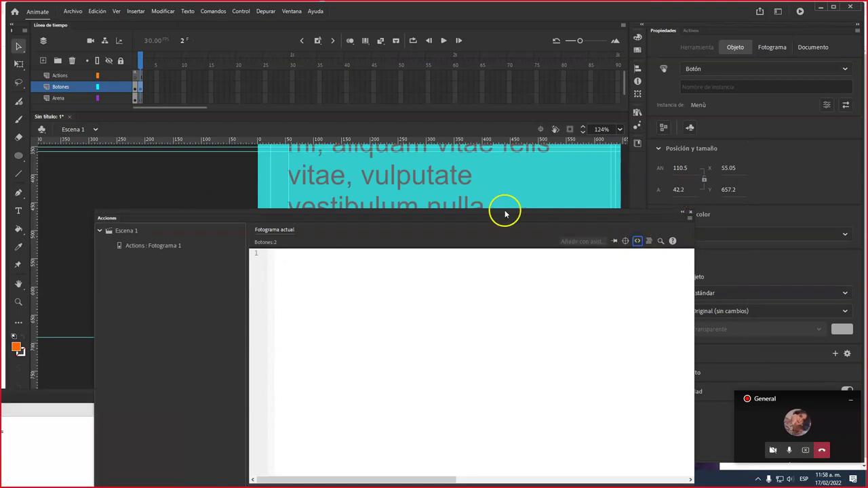
pyautogui.moveTo(475, 212); pyautogui.dragTo(557, 222)
pyautogui.moveTo(83, 395); pyautogui.dragTo(383, 202)
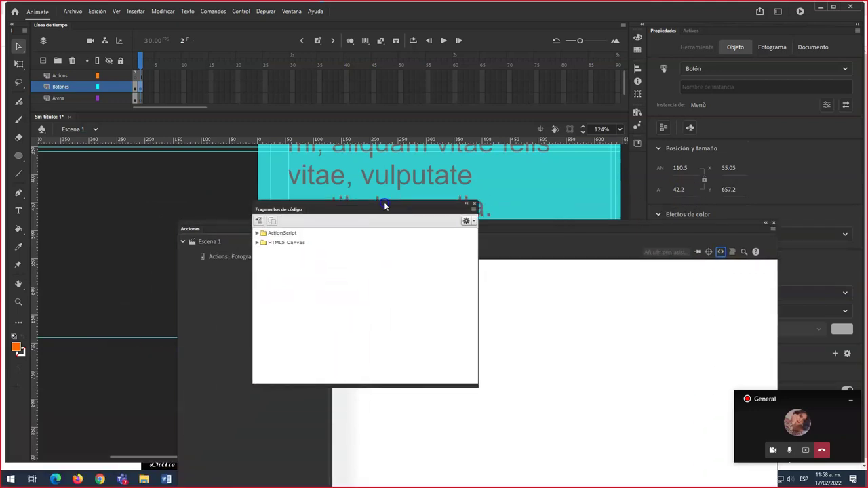
# Apply the ActionScript snippet "Hacer clic para ir al fotograma y detener" to the Menú button, accepting the automatic instance name and suppressing further notices
pyautogui.click(257, 230)
pyautogui.click(263, 249)
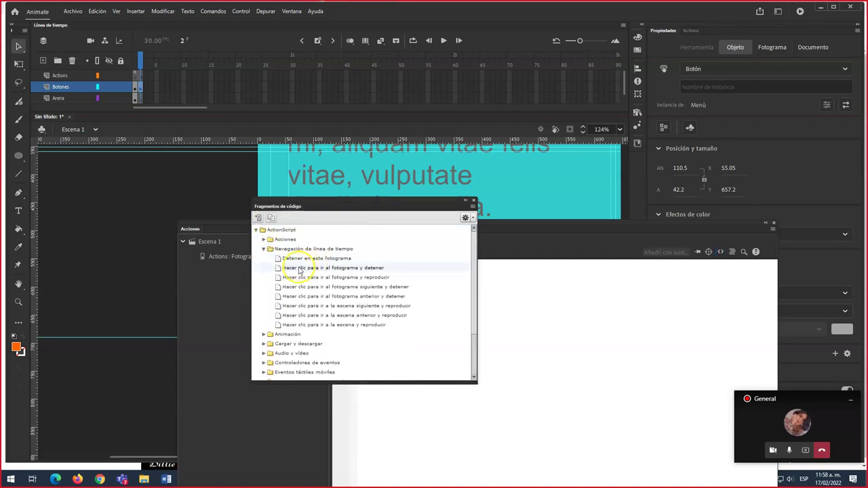
pyautogui.doubleClick(333, 268)
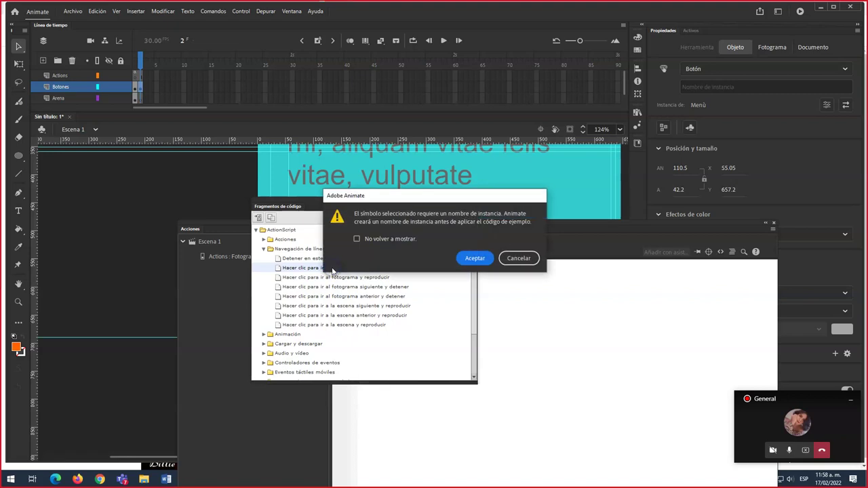
pyautogui.click(357, 239)
pyautogui.click(476, 259)
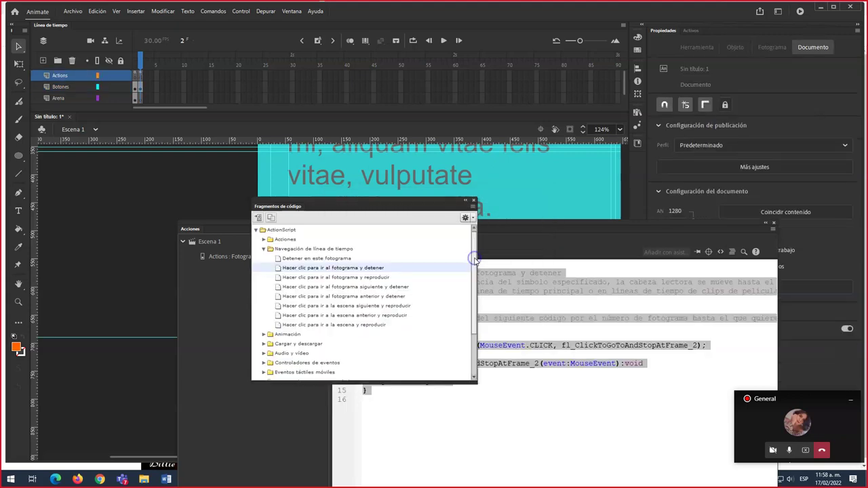
# Uncover the frame 2 script and set the gotoAndStop target of the Menú button's function to the first frame
pyautogui.moveTo(400, 205); pyautogui.dragTo(242, 335)
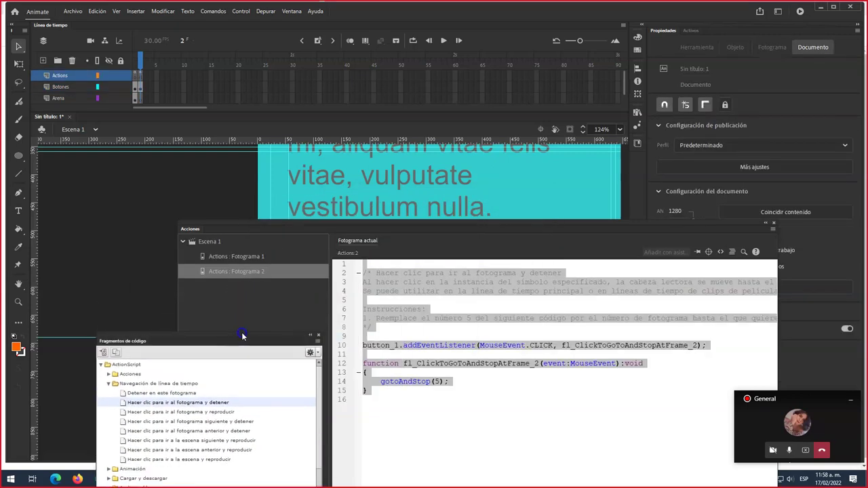
pyautogui.click(395, 346)
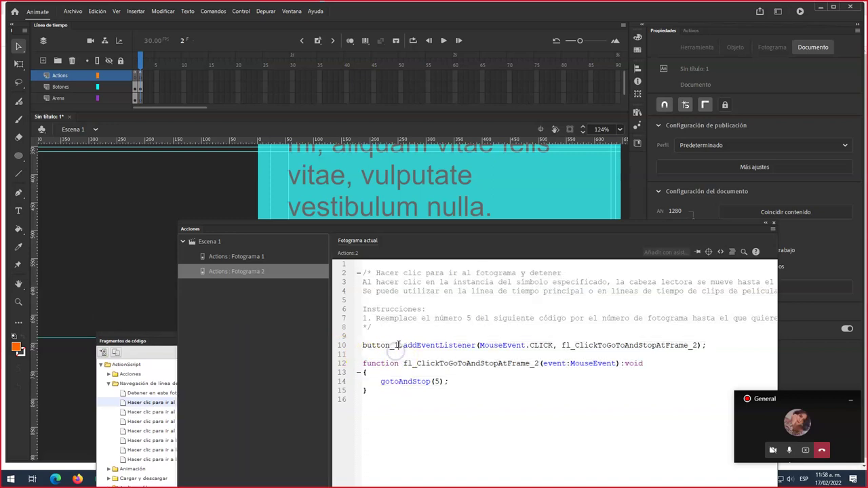
pyautogui.click(163, 336)
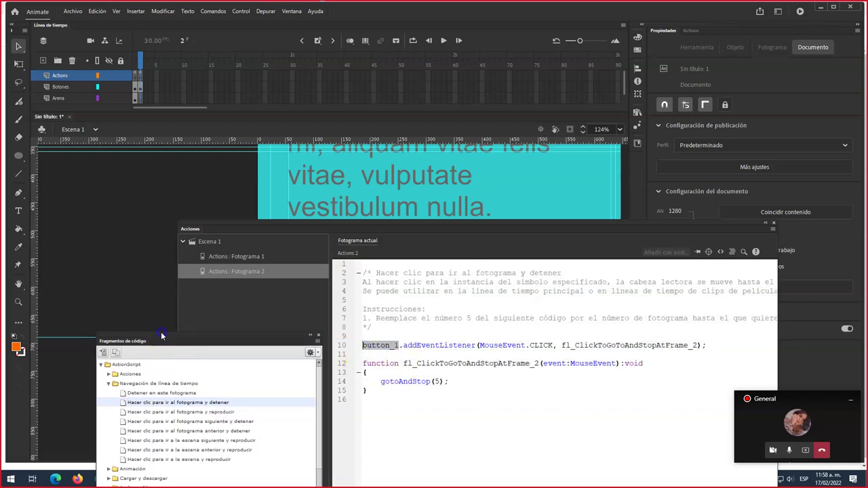
pyautogui.click(440, 387)
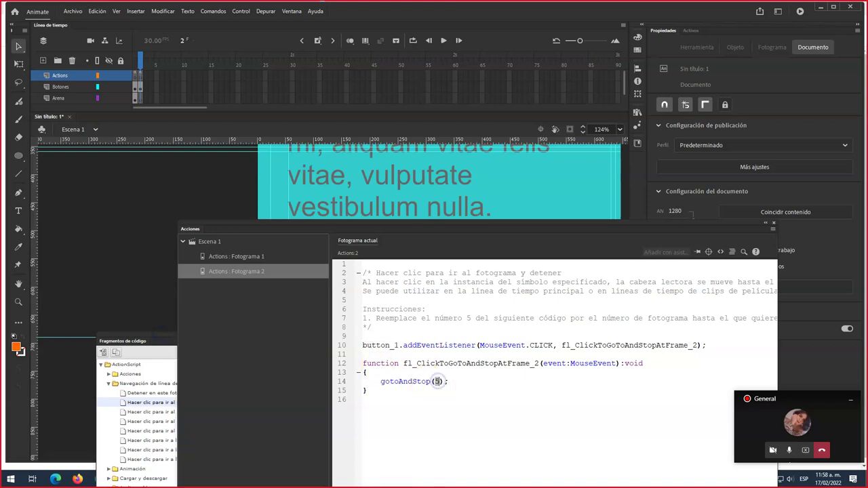
# Test the movie, open the fish's information frame, return to the underwater scene with Menú, and close the preview
pyautogui.hotkey('ctrl', 'Return')
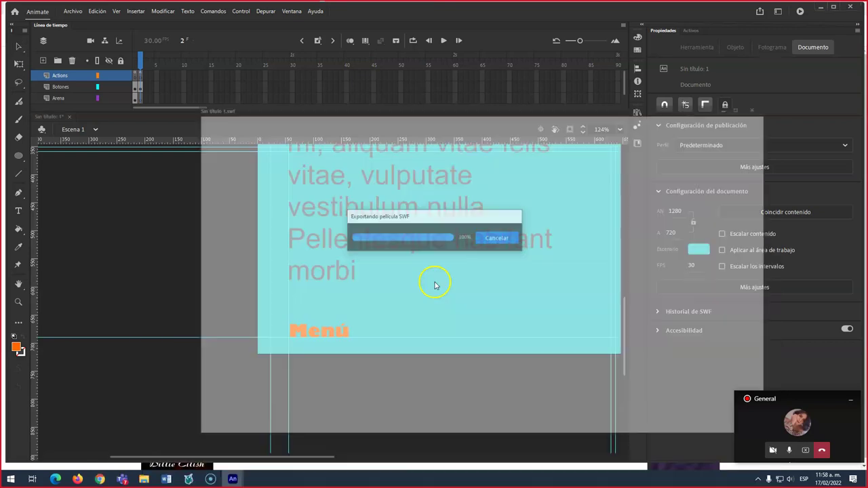
pyautogui.click(251, 423)
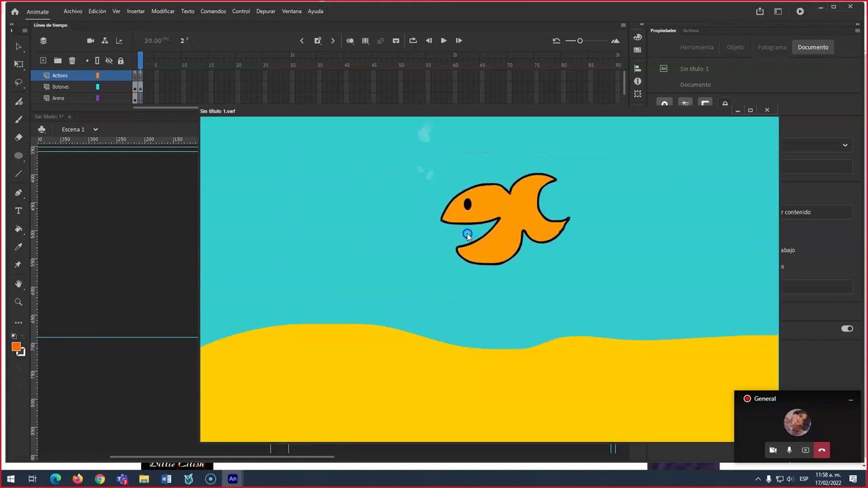
pyautogui.click(498, 233)
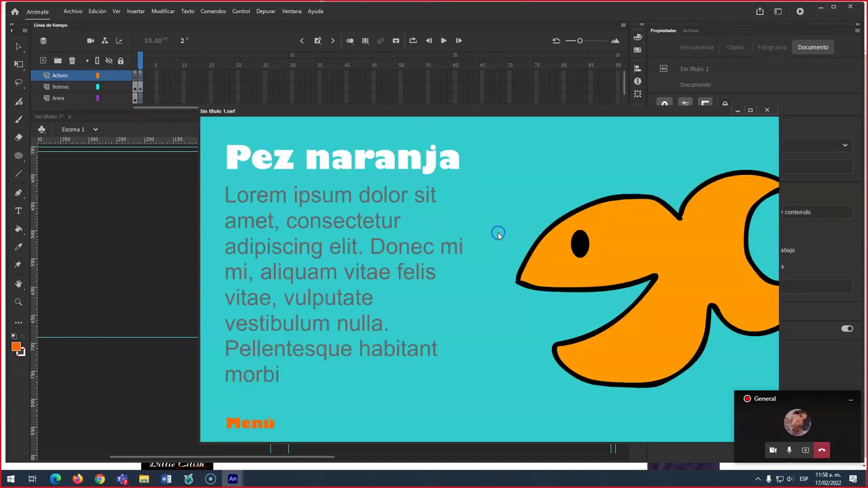
pyautogui.click(270, 420)
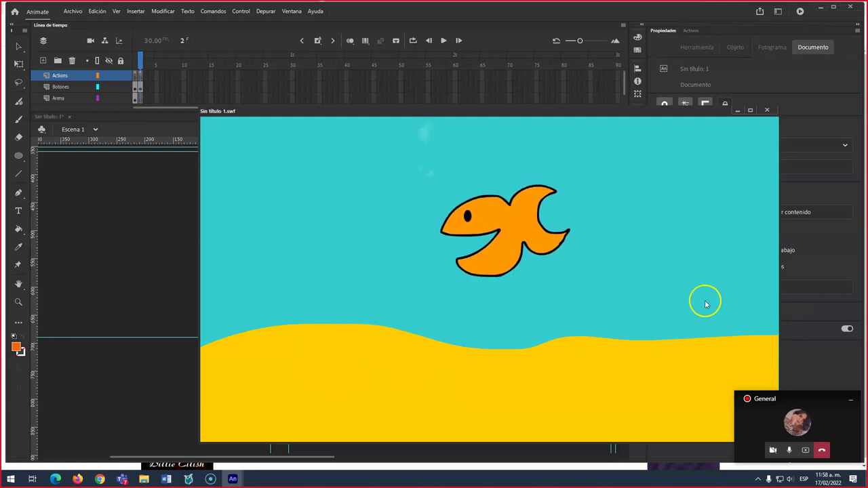
pyautogui.click(767, 110)
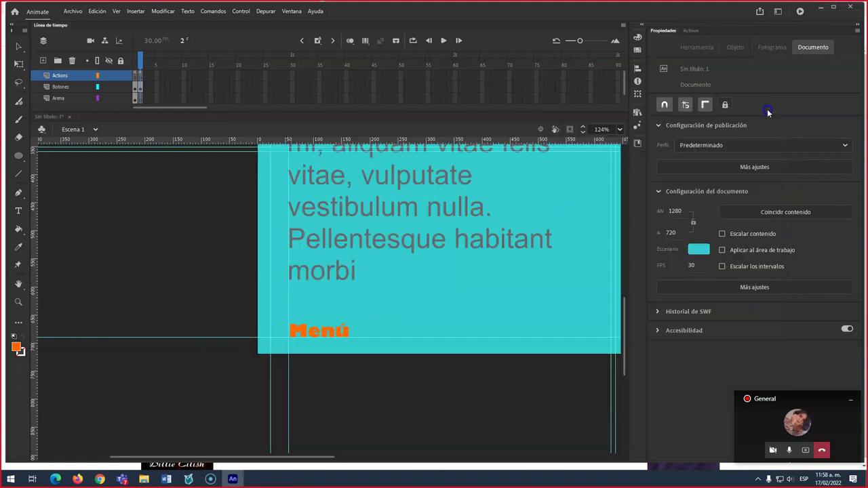